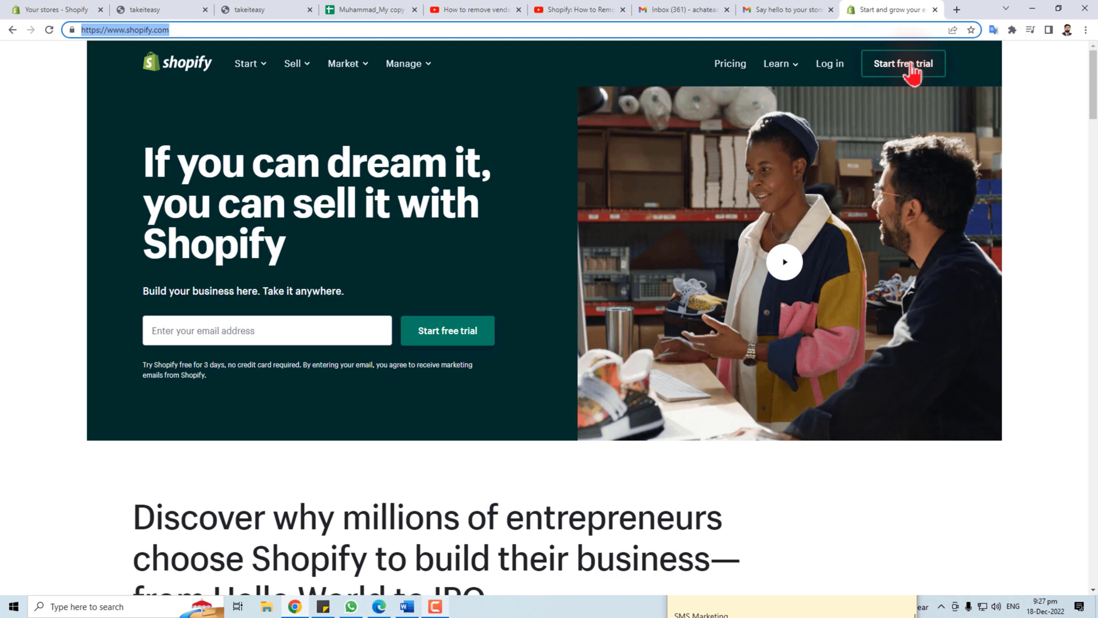
Start a Shopify free trial to create a new store
{"action": "left_click", "coordinate": [912, 66]}
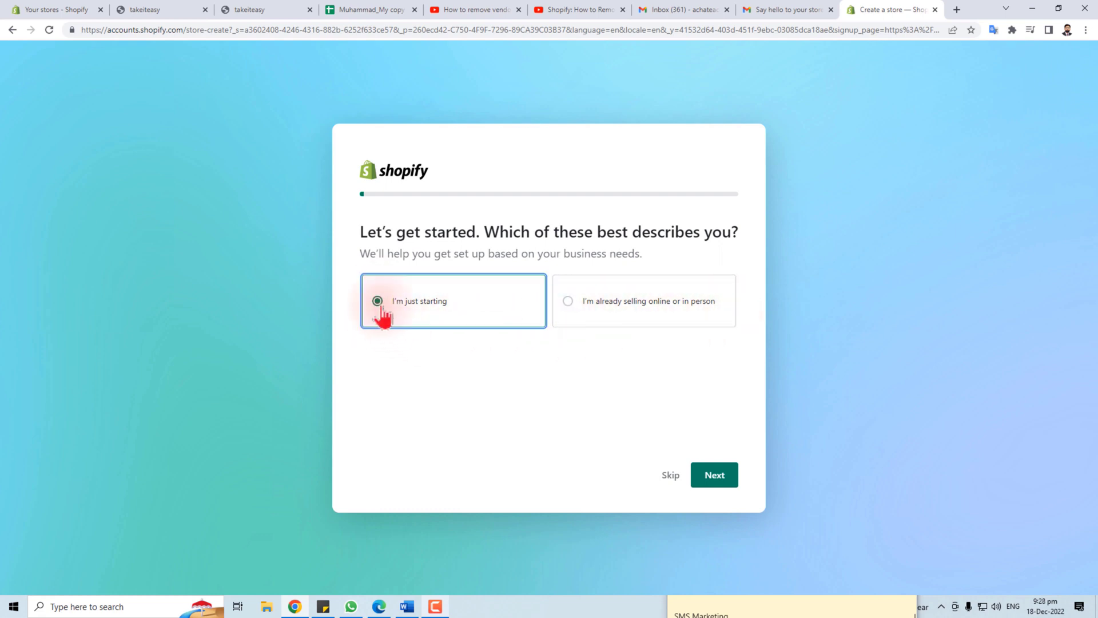
Add social media and in-person selling as places to sell
{"action": "left_click", "coordinate": [722, 479]}
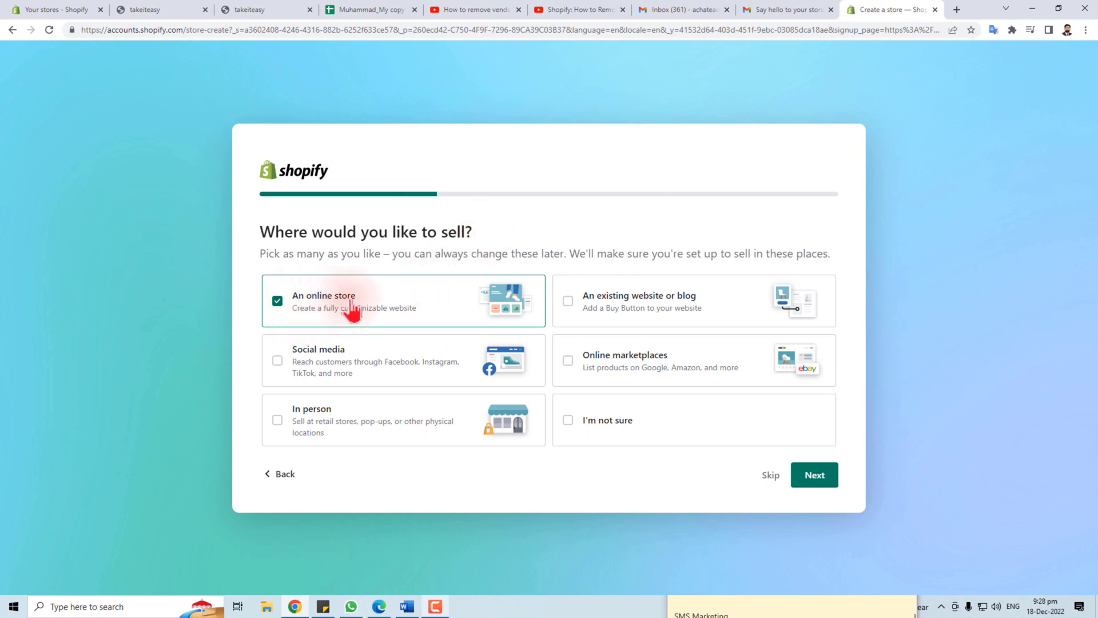
{"action": "left_click", "coordinate": [278, 362]}
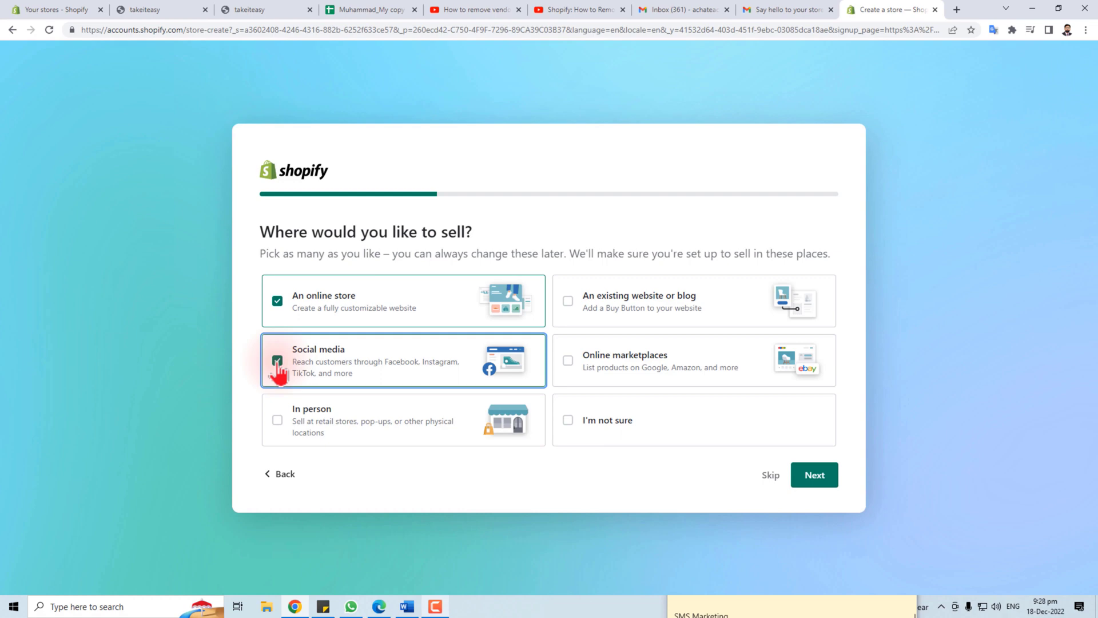
{"action": "left_click", "coordinate": [278, 424]}
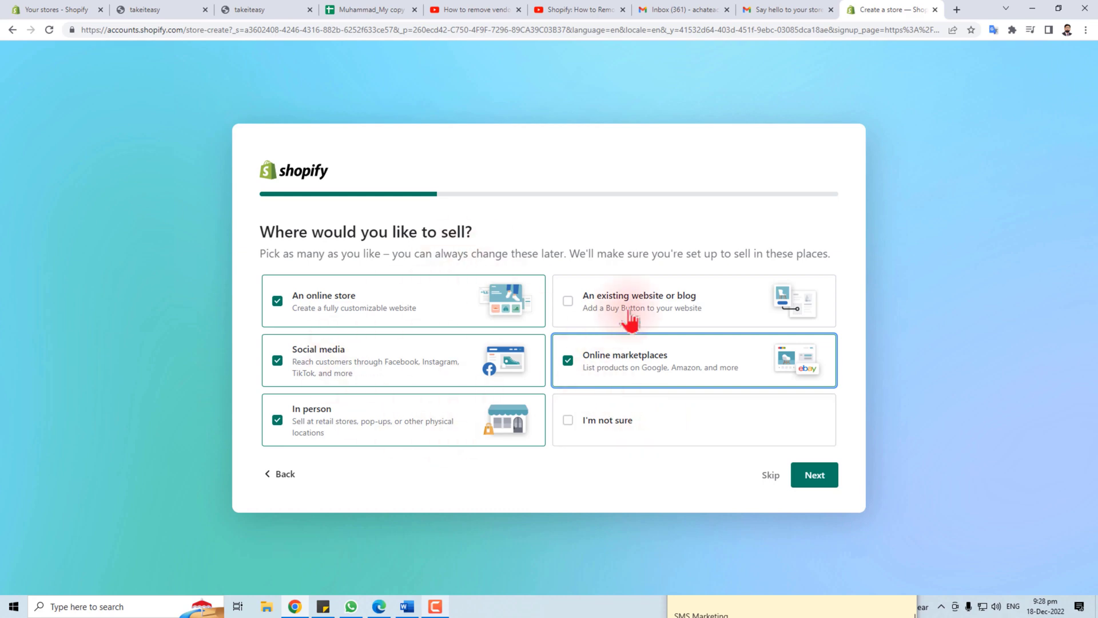
{"action": "left_click", "coordinate": [815, 481]}
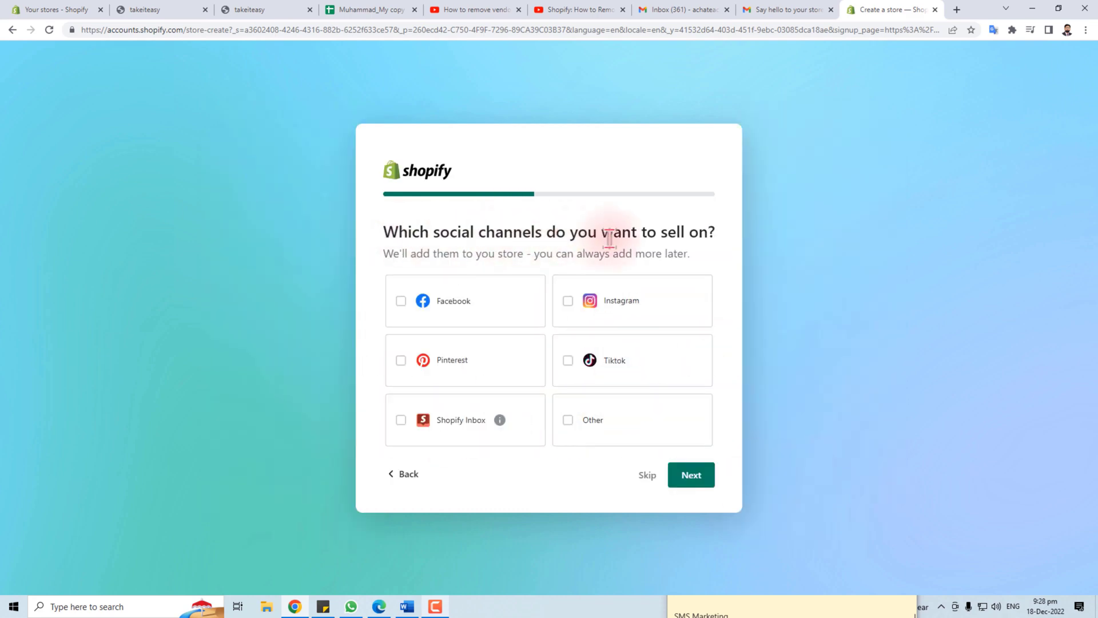
Select Facebook, Pinterest, Instagram, TikTok and Shopify Inbox as sales channels
{"action": "left_click", "coordinate": [402, 303]}
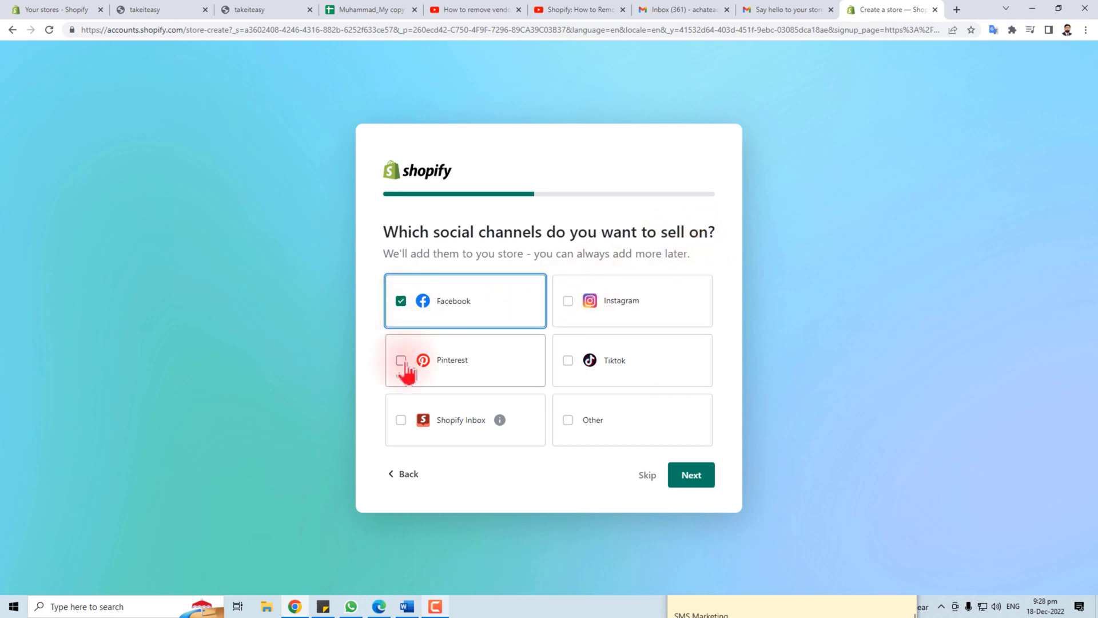
{"action": "left_click", "coordinate": [403, 361]}
{"action": "left_click", "coordinate": [568, 302]}
{"action": "left_click", "coordinate": [568, 361]}
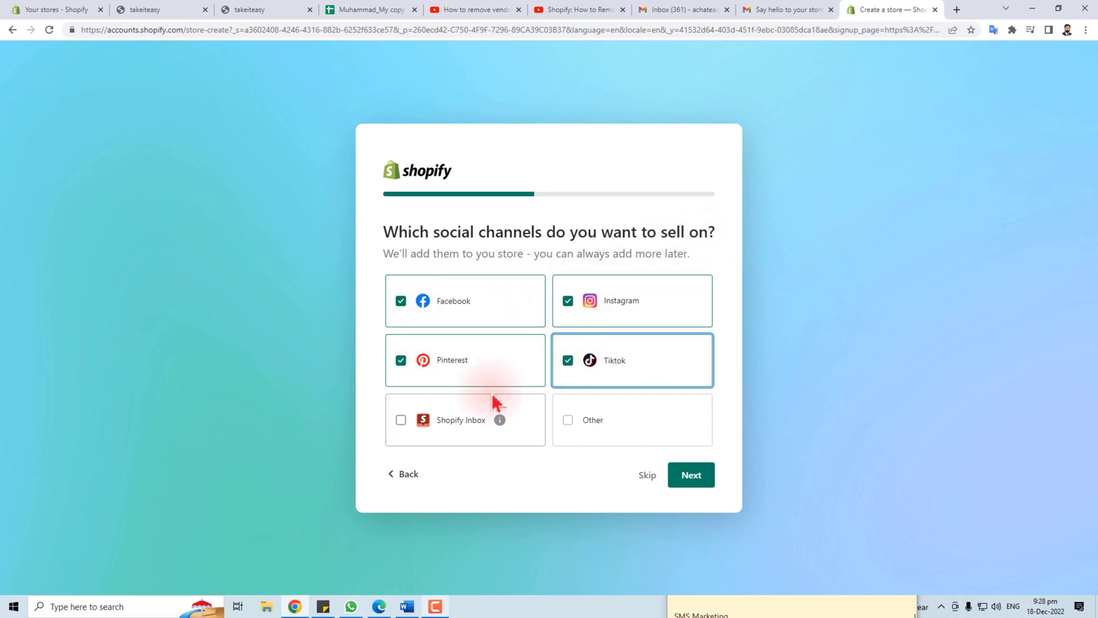
{"action": "left_click", "coordinate": [401, 421]}
{"action": "left_click", "coordinate": [691, 474]}
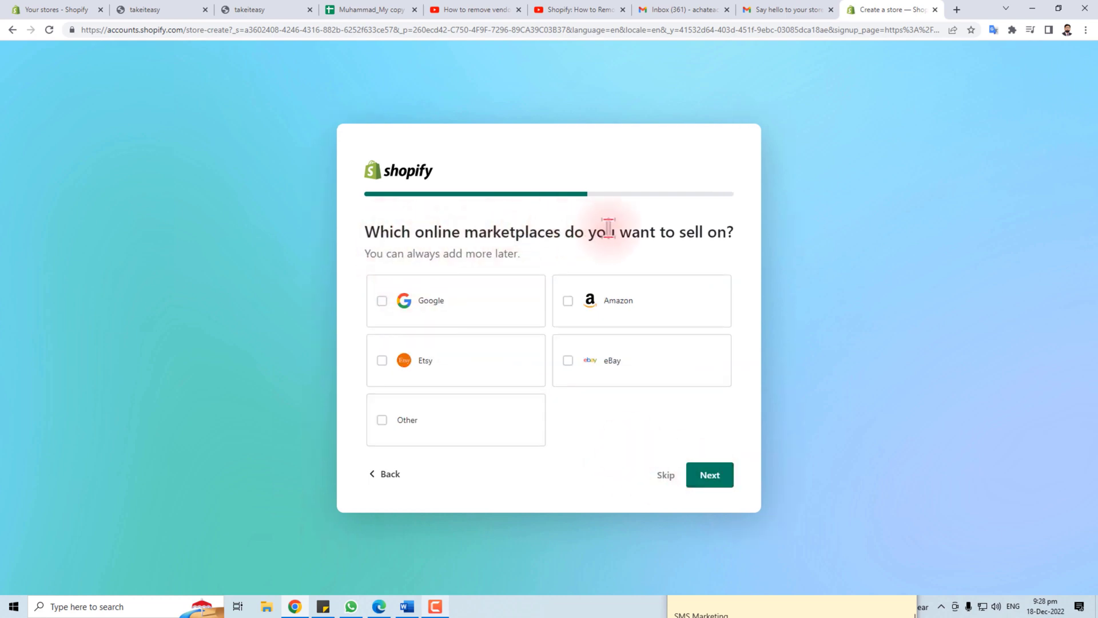
Choose Google, Amazon, eBay and Etsy as online marketplaces
{"action": "left_click", "coordinate": [380, 306]}
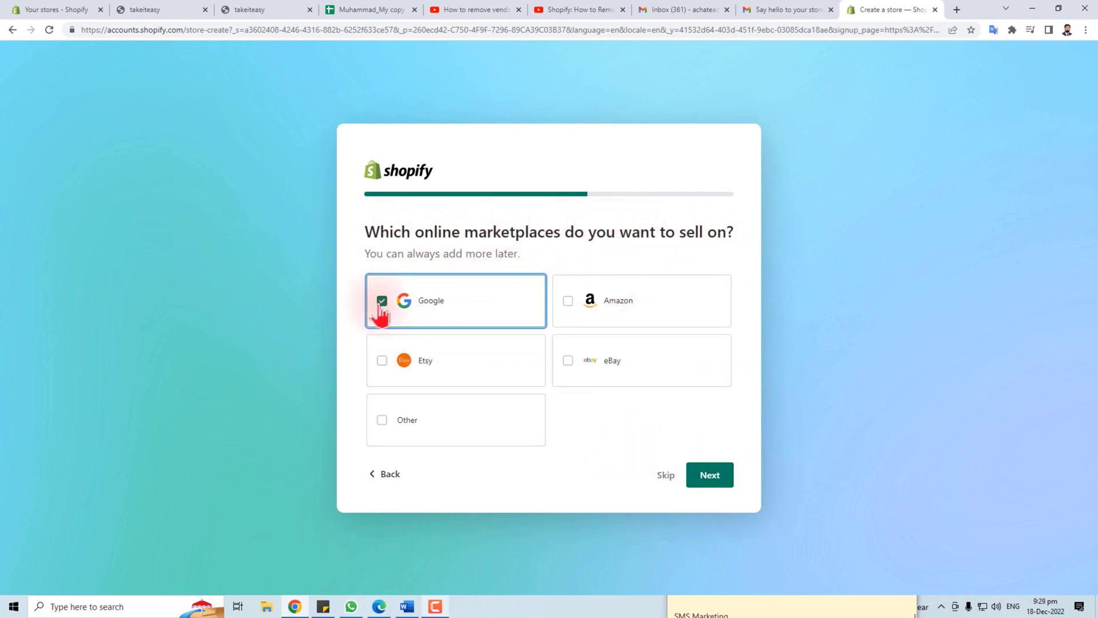
{"action": "left_click", "coordinate": [568, 306]}
{"action": "left_click", "coordinate": [568, 363]}
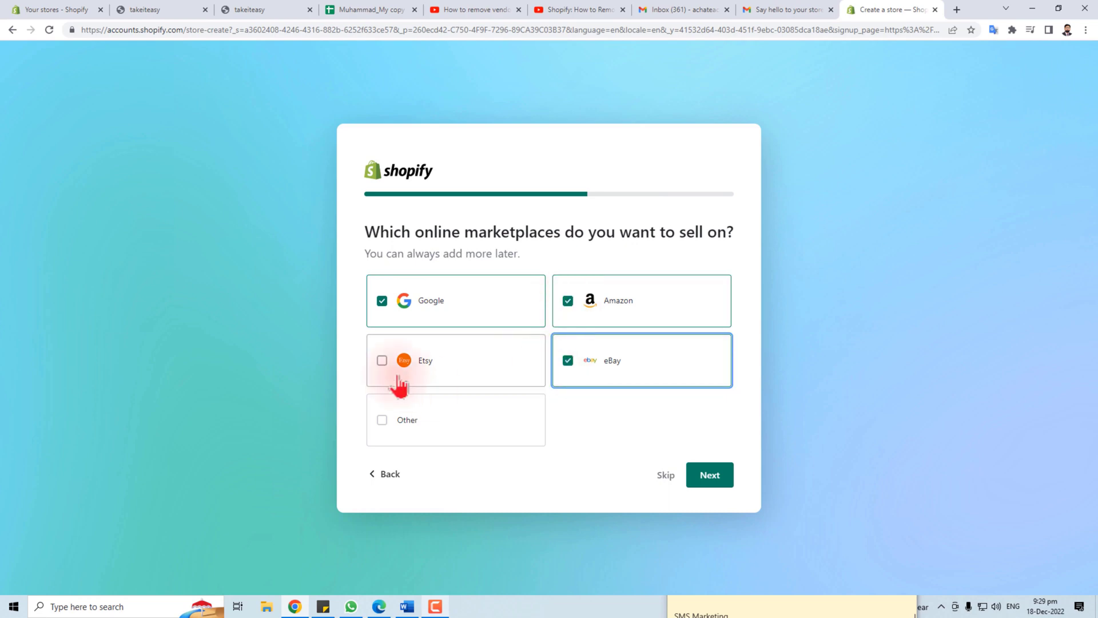
{"action": "left_click", "coordinate": [381, 363]}
{"action": "left_click", "coordinate": [710, 476]}
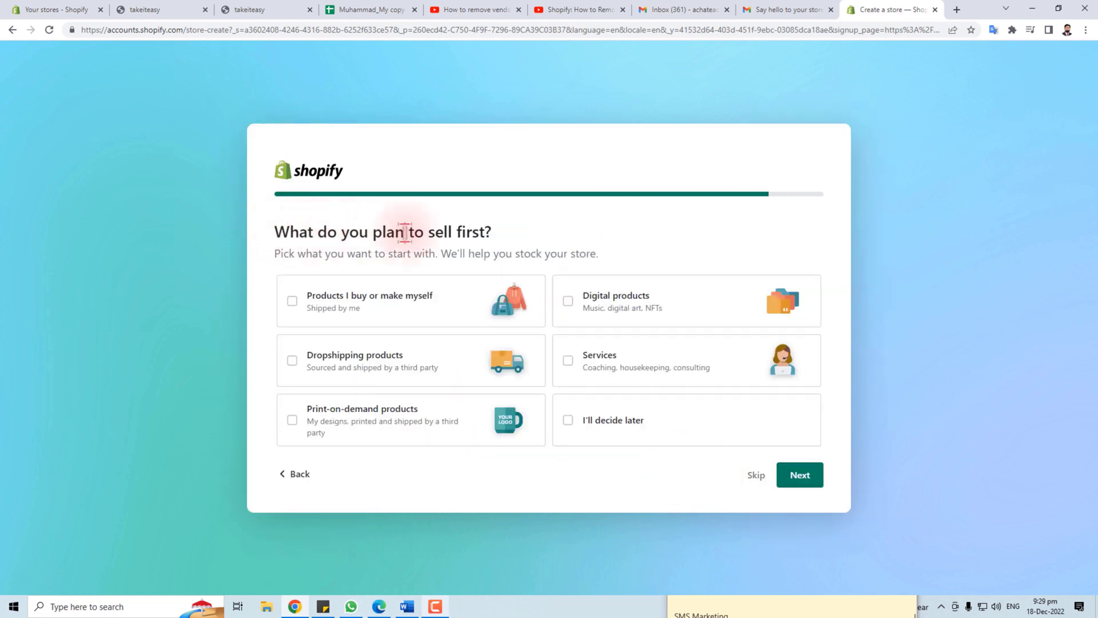
Pick products you buy or make, dropshipping, print-on-demand and digital products to sell
{"action": "left_click", "coordinate": [292, 301]}
{"action": "left_click", "coordinate": [292, 361]}
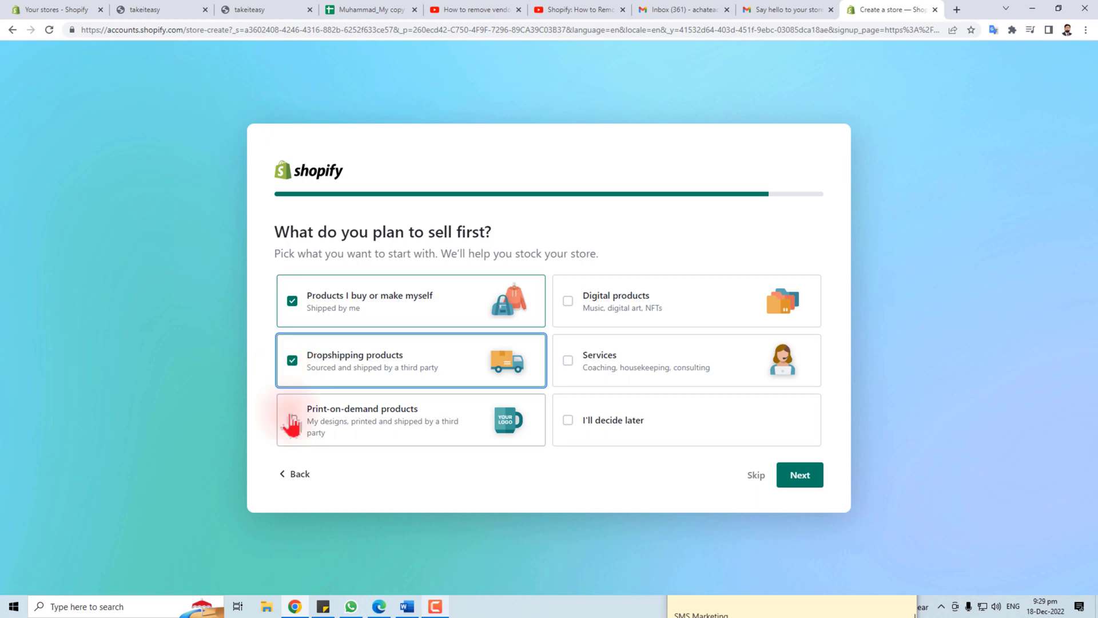
{"action": "left_click", "coordinate": [292, 421]}
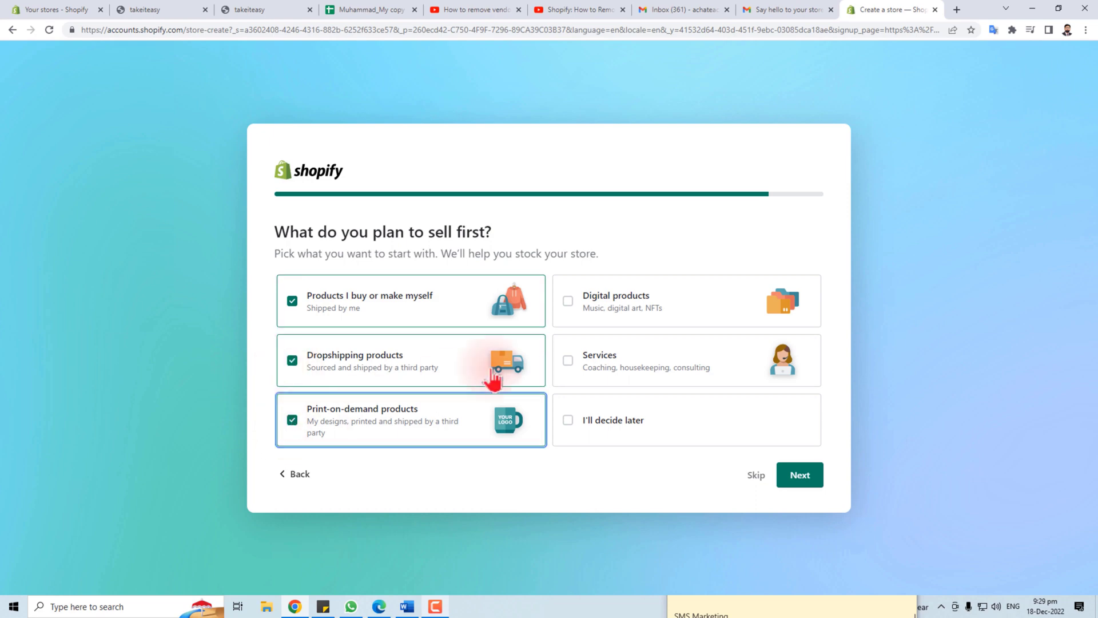
{"action": "left_click", "coordinate": [567, 302]}
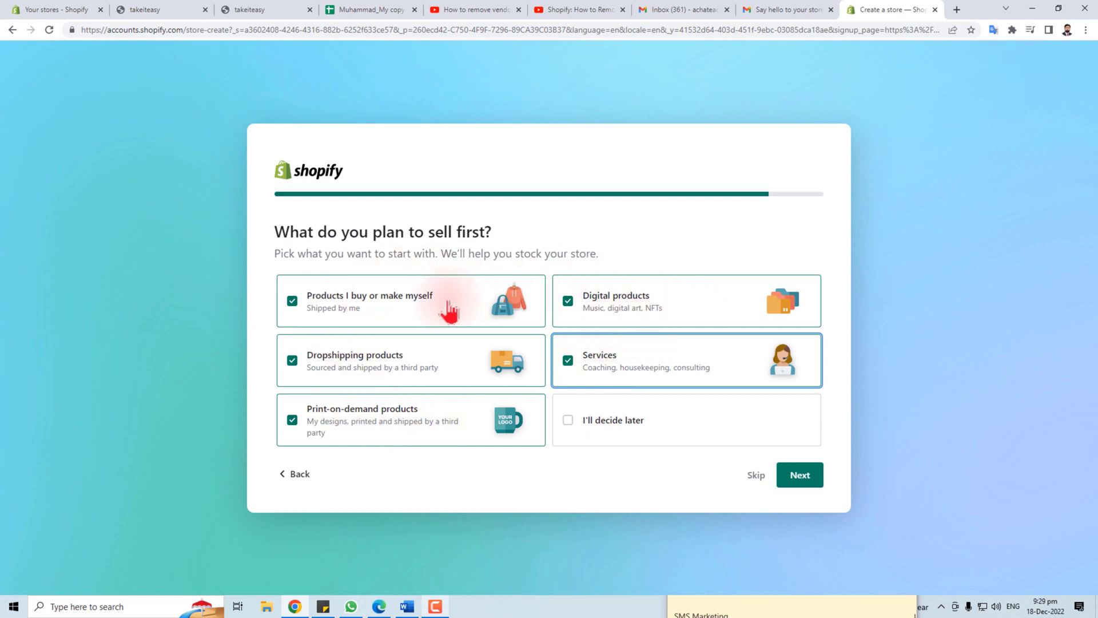
{"action": "left_click", "coordinate": [801, 480]}
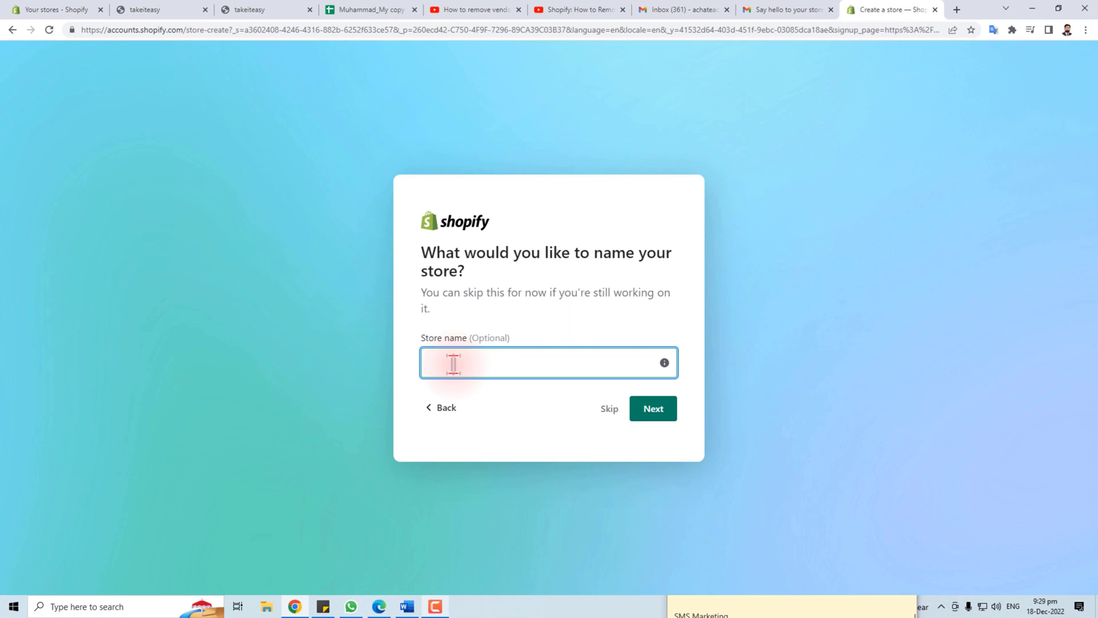
Name the store 'Shop' and continue to the next setup step
{"action": "type", "text": "Shop"}
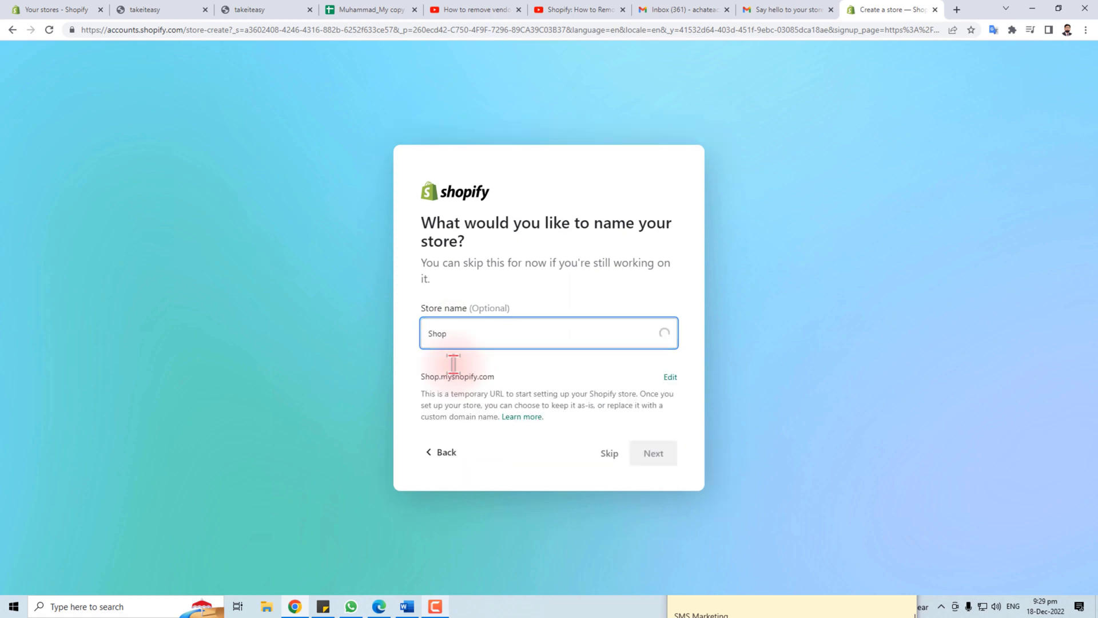
{"action": "type", "text": "new"}
{"action": "key", "text": "BackSpace"}
{"action": "key", "text": "BackSpace"}
{"action": "key", "text": "BackSpace"}
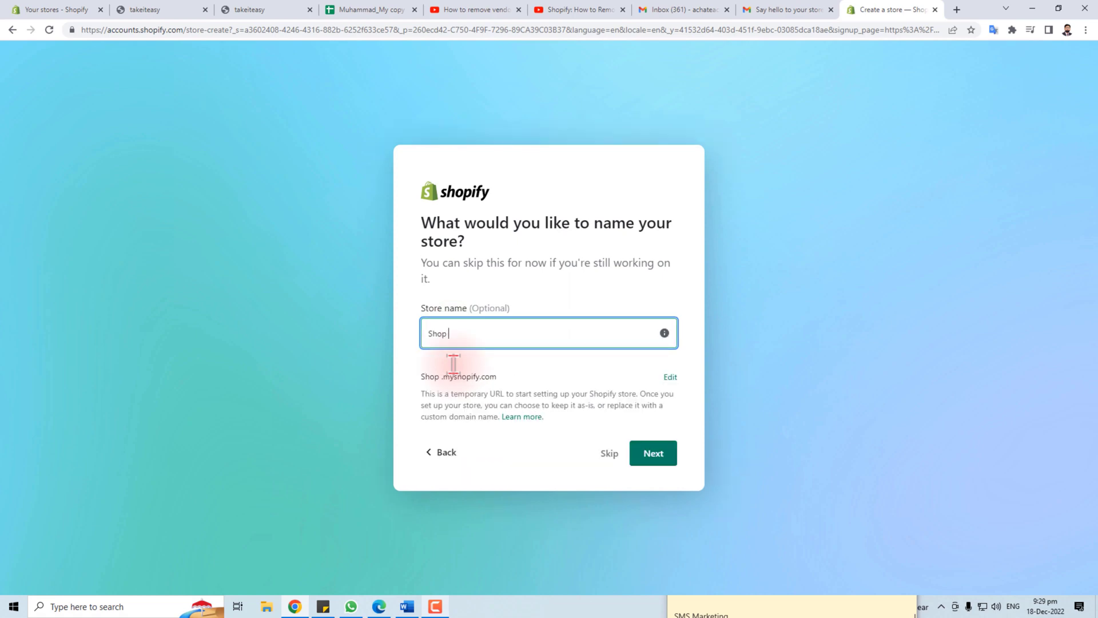
{"action": "left_click", "coordinate": [655, 455]}
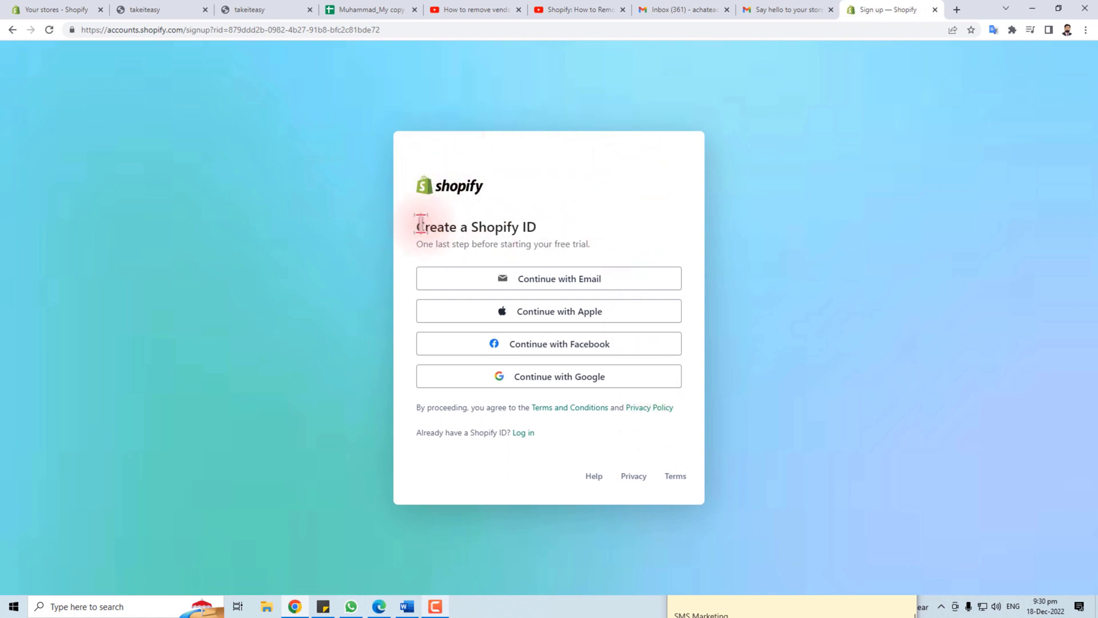
Finish the Shopify ID sign-up with a Google account so the admin Home loads
{"action": "left_click_drag", "start_coordinate": [447, 225], "coordinate": [576, 238]}
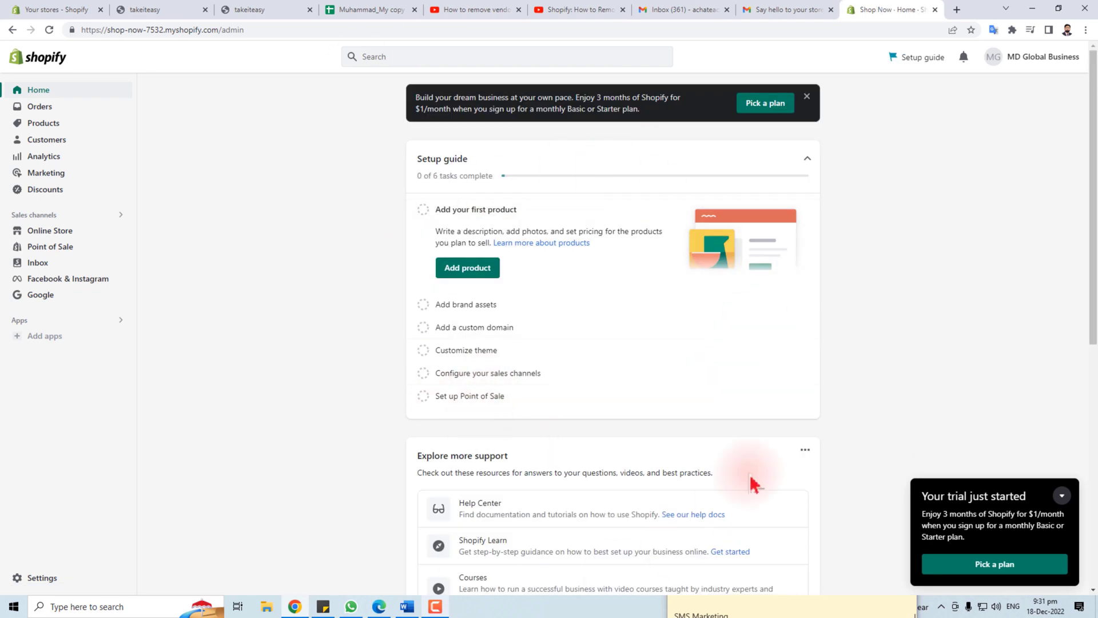
Dismiss the plan promotion banner and go to the Online Store themes page
{"action": "left_click", "coordinate": [906, 285]}
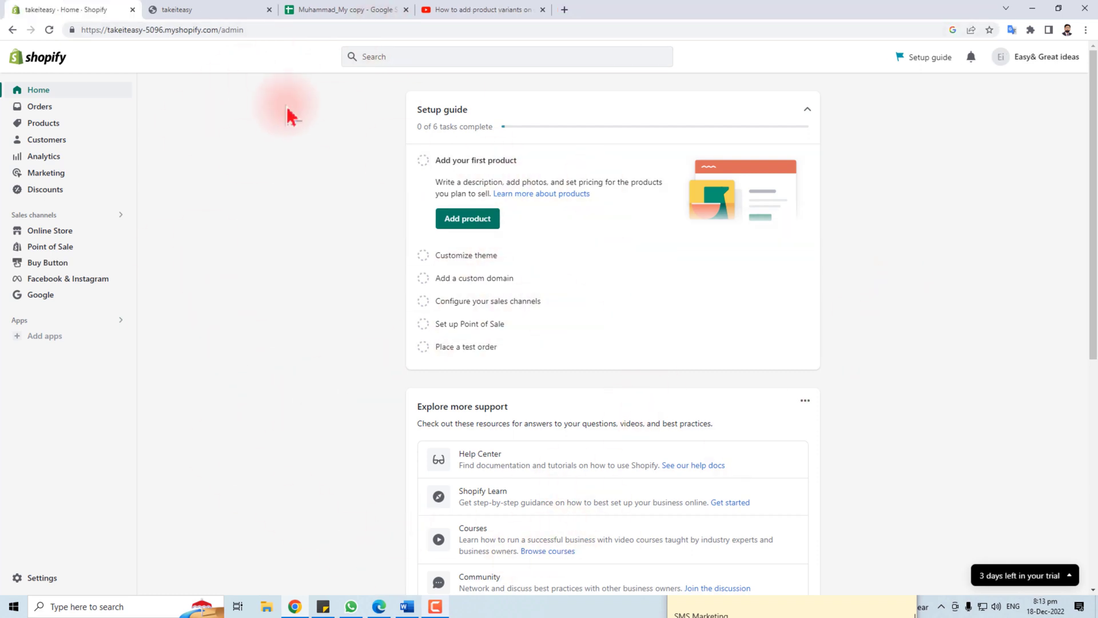
{"action": "left_click", "coordinate": [53, 233]}
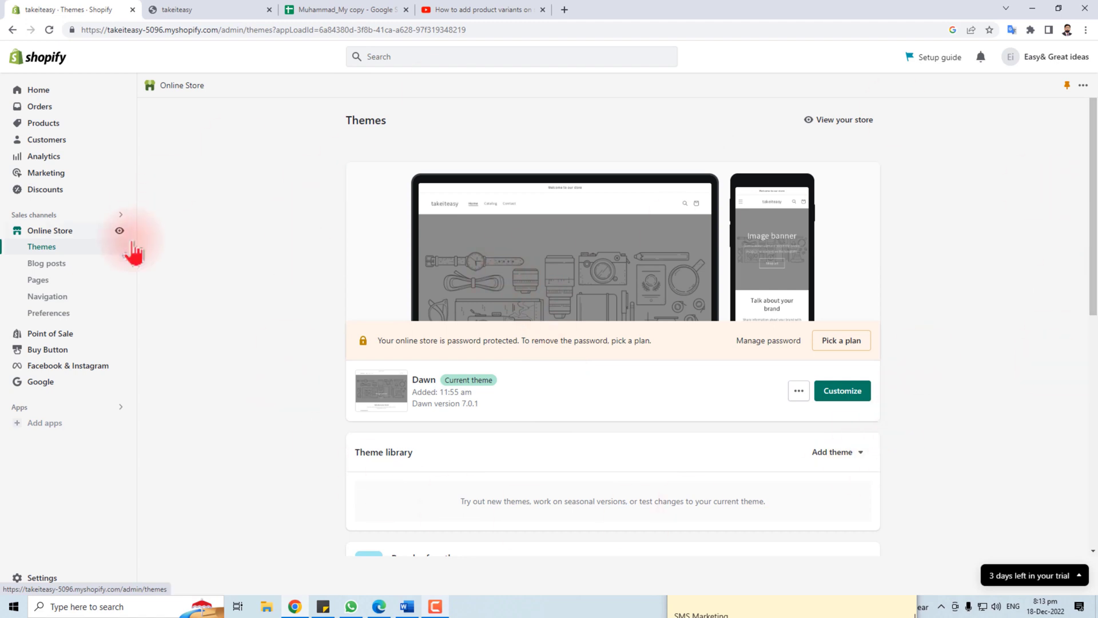
Open the Dawn theme editor and look through the home page preview
{"action": "left_click", "coordinate": [848, 394]}
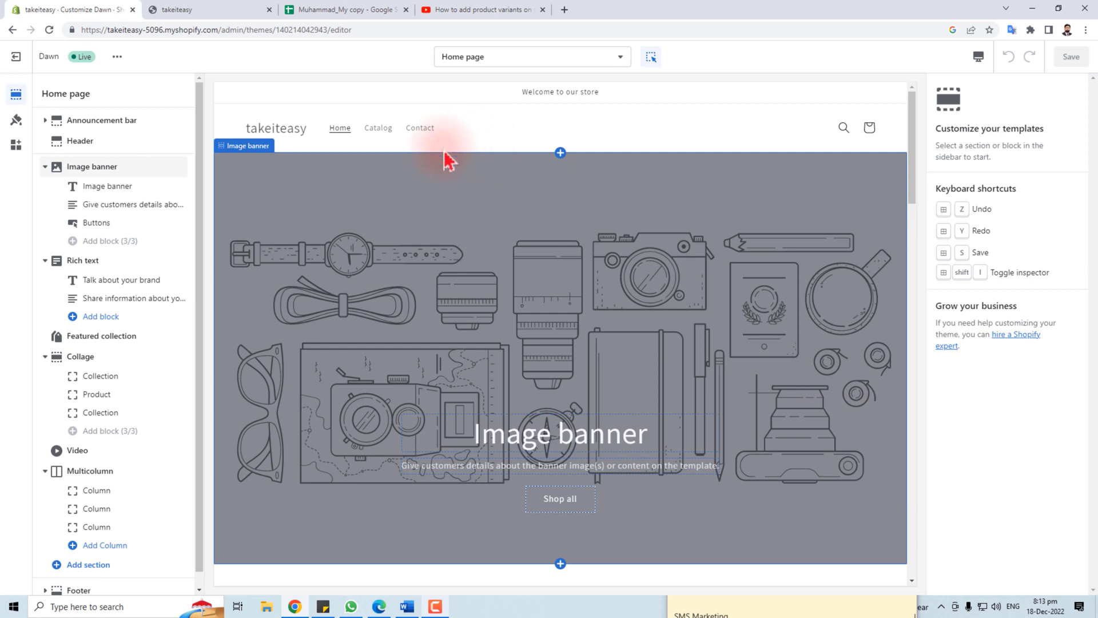
{"action": "scroll", "coordinate": [544, 389], "scroll_direction": "down", "scroll_amount": 20}
{"action": "scroll", "coordinate": [544, 366], "scroll_direction": "up", "scroll_amount": 16}
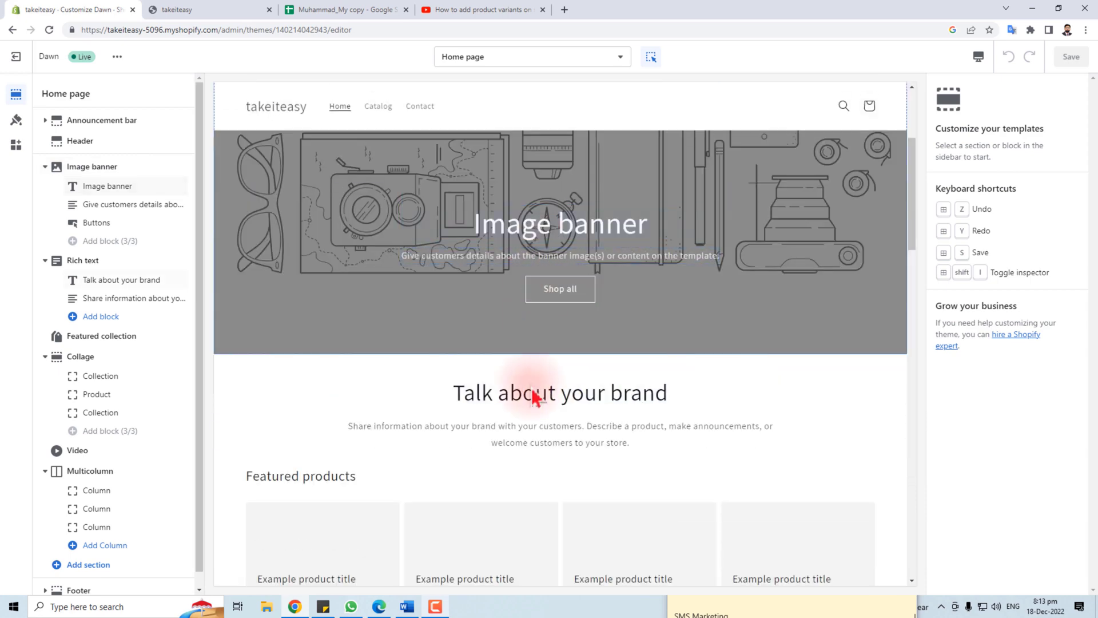
{"action": "scroll", "coordinate": [535, 392], "scroll_direction": "down", "scroll_amount": 9}
{"action": "scroll", "coordinate": [534, 394], "scroll_direction": "down", "scroll_amount": 10}
{"action": "scroll", "coordinate": [533, 395], "scroll_direction": "up", "scroll_amount": 14}
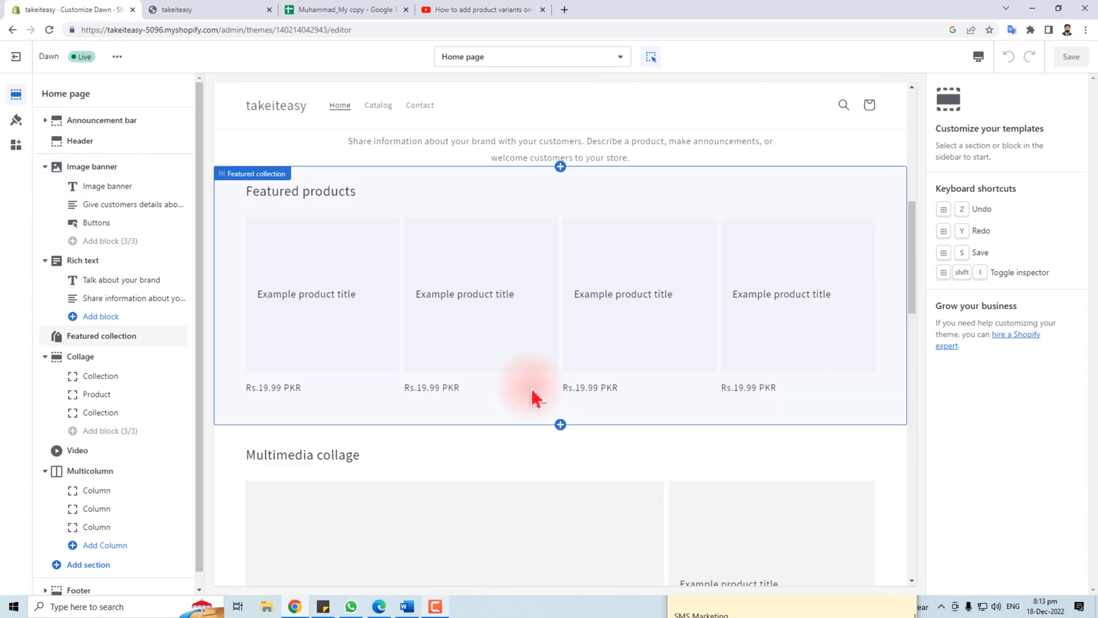
{"action": "scroll", "coordinate": [533, 398], "scroll_direction": "up", "scroll_amount": 6}
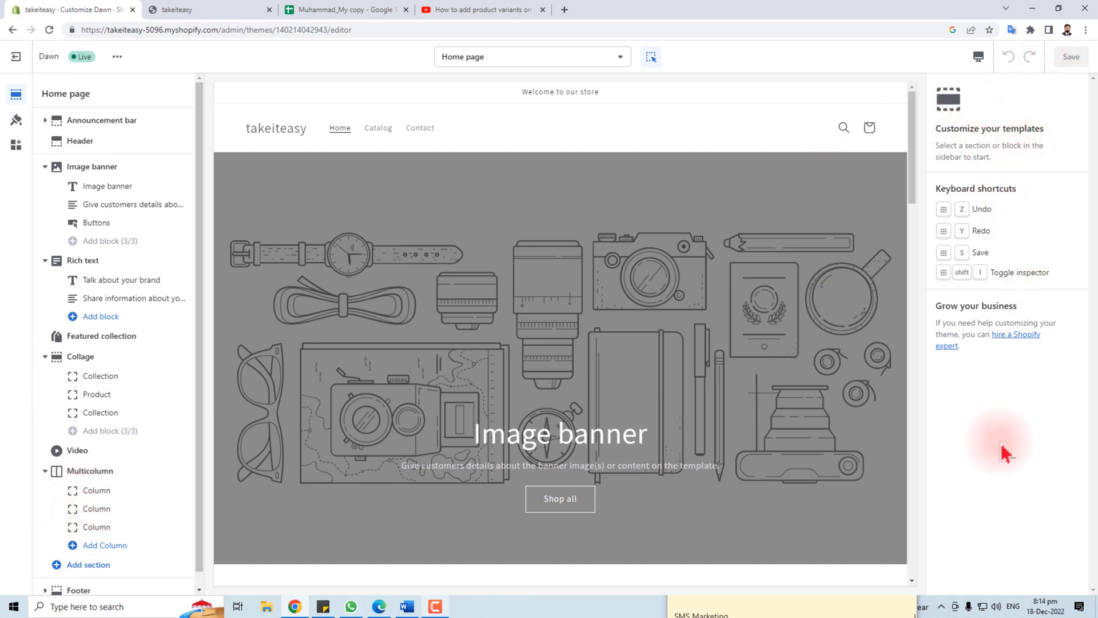
Inspect the Image banner's heading size options and its description text block, leaving them unchanged
{"action": "left_click", "coordinate": [96, 191]}
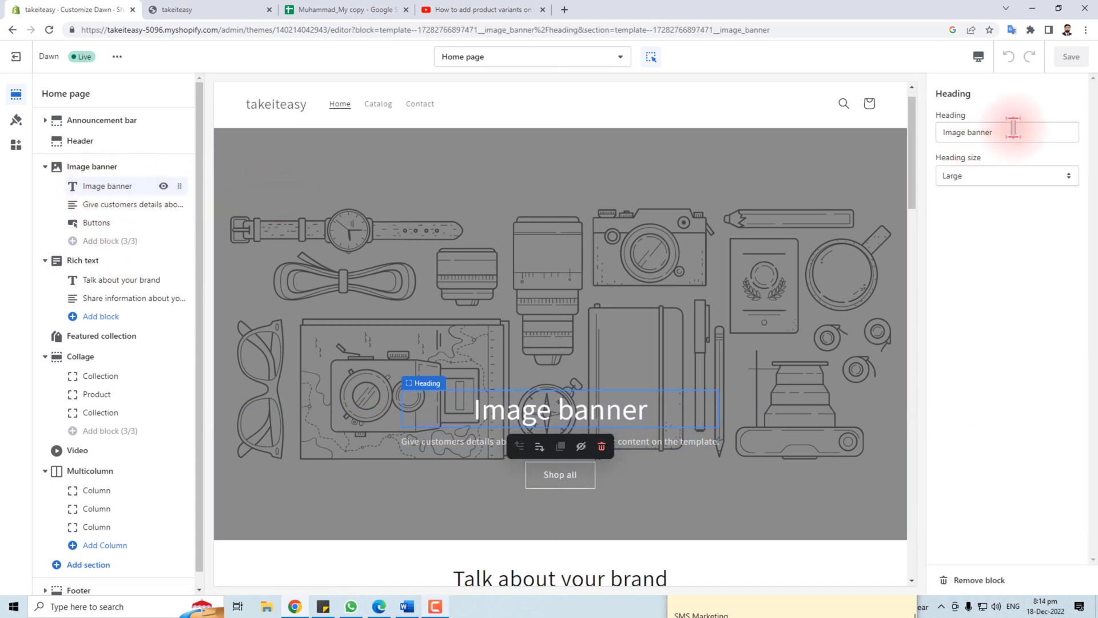
{"action": "left_click", "coordinate": [1010, 179]}
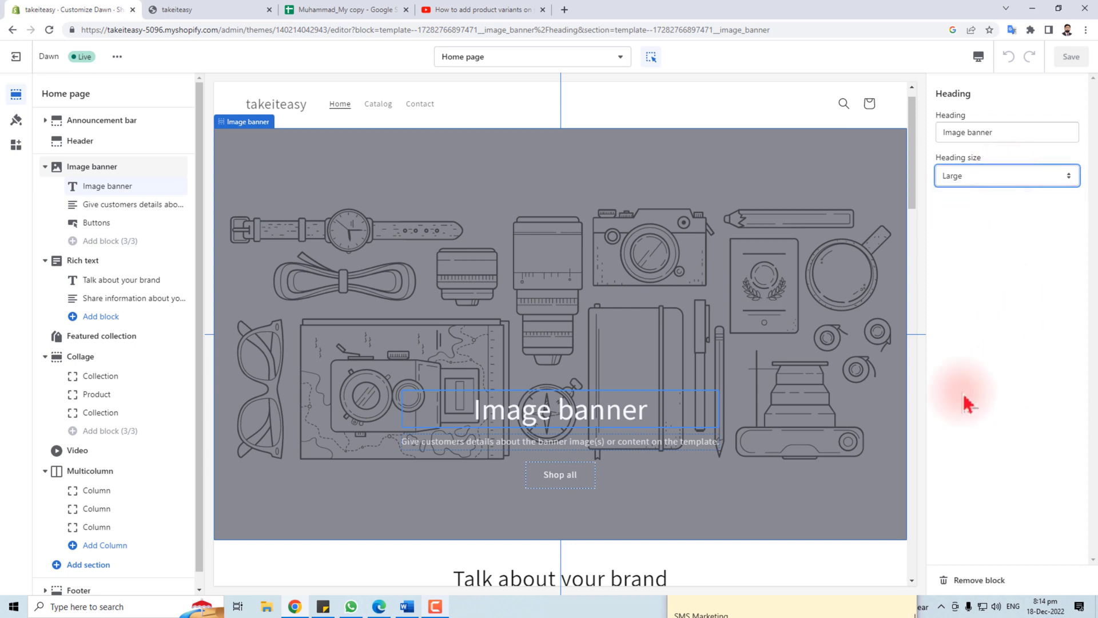
{"action": "left_click", "coordinate": [120, 207]}
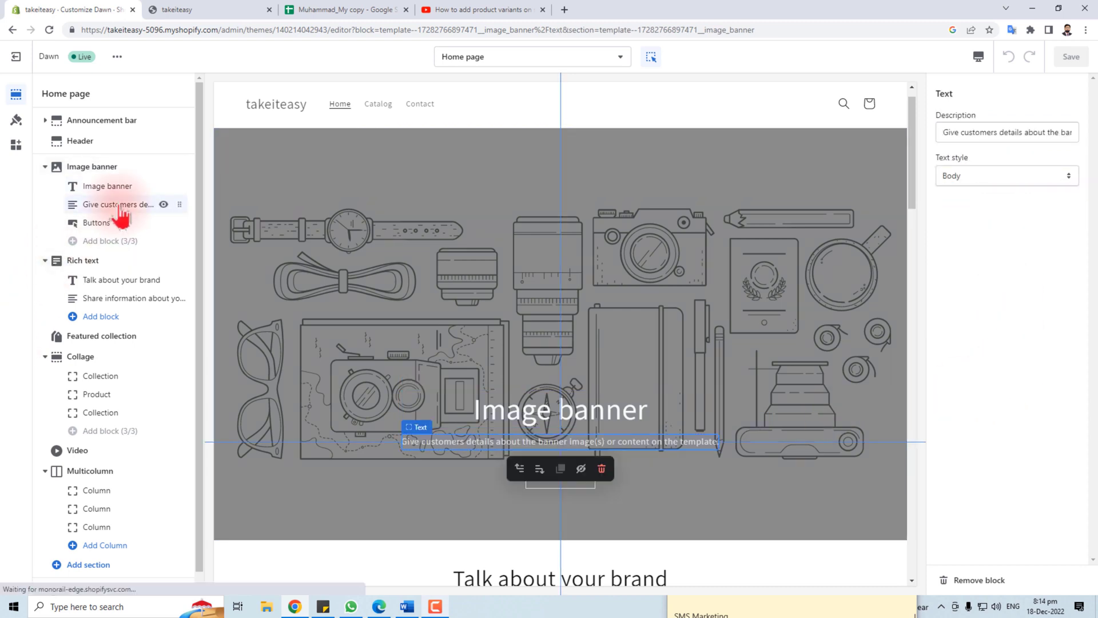
{"action": "triple_click", "coordinate": [968, 132]}
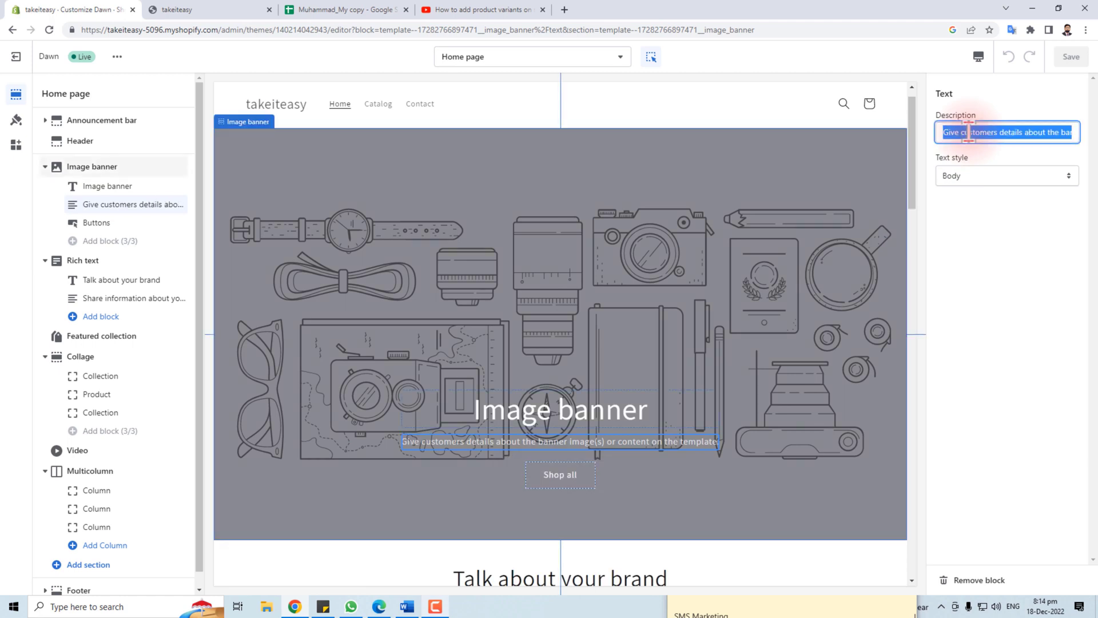
{"action": "left_click", "coordinate": [12, 299]}
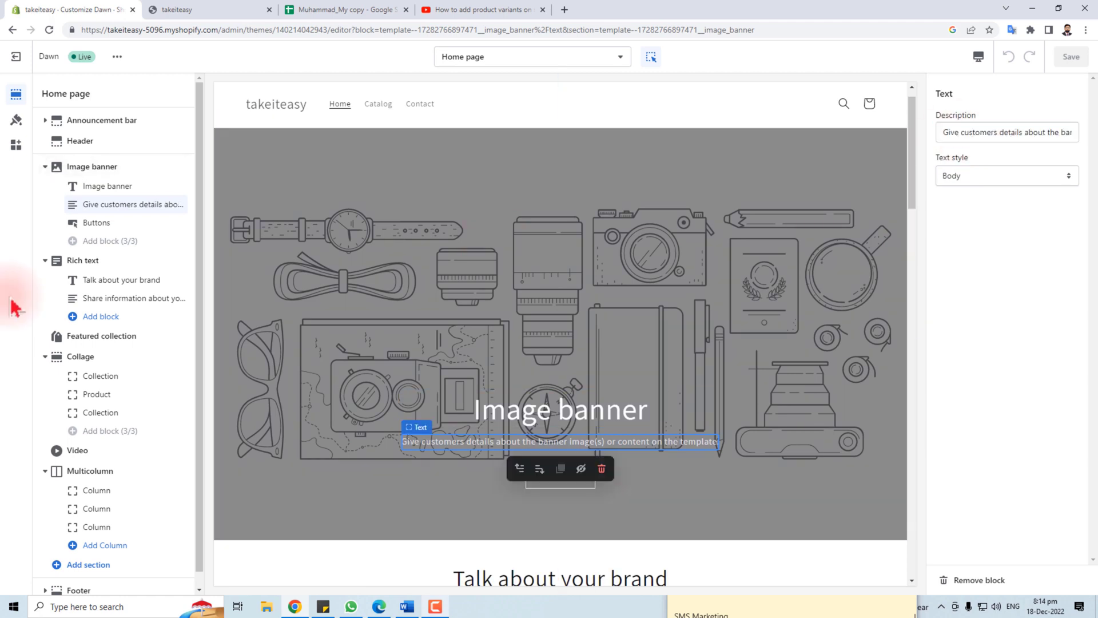
Review the header colour scheme and logo options, keeping Background 1 and the current logo
{"action": "left_click", "coordinate": [79, 143]}
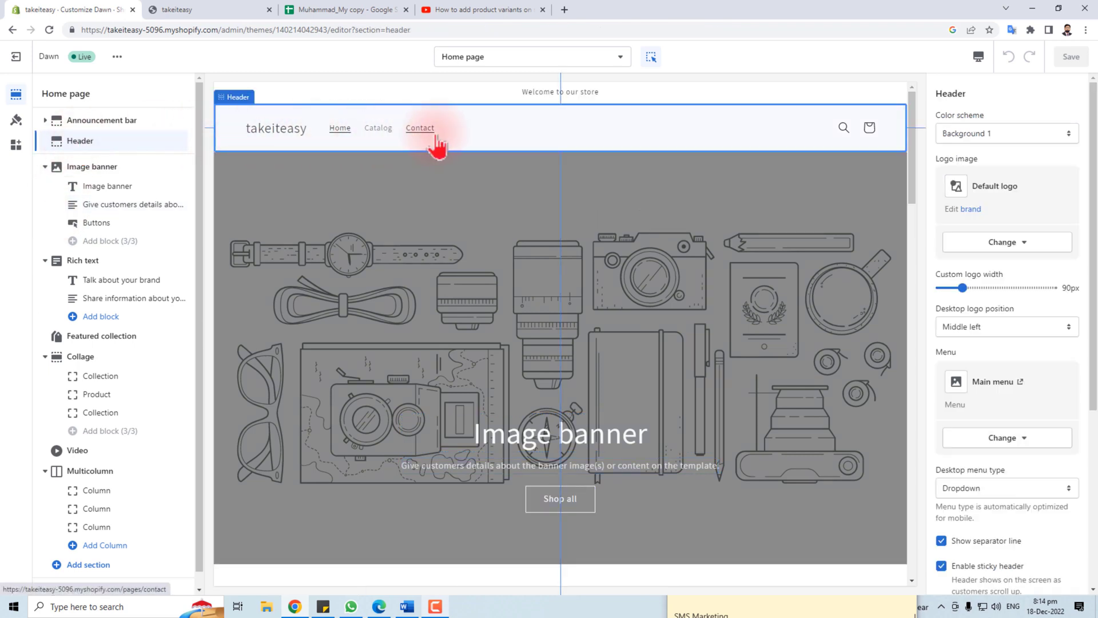
{"action": "left_click", "coordinate": [1027, 143]}
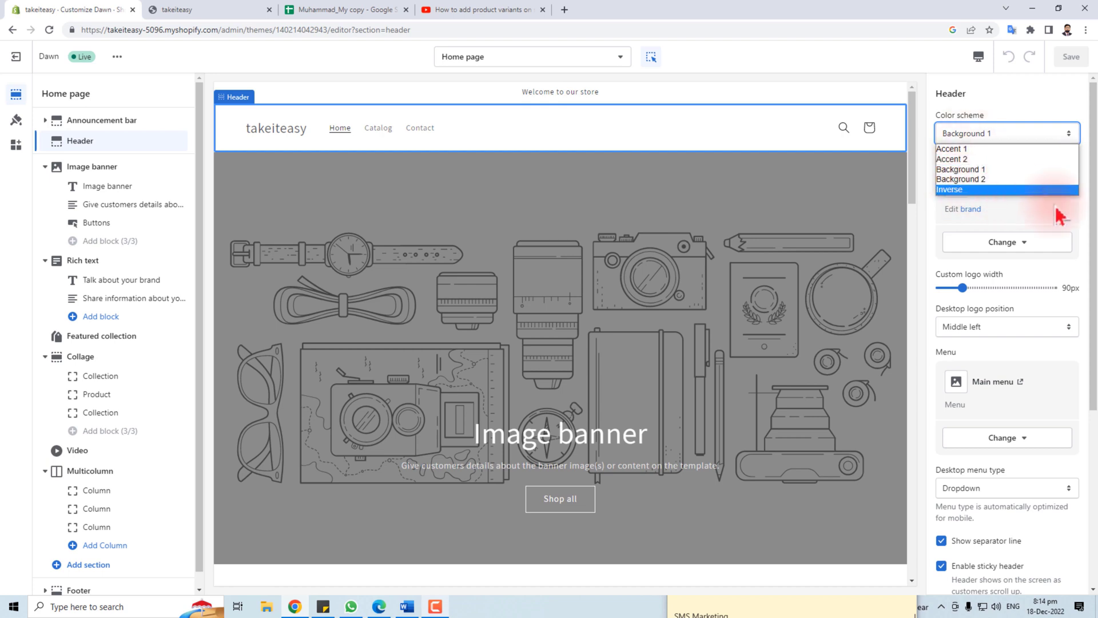
{"action": "left_click", "coordinate": [1085, 214]}
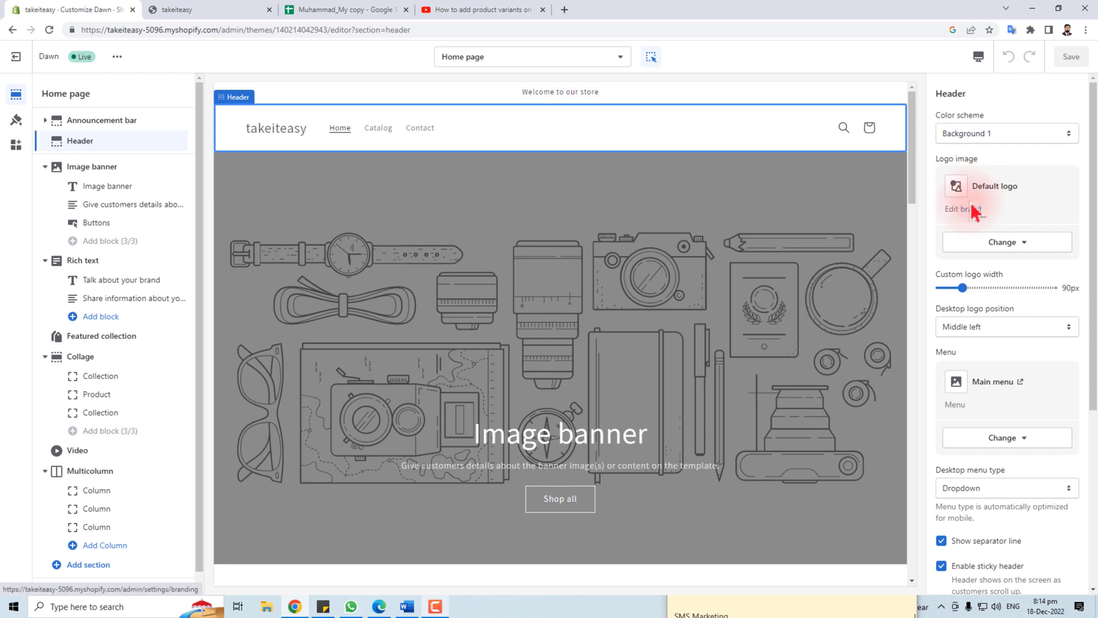
{"action": "left_click", "coordinate": [1018, 246]}
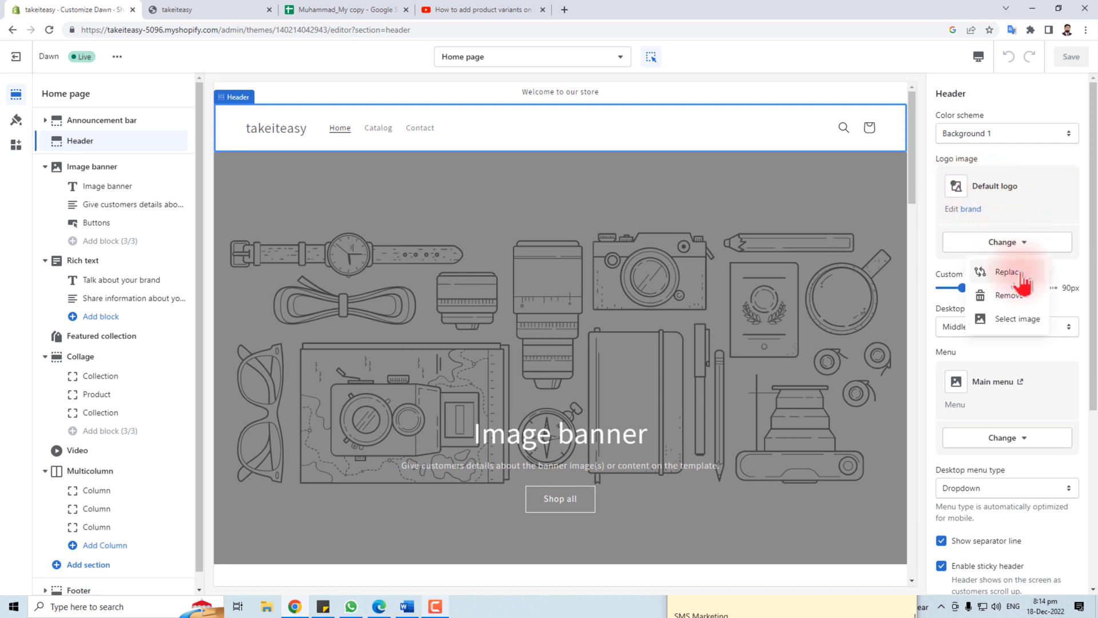
{"action": "left_click", "coordinate": [1021, 275]}
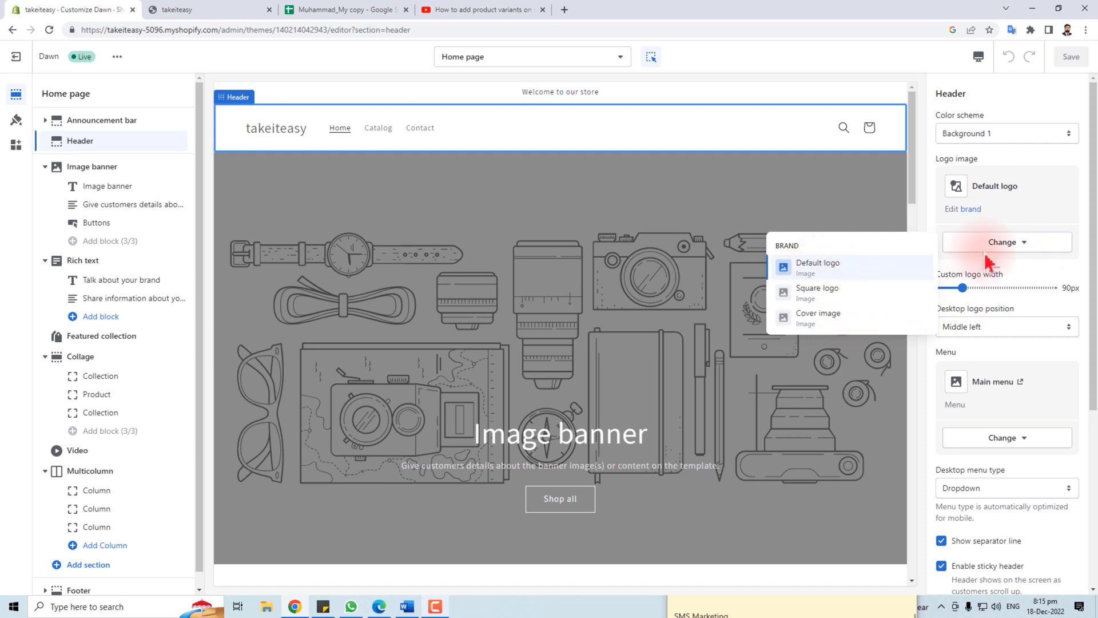
{"action": "left_click", "coordinate": [1051, 216]}
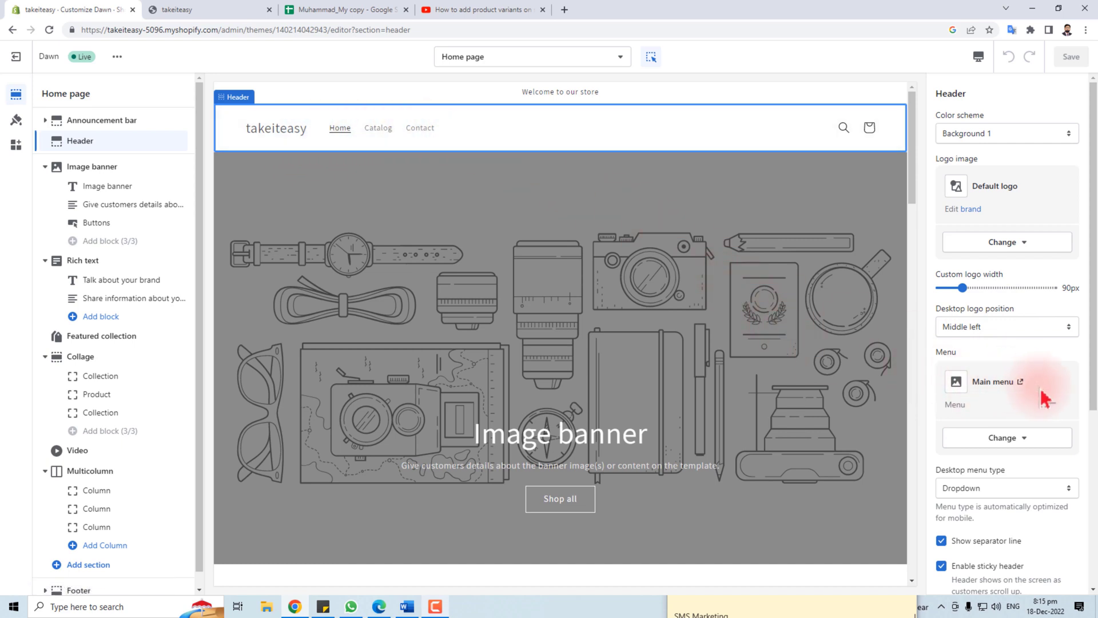
Try the header menu type, separator line and bottom margin, restoring Dropdown, separator on, 0px margin
{"action": "scroll", "coordinate": [1048, 406], "scroll_direction": "down", "scroll_amount": 3}
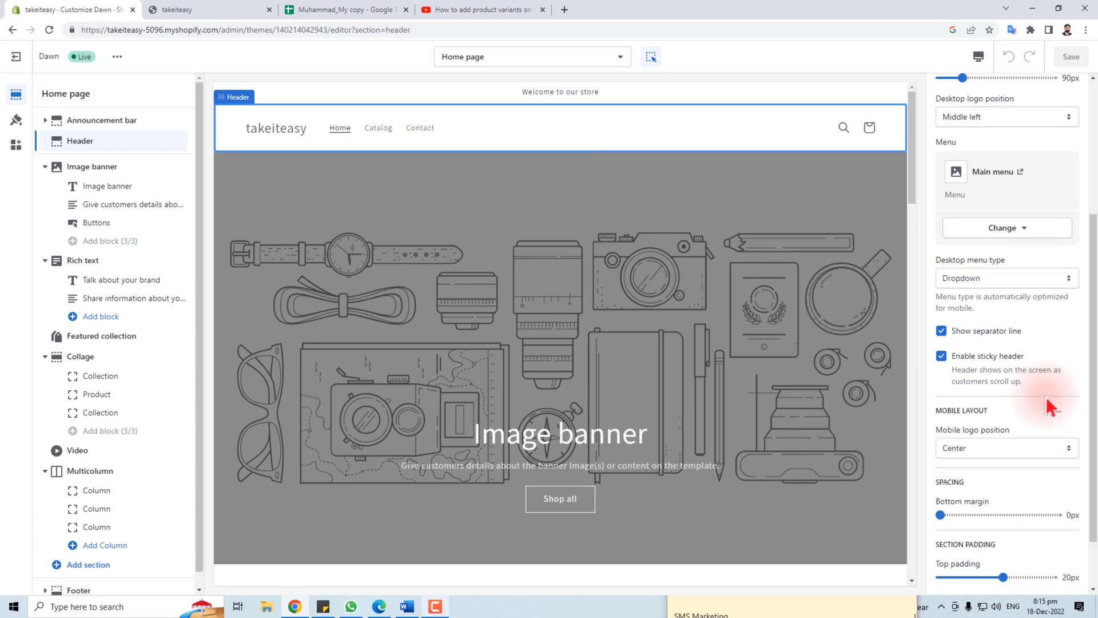
{"action": "left_click", "coordinate": [990, 280]}
{"action": "left_click", "coordinate": [990, 280]}
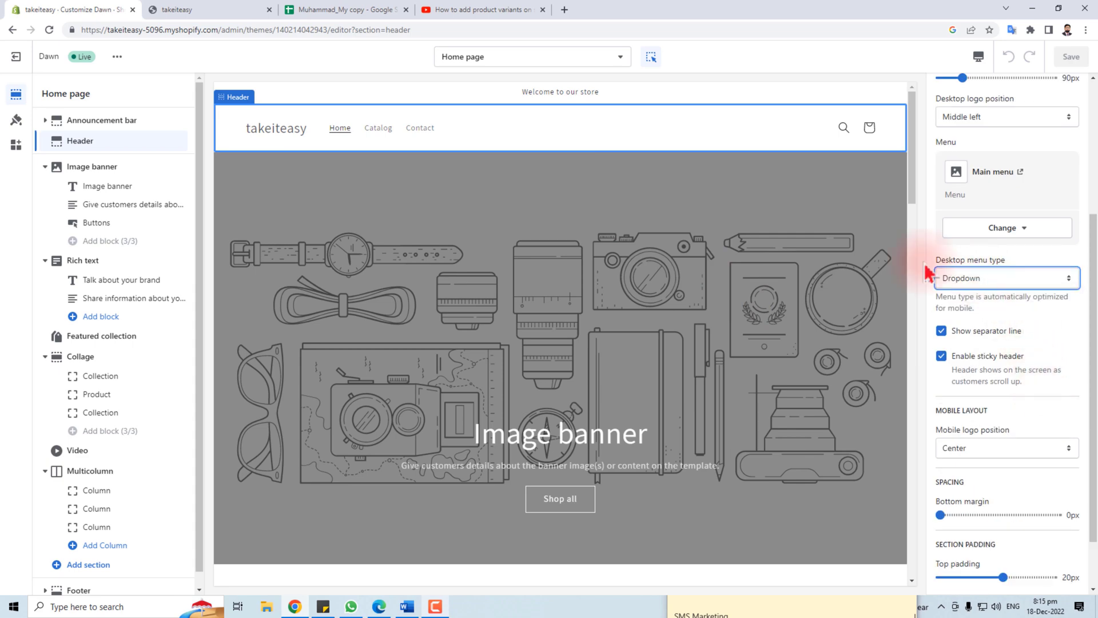
{"action": "left_click", "coordinate": [942, 333]}
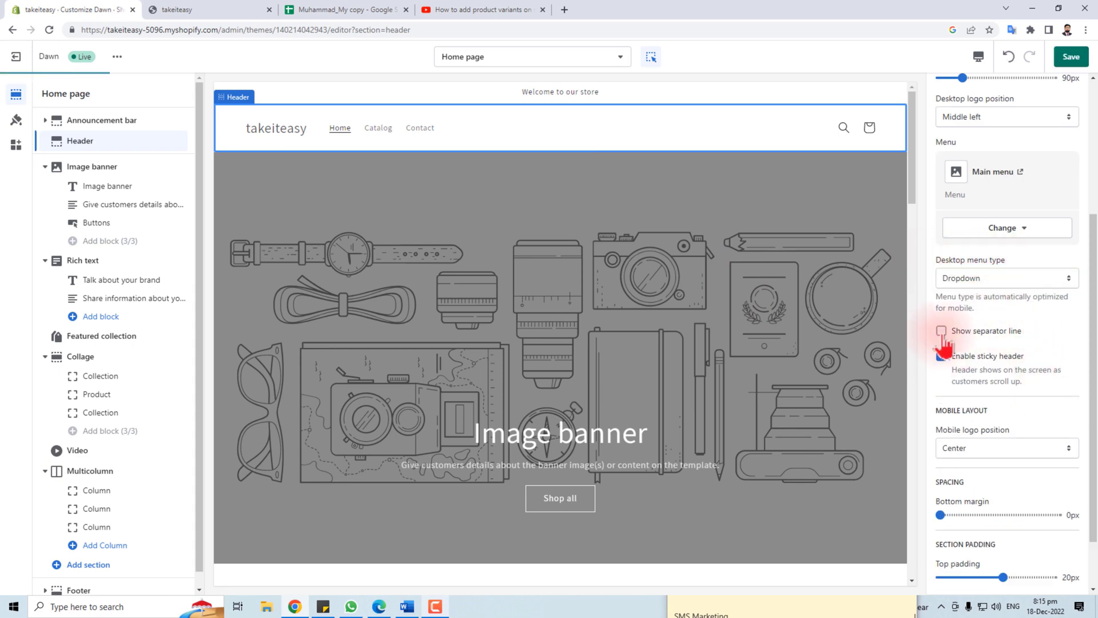
{"action": "left_click", "coordinate": [942, 332]}
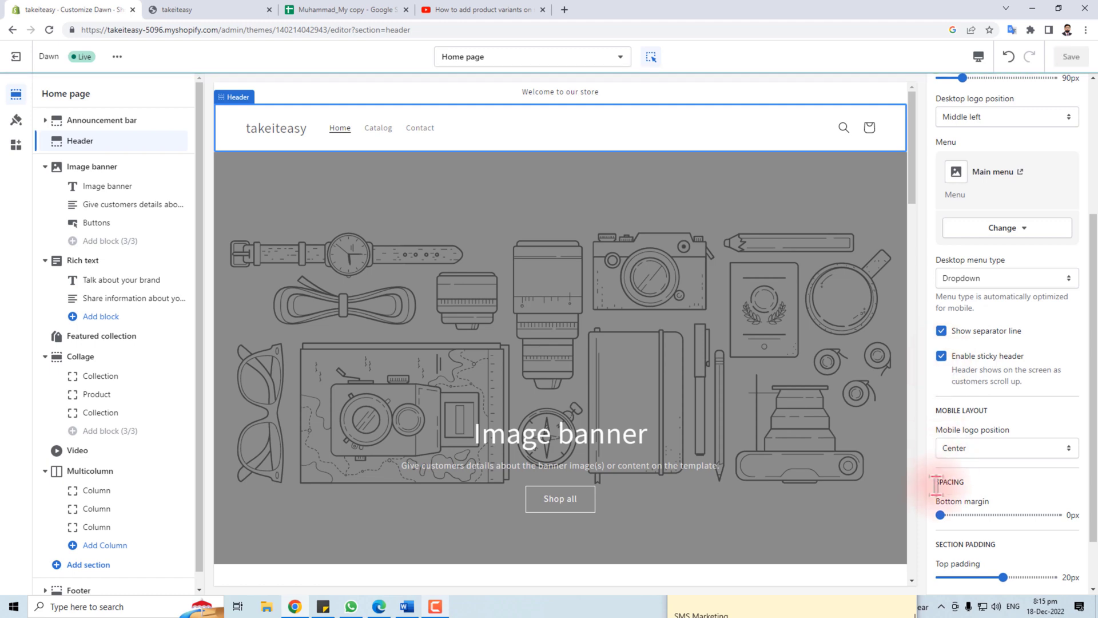
{"action": "scroll", "coordinate": [941, 475], "scroll_direction": "down", "scroll_amount": 1}
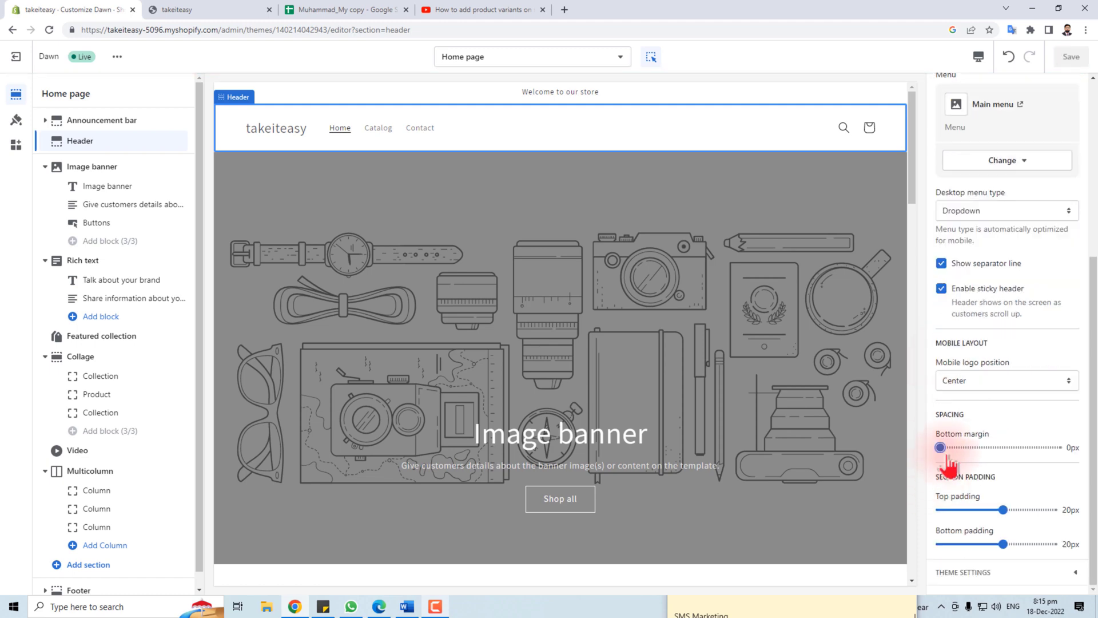
{"action": "left_click_drag", "start_coordinate": [940, 447], "coordinate": [974, 447]}
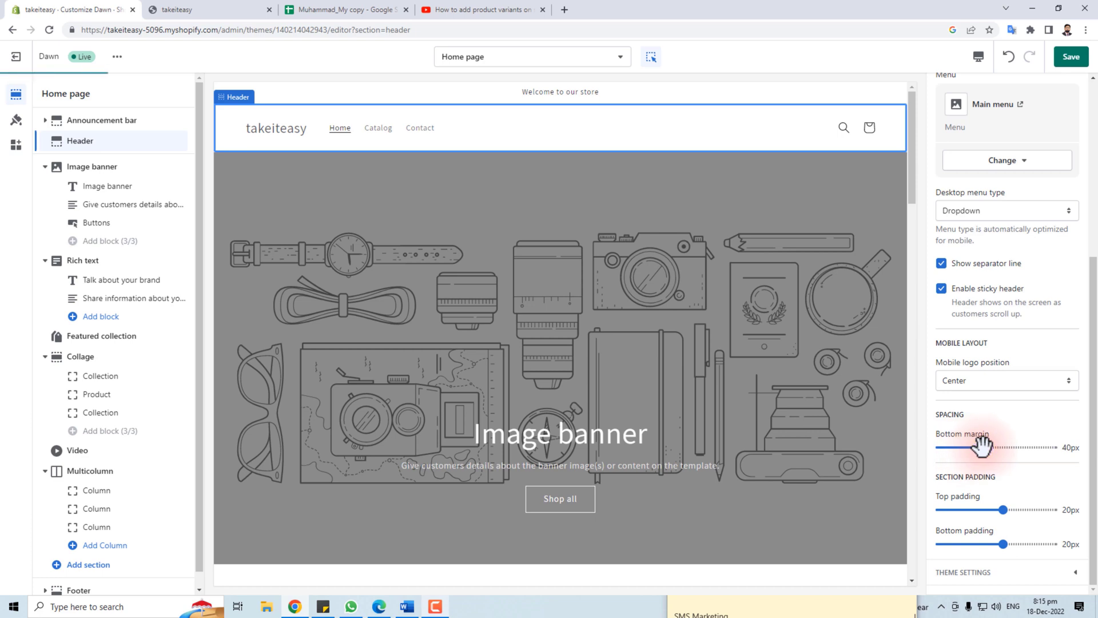
{"action": "left_click_drag", "start_coordinate": [985, 447], "coordinate": [938, 448]}
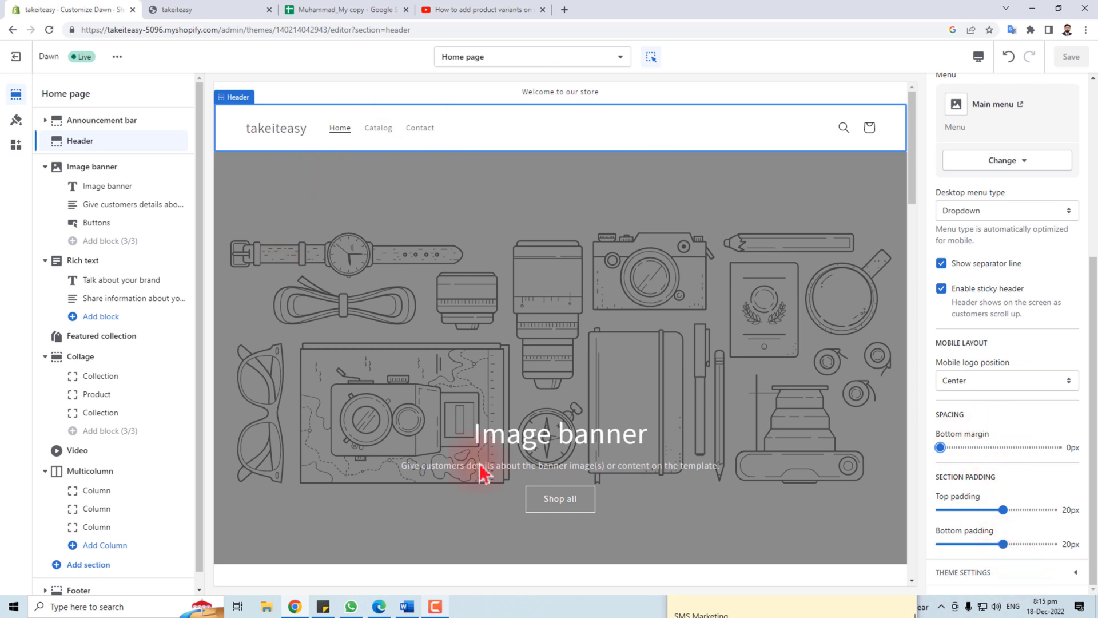
Move from the announcement bar and header to the Image banner section settings
{"action": "left_click", "coordinate": [84, 167]}
{"action": "left_click", "coordinate": [98, 121]}
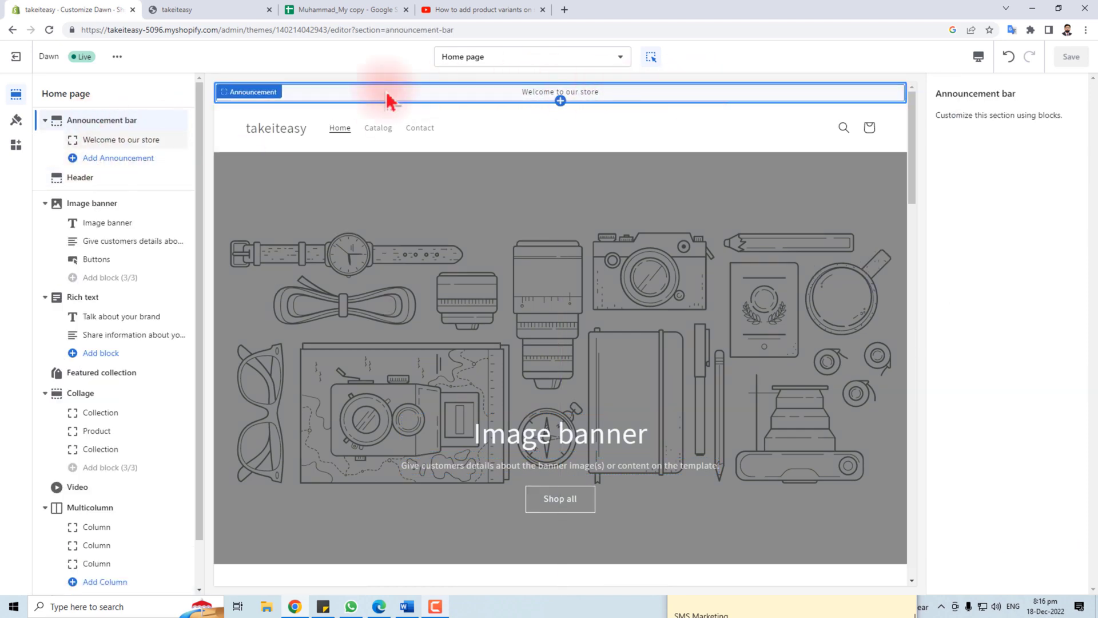
{"action": "left_click", "coordinate": [57, 177]}
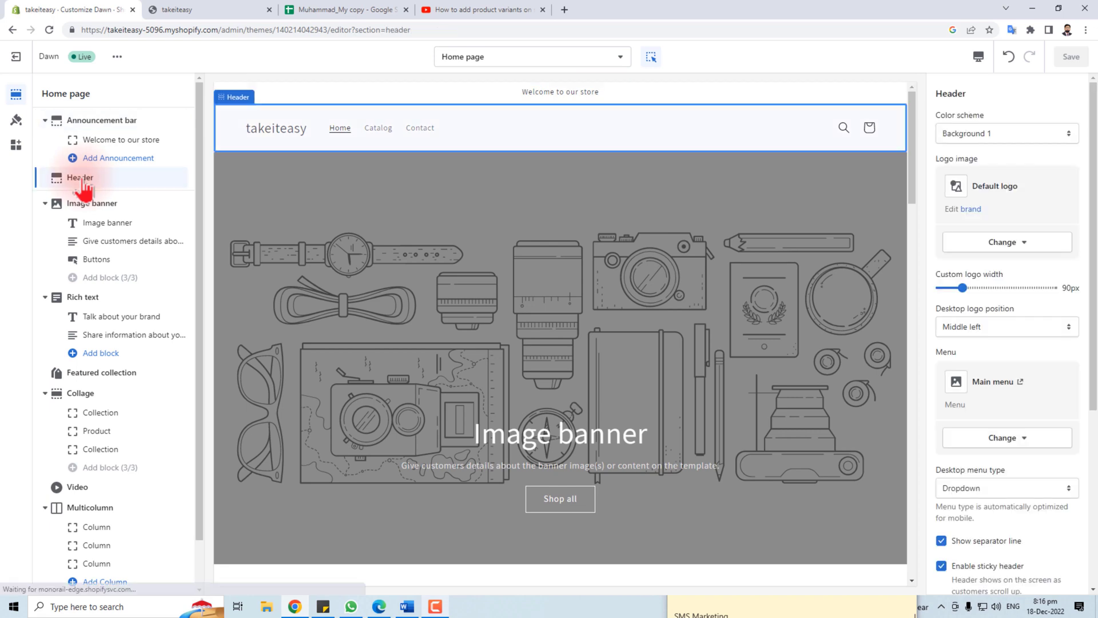
{"action": "left_click", "coordinate": [93, 207]}
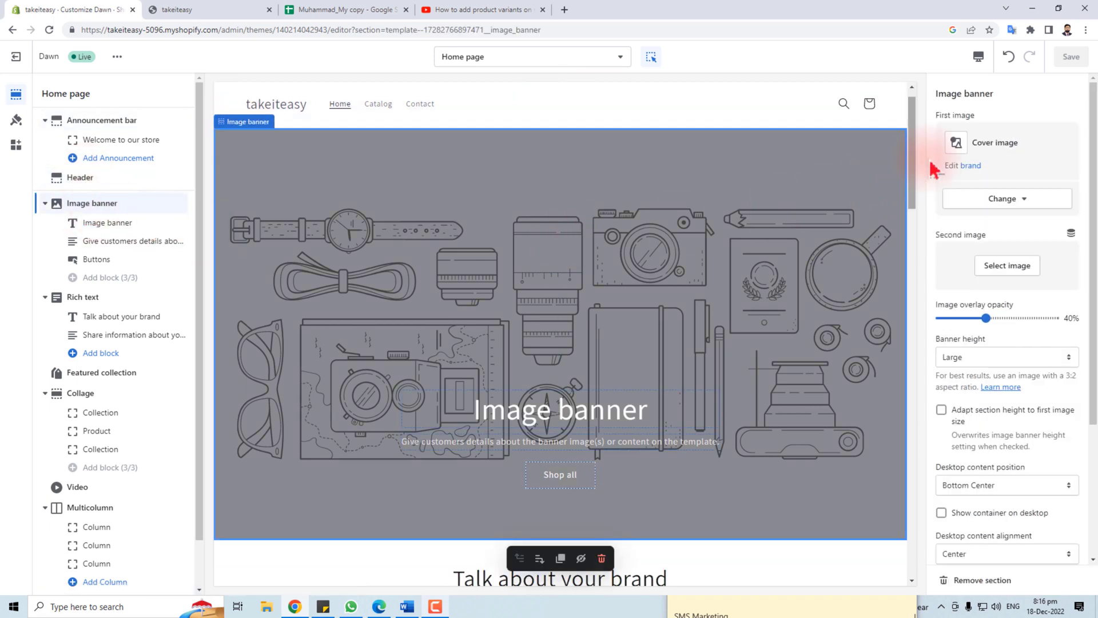
Replace the banner's first image by uploading picture 26 from the pictures folder
{"action": "left_click", "coordinate": [1024, 200]}
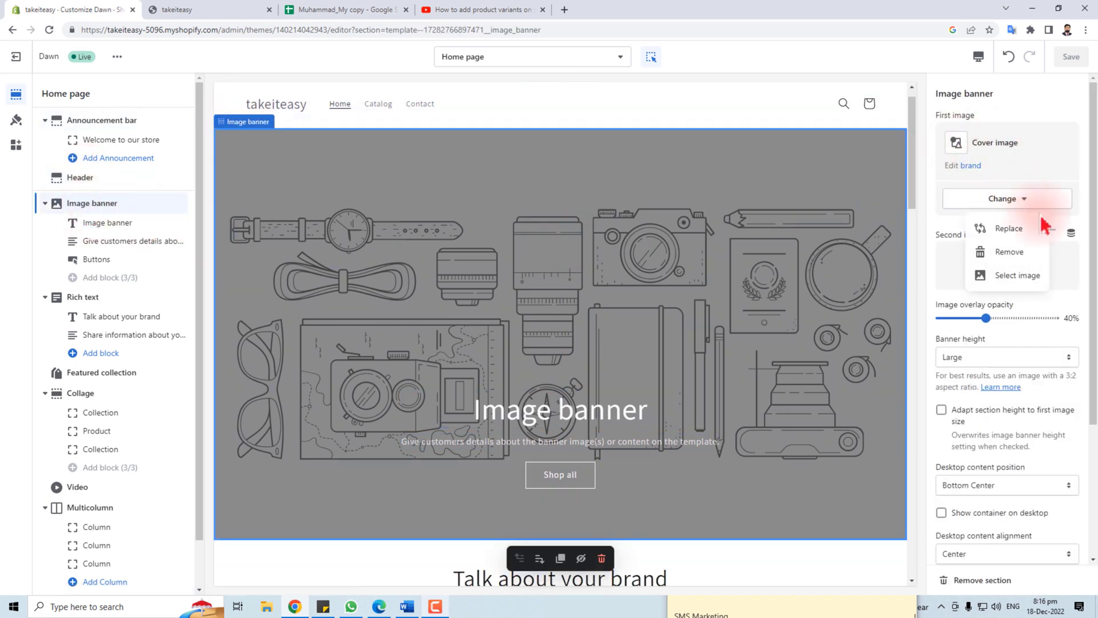
{"action": "left_click", "coordinate": [1025, 277]}
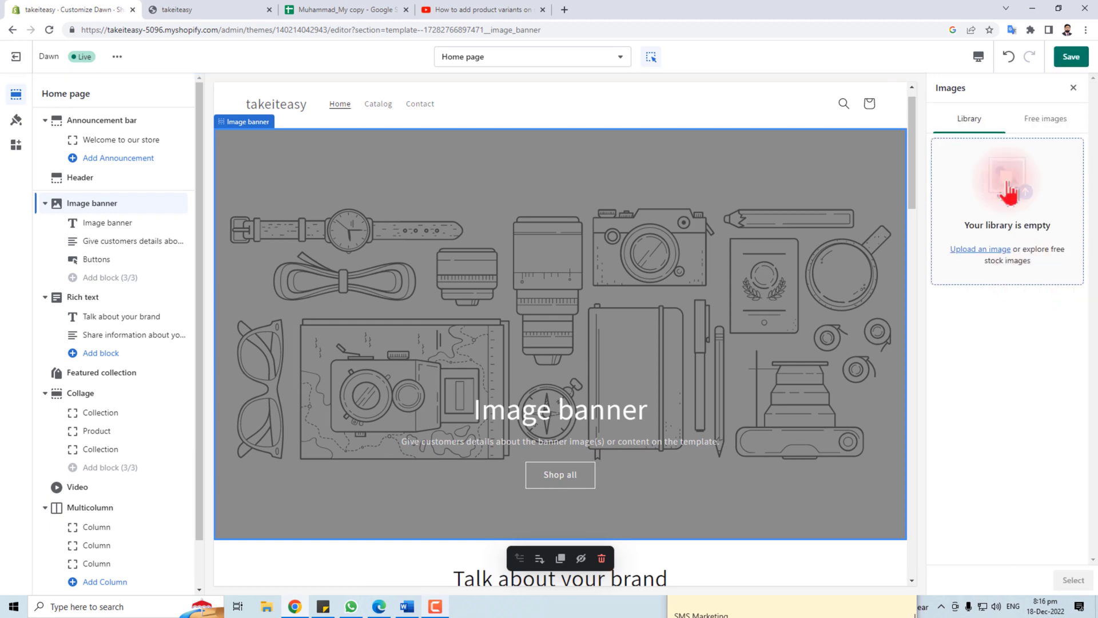
{"action": "left_click", "coordinate": [976, 252]}
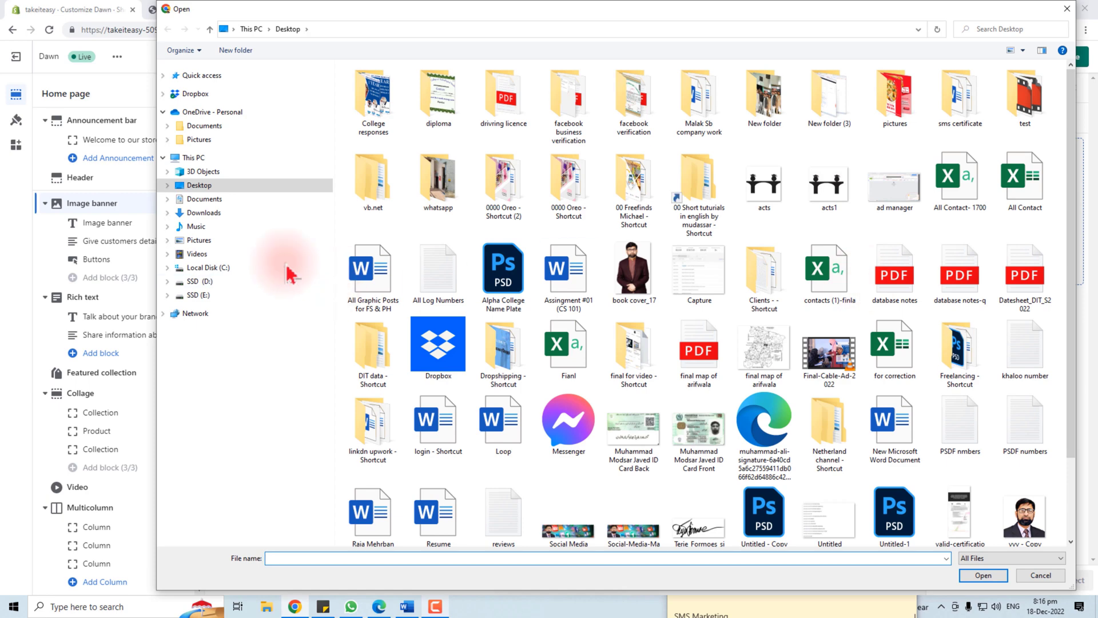
{"action": "double_click", "coordinate": [886, 91]}
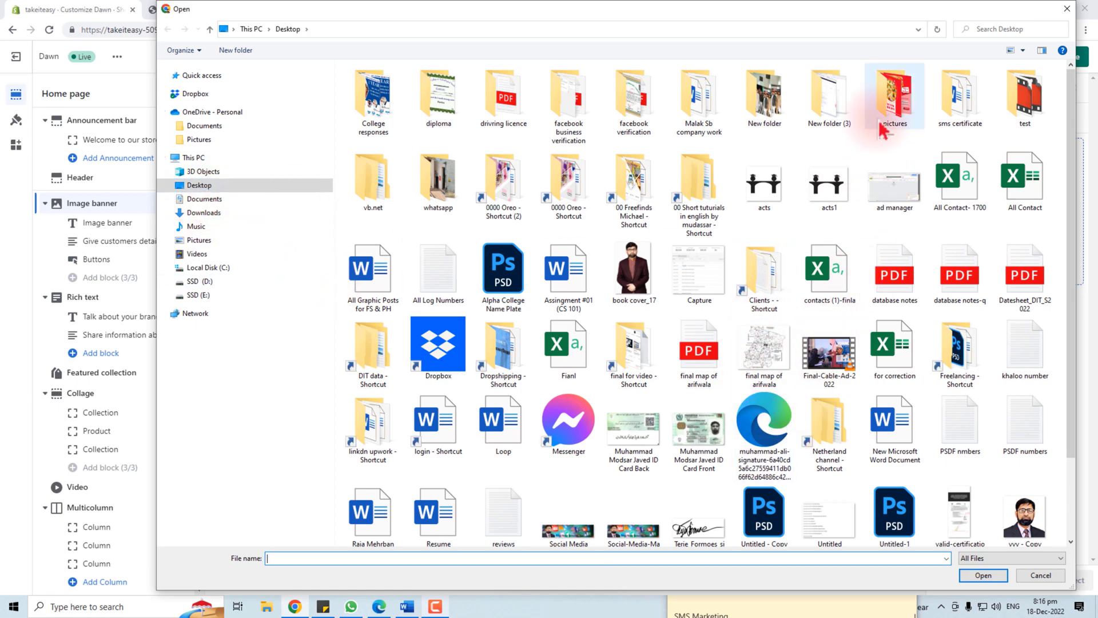
{"action": "left_click", "coordinate": [684, 130]}
{"action": "double_click", "coordinate": [673, 98]}
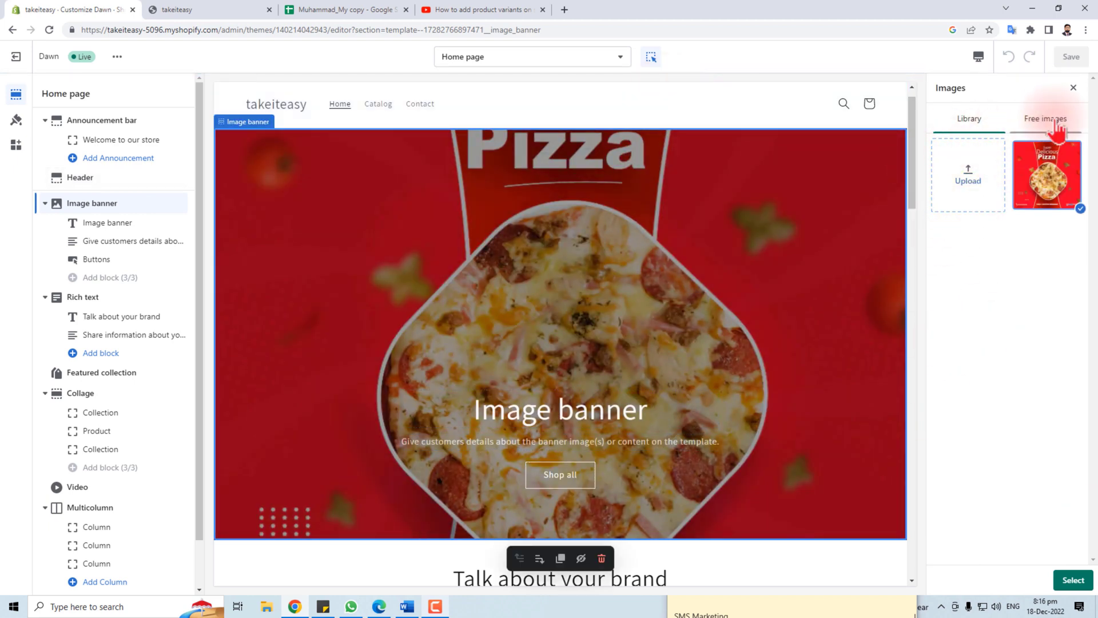
{"action": "left_click", "coordinate": [1073, 581]}
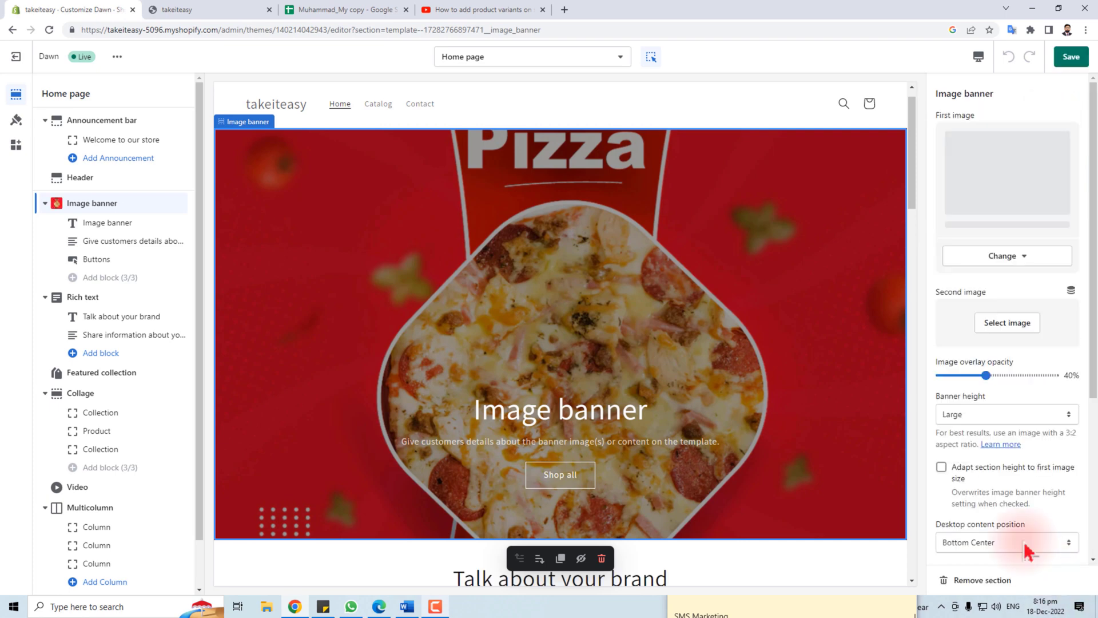
Replace the banner heading with 'Family Shopper Broadoak' and the description with 'Putting to first'
{"action": "left_click", "coordinate": [534, 422]}
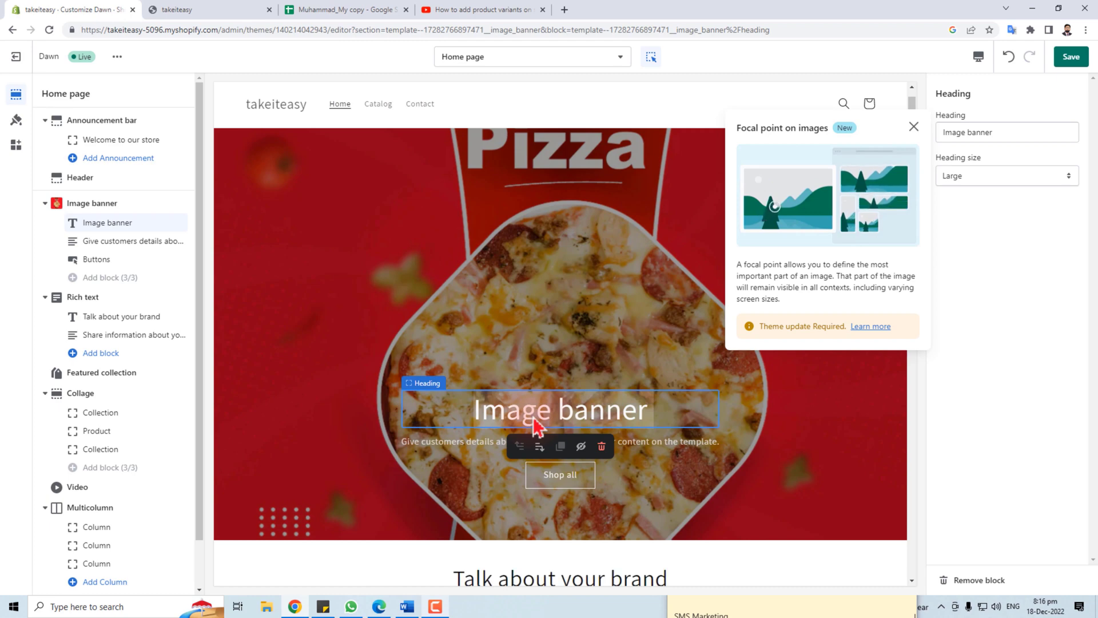
{"action": "triple_click", "coordinate": [1005, 133]}
{"action": "type", "text": "F"}
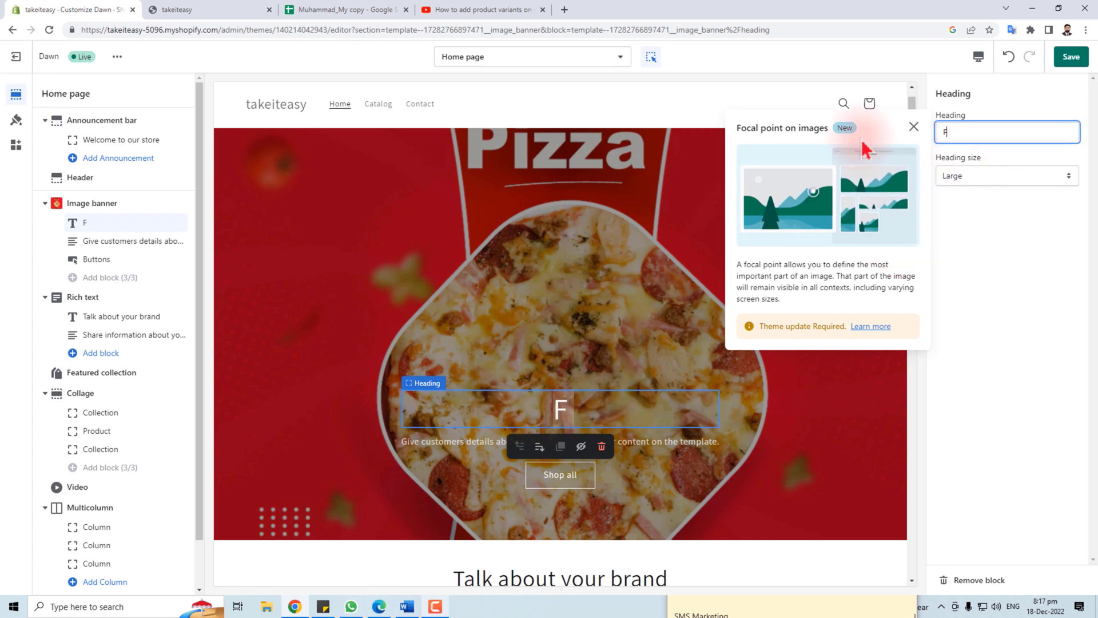
{"action": "type", "text": "amily Shop"}
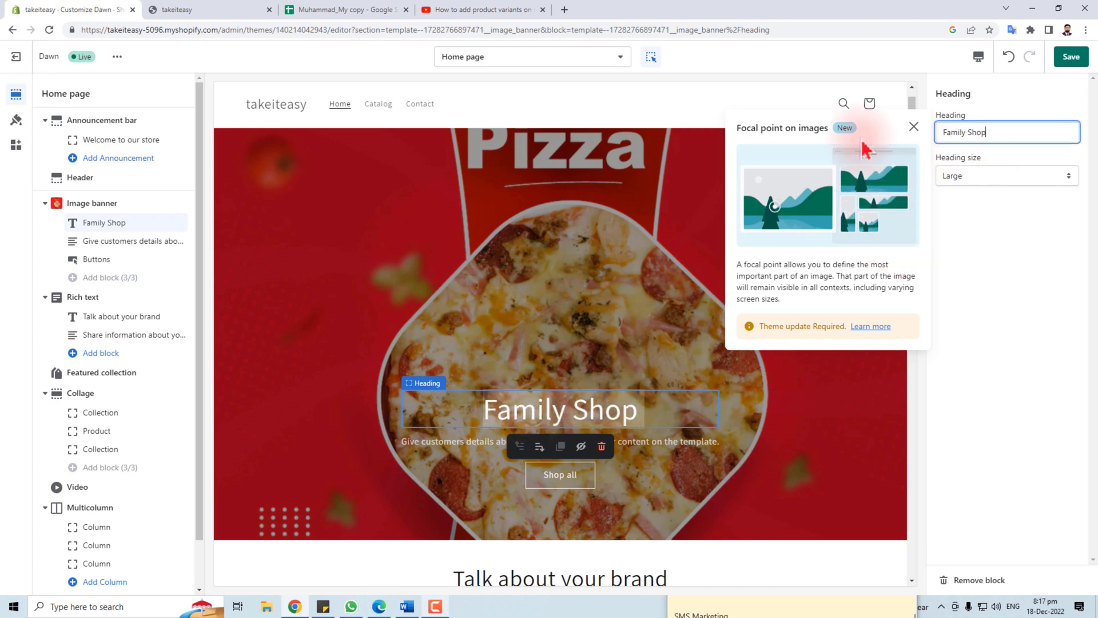
{"action": "type", "text": "per Broadoak"}
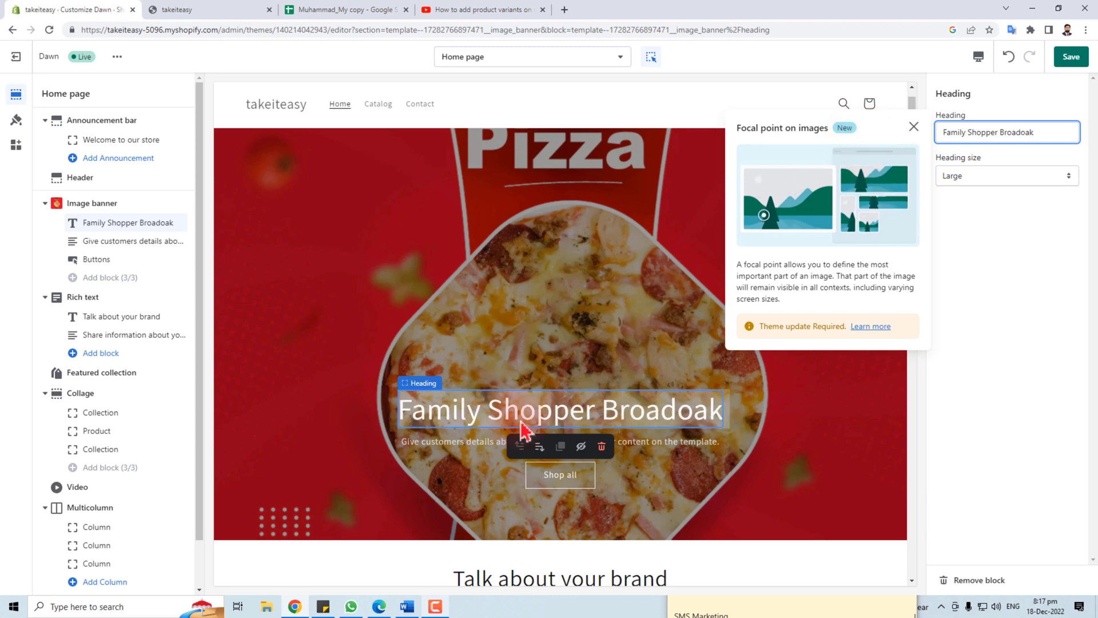
{"action": "left_click", "coordinate": [437, 445]}
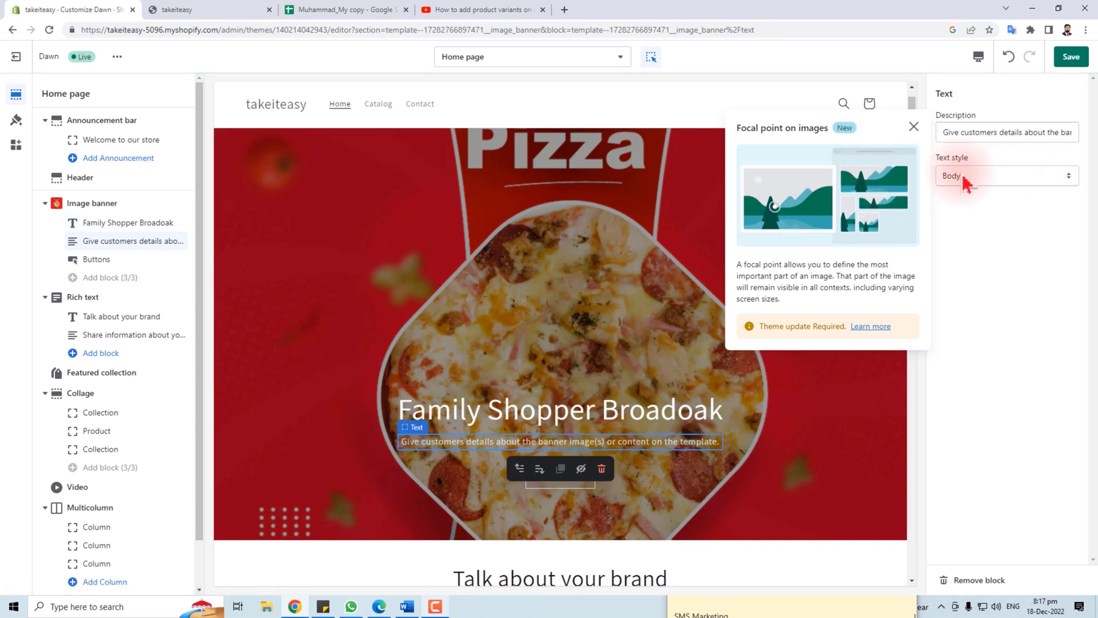
{"action": "triple_click", "coordinate": [977, 133]}
{"action": "type", "text": "Pu"}
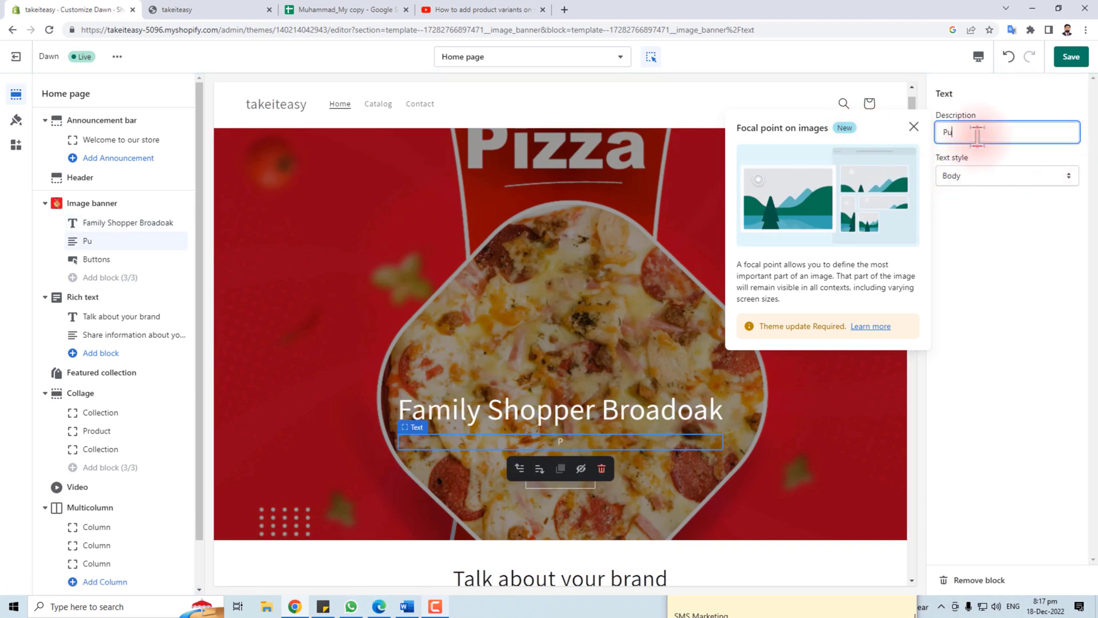
{"action": "type", "text": "tting to first"}
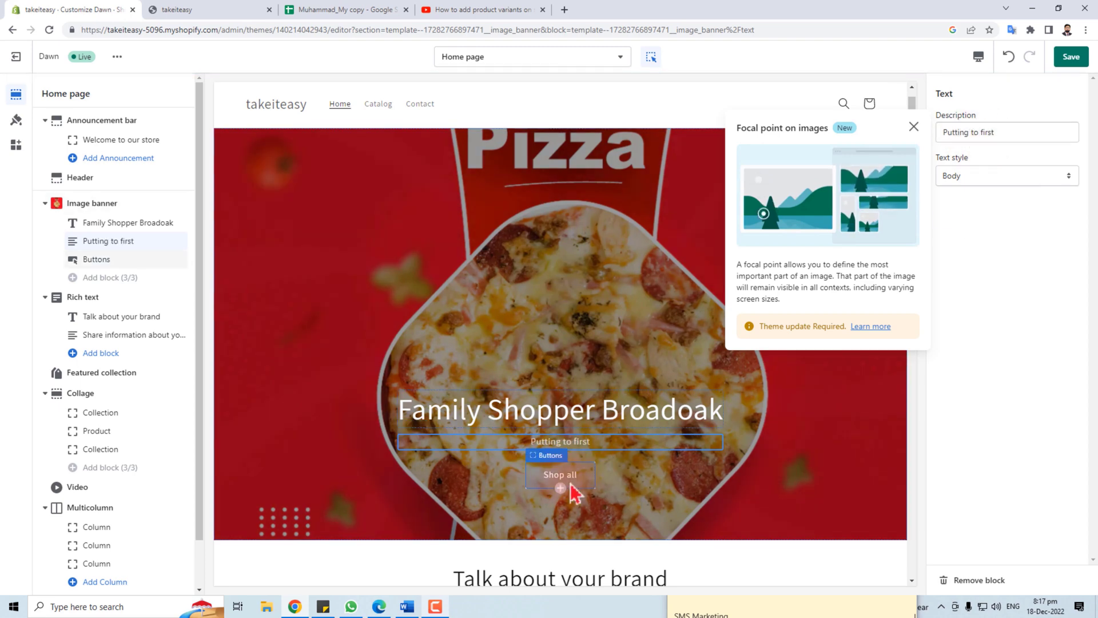
Review the banner's first button label and link destinations, keeping All Products
{"action": "left_click", "coordinate": [571, 485]}
{"action": "left_click", "coordinate": [1003, 121]}
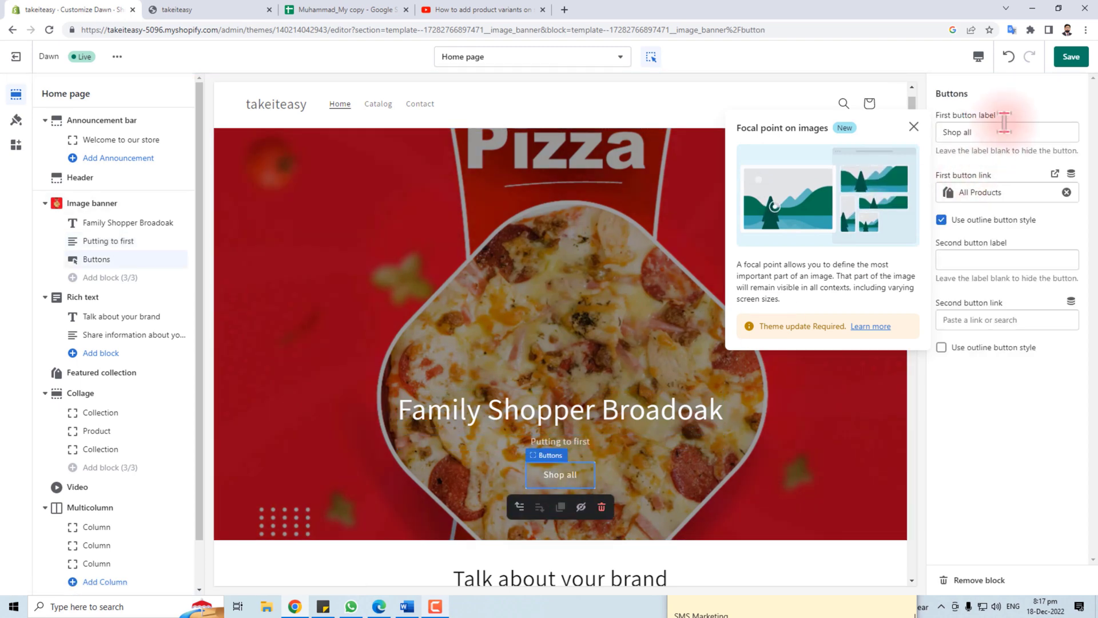
{"action": "left_click", "coordinate": [1017, 189]}
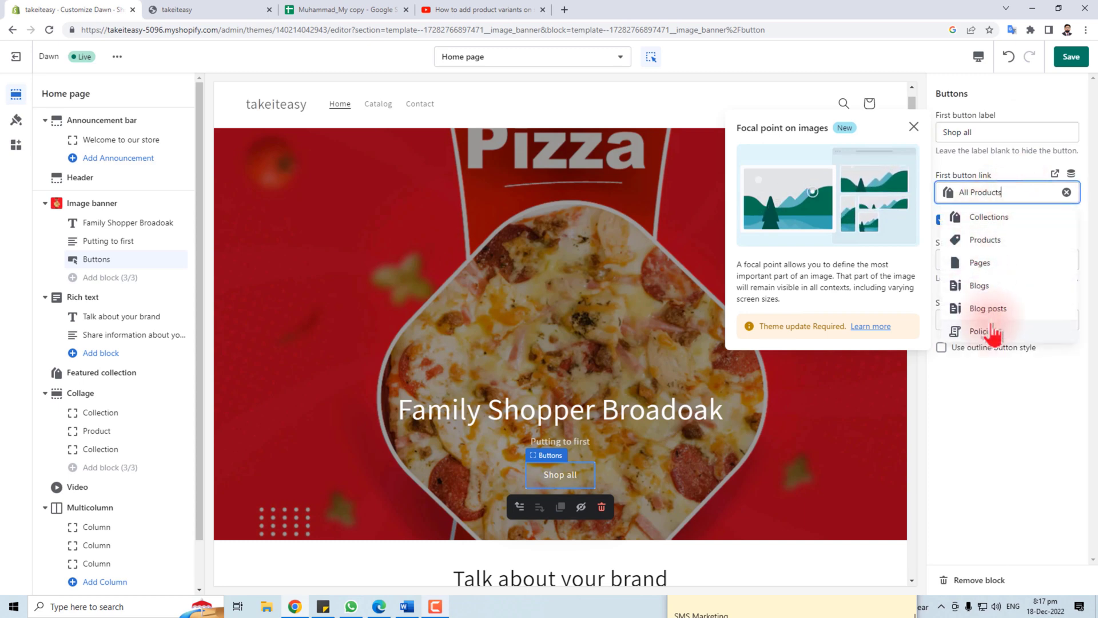
{"action": "left_click", "coordinate": [1009, 402]}
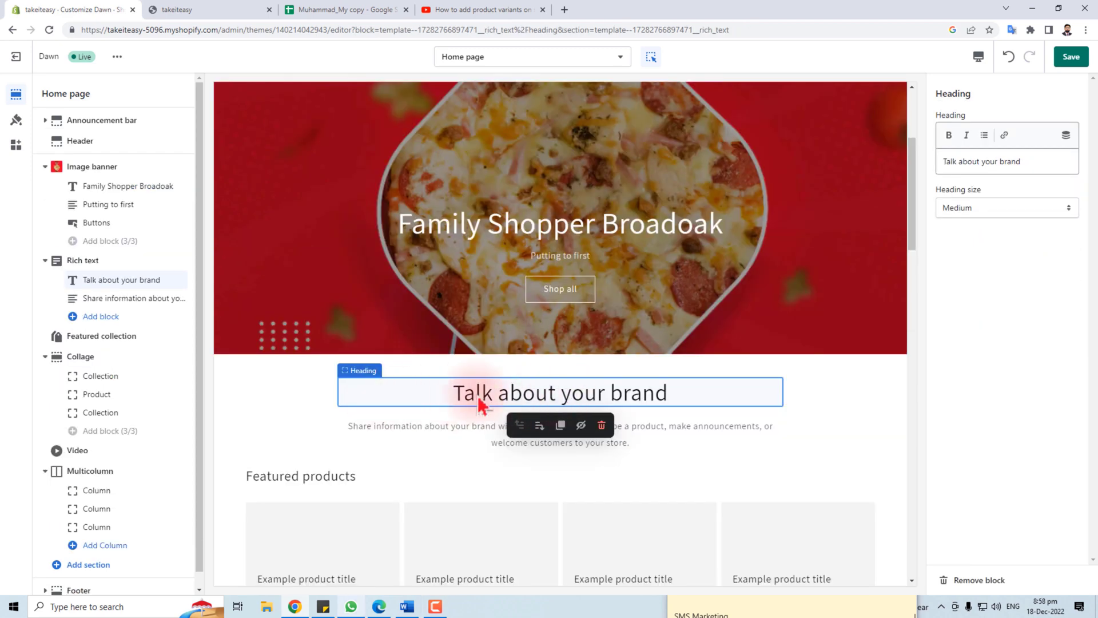
Replace the Rich text heading with 'Convenience store', make it bold, and keep Medium size
{"action": "triple_click", "coordinate": [1037, 162]}
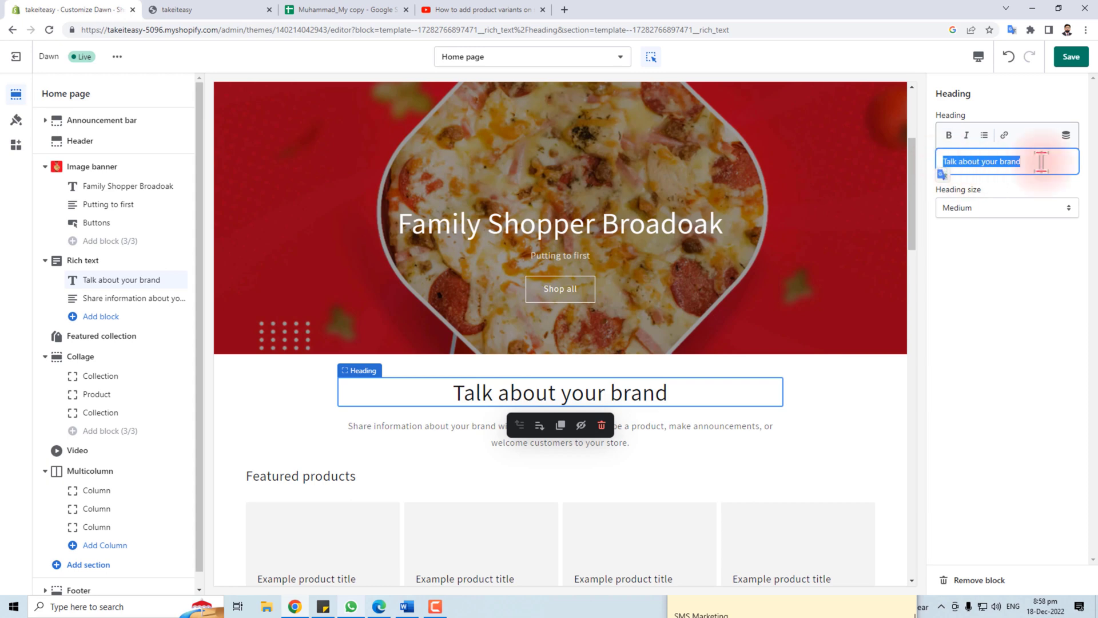
{"action": "type", "text": "Convenience store"}
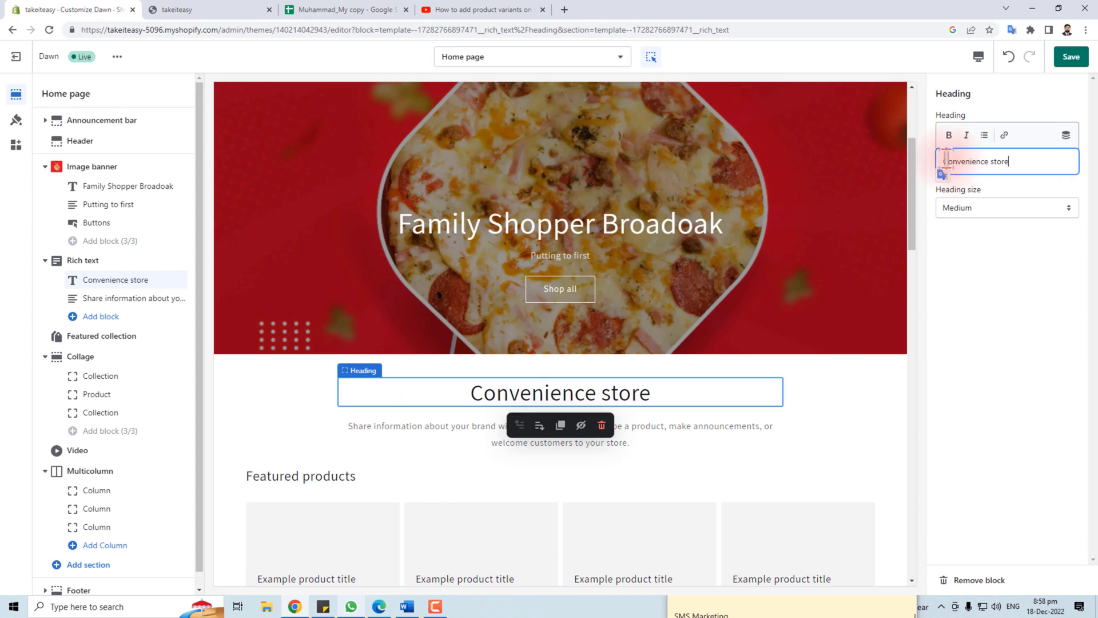
{"action": "left_click_drag", "start_coordinate": [948, 162], "coordinate": [1010, 162]}
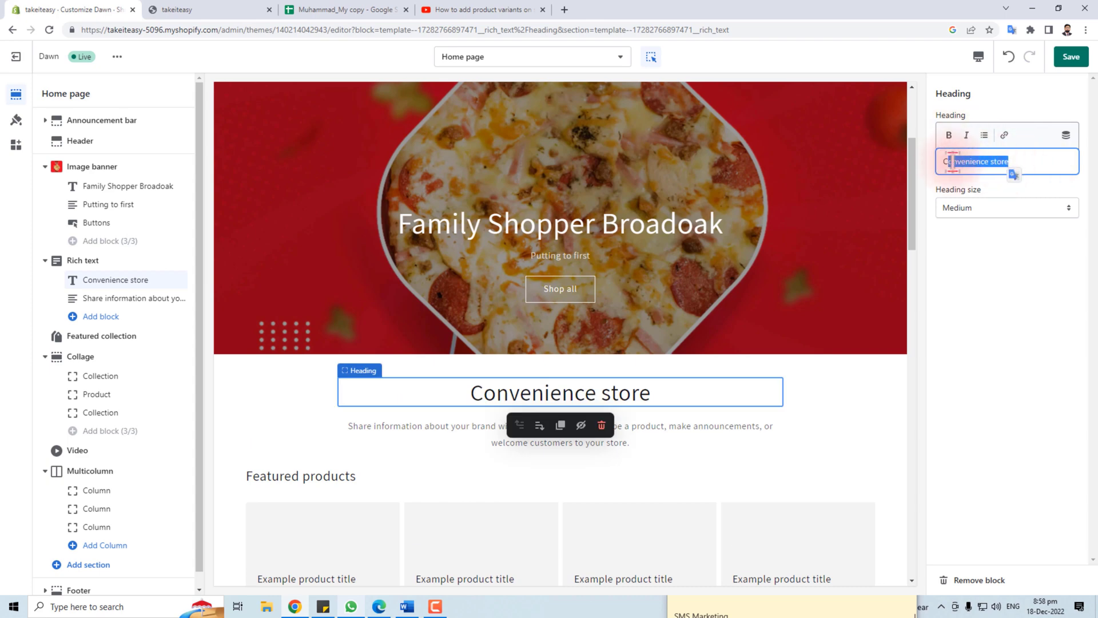
{"action": "key", "text": "ctrl+b"}
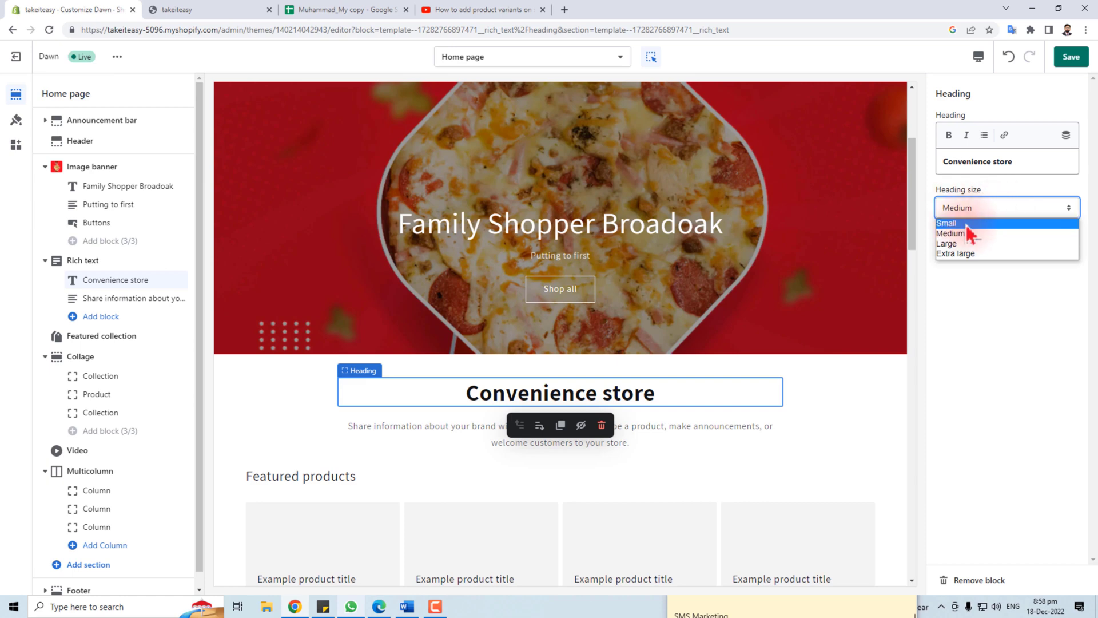
{"action": "left_click", "coordinate": [966, 234]}
Select the whole Rich text description paragraph below the heading
{"action": "left_click", "coordinate": [775, 224]}
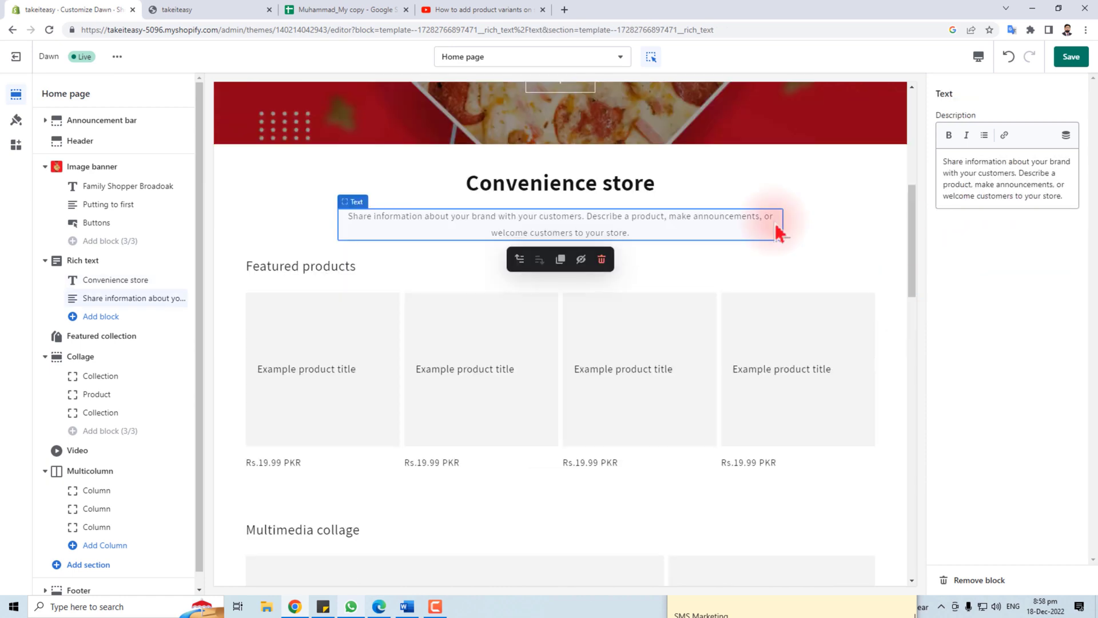
{"action": "left_click_drag", "start_coordinate": [946, 164], "coordinate": [1065, 198]}
{"action": "left_click_drag", "start_coordinate": [942, 160], "coordinate": [988, 197]}
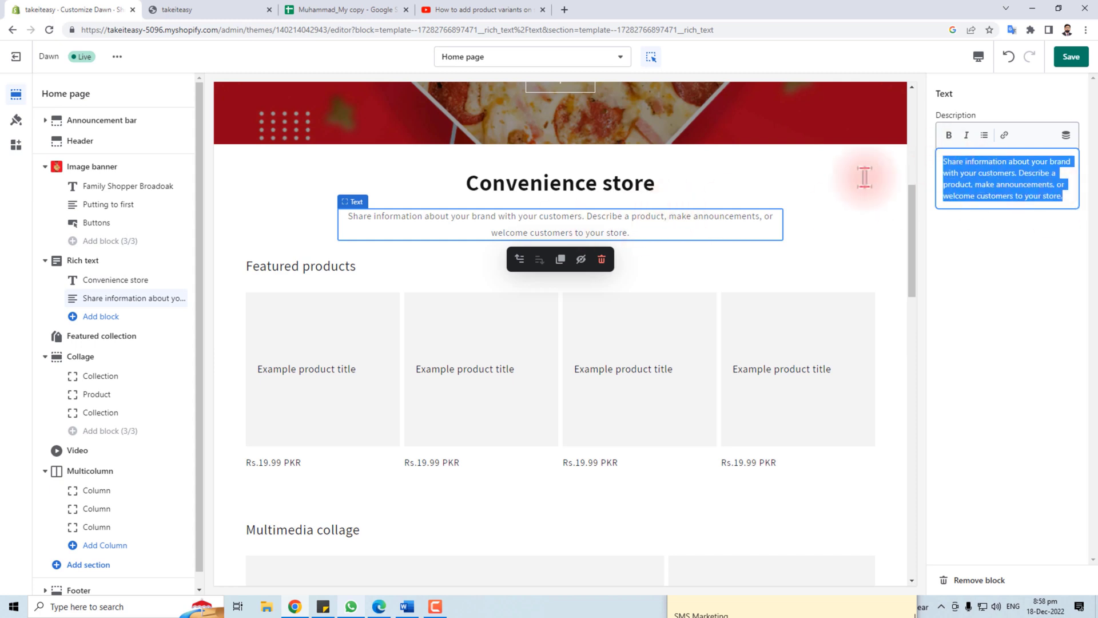
{"action": "left_click", "coordinate": [239, 283]}
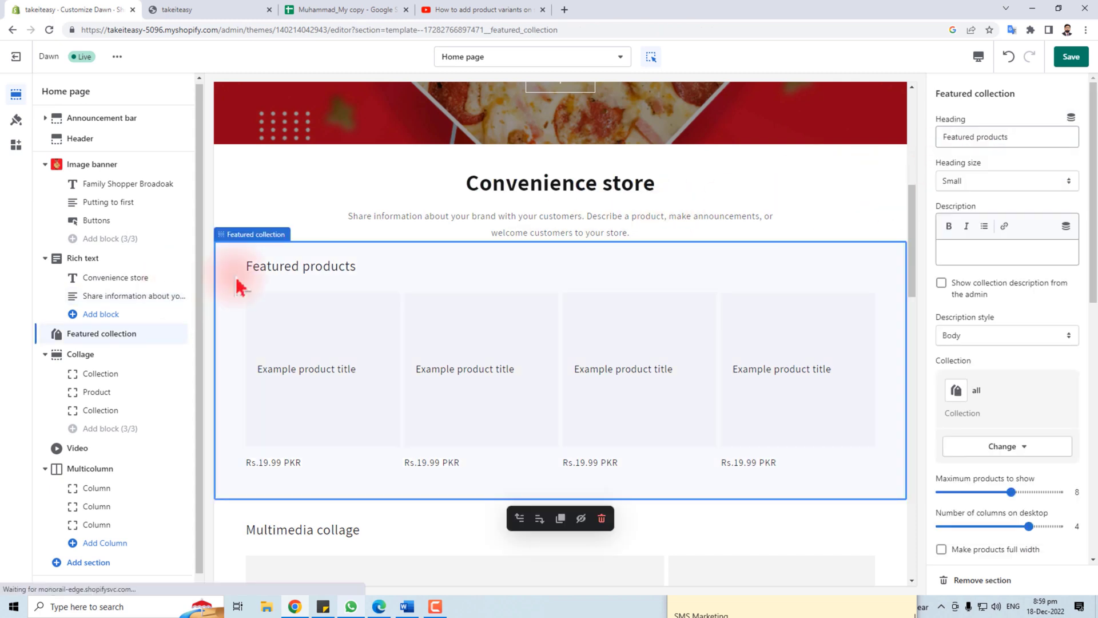
Open the Featured collection settings and keep the Featured products heading size at Small
{"action": "left_click", "coordinate": [254, 235]}
{"action": "left_click", "coordinate": [306, 312]}
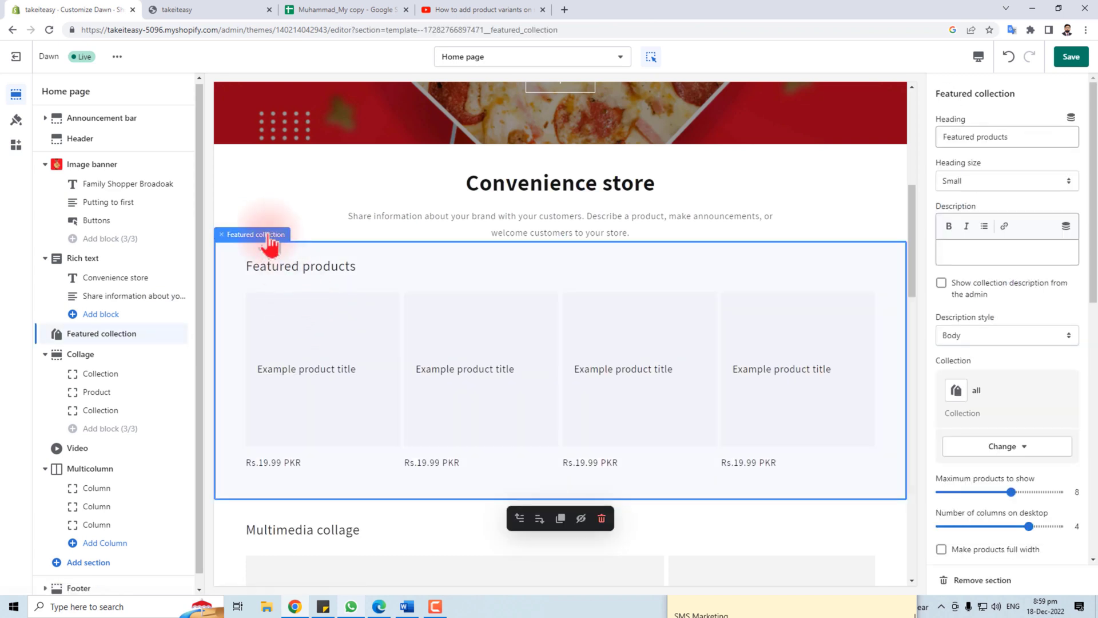
{"action": "left_click", "coordinate": [269, 235]}
{"action": "left_click", "coordinate": [289, 312]}
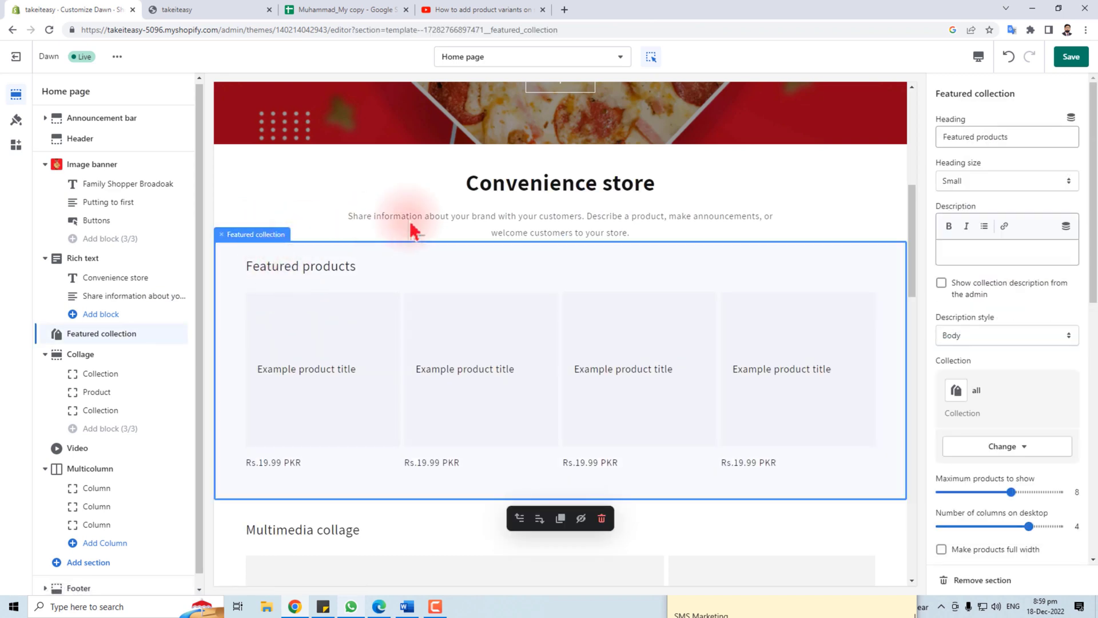
{"action": "triple_click", "coordinate": [1023, 137]}
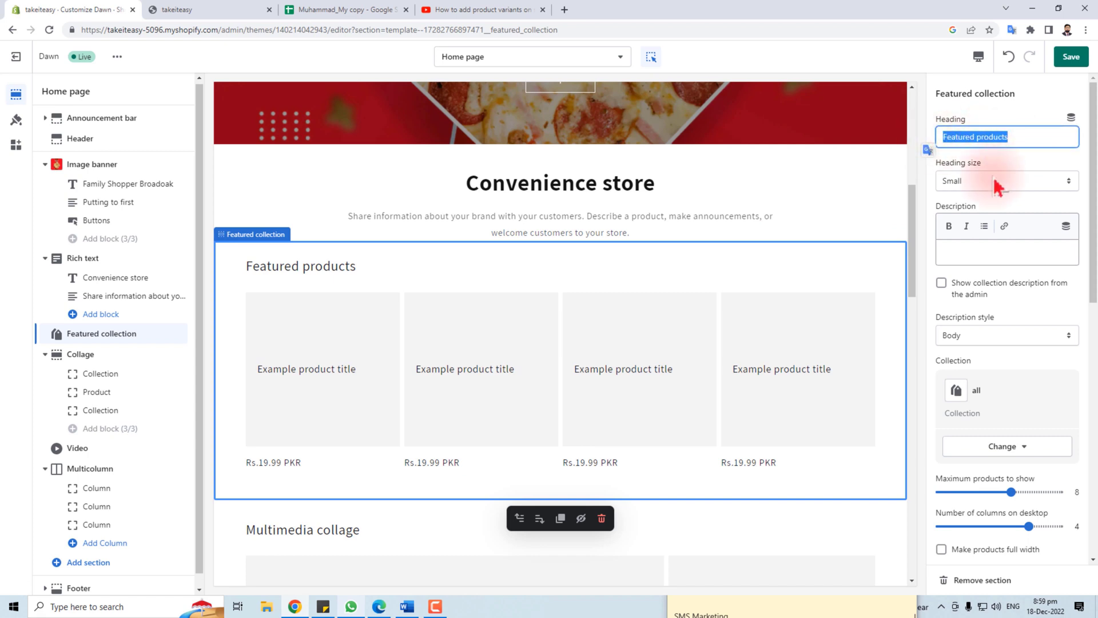
{"action": "left_click", "coordinate": [996, 182]}
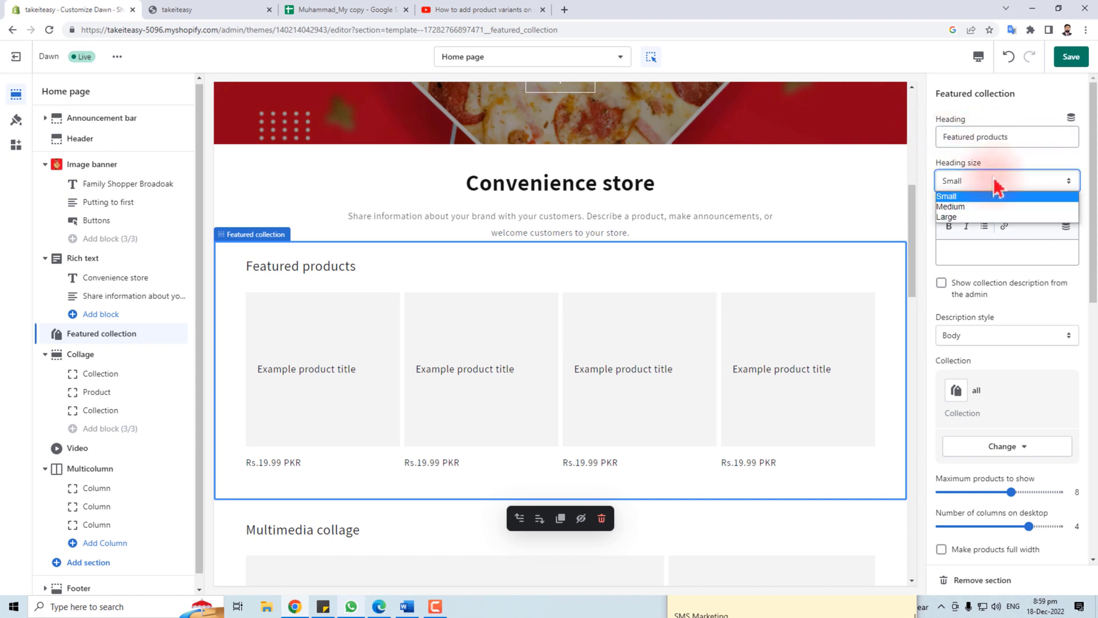
{"action": "left_click", "coordinate": [996, 186]}
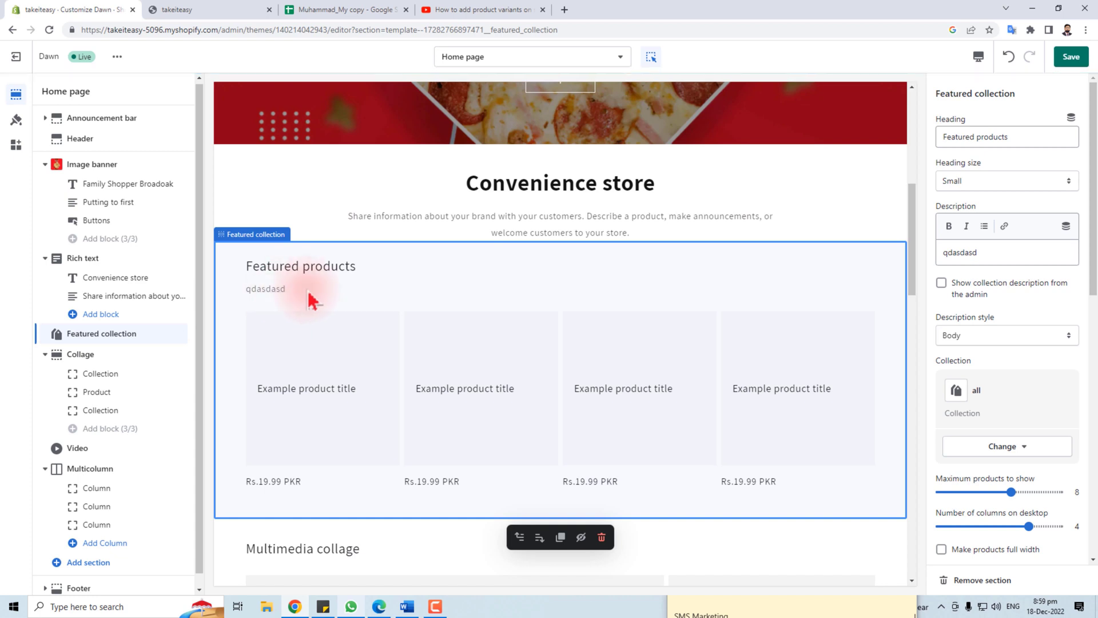
Stop showing the collection description from admin and set the description style to Uppercase
{"action": "double_click", "coordinate": [1007, 253]}
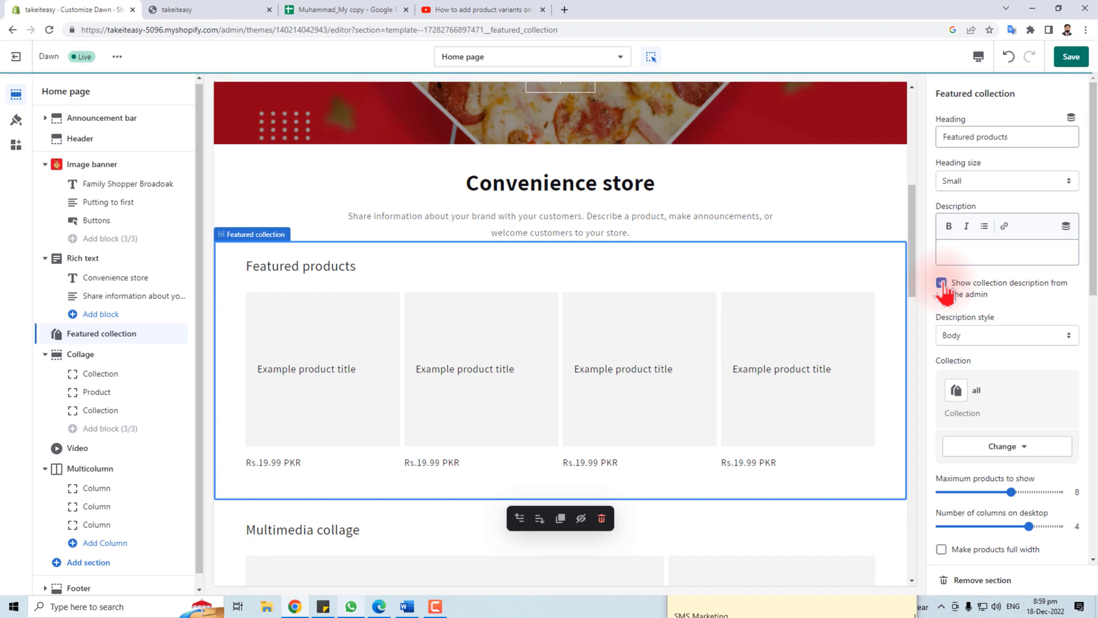
{"action": "left_click", "coordinate": [942, 283]}
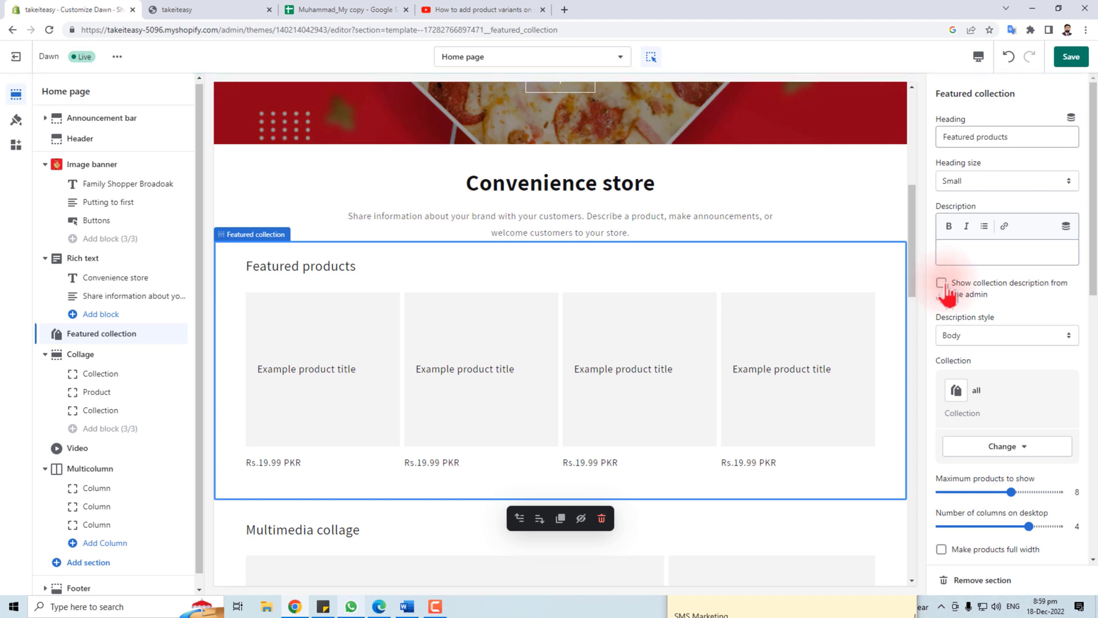
{"action": "left_click", "coordinate": [995, 336]}
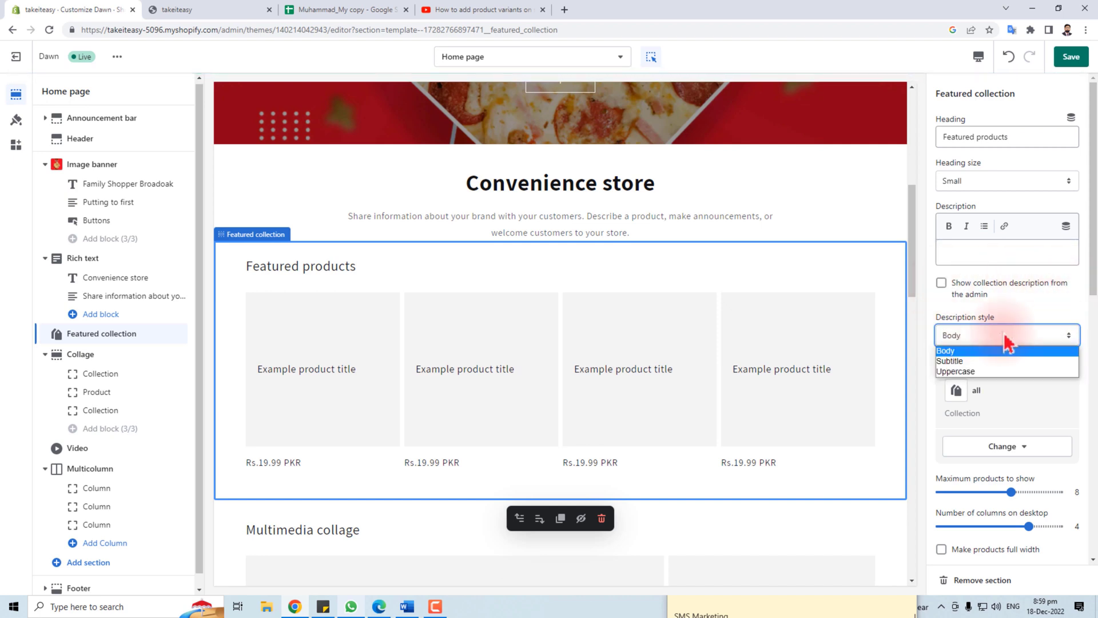
{"action": "left_click", "coordinate": [989, 372]}
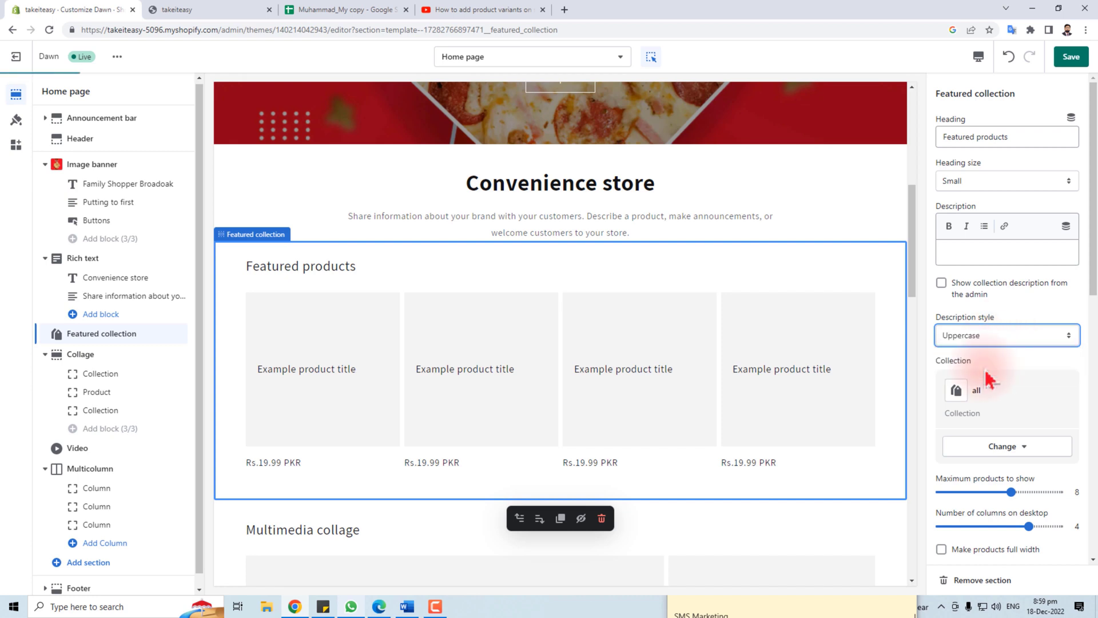
{"action": "left_click", "coordinate": [1003, 340]}
{"action": "key", "text": "Escape"}
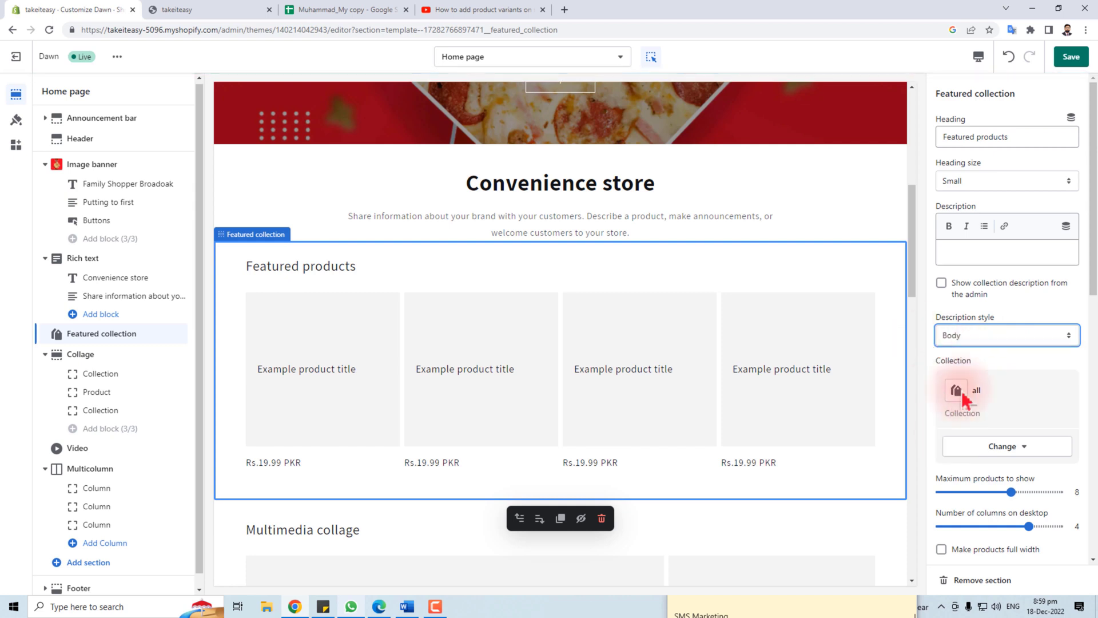
Leave the featured collection unchanged and keep the colour scheme at Background 1
{"action": "left_click", "coordinate": [1012, 393]}
{"action": "left_click", "coordinate": [1024, 447]}
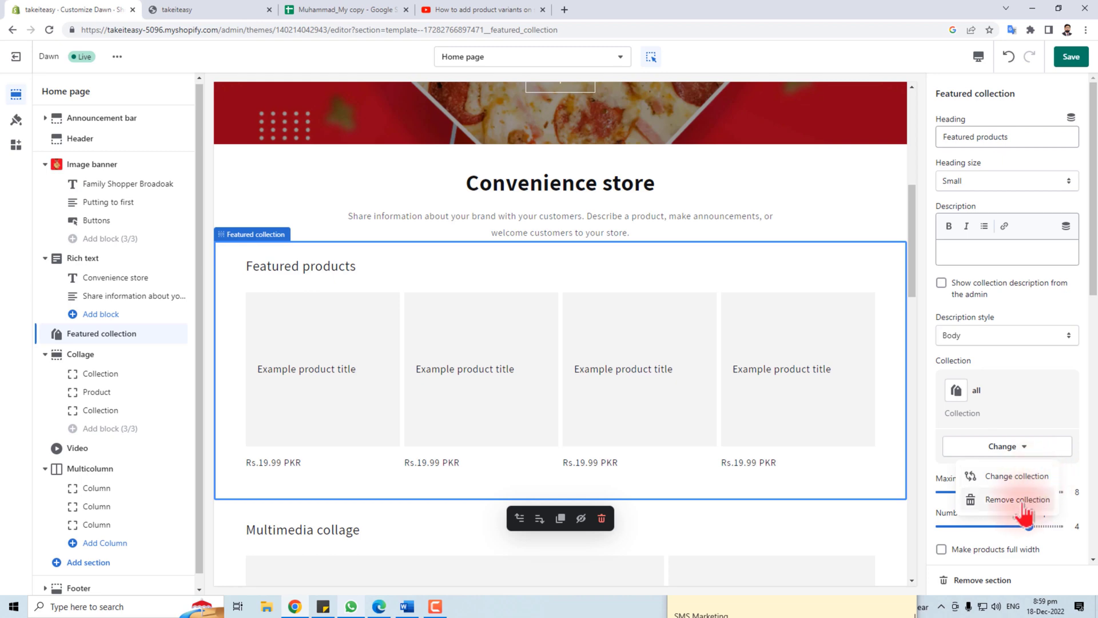
{"action": "left_click", "coordinate": [1052, 397]}
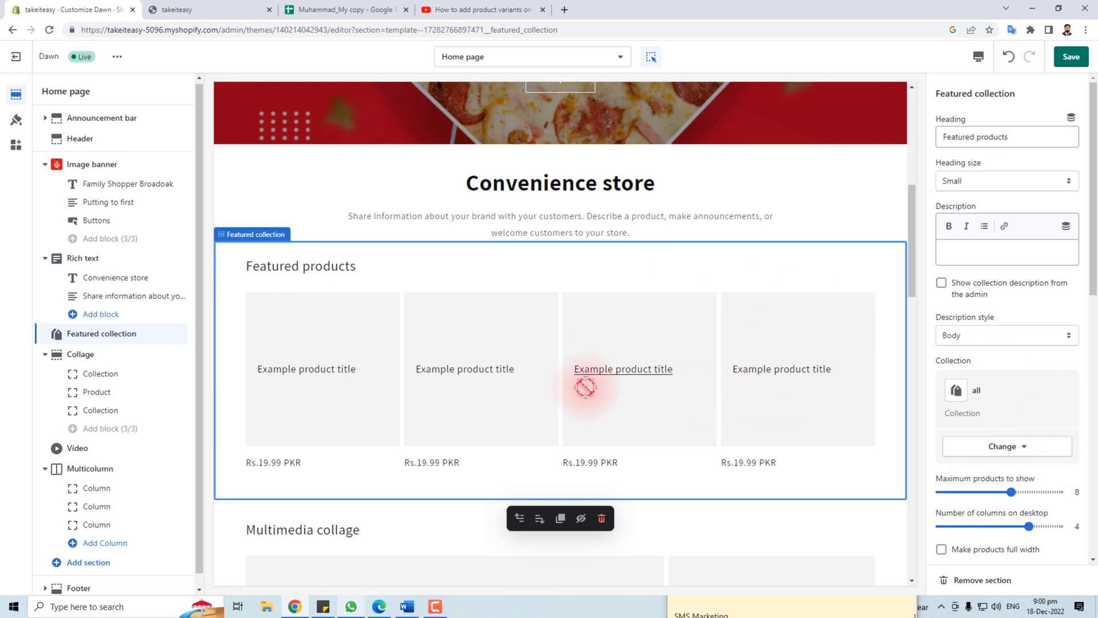
{"action": "scroll", "coordinate": [679, 445], "scroll_direction": "down", "scroll_amount": 4}
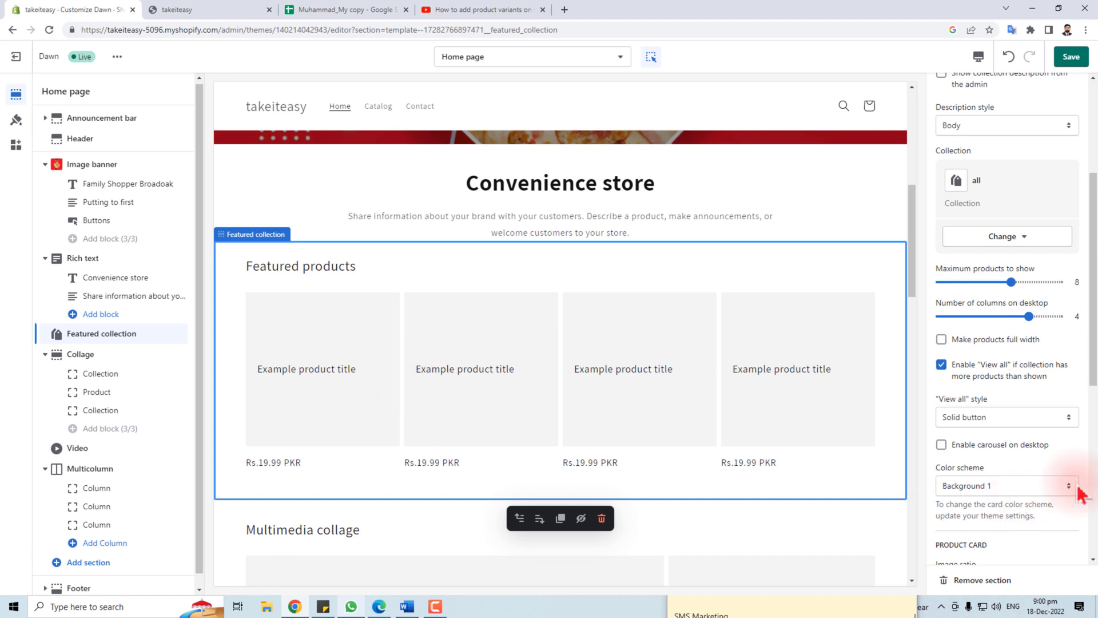
{"action": "scroll", "coordinate": [1072, 476], "scroll_direction": "down", "scroll_amount": 6}
{"action": "scroll", "coordinate": [1055, 405], "scroll_direction": "up", "scroll_amount": 4}
{"action": "scroll", "coordinate": [1056, 405], "scroll_direction": "up", "scroll_amount": 3}
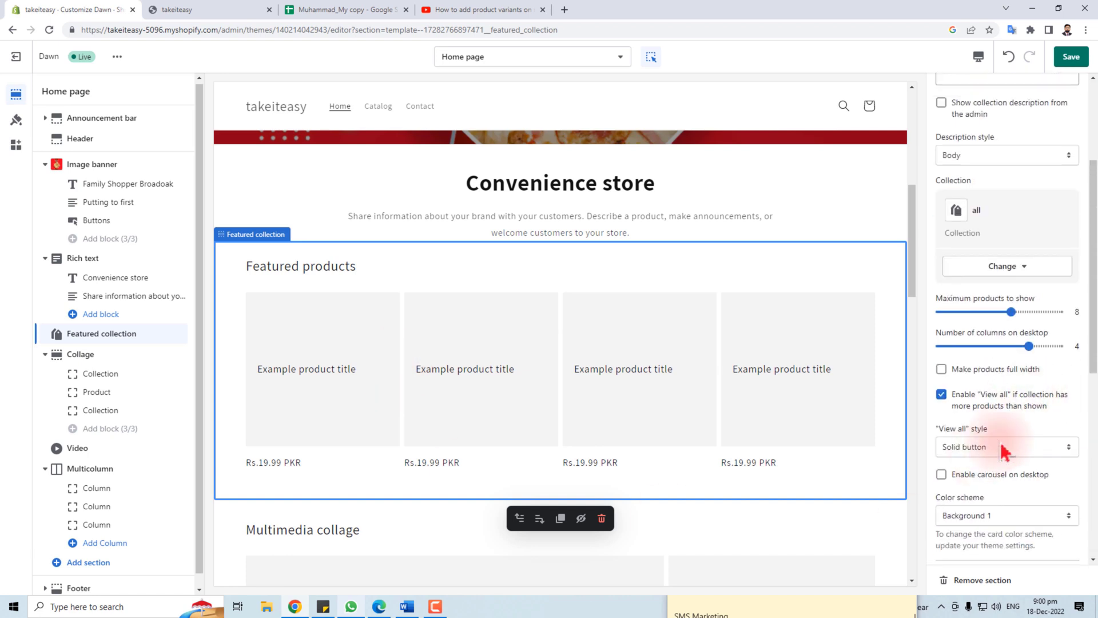
{"action": "left_click", "coordinate": [1015, 515]}
{"action": "left_click", "coordinate": [1005, 515]}
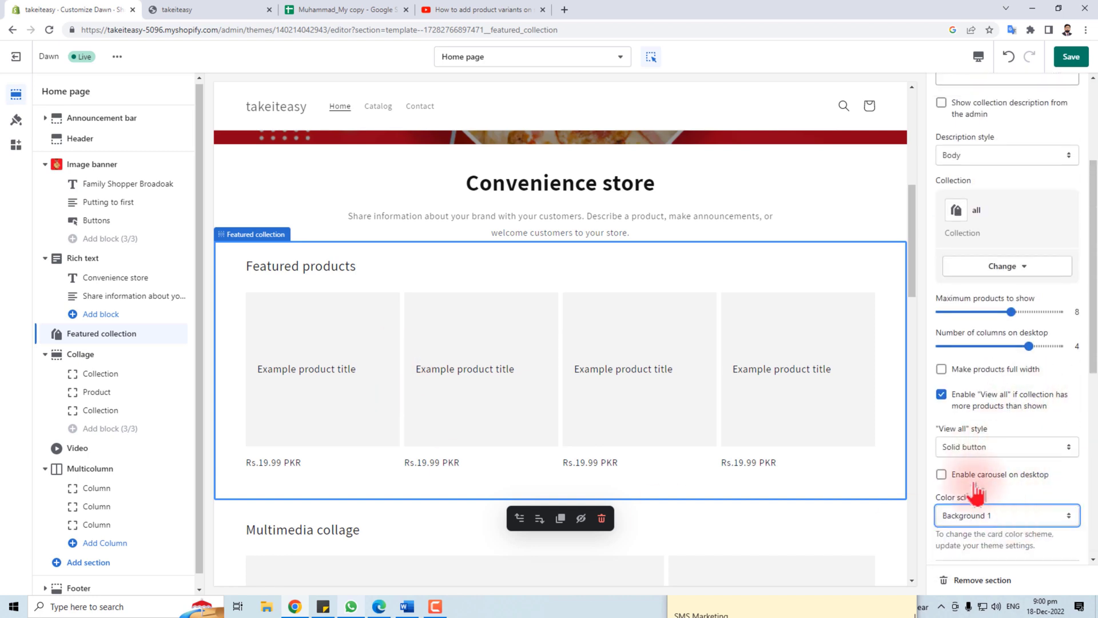
Set the View all style to Outline button and the bottom padding to 32px
{"action": "left_click", "coordinate": [983, 452]}
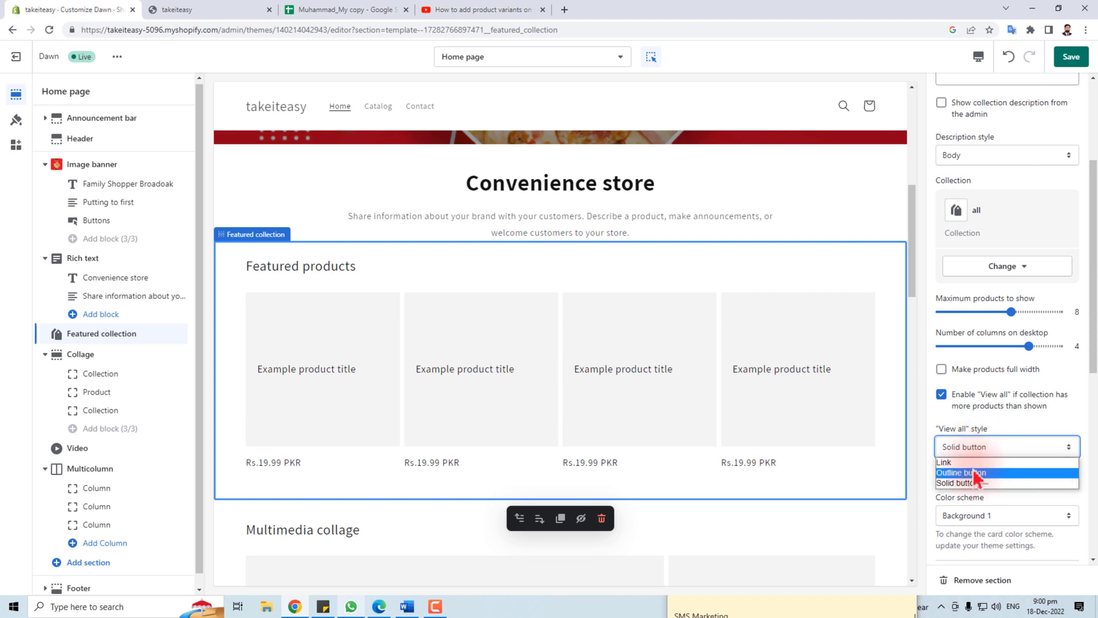
{"action": "left_click", "coordinate": [992, 483]}
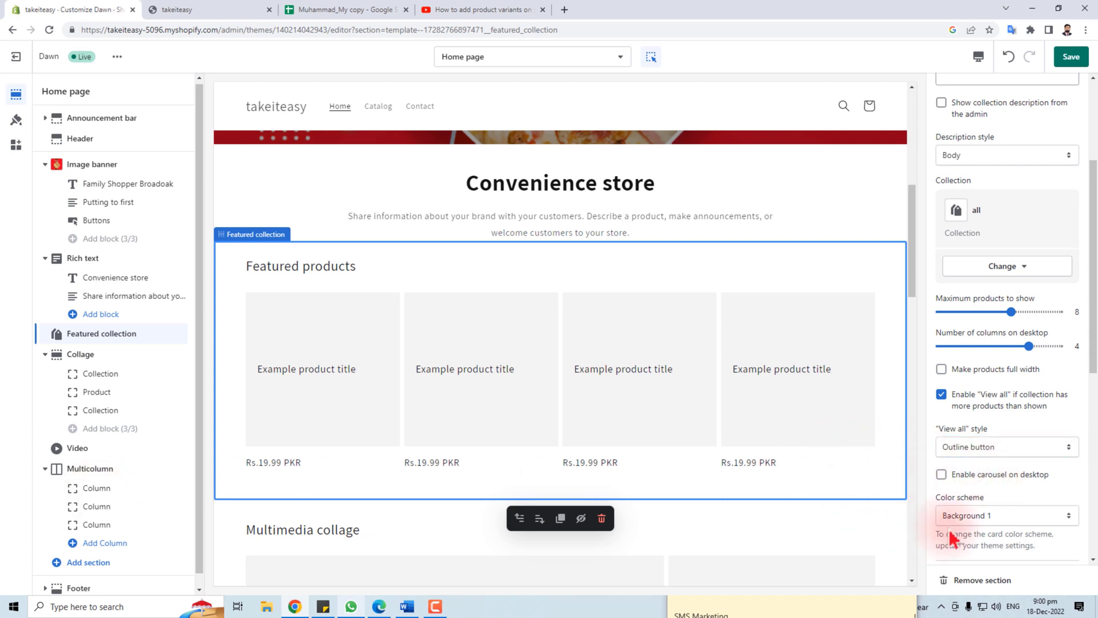
{"action": "scroll", "coordinate": [979, 508], "scroll_direction": "down", "scroll_amount": 7}
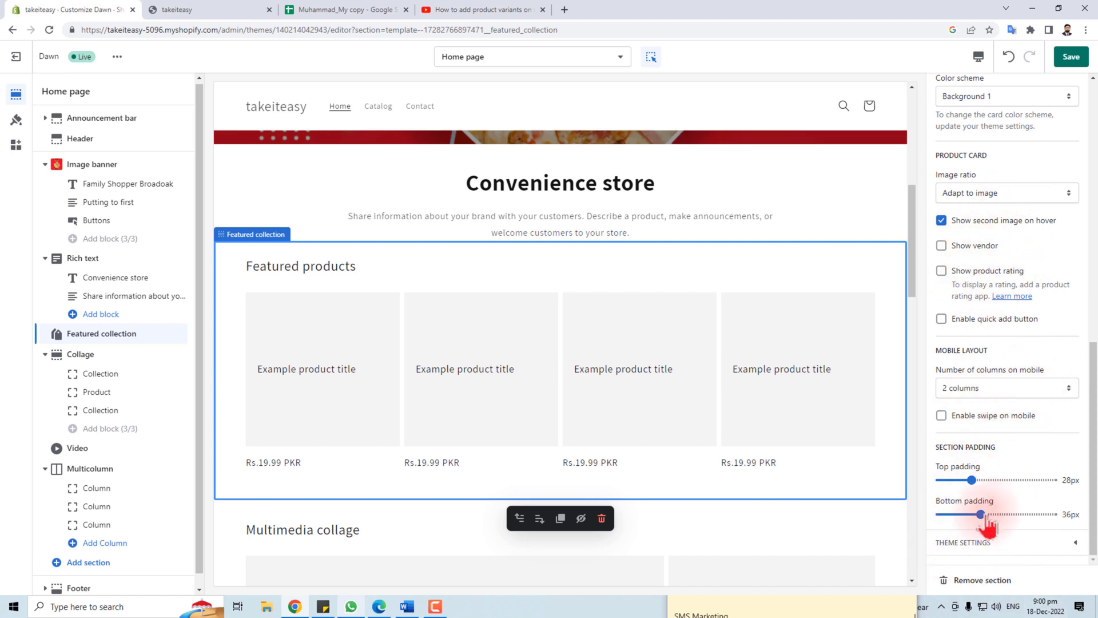
{"action": "mouse_move", "coordinate": [982, 514]}
{"action": "left_mouse_down"}
{"action": "mouse_move", "coordinate": [1037, 515]}
{"action": "mouse_move", "coordinate": [976, 517]}
{"action": "left_mouse_up"}
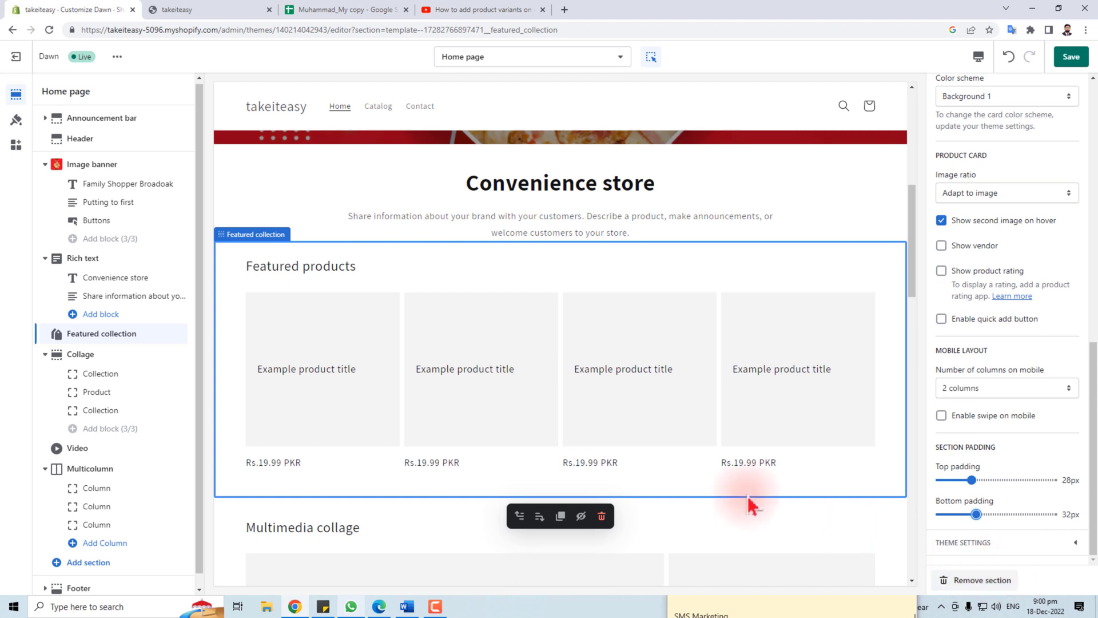
{"action": "scroll", "coordinate": [379, 432], "scroll_direction": "down", "scroll_amount": 1}
{"action": "scroll", "coordinate": [383, 444], "scroll_direction": "down", "scroll_amount": 3}
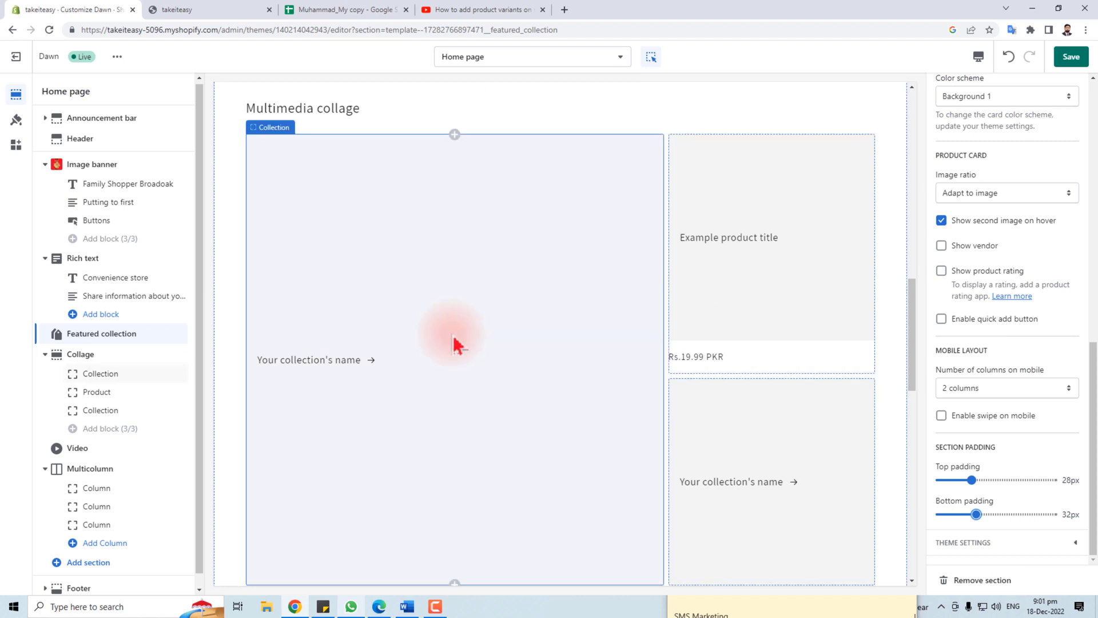
From the collage's large collection block, launch Create collection in a new tab
{"action": "left_click", "coordinate": [475, 320]}
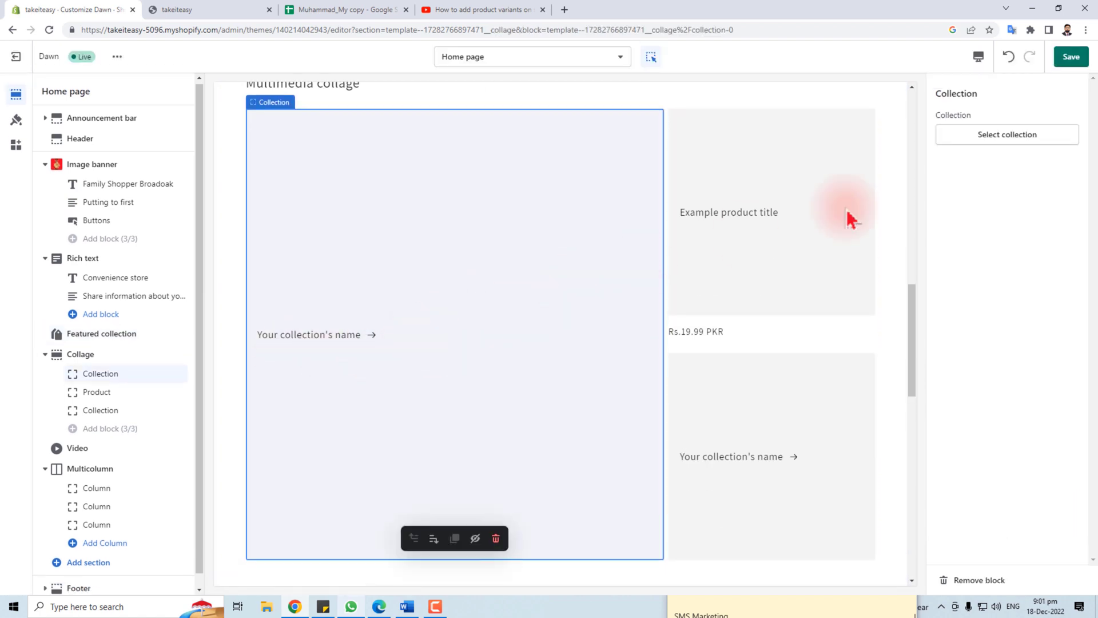
{"action": "left_click", "coordinate": [1032, 140]}
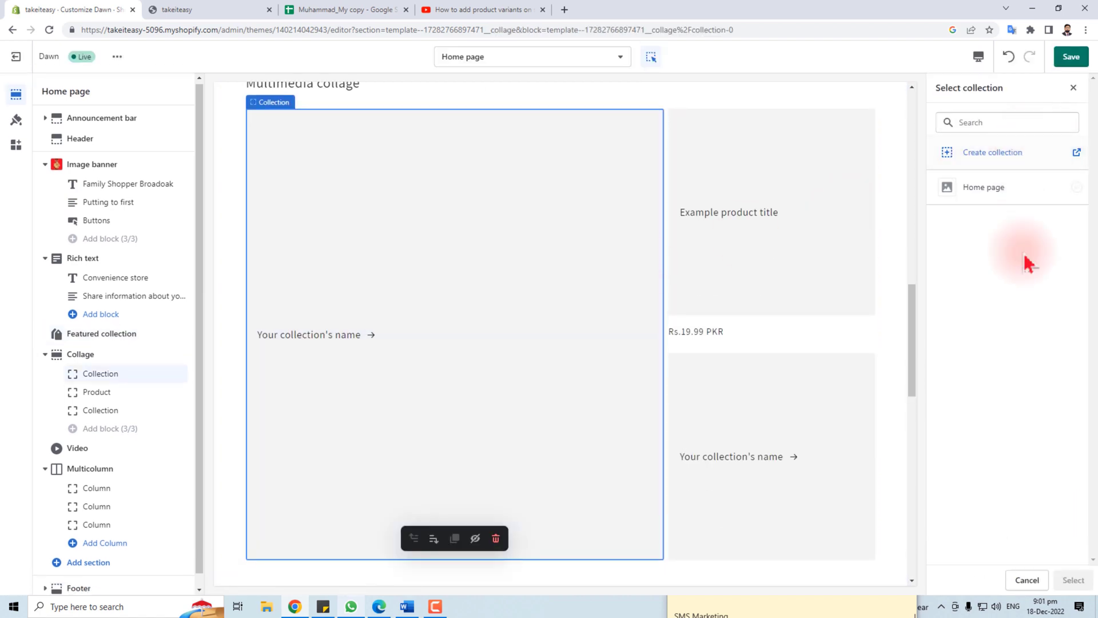
{"action": "left_click", "coordinate": [1076, 154]}
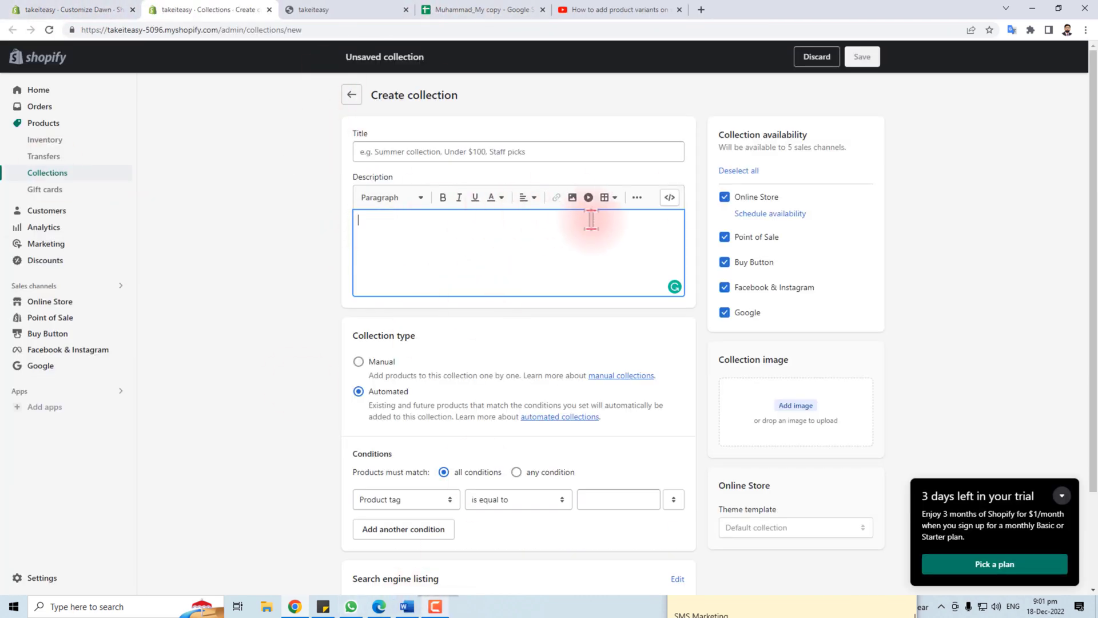
{"action": "left_click", "coordinate": [51, 10]}
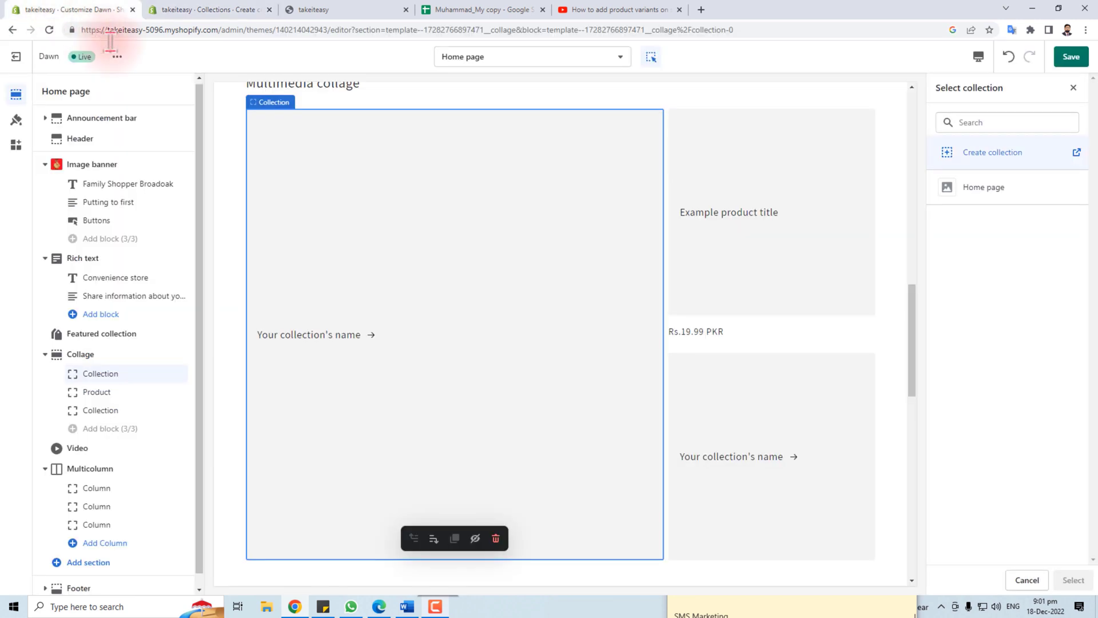
Check the collage product block's picker, which lists no products, and close it
{"action": "left_click", "coordinate": [774, 238]}
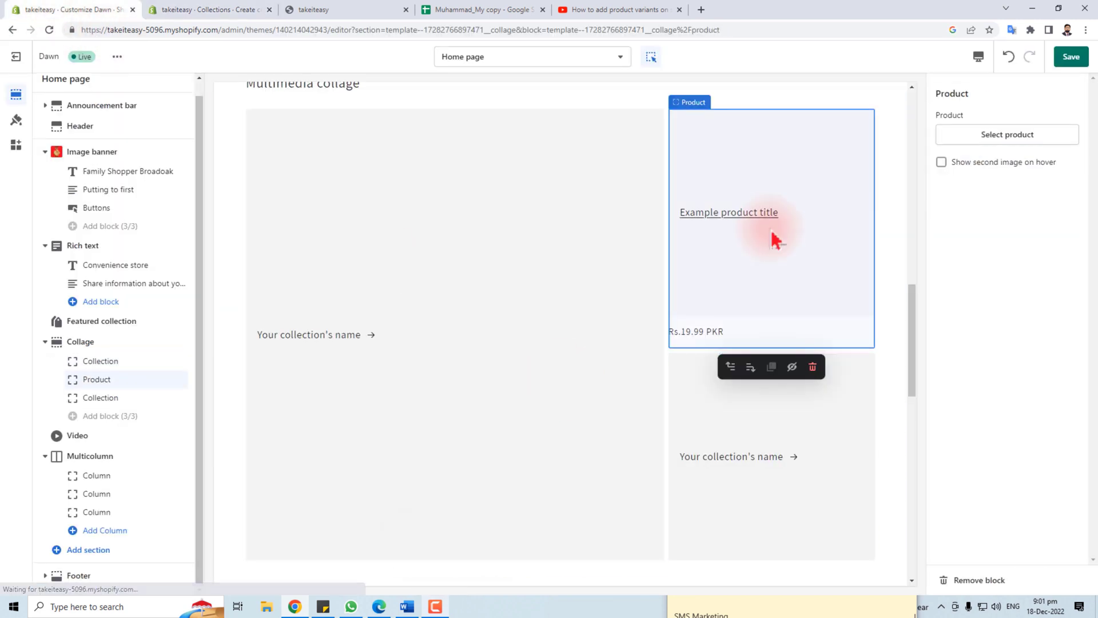
{"action": "left_click", "coordinate": [1008, 135]}
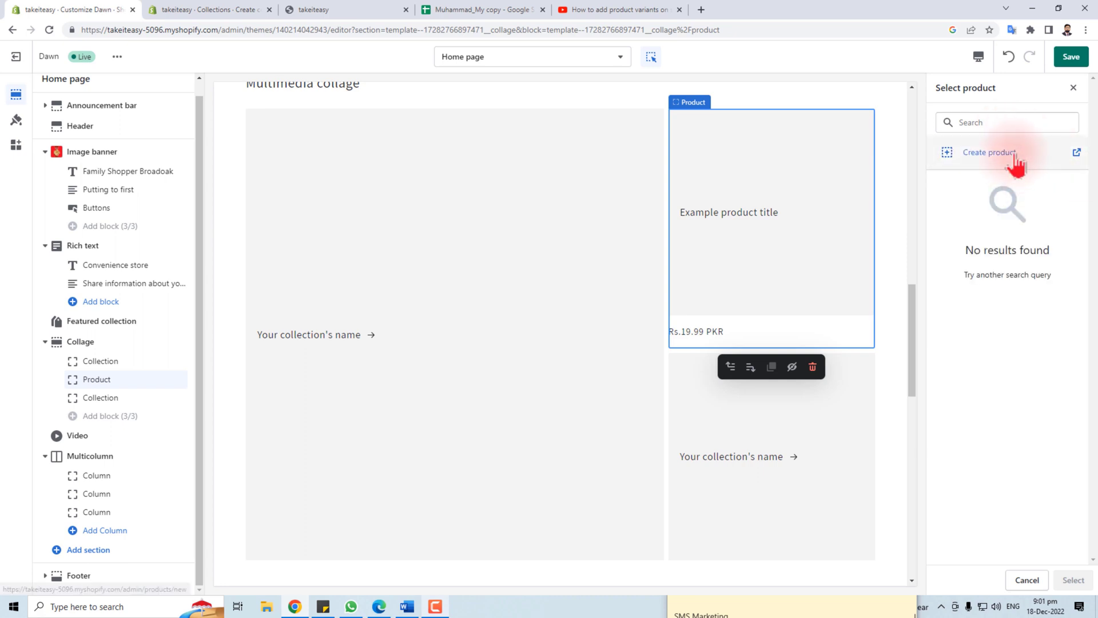
{"action": "left_click", "coordinate": [1074, 90]}
{"action": "left_click", "coordinate": [731, 485]}
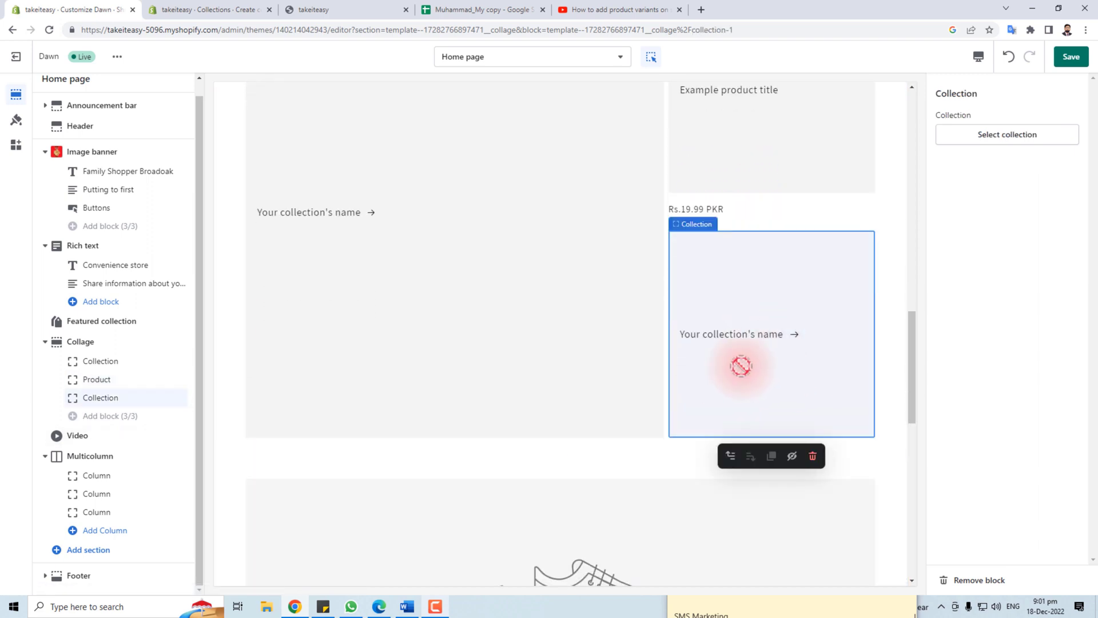
{"action": "scroll", "coordinate": [741, 366], "scroll_direction": "down", "scroll_amount": 8}
{"action": "left_click", "coordinate": [706, 289]}
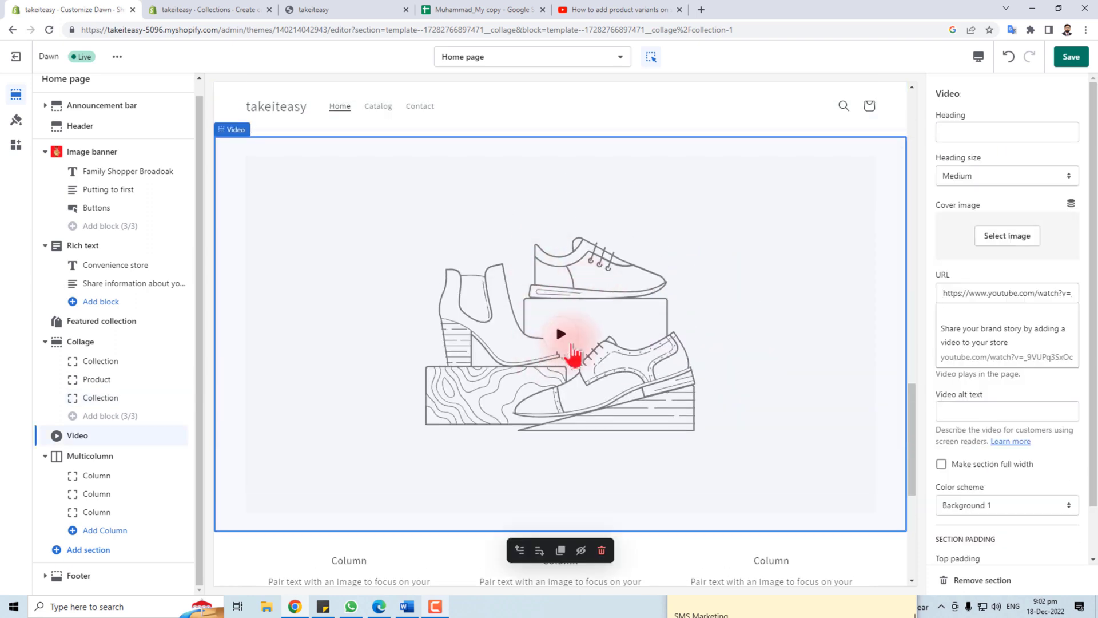
{"action": "left_click", "coordinate": [564, 341]}
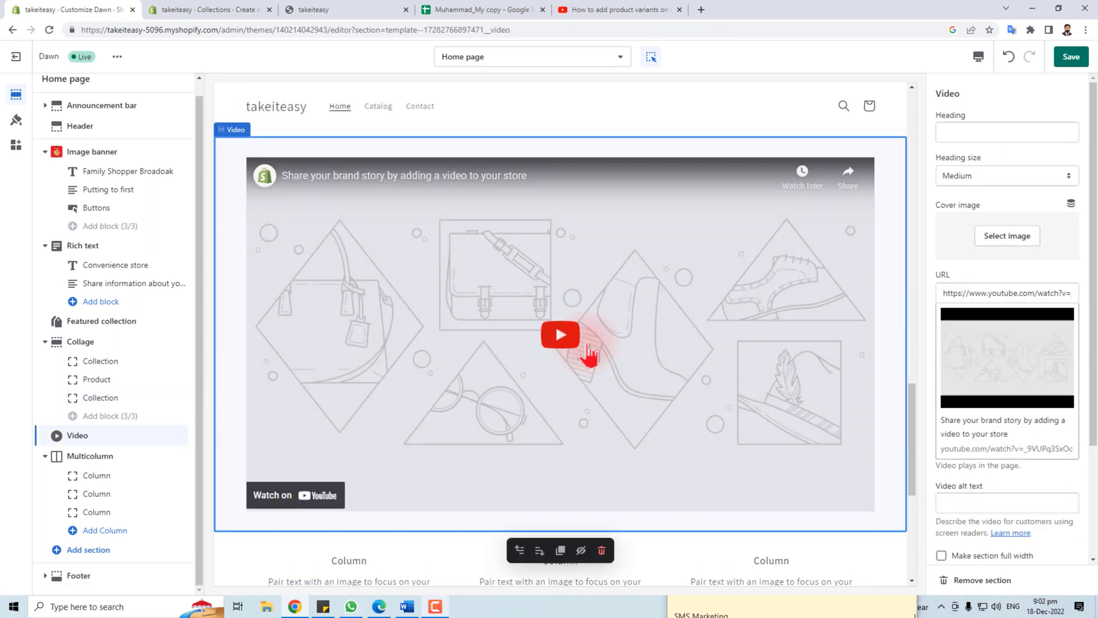
{"action": "left_click", "coordinate": [561, 338]}
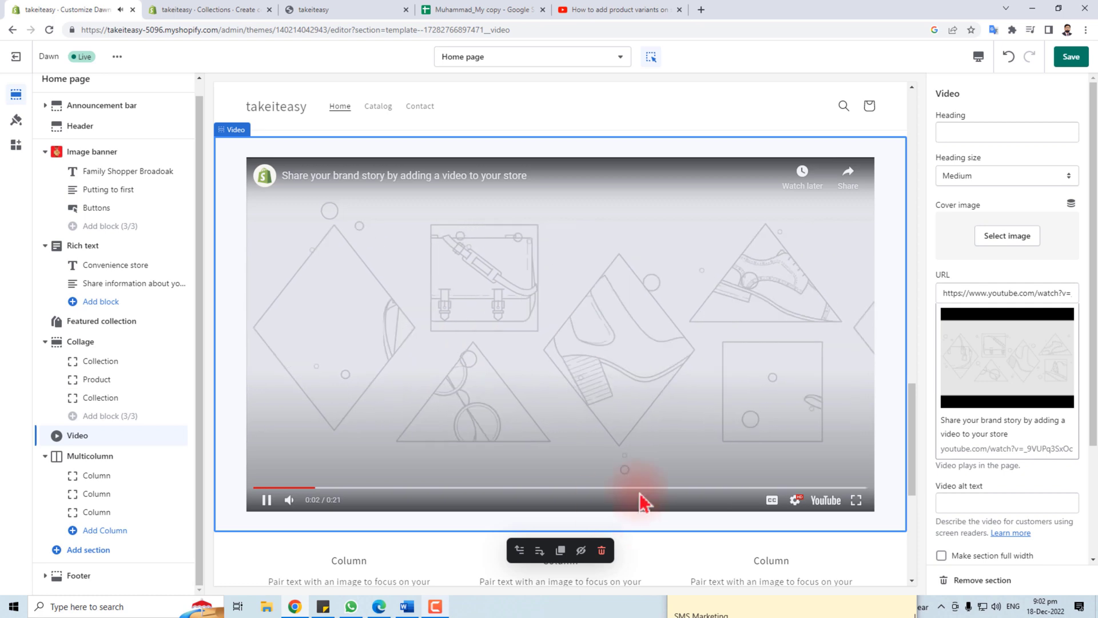
{"action": "triple_click", "coordinate": [1000, 293]}
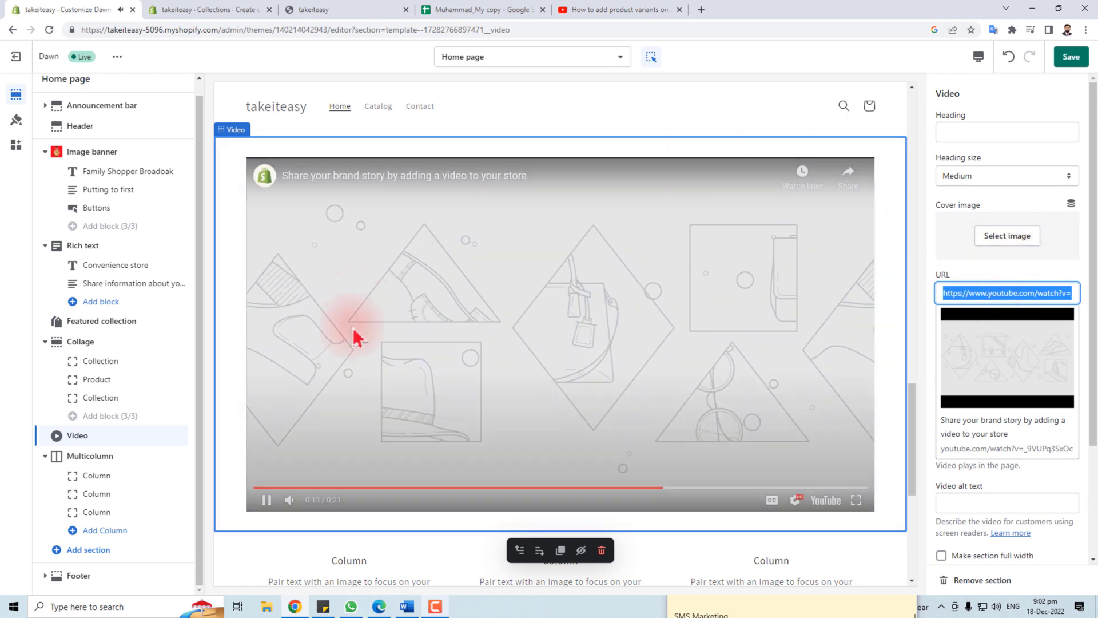
{"action": "left_click", "coordinate": [1021, 232]}
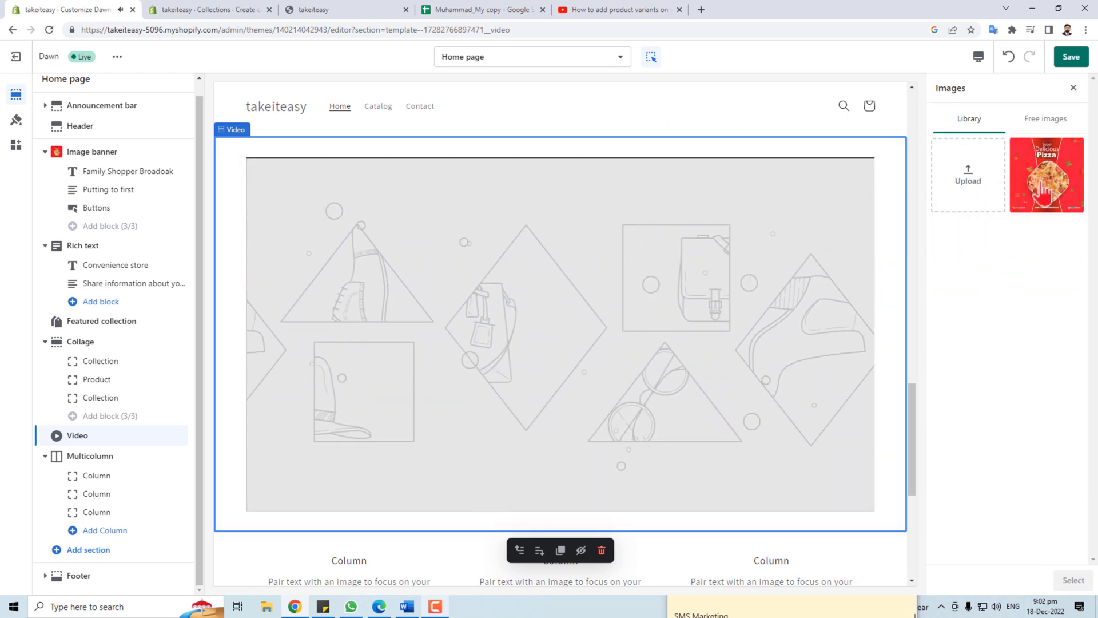
{"action": "left_click", "coordinate": [1042, 182]}
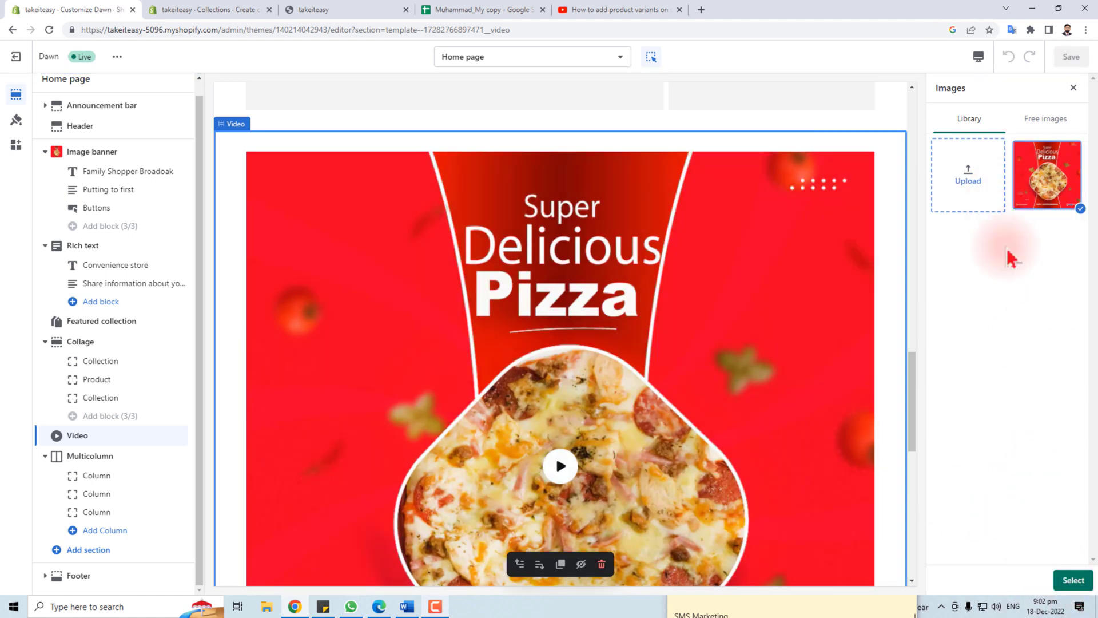
{"action": "left_click", "coordinate": [1073, 88]}
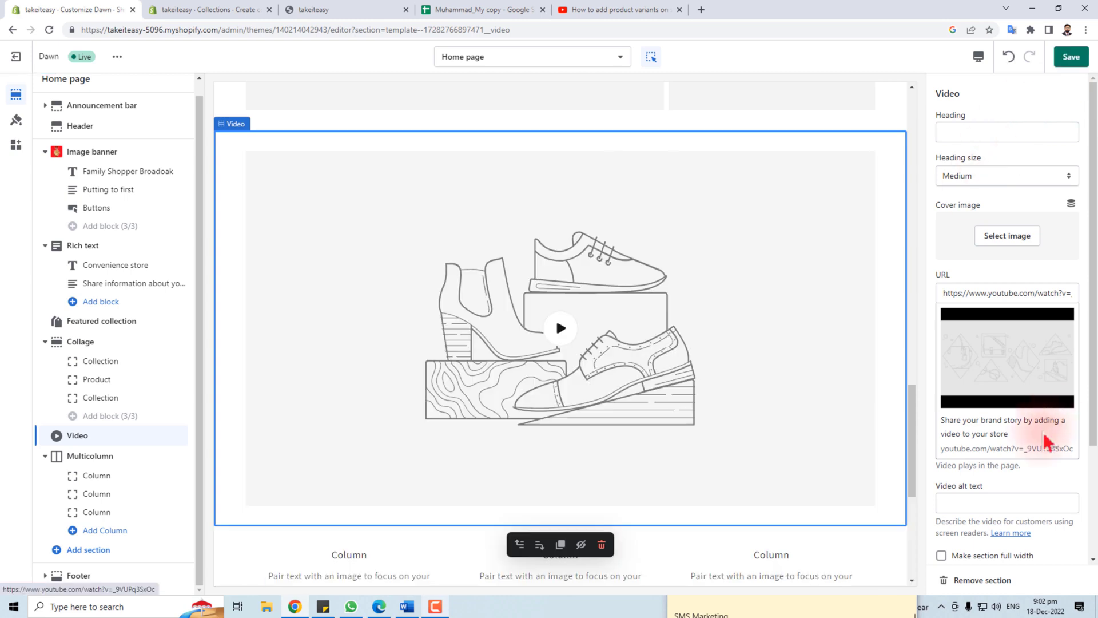
{"action": "scroll", "coordinate": [1018, 418], "scroll_direction": "down", "scroll_amount": 3}
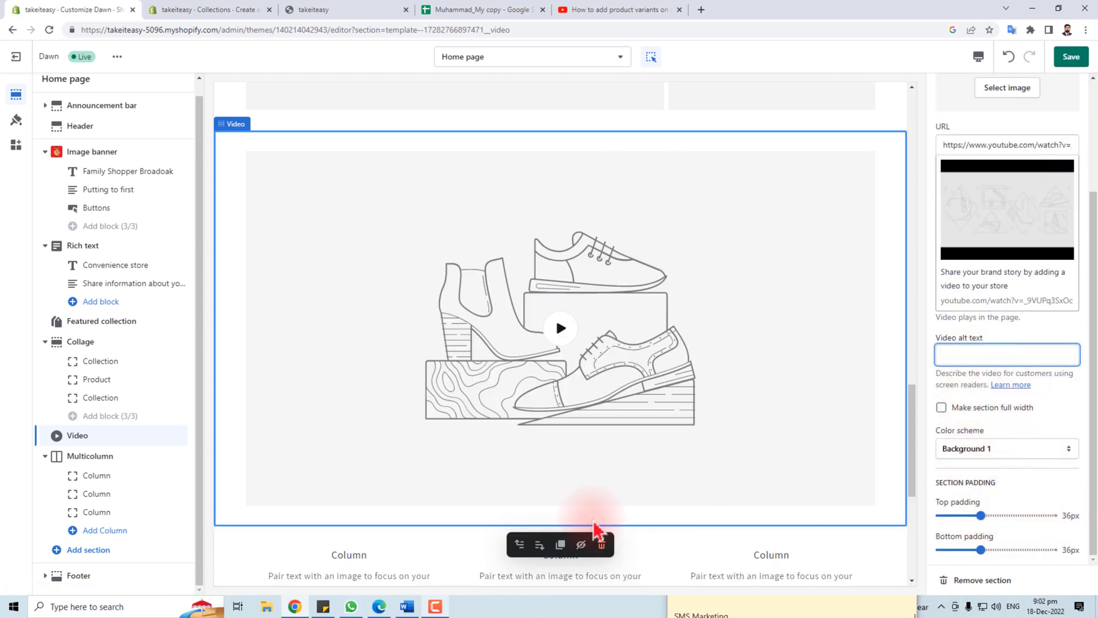
{"action": "scroll", "coordinate": [595, 463], "scroll_direction": "down", "scroll_amount": 4}
{"action": "left_click", "coordinate": [344, 411]}
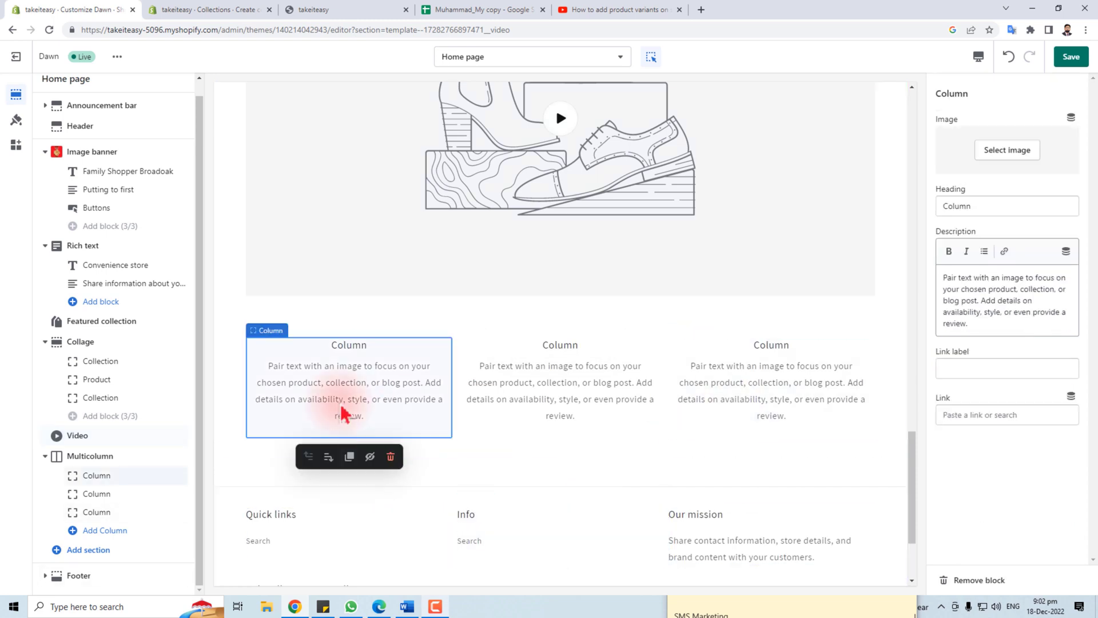
Browse the multicolumn section's column settings, ending back on the first column
{"action": "left_click", "coordinate": [569, 385]}
{"action": "left_click", "coordinate": [761, 395]}
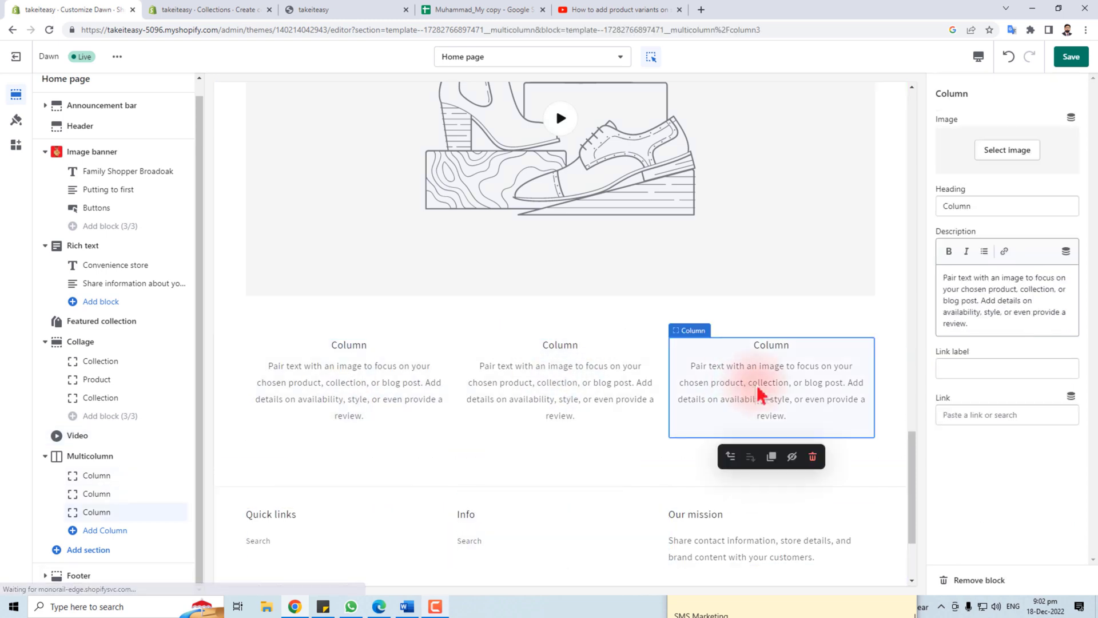
{"action": "left_click", "coordinate": [384, 386]}
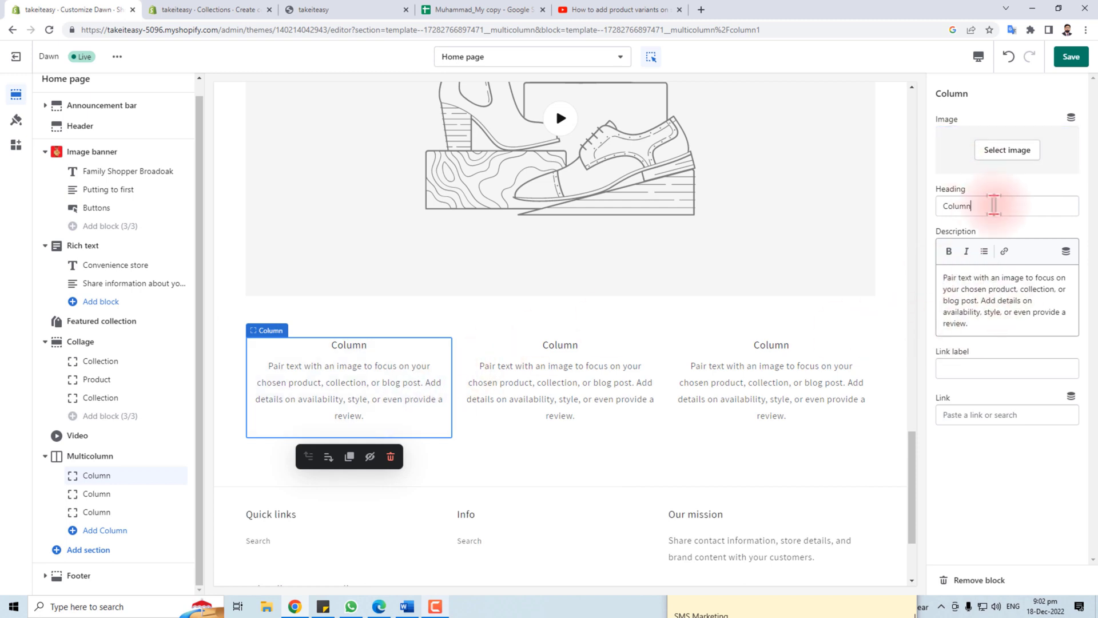
{"action": "left_click_drag", "start_coordinate": [994, 205], "coordinate": [927, 208]}
{"action": "left_click", "coordinate": [971, 297]}
{"action": "scroll", "coordinate": [755, 493], "scroll_direction": "down", "scroll_amount": 3}
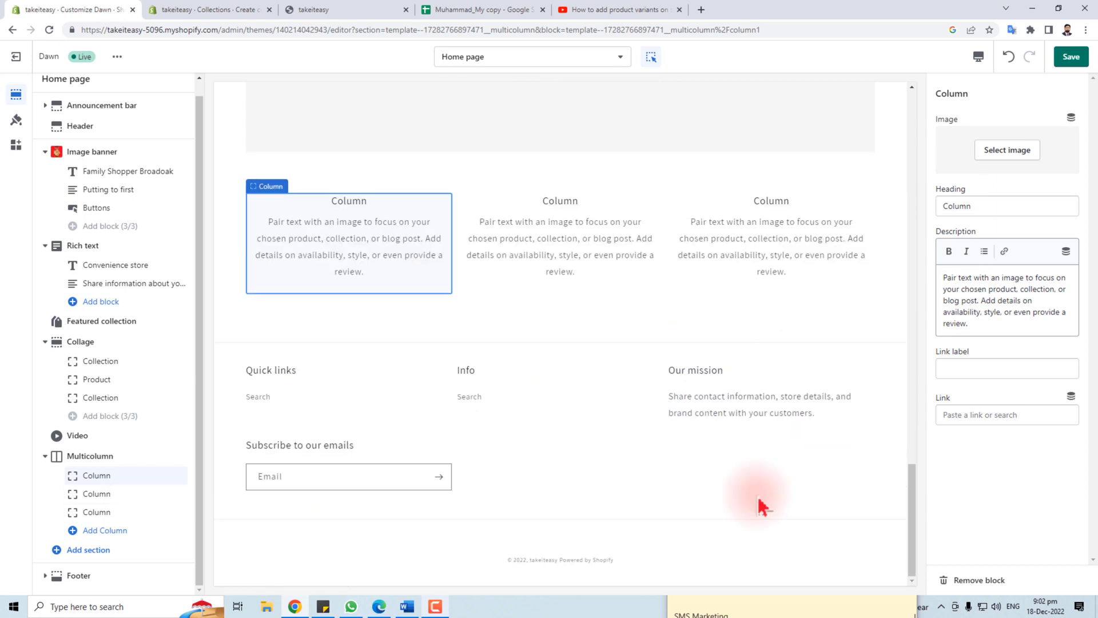
Inspect the Quick links footer menu and its menu page in the admin
{"action": "left_click", "coordinate": [315, 401]}
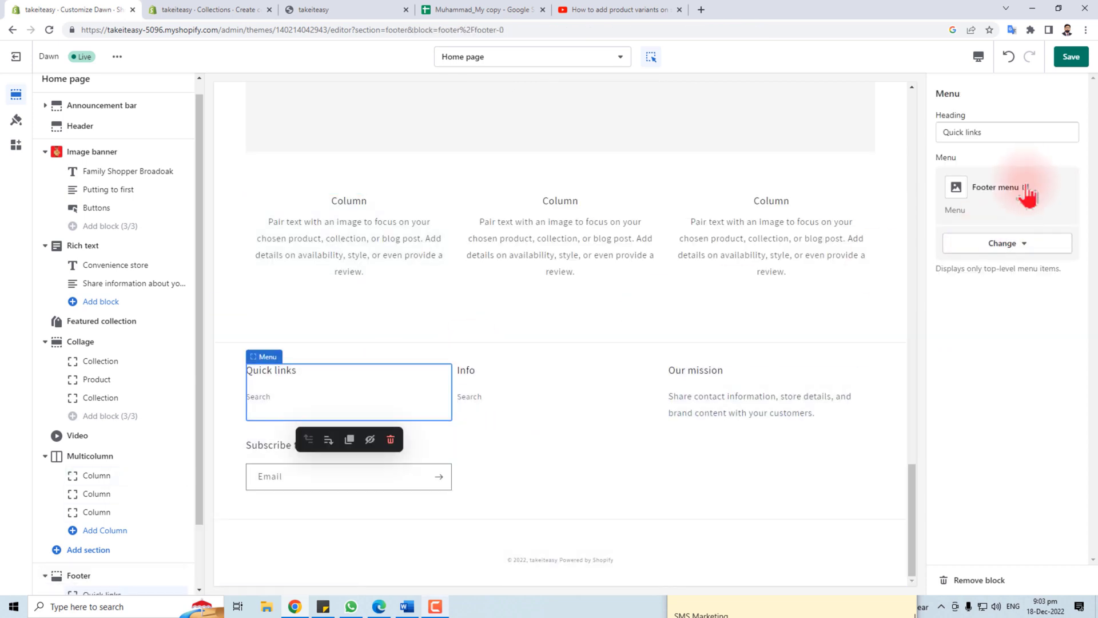
{"action": "left_click", "coordinate": [1022, 132]}
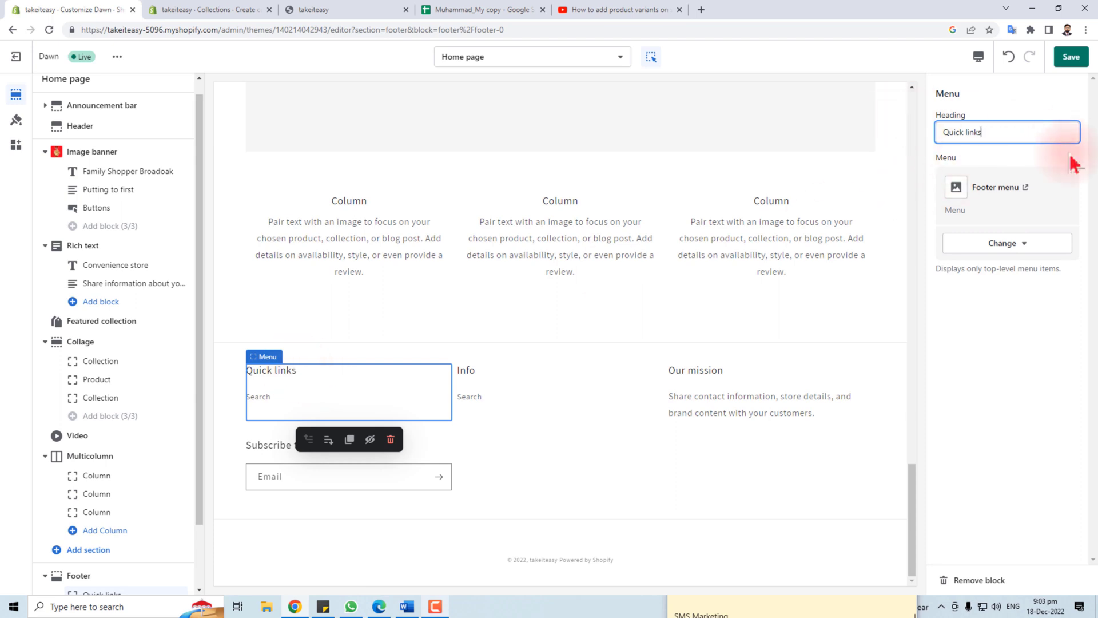
{"action": "left_click", "coordinate": [1005, 200]}
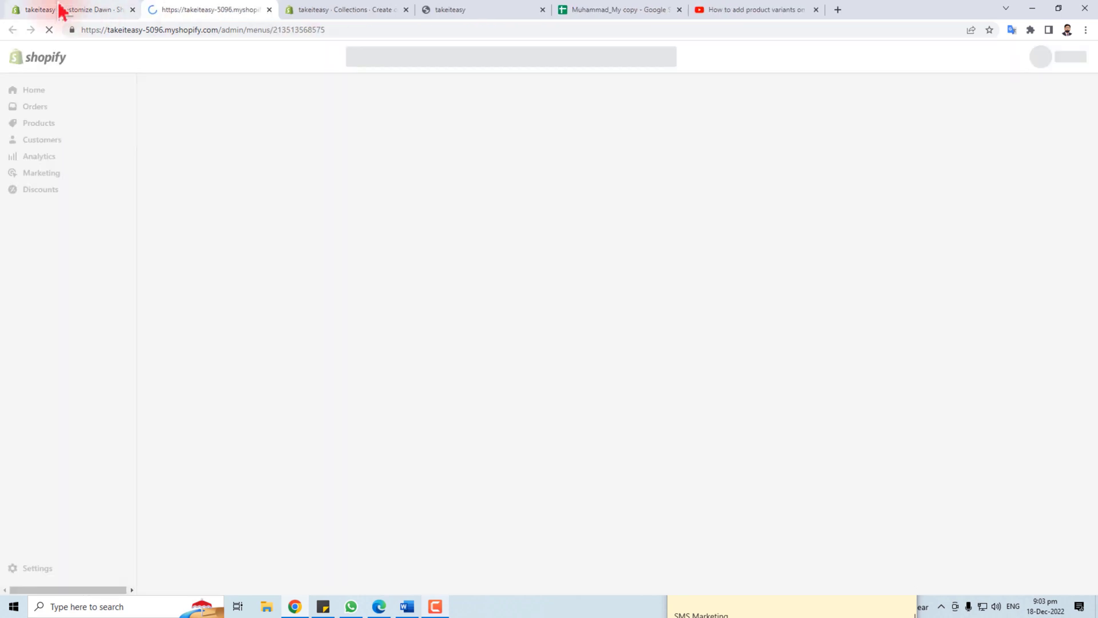
{"action": "left_click", "coordinate": [91, 10]}
{"action": "left_click", "coordinate": [184, 13]}
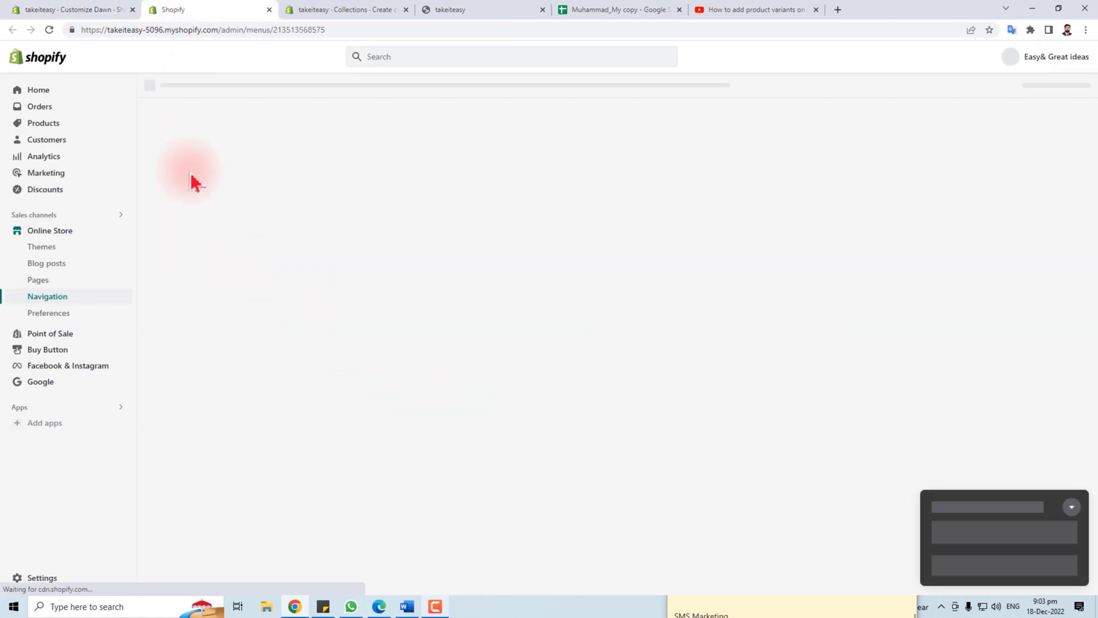
{"action": "left_click", "coordinate": [70, 12]}
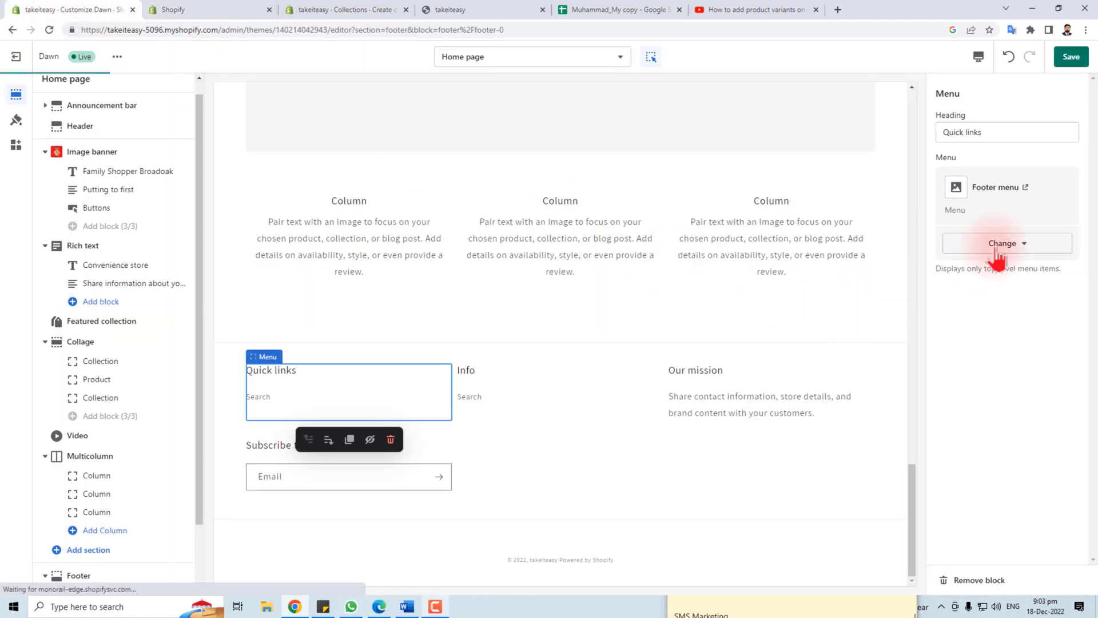
{"action": "left_click", "coordinate": [1038, 247]}
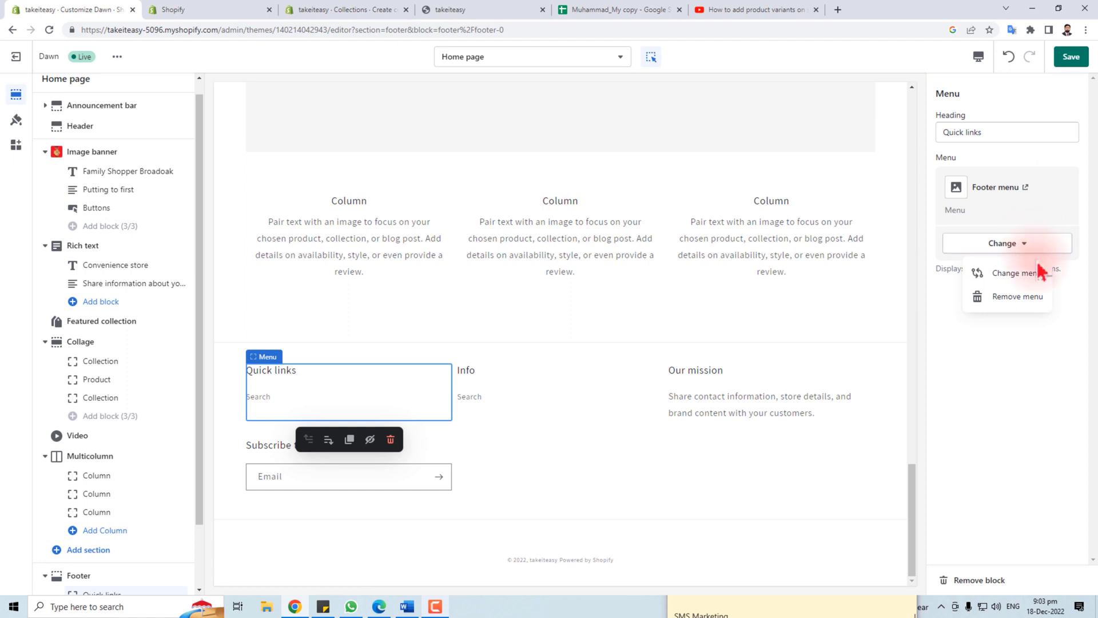
Rename the Info footer menu heading to 'Search Product'
{"action": "left_click", "coordinate": [470, 400]}
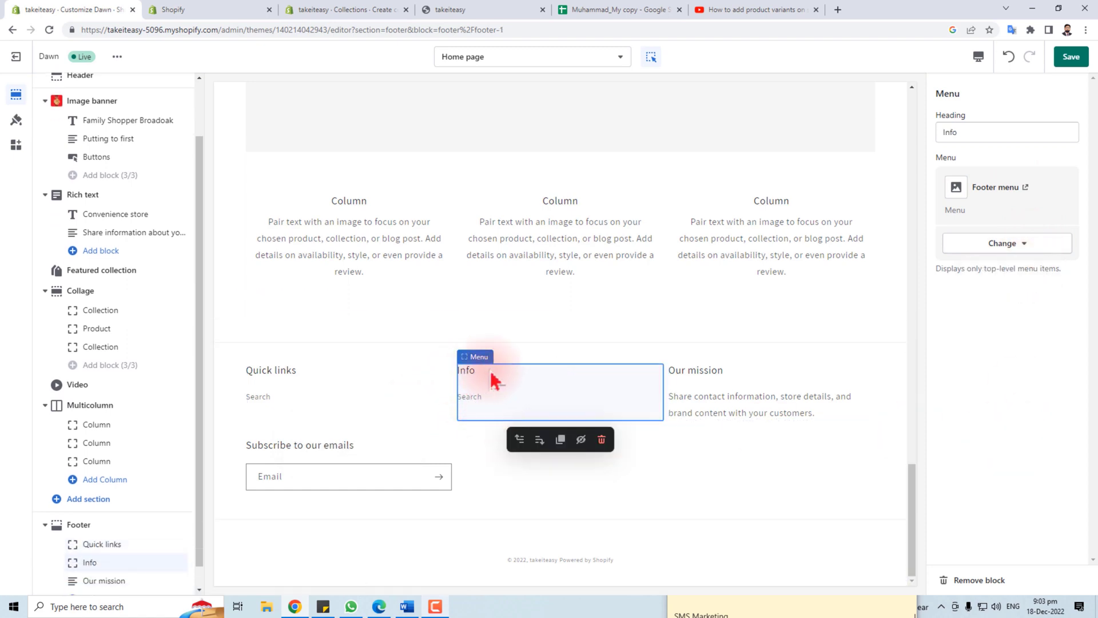
{"action": "double_click", "coordinate": [953, 132]}
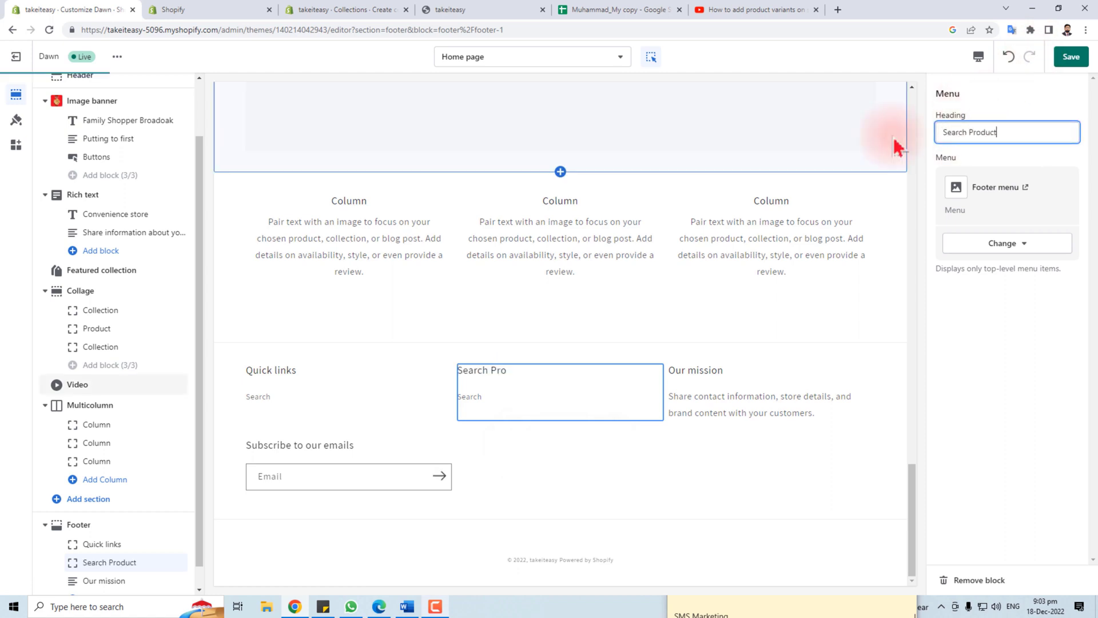
{"action": "left_click", "coordinate": [734, 404]}
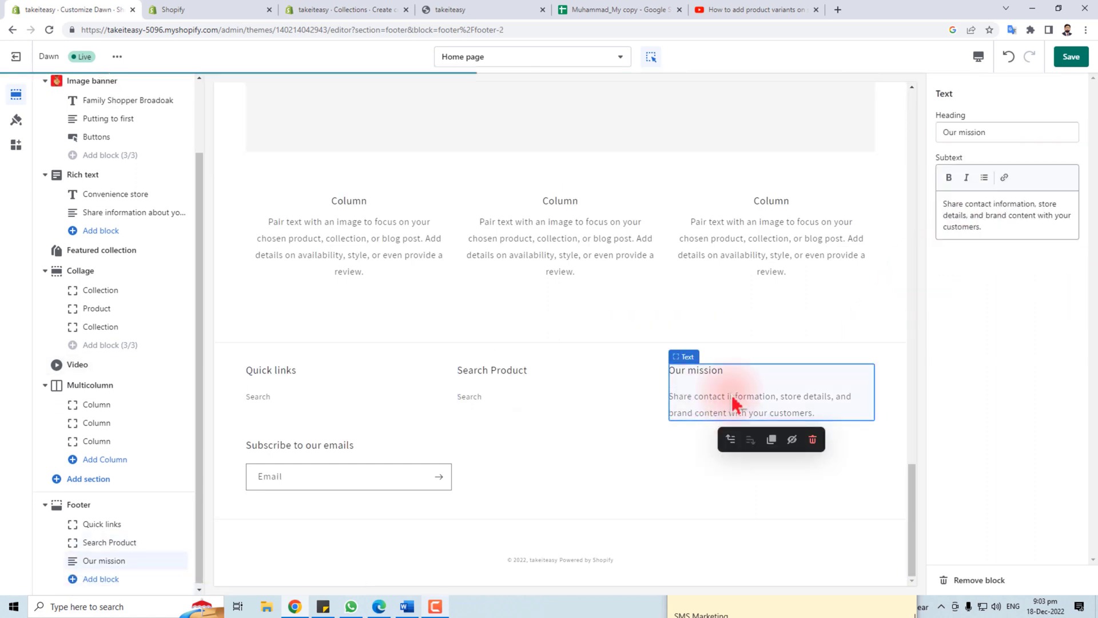
{"action": "left_click_drag", "start_coordinate": [944, 203], "coordinate": [1015, 229]}
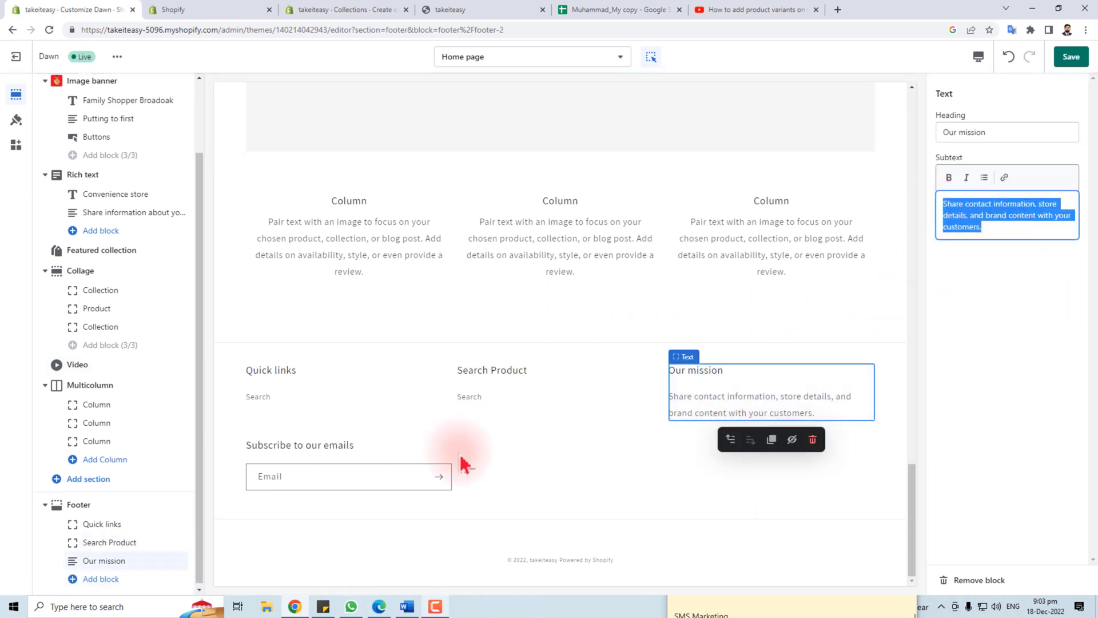
{"action": "left_click", "coordinate": [328, 481]}
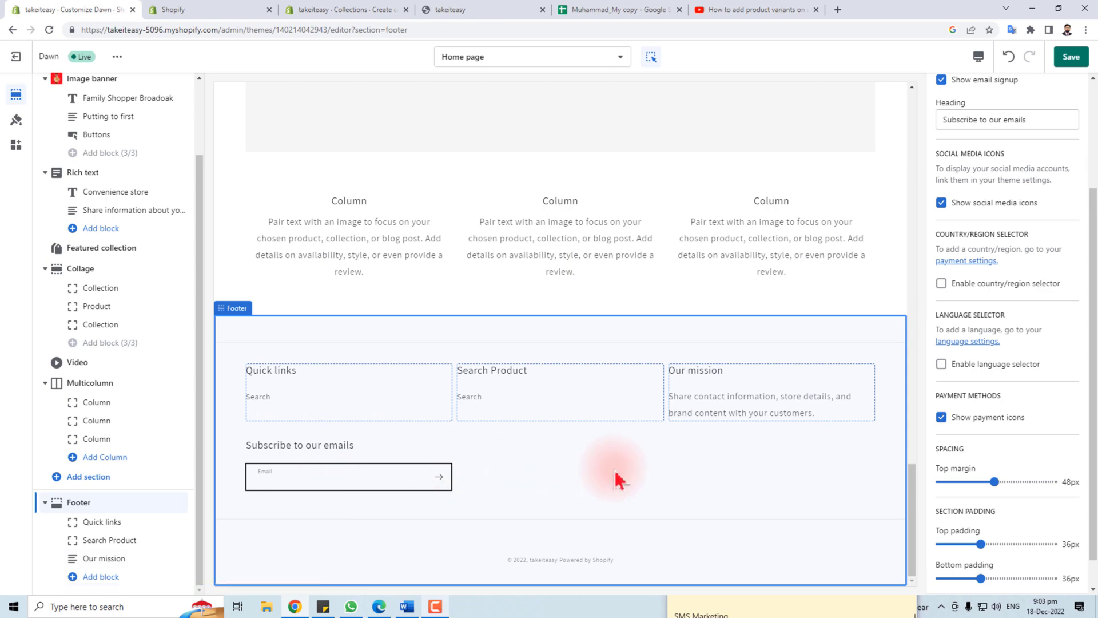
{"action": "left_click", "coordinate": [327, 476]}
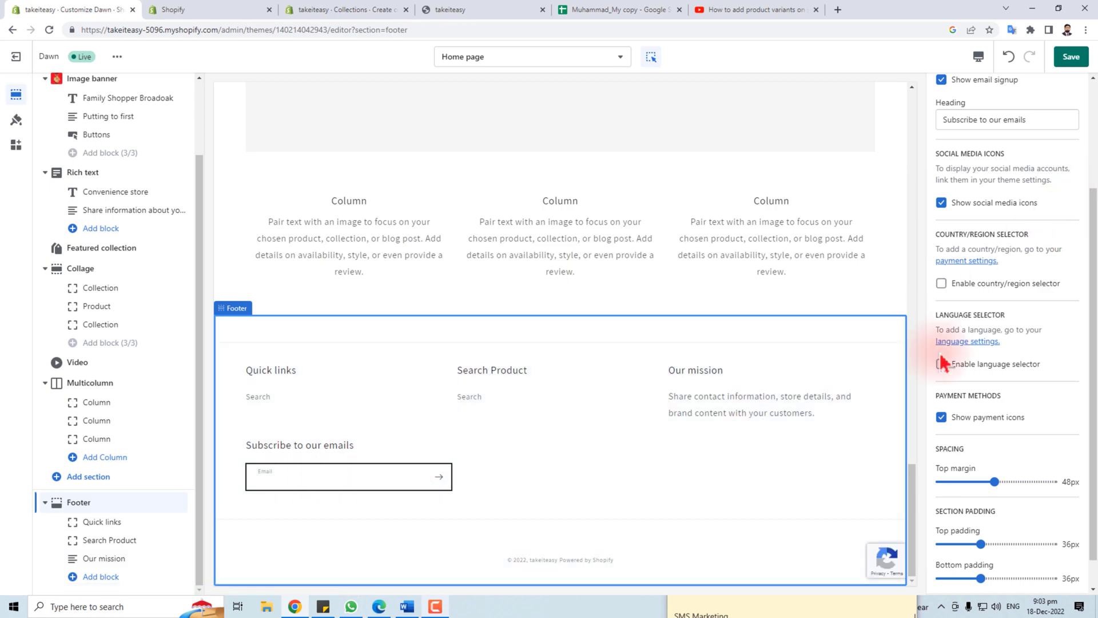
{"action": "scroll", "coordinate": [544, 385], "scroll_direction": "up", "scroll_amount": 10}
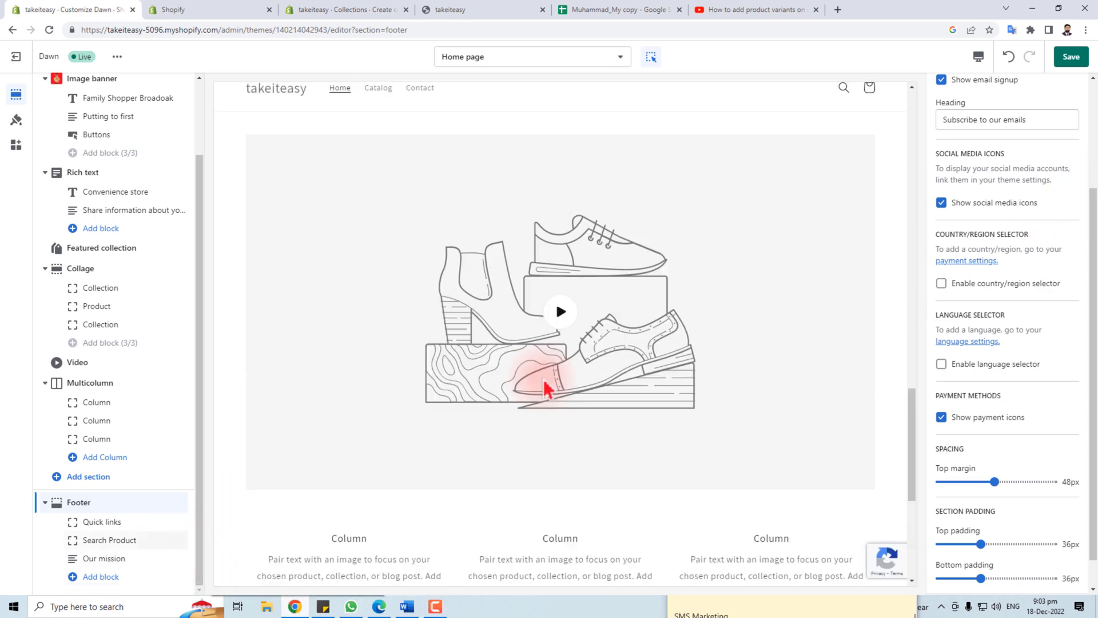
{"action": "scroll", "coordinate": [544, 389], "scroll_direction": "up", "scroll_amount": 10}
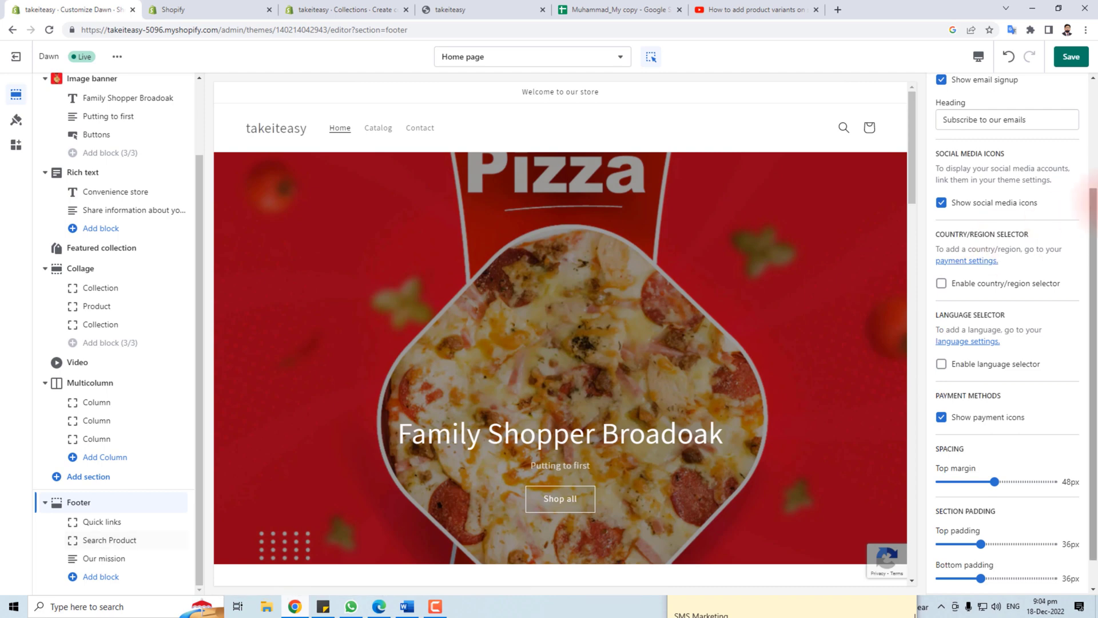
{"action": "scroll", "coordinate": [1007, 171], "scroll_direction": "down", "scroll_amount": 1}
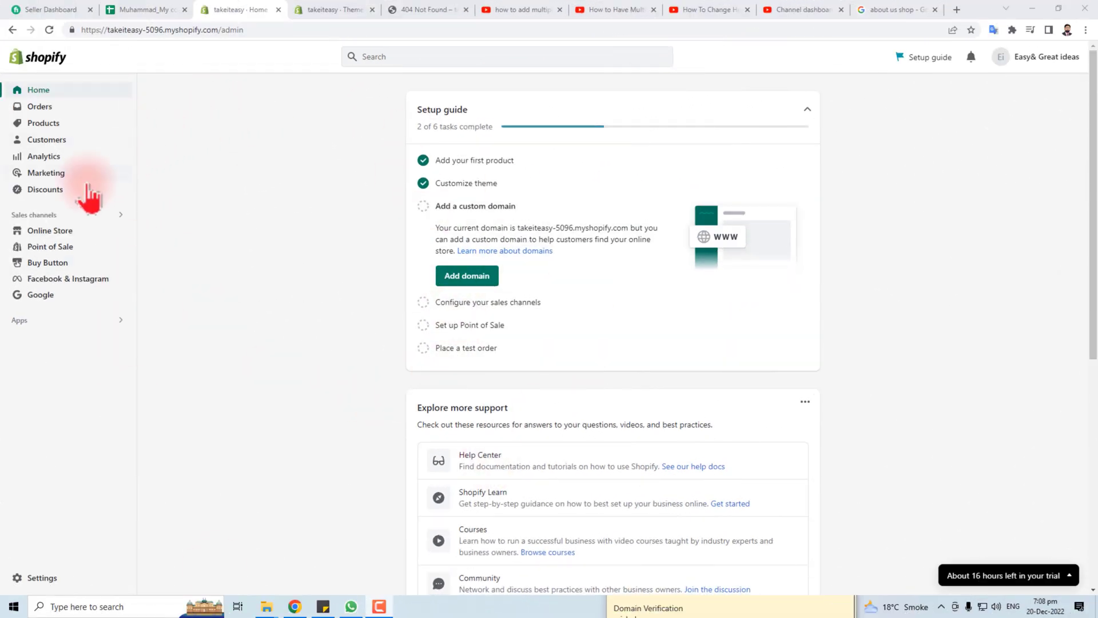
Create a new page under Online Store > Pages and paste the prepared About Us text
{"action": "left_click", "coordinate": [65, 232]}
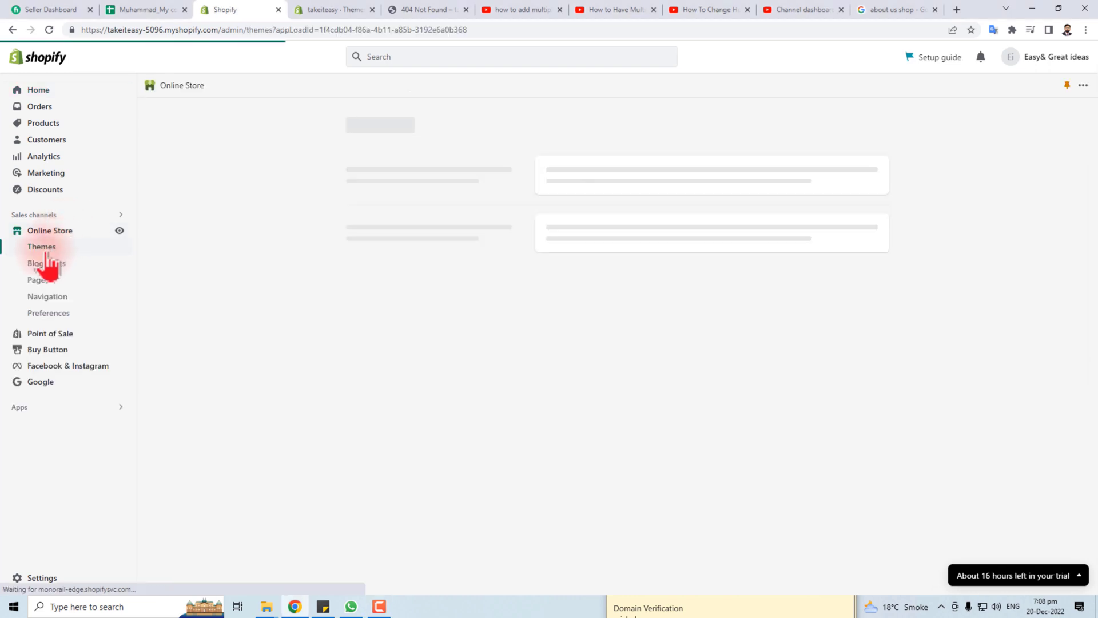
{"action": "left_click", "coordinate": [42, 284]}
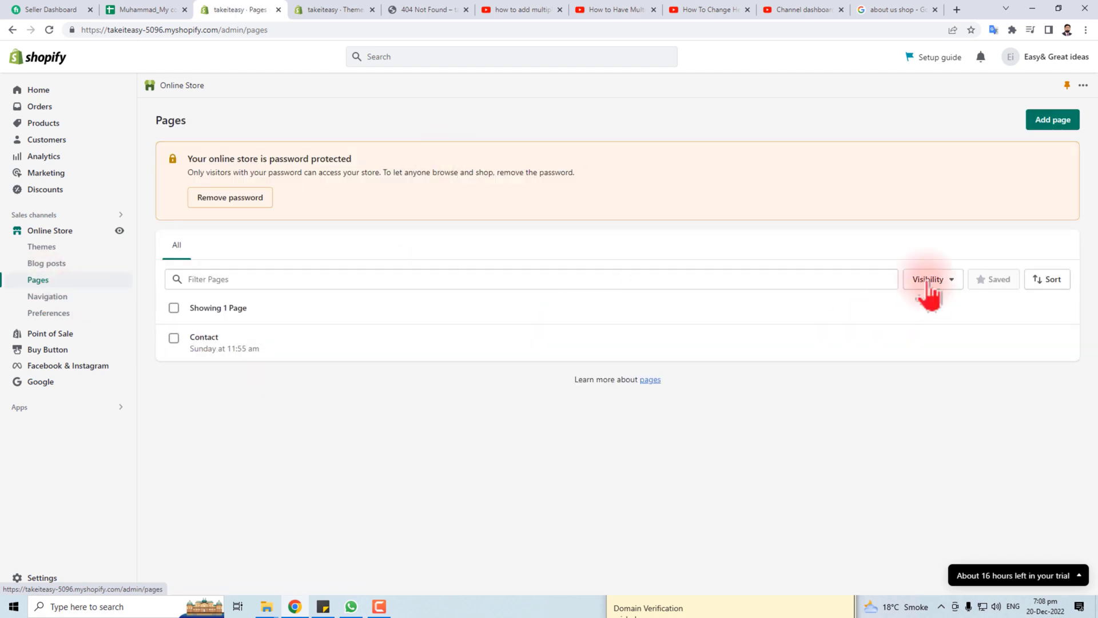
{"action": "left_click", "coordinate": [1052, 121]}
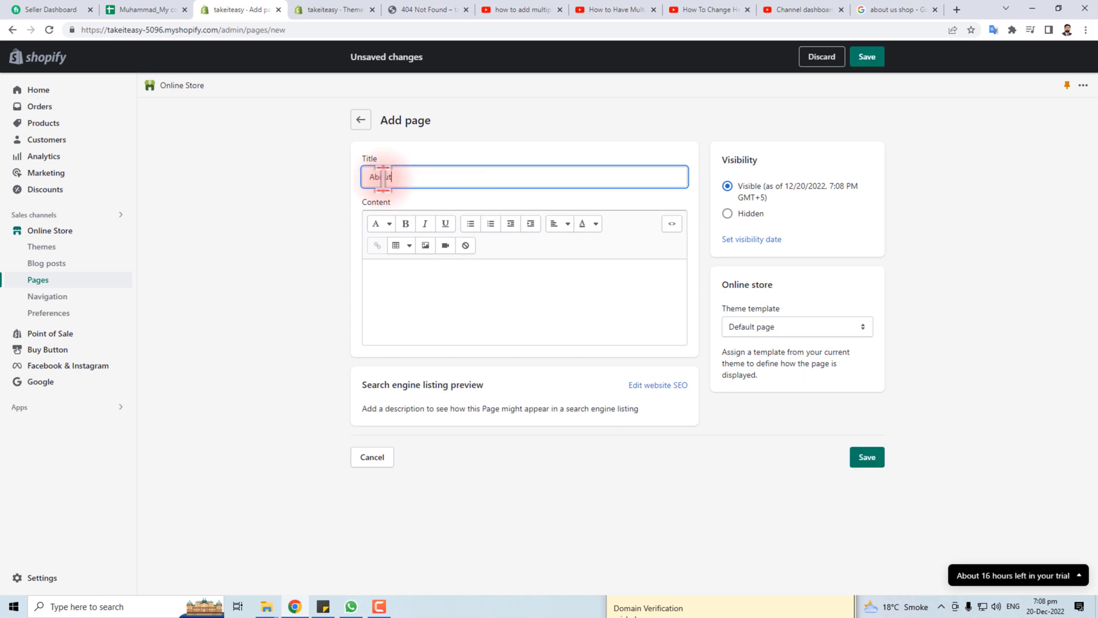
{"action": "left_click", "coordinate": [431, 276]}
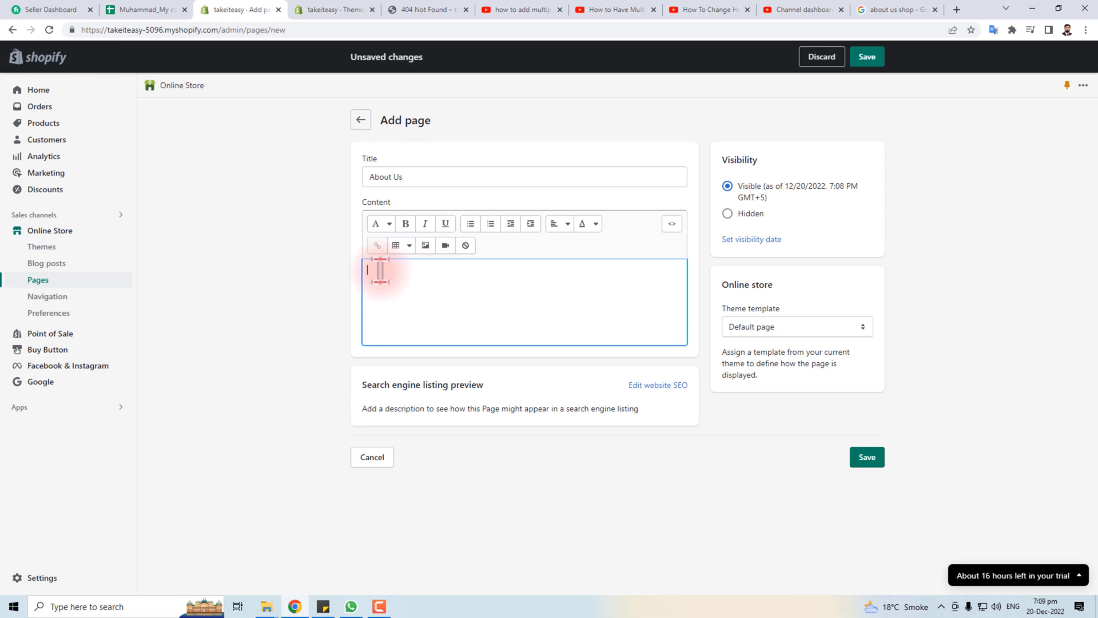
{"action": "type", "text": "The about us page is often a reflection of the purpose and personality of the business and its owners or top employees. Finally, the page can also incorporate contact or locational information. One way to view the about us concept is as a text self-portrait or short autobiography created by a business."}
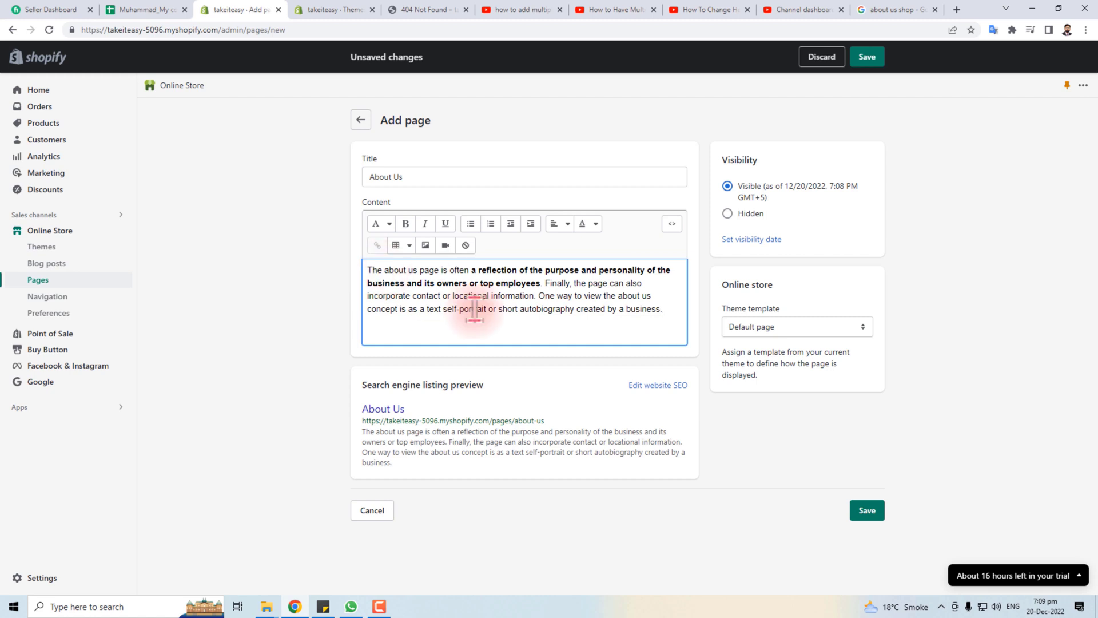
Add blank lines around the page text and open the Insert video box
{"action": "key", "text": "Return"}
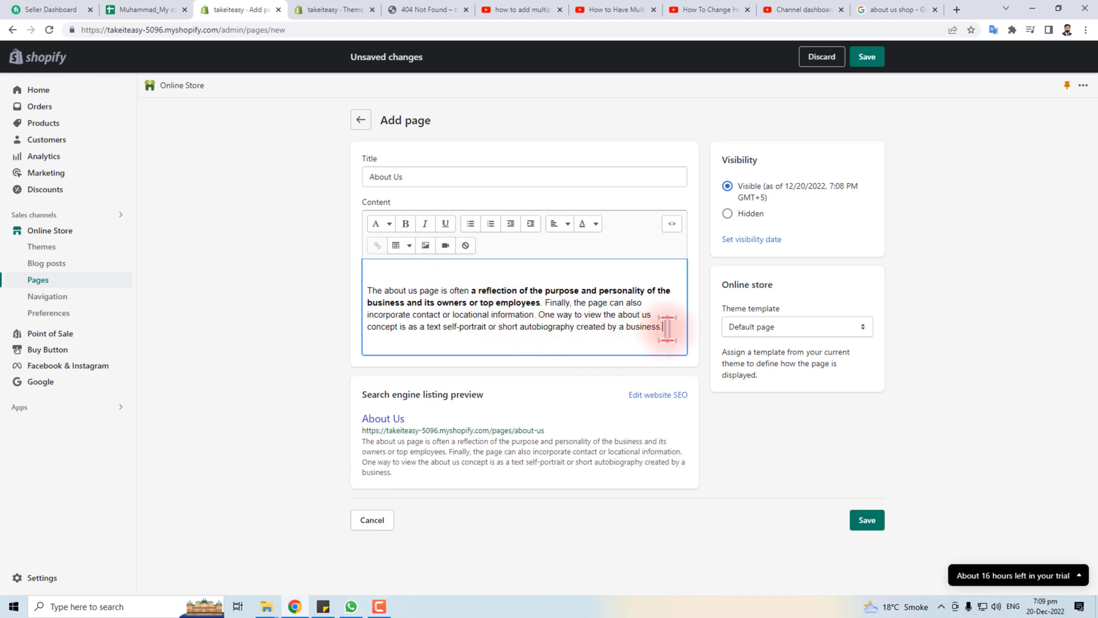
{"action": "key", "text": "Return"}
{"action": "left_click", "coordinate": [446, 245]}
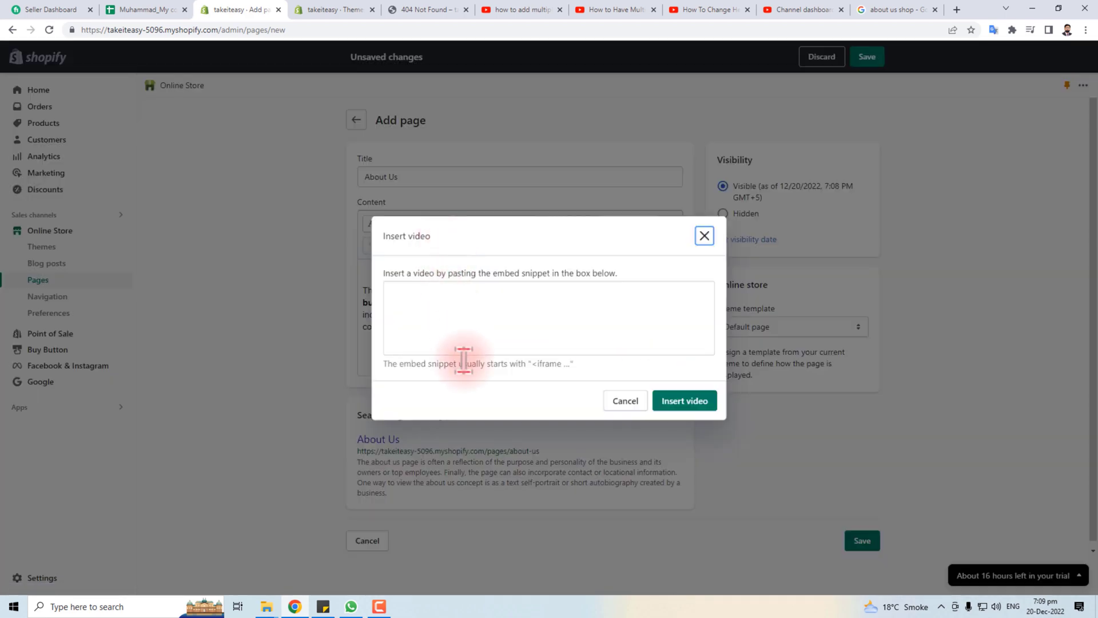
{"action": "key", "text": "Escape"}
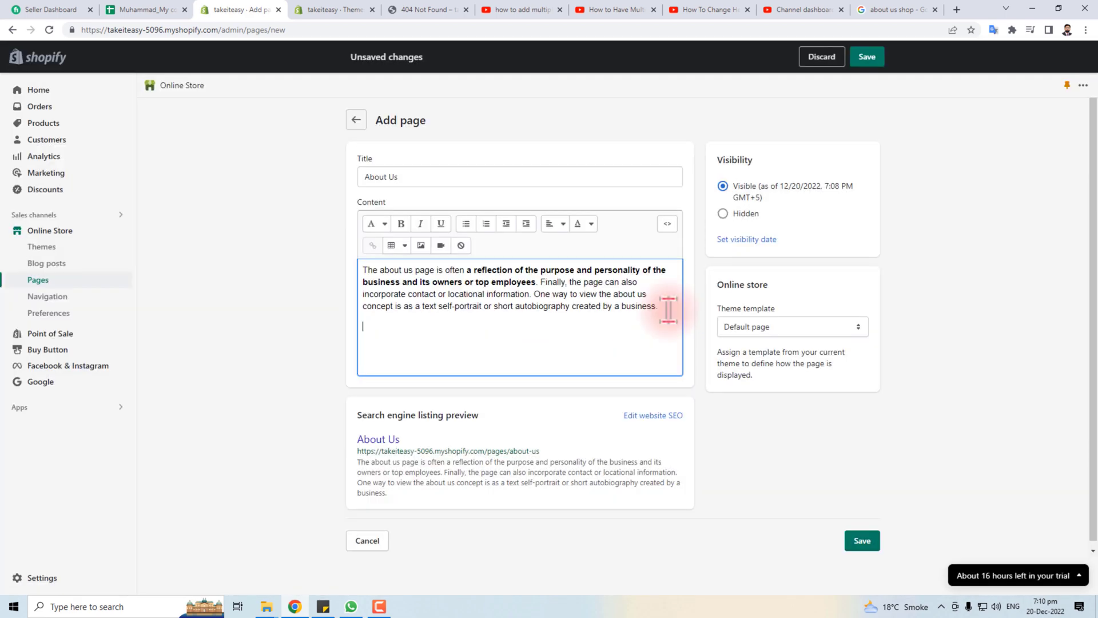
{"action": "left_click", "coordinate": [442, 246]}
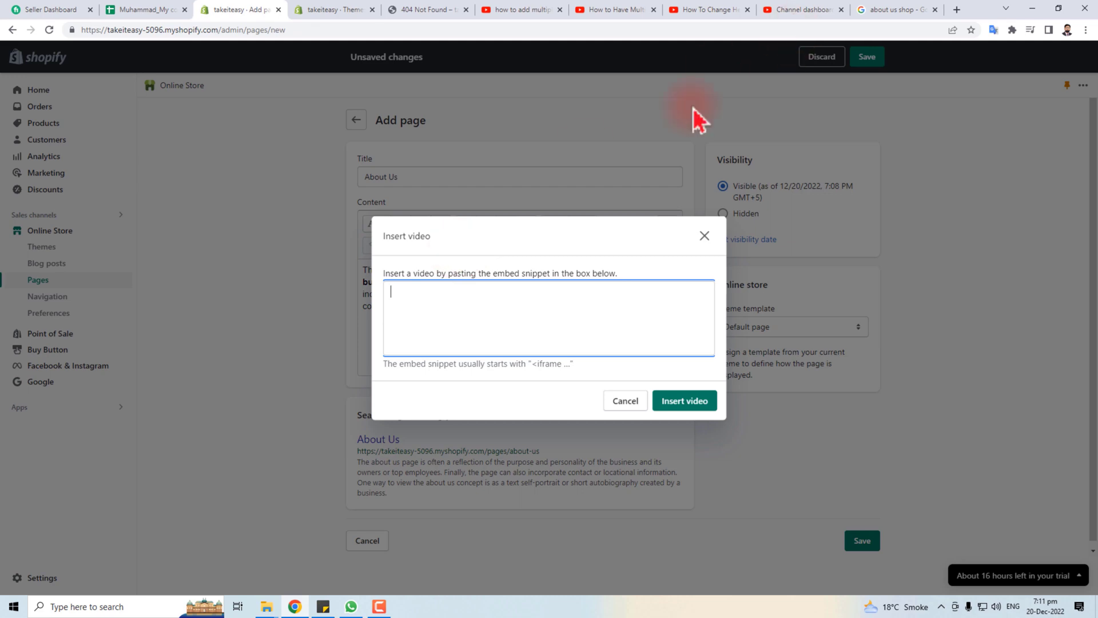
{"action": "left_click", "coordinate": [730, 11]}
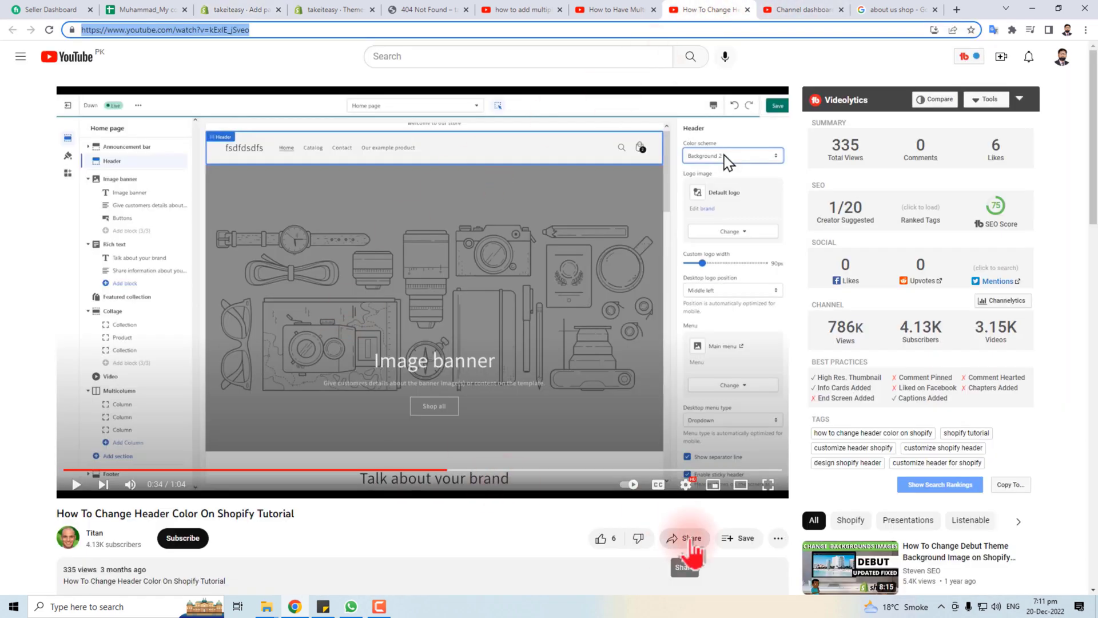
Copy the YouTube tutorial's iframe code from Share > Embed and return to Shopify
{"action": "left_click", "coordinate": [691, 541]}
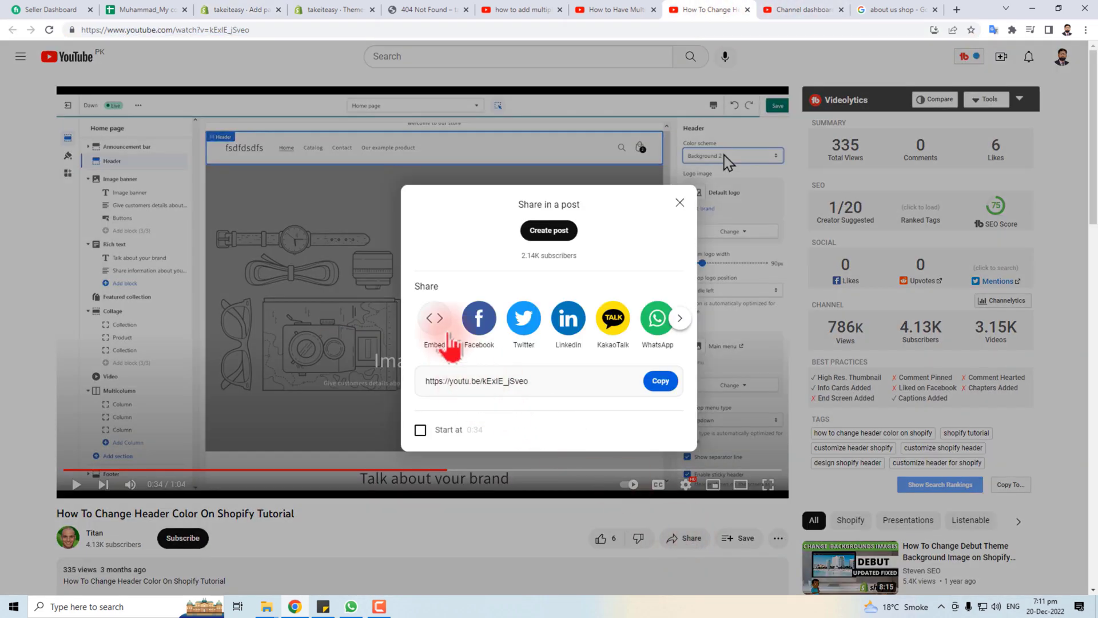
{"action": "left_click", "coordinate": [441, 326]}
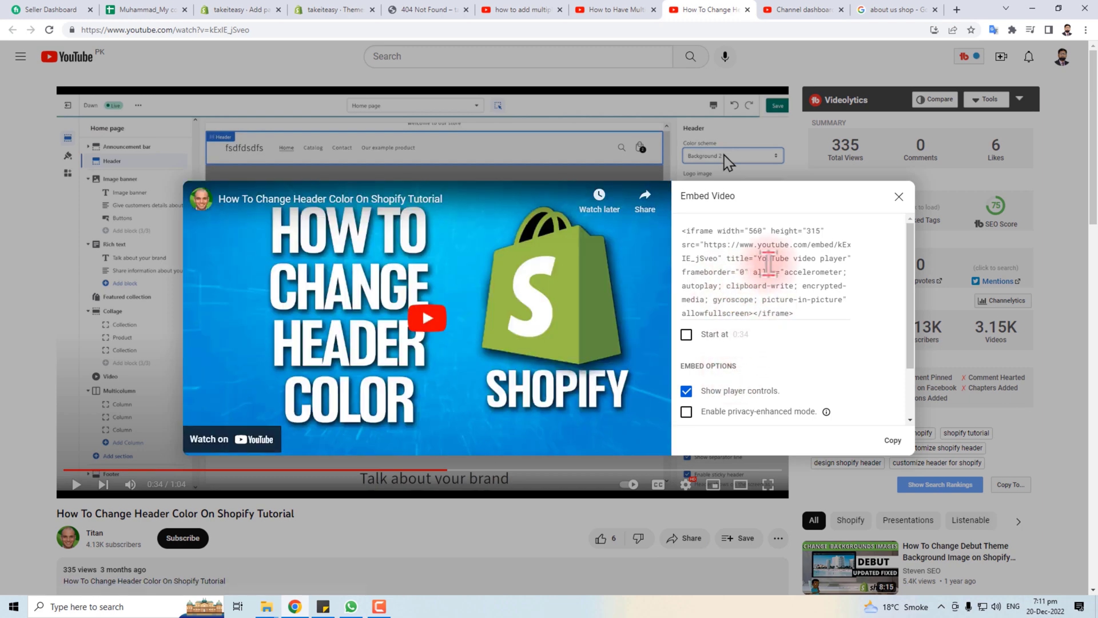
{"action": "left_click", "coordinate": [768, 264]}
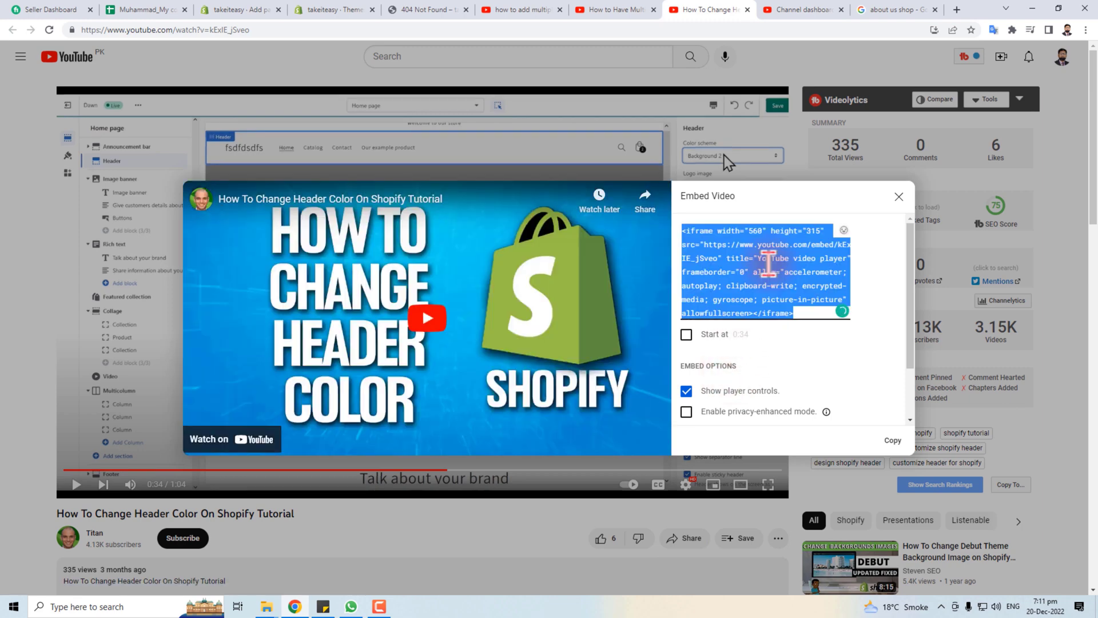
{"action": "right_click", "coordinate": [768, 264]}
{"action": "left_click", "coordinate": [798, 293]}
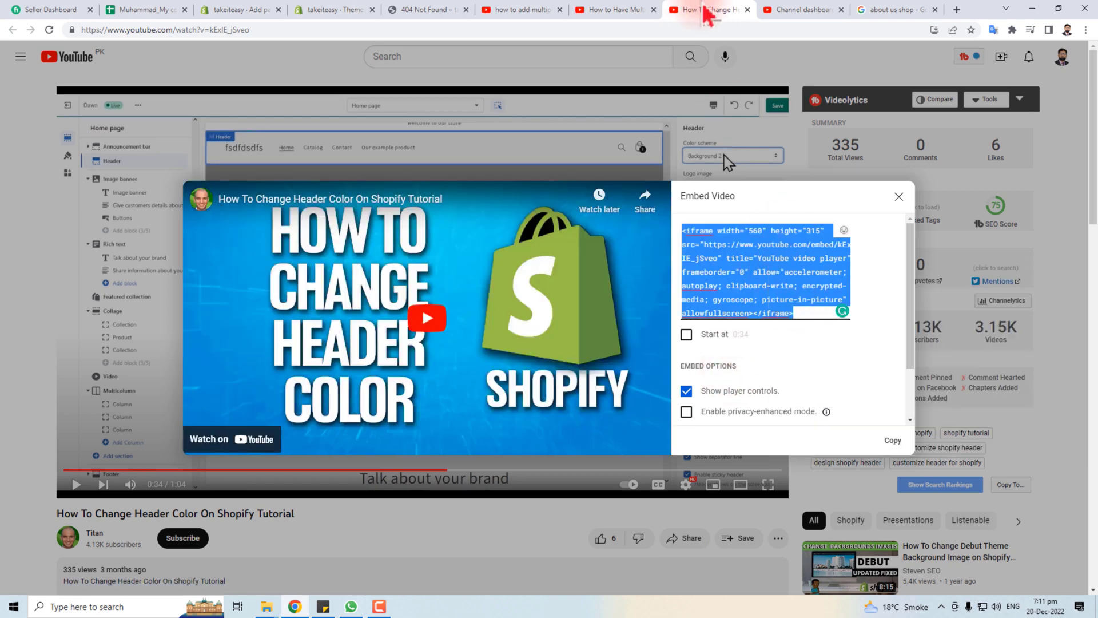
{"action": "left_click", "coordinate": [335, 11]}
{"action": "left_click", "coordinate": [240, 9]}
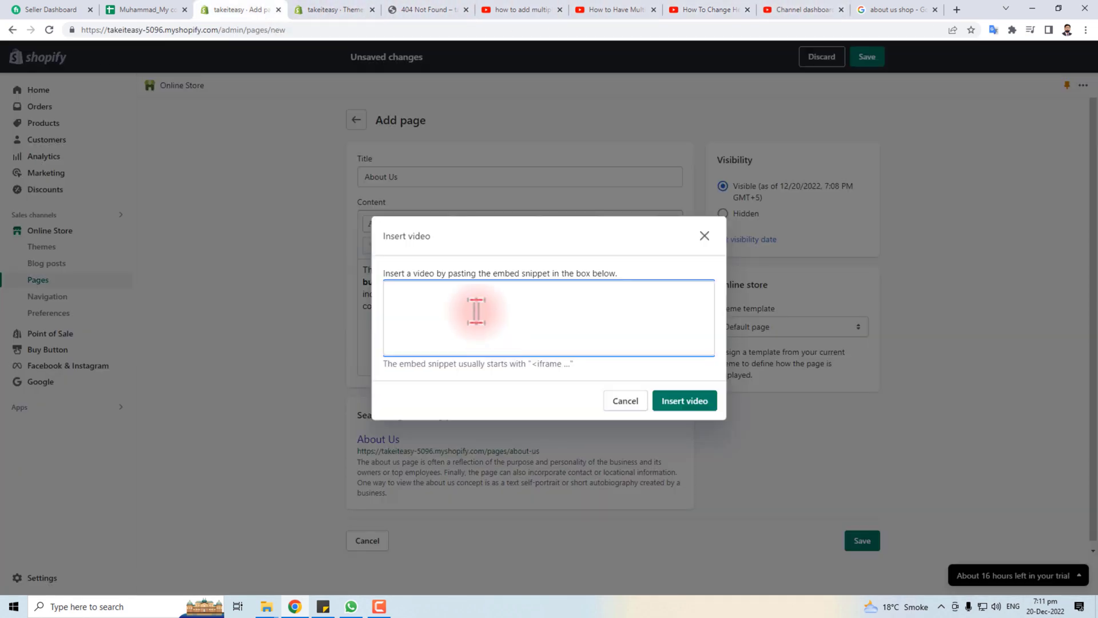
Insert the pasted tutorial video, save the About Us page, and open its live page
{"action": "key", "text": "ctrl+v"}
{"action": "left_click", "coordinate": [670, 404]}
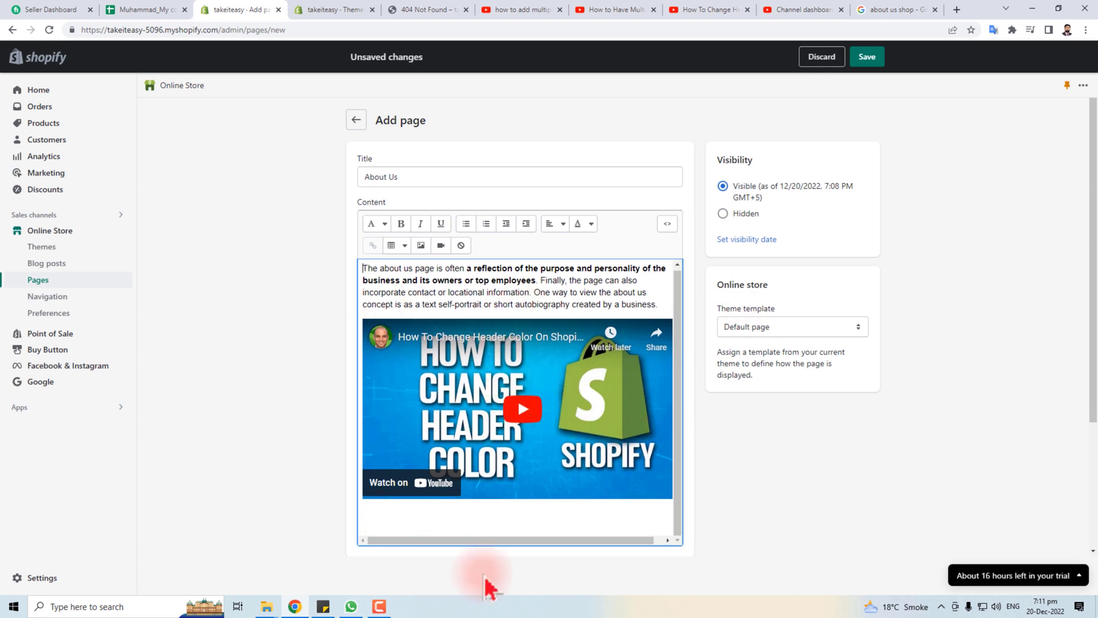
{"action": "left_click", "coordinate": [868, 57]}
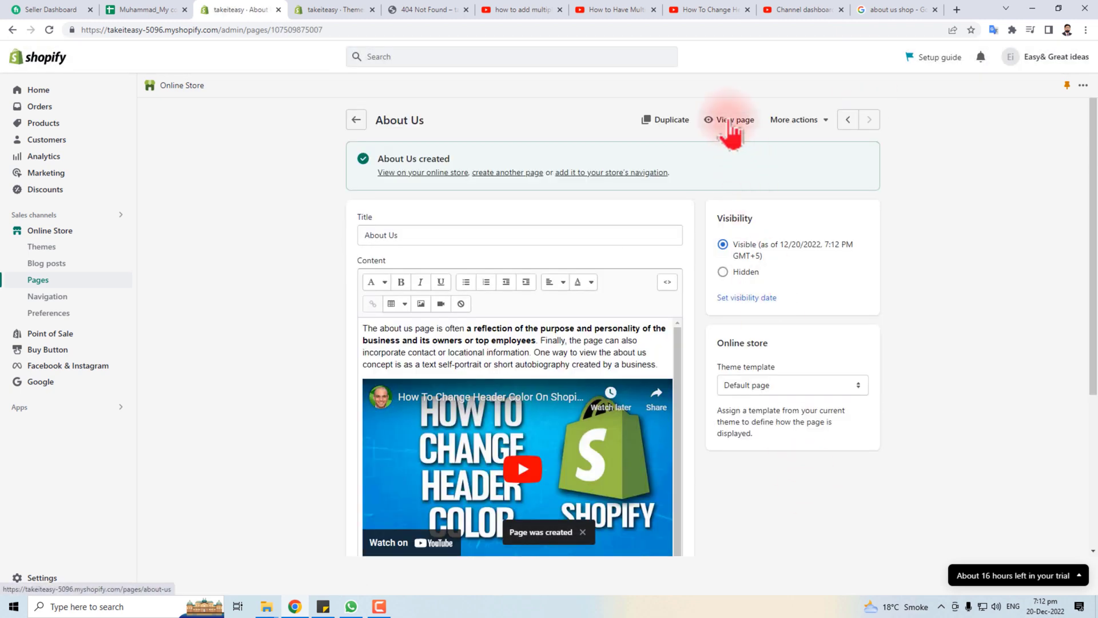
{"action": "right_click", "coordinate": [730, 119]}
{"action": "left_click", "coordinate": [748, 127]}
{"action": "left_click", "coordinate": [306, 10]}
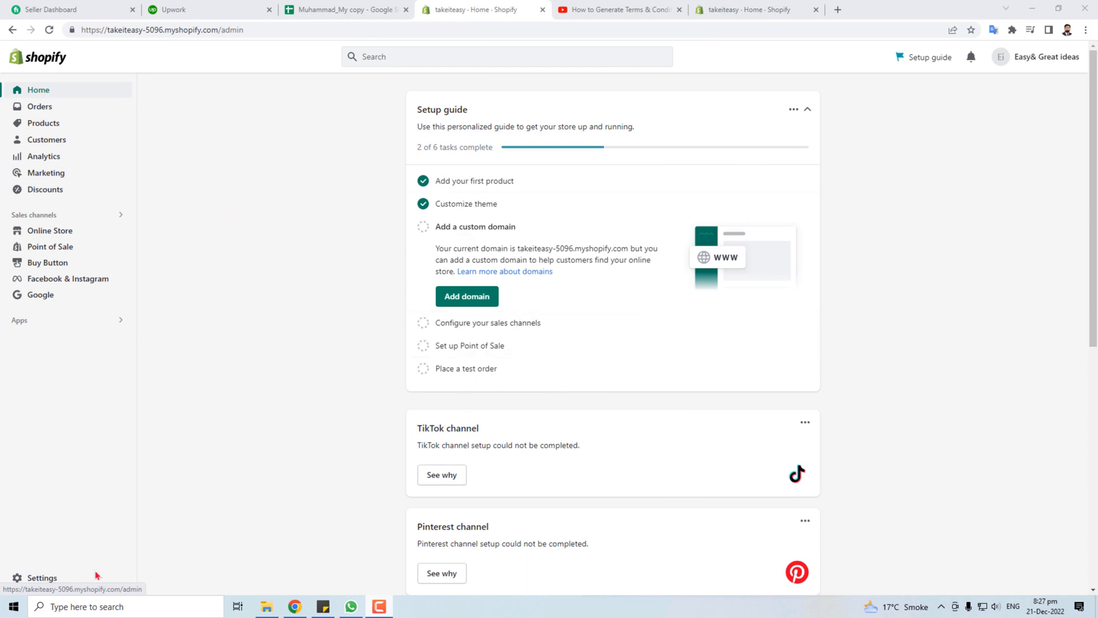
Go to Settings > Policies and look over the empty Refund, Privacy, Terms and Shipping editors
{"action": "left_click", "coordinate": [36, 578]}
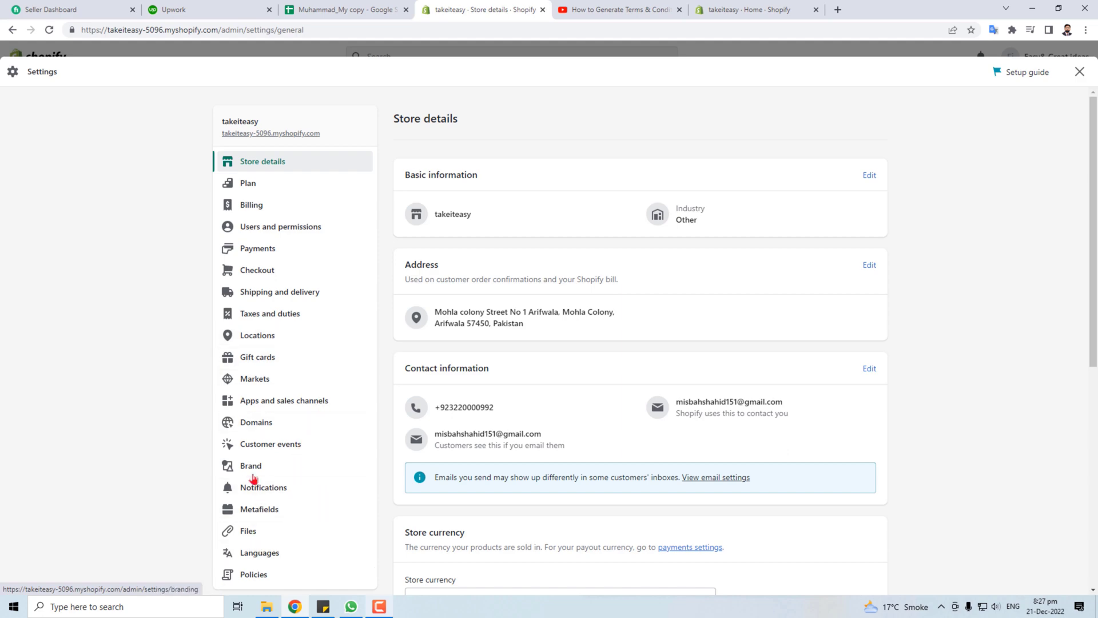
{"action": "scroll", "coordinate": [258, 576], "scroll_direction": "down", "scroll_amount": 3}
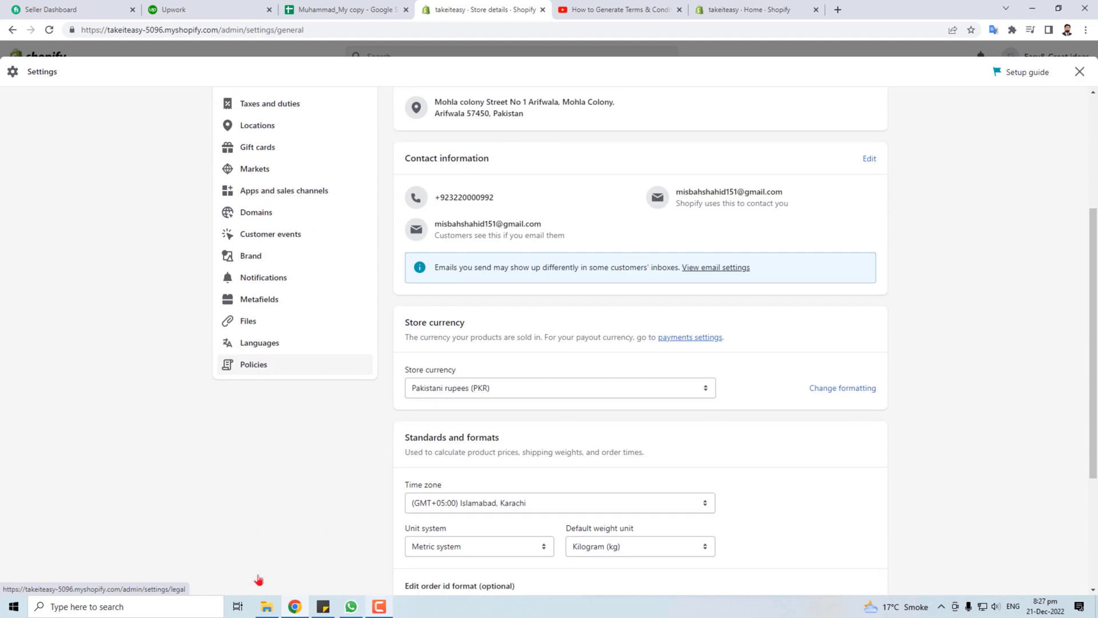
{"action": "left_click", "coordinate": [249, 366]}
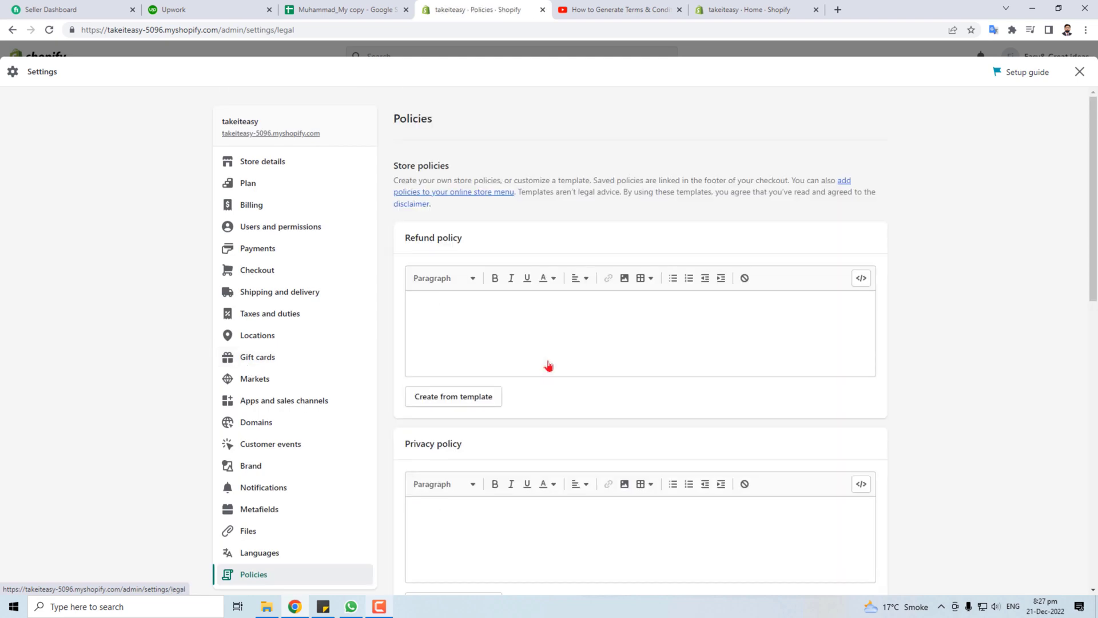
{"action": "scroll", "coordinate": [560, 345], "scroll_direction": "down", "scroll_amount": 10}
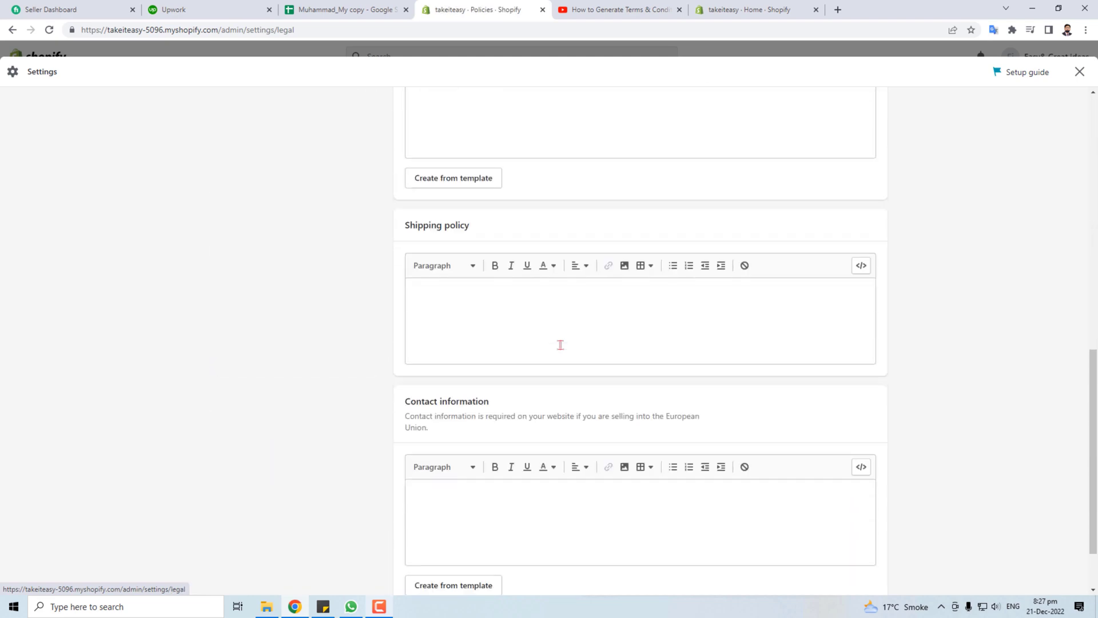
{"action": "scroll", "coordinate": [588, 436], "scroll_direction": "up", "scroll_amount": 10}
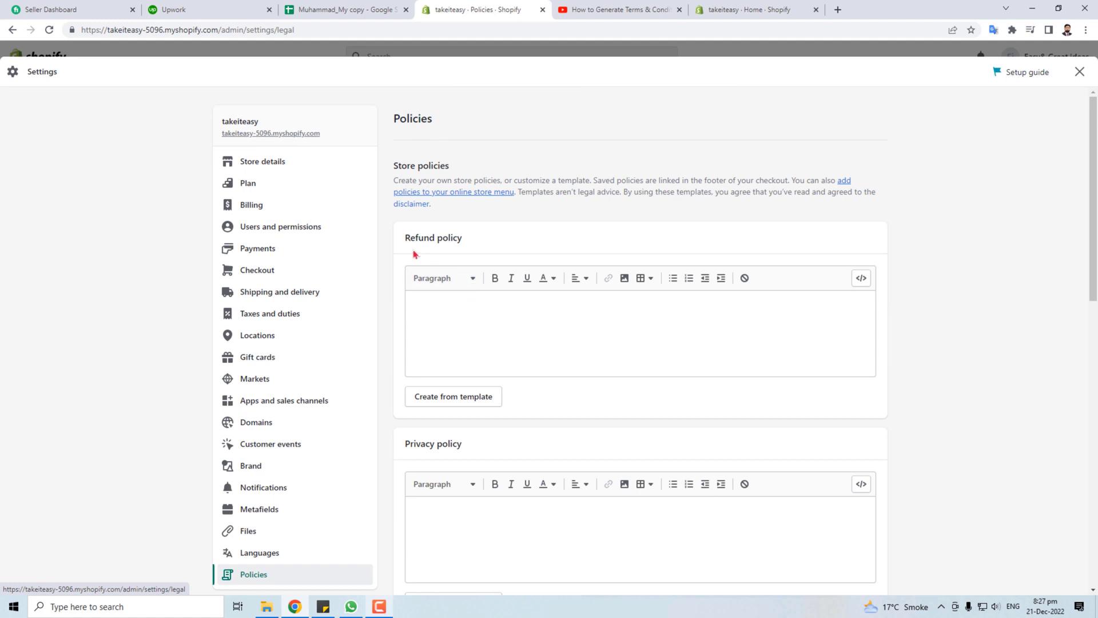
{"action": "left_click_drag", "start_coordinate": [406, 238], "coordinate": [462, 239]}
{"action": "left_click_drag", "start_coordinate": [405, 443], "coordinate": [483, 446]}
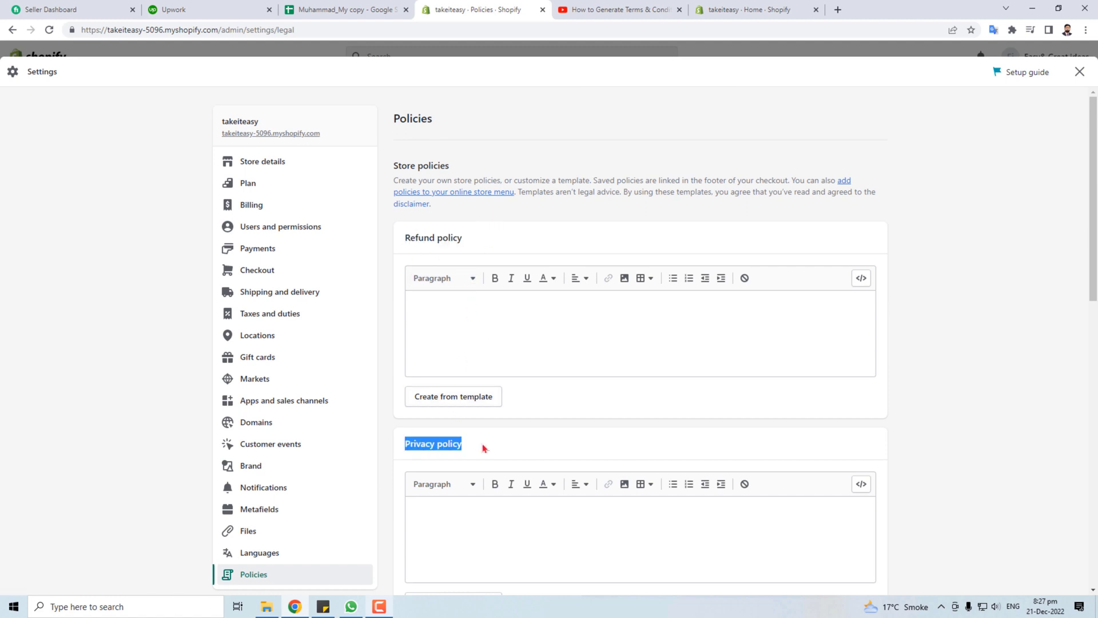
{"action": "scroll", "coordinate": [482, 447], "scroll_direction": "down", "scroll_amount": 6}
{"action": "left_click_drag", "start_coordinate": [408, 230], "coordinate": [472, 233]}
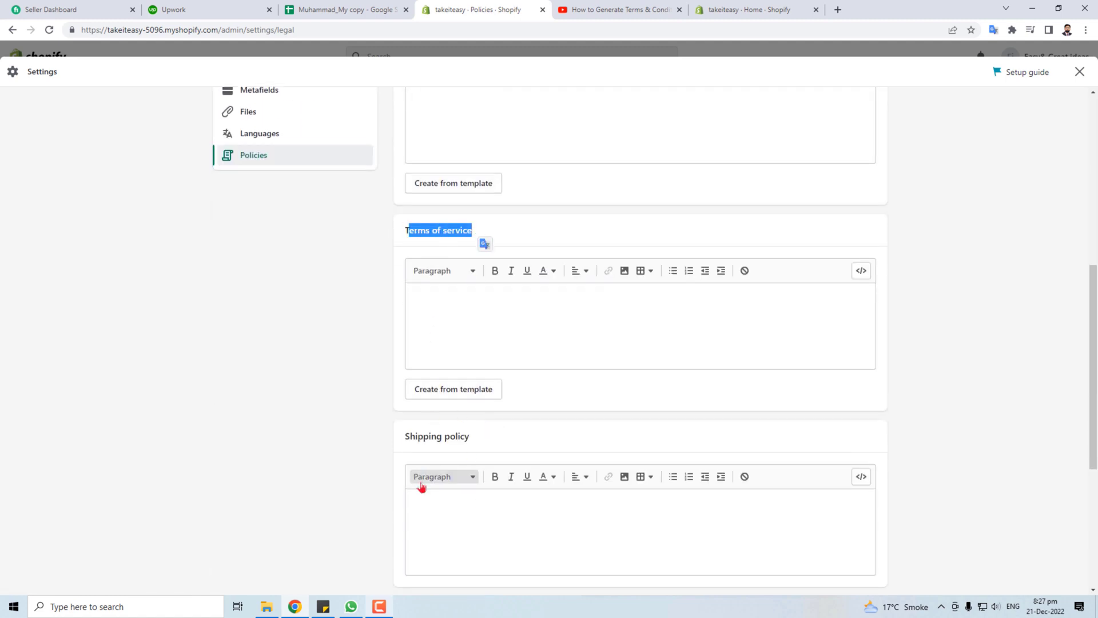
{"action": "left_click_drag", "start_coordinate": [405, 436], "coordinate": [521, 436]}
{"action": "scroll", "coordinate": [519, 472], "scroll_direction": "up", "scroll_amount": 1}
{"action": "scroll", "coordinate": [519, 472], "scroll_direction": "up", "scroll_amount": 5}
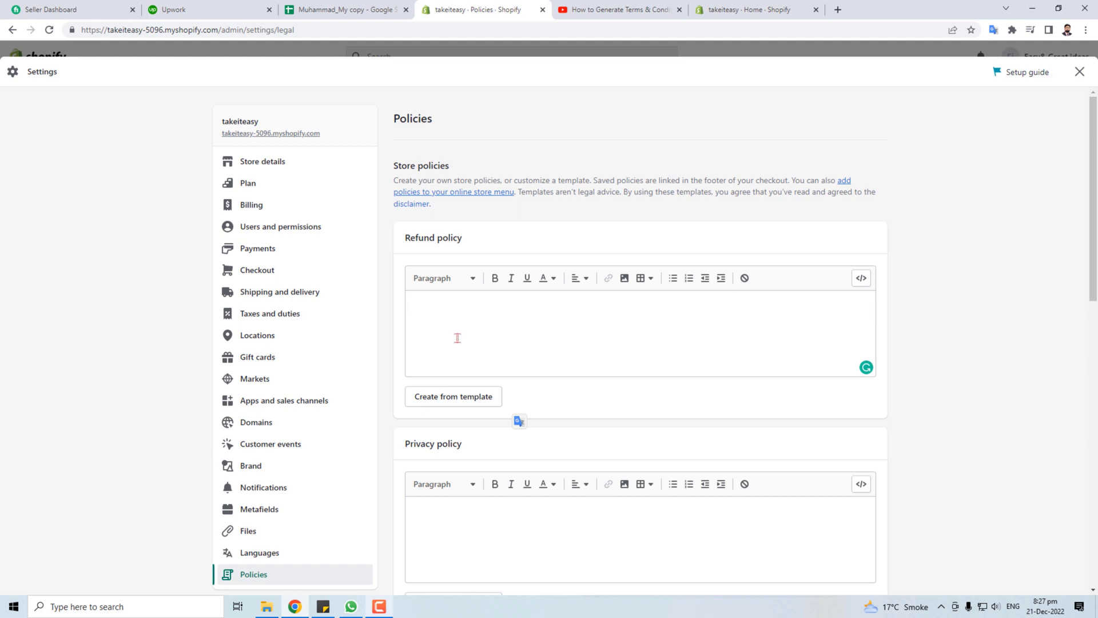
Fill the Refund policy from its template, noting the return address placeholder
{"action": "left_click", "coordinate": [455, 398]}
{"action": "scroll", "coordinate": [509, 402], "scroll_direction": "down", "scroll_amount": 3}
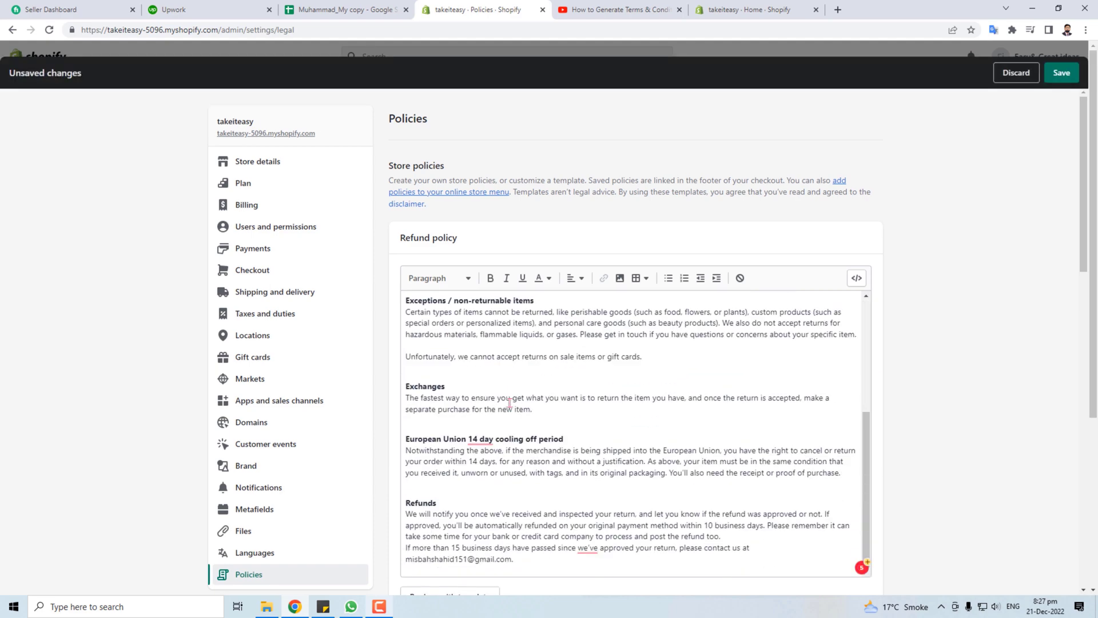
{"action": "scroll", "coordinate": [510, 417], "scroll_direction": "up", "scroll_amount": 5}
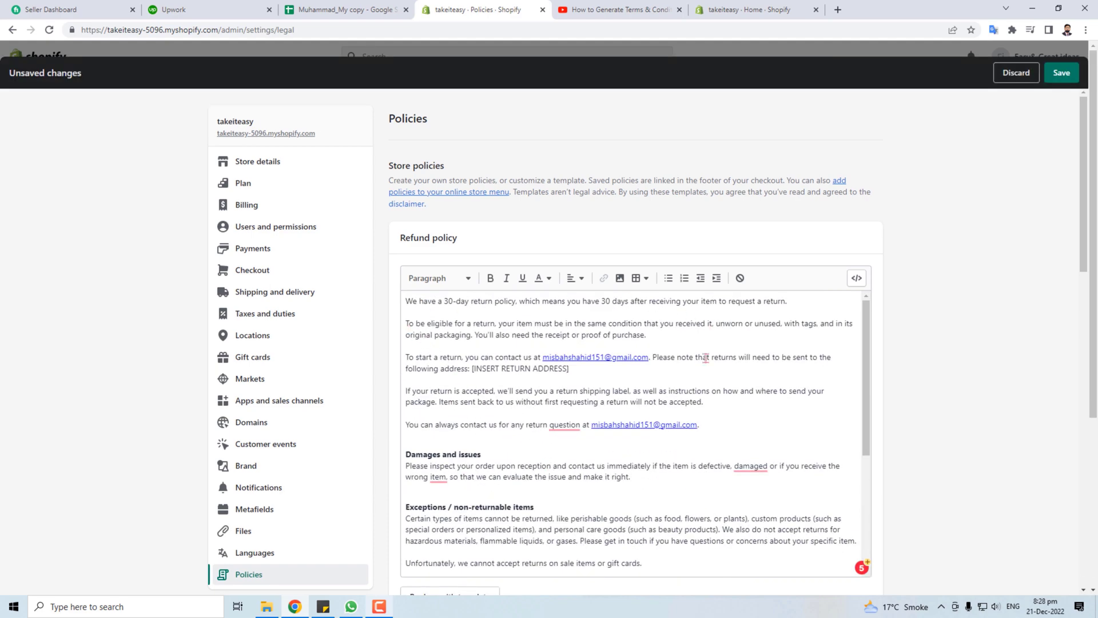
{"action": "left_click_drag", "start_coordinate": [478, 370], "coordinate": [562, 367]}
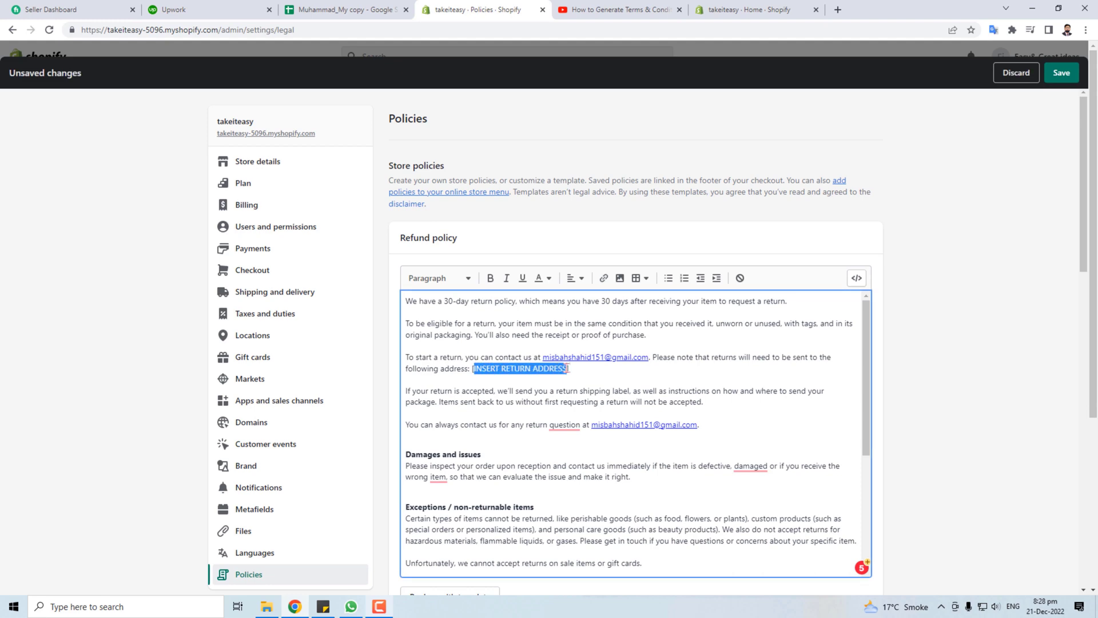
{"action": "scroll", "coordinate": [544, 503], "scroll_direction": "down", "scroll_amount": 10}
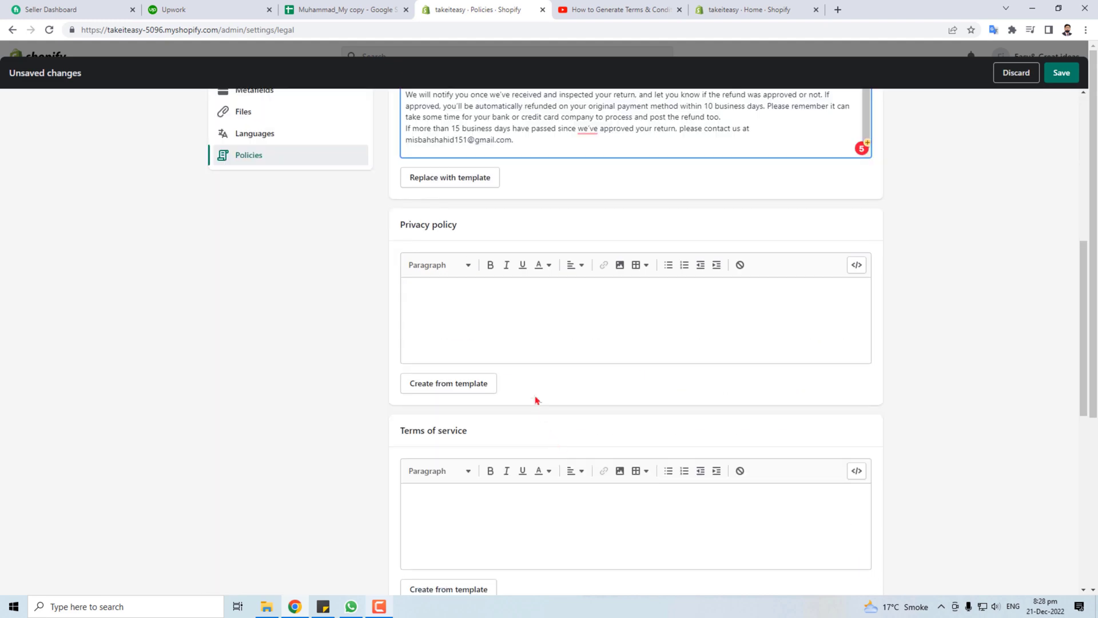
Fill the Privacy policy from its template and scroll through the remaining policies
{"action": "left_click", "coordinate": [454, 387]}
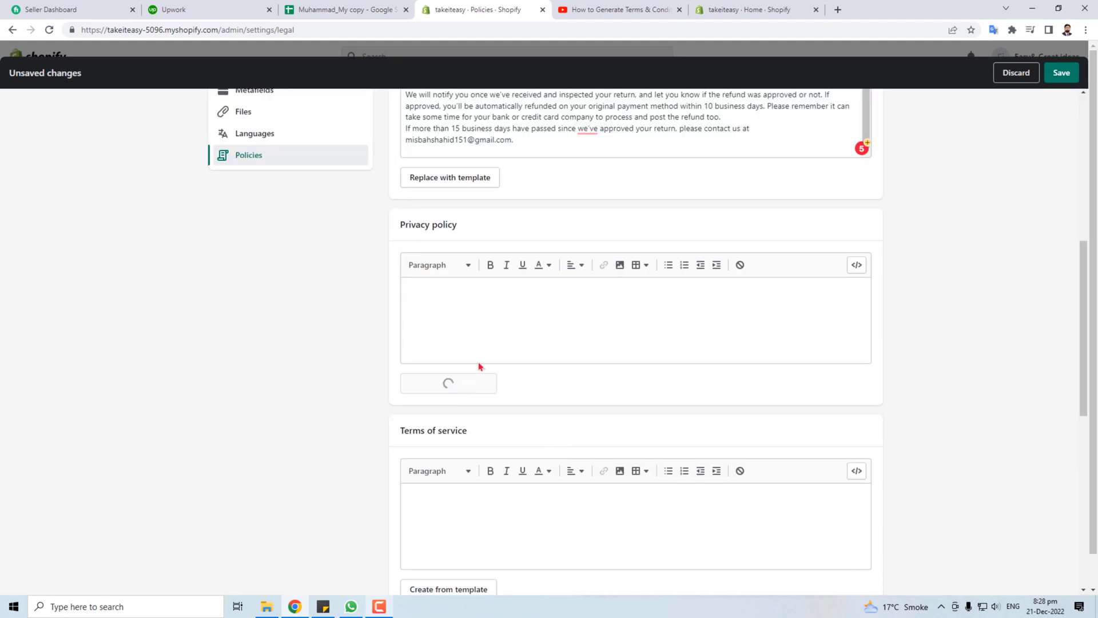
{"action": "scroll", "coordinate": [565, 490], "scroll_direction": "down", "scroll_amount": 10}
{"action": "scroll", "coordinate": [581, 480], "scroll_direction": "up", "scroll_amount": 20}
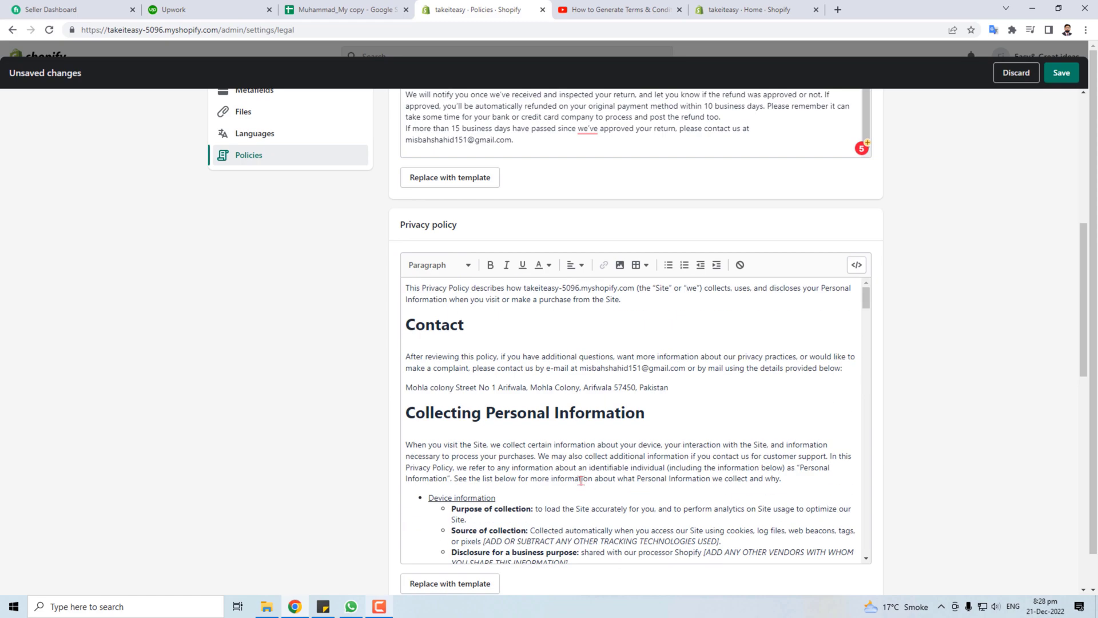
{"action": "scroll", "coordinate": [610, 482], "scroll_direction": "down", "scroll_amount": 15}
{"action": "scroll", "coordinate": [631, 472], "scroll_direction": "up", "scroll_amount": 7}
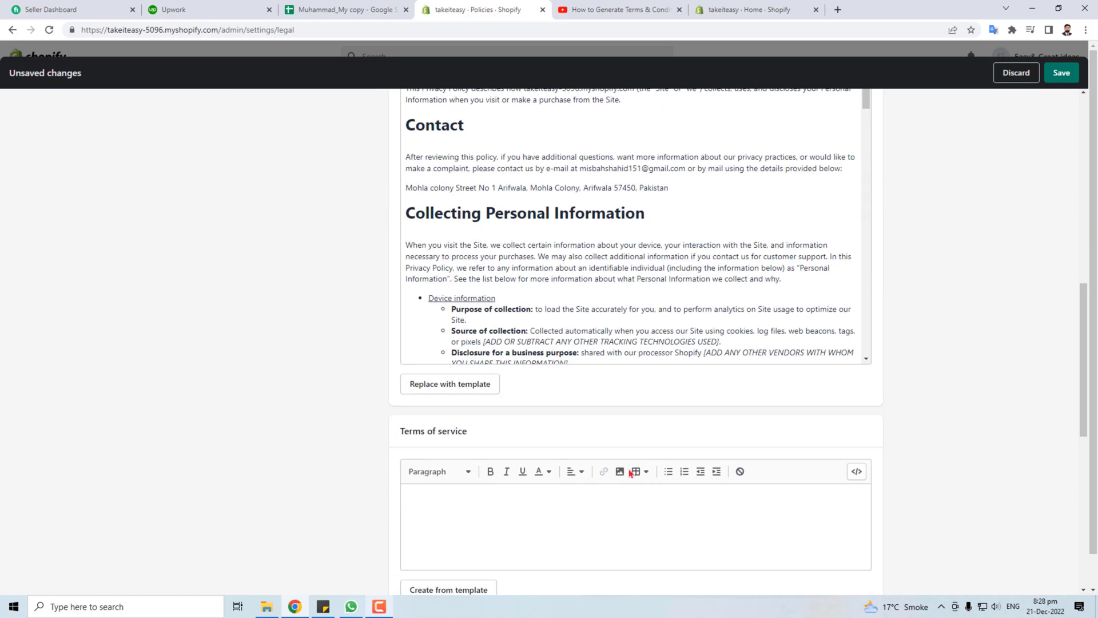
{"action": "scroll", "coordinate": [566, 435], "scroll_direction": "down", "scroll_amount": 8}
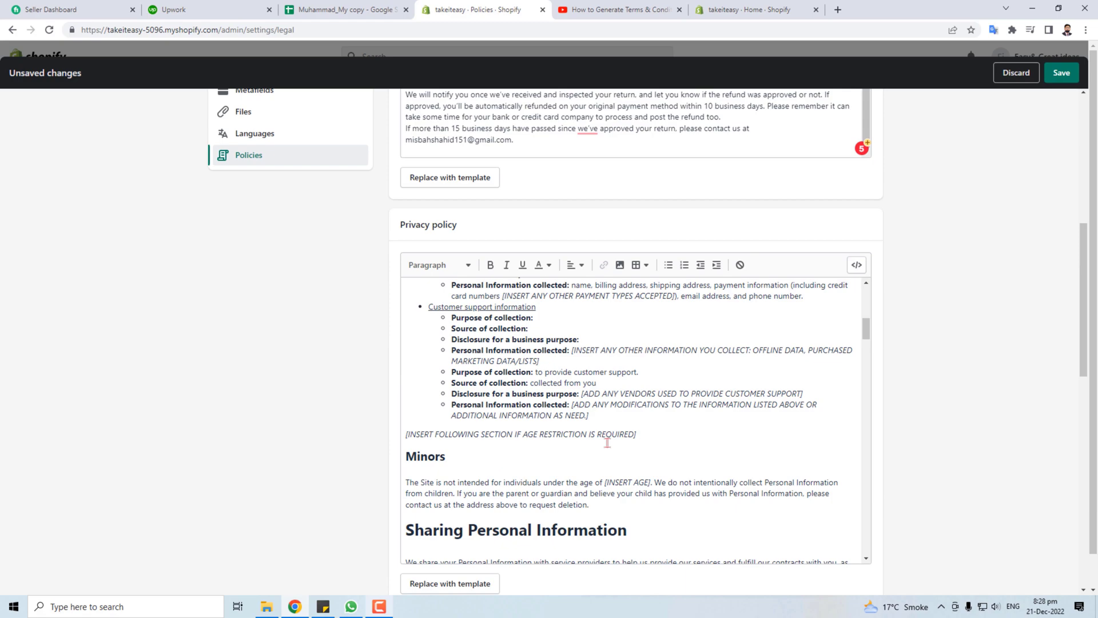
{"action": "scroll", "coordinate": [608, 442], "scroll_direction": "down", "scroll_amount": 20}
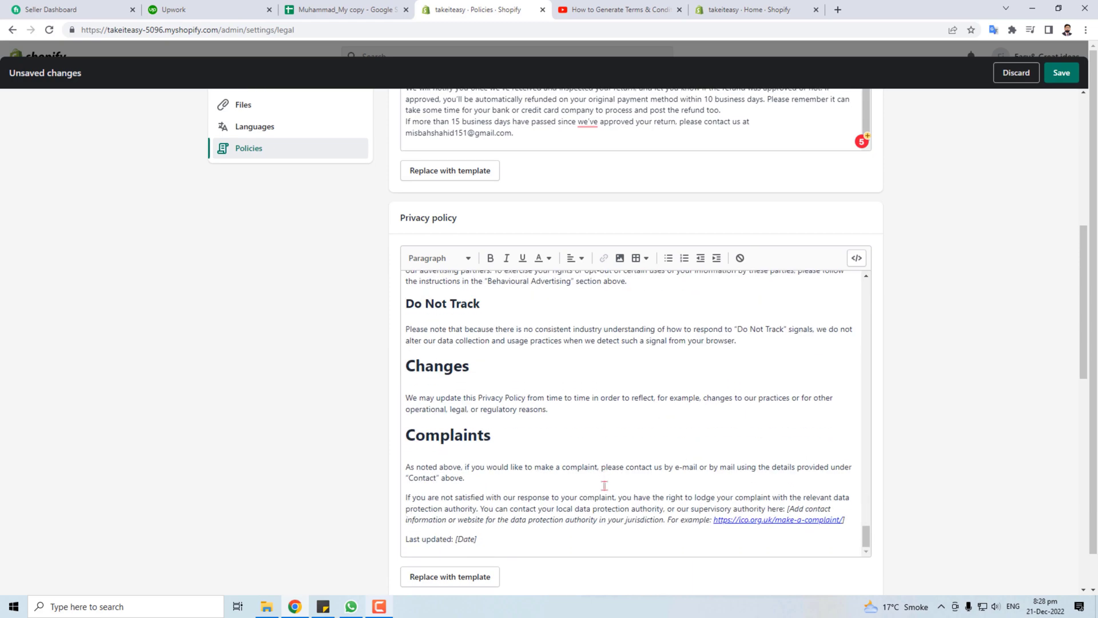
{"action": "scroll", "coordinate": [580, 469], "scroll_direction": "down", "scroll_amount": 10}
{"action": "scroll", "coordinate": [460, 223], "scroll_direction": "up", "scroll_amount": 6}
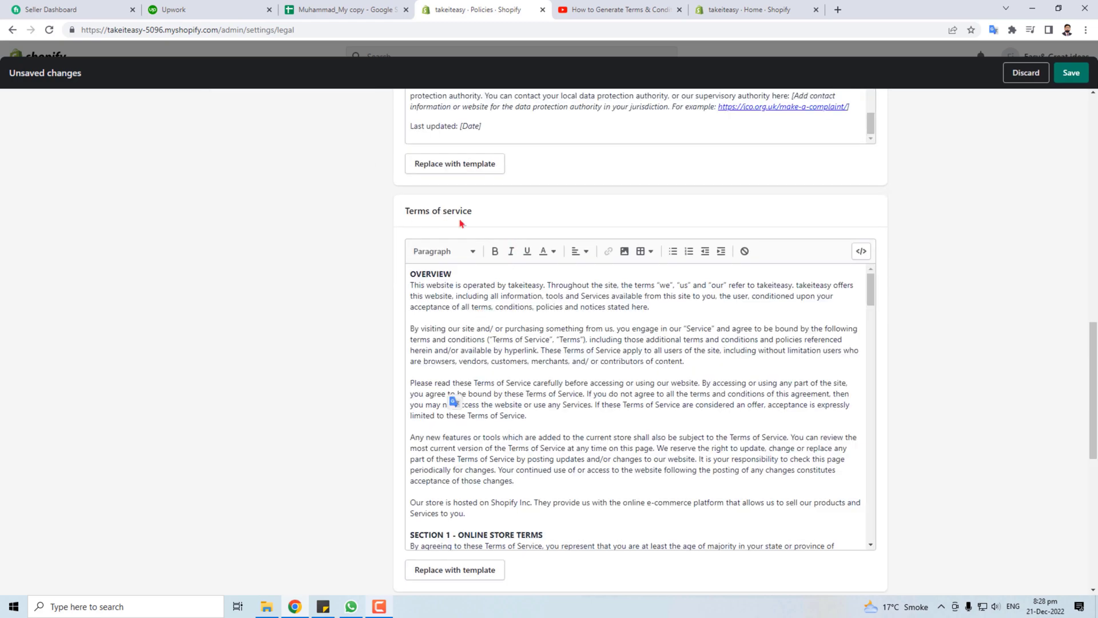
{"action": "scroll", "coordinate": [580, 400], "scroll_direction": "down", "scroll_amount": 20}
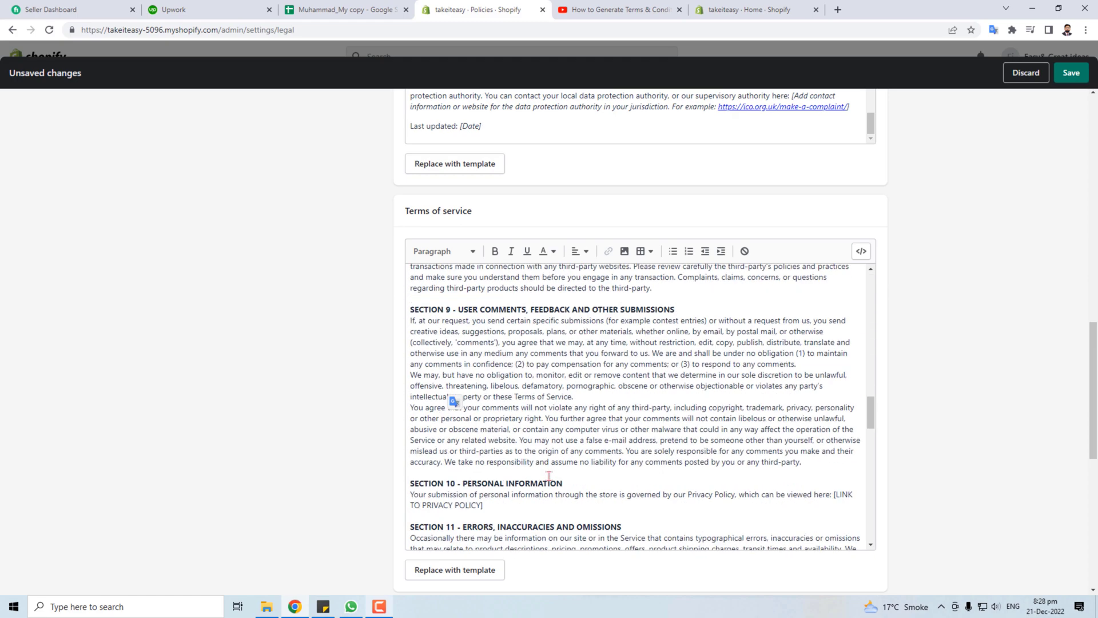
{"action": "scroll", "coordinate": [579, 498], "scroll_direction": "down", "scroll_amount": 1}
Touch the Shipping policy and Contact information editors, then save all store policies
{"action": "left_click", "coordinate": [461, 231]}
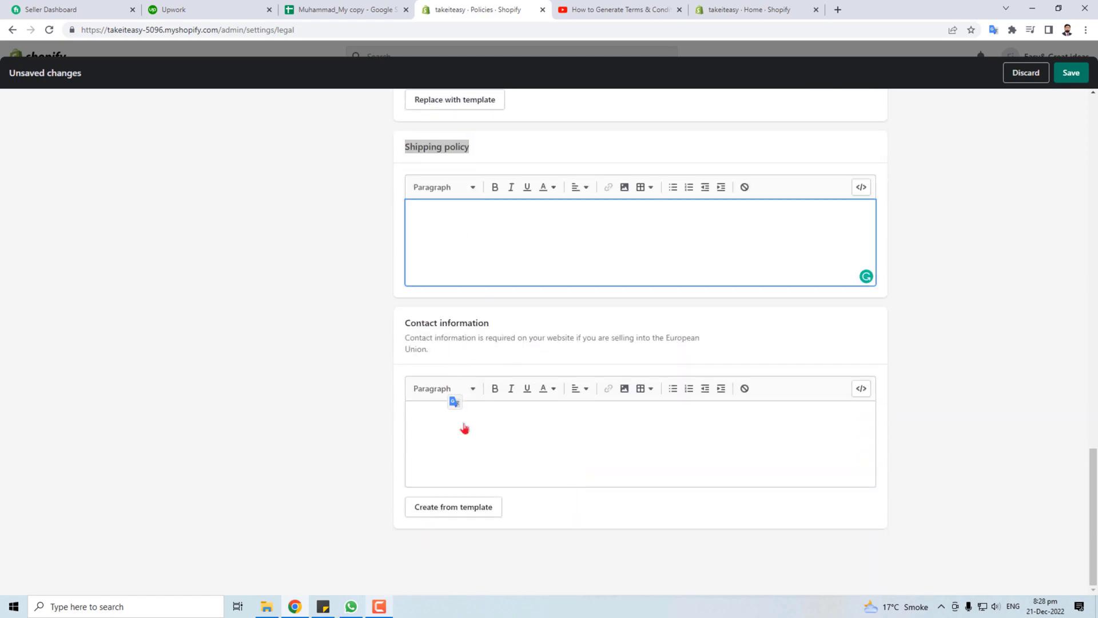
{"action": "left_click", "coordinate": [447, 426]}
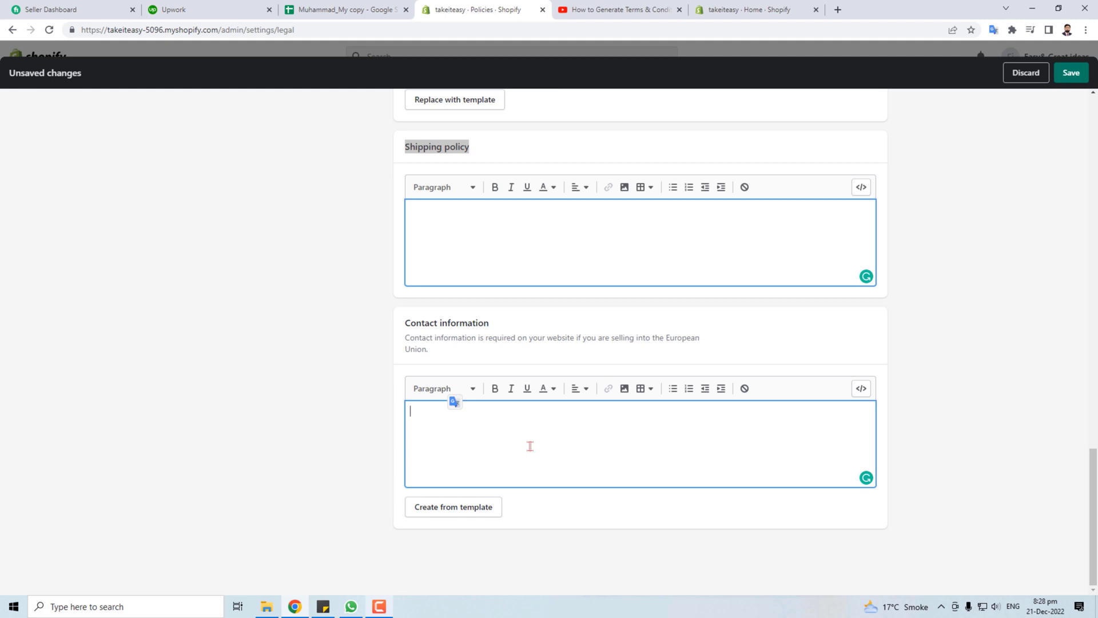
{"action": "left_click", "coordinate": [1070, 77]}
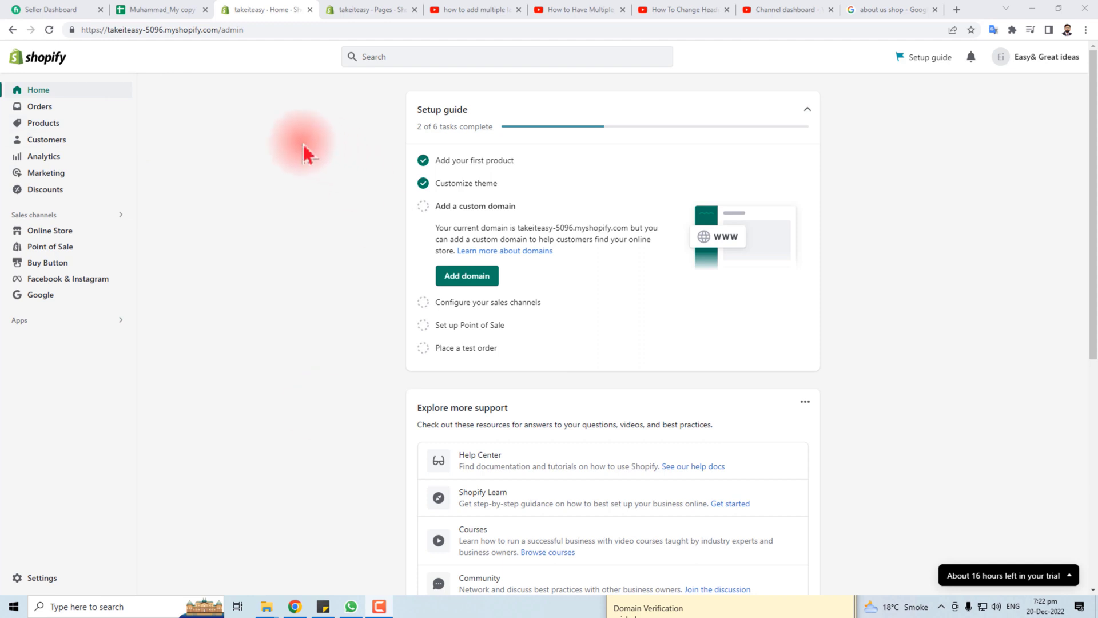
Open the store's Contact page for editing from Online Store > Pages
{"action": "left_click", "coordinate": [50, 231]}
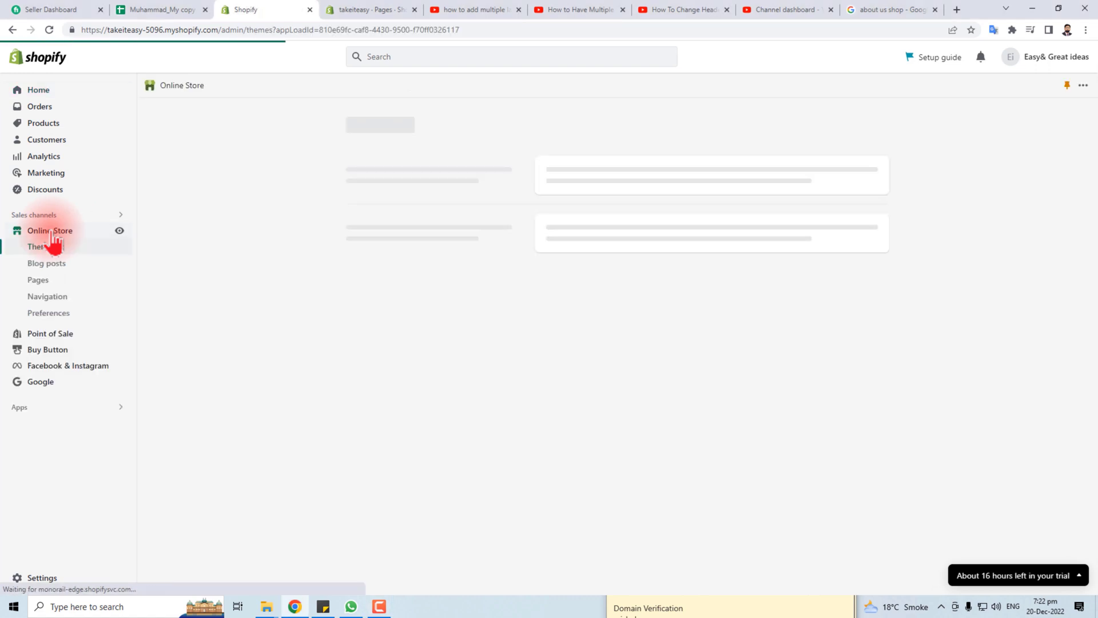
{"action": "left_click", "coordinate": [38, 281]}
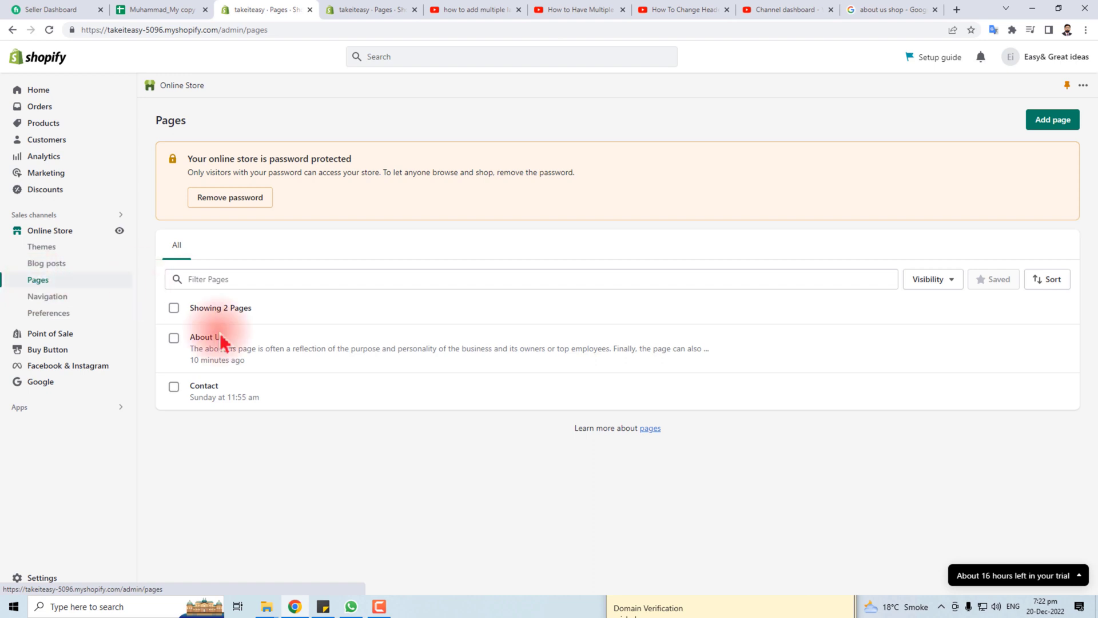
{"action": "left_click", "coordinate": [199, 394]}
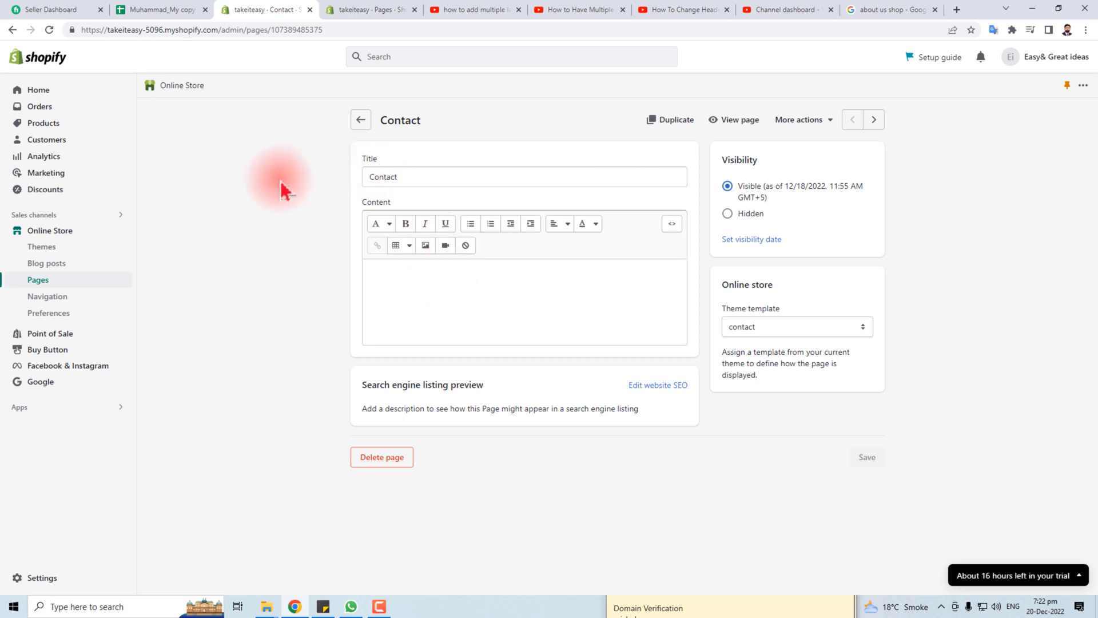
Retitle the Contact page 'Contact Us', add the store's street address as content, and save
{"action": "left_click", "coordinate": [416, 176]}
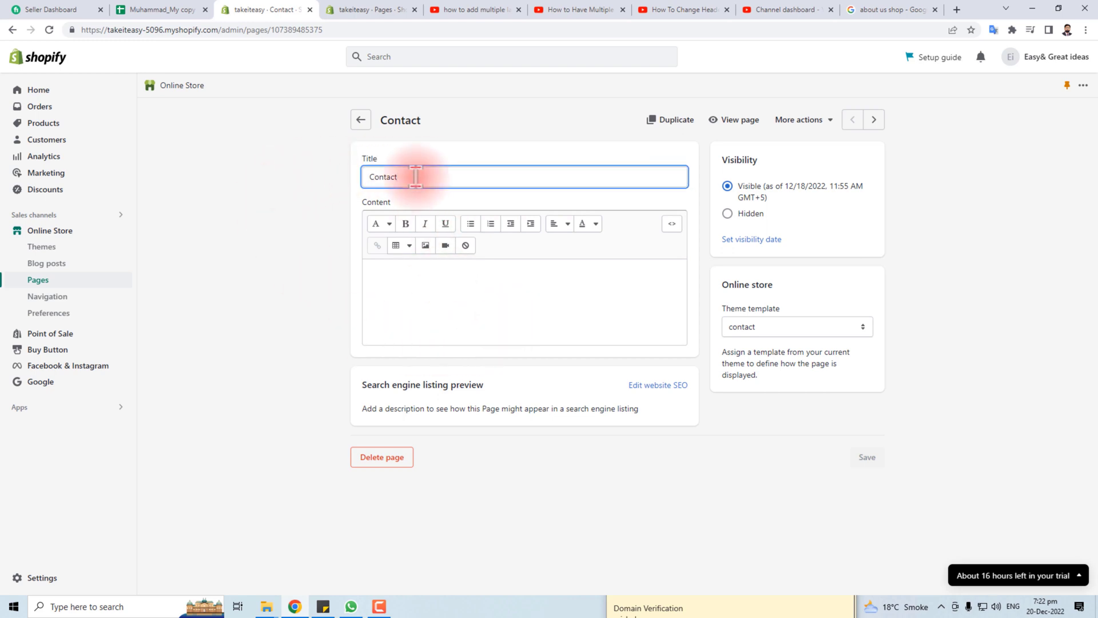
{"action": "type", "text": "Us"}
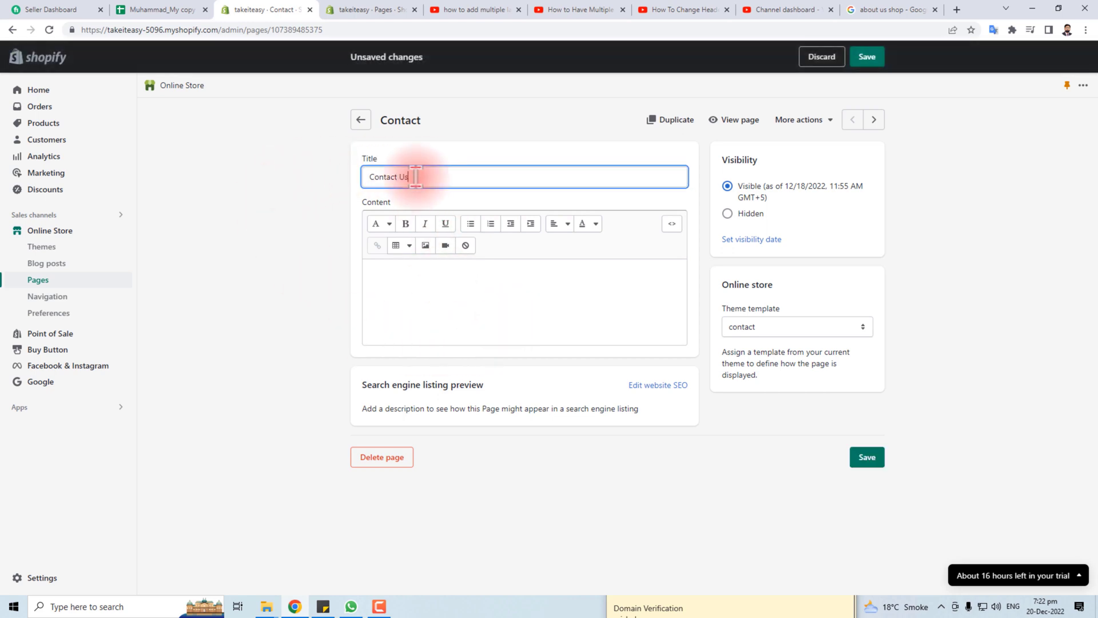
{"action": "left_click", "coordinate": [397, 285]}
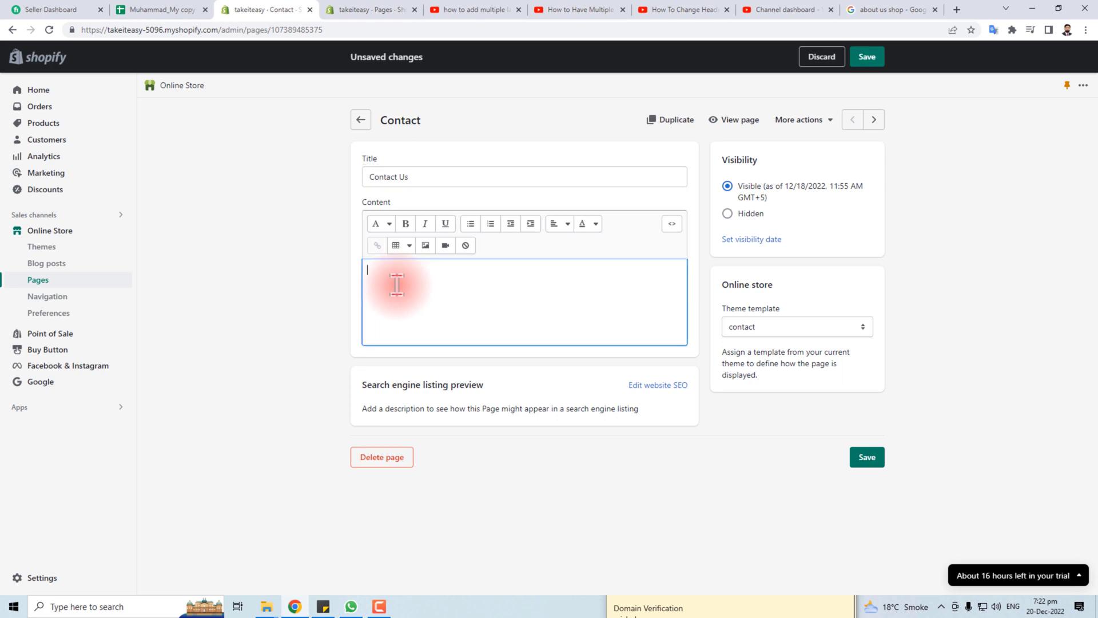
{"action": "type", "text": "Are"}
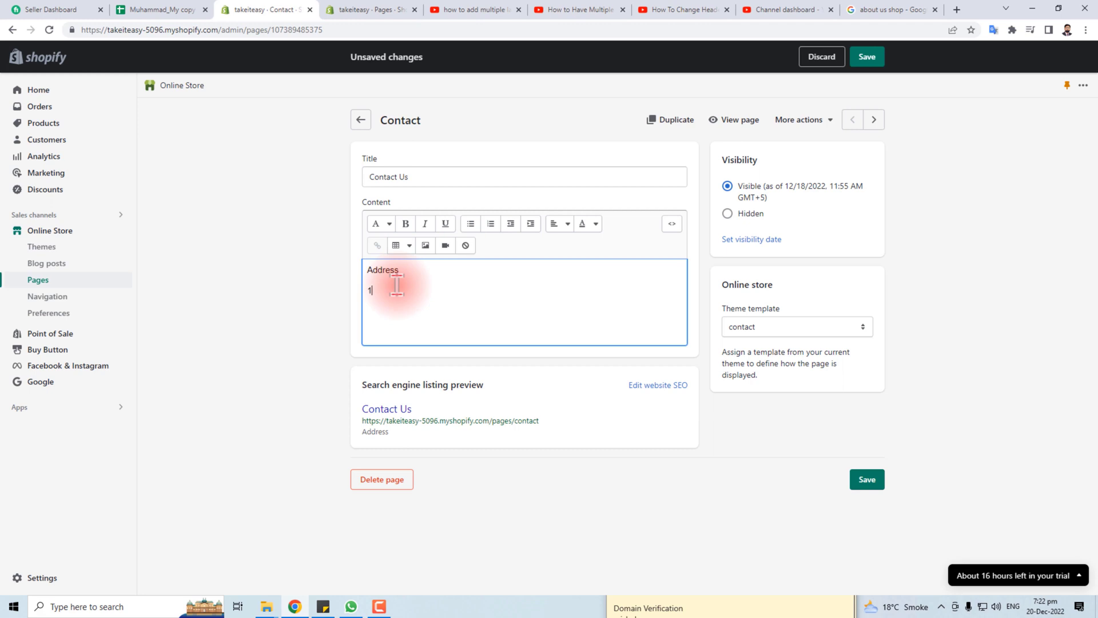
{"action": "type", "text": "a Okara Cant"}
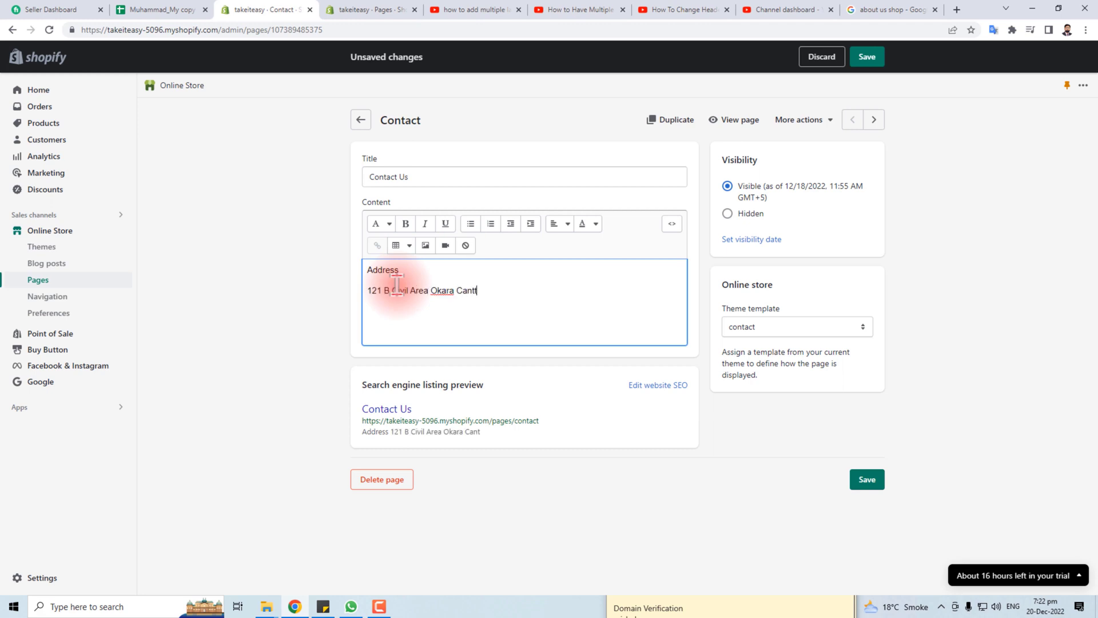
{"action": "left_click", "coordinate": [870, 483]}
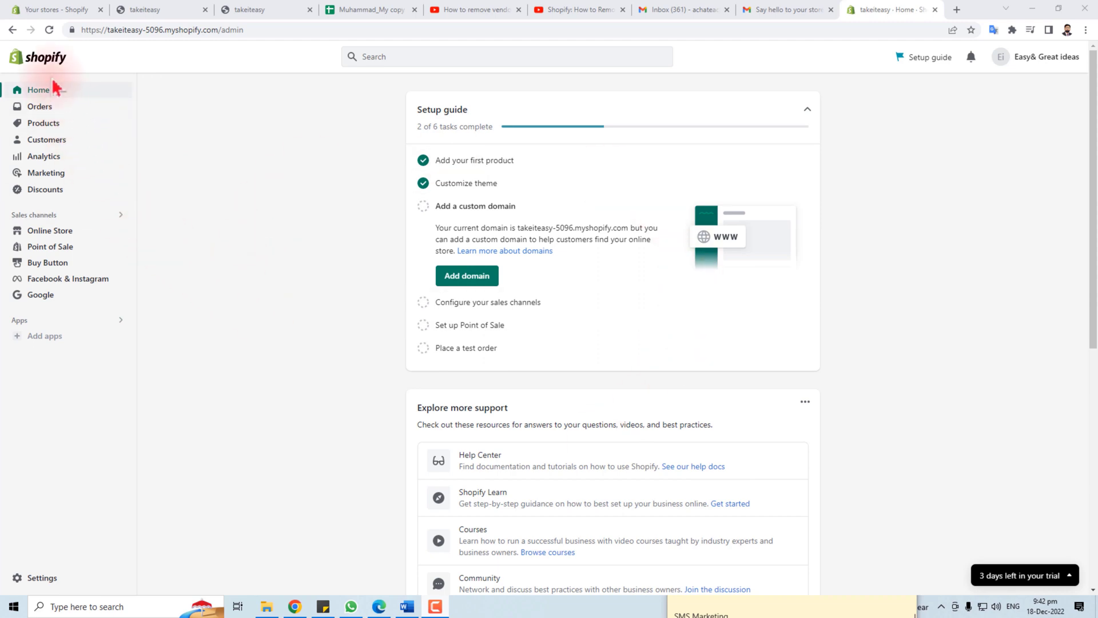
Start a new product titled 'Pizza'
{"action": "left_click", "coordinate": [45, 124]}
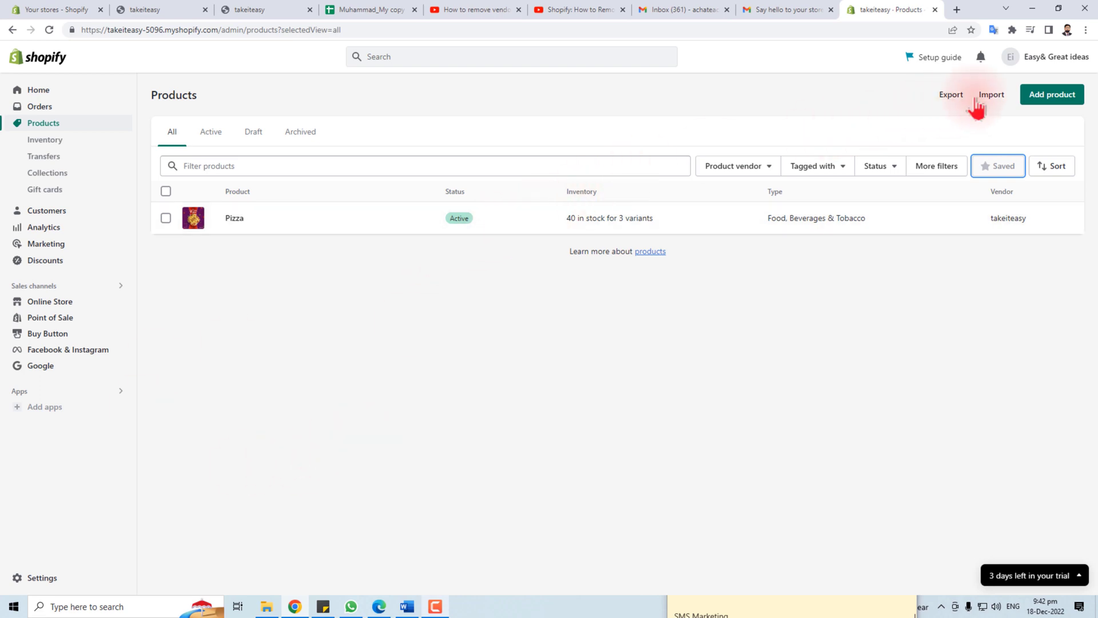
{"action": "left_click", "coordinate": [1049, 98]}
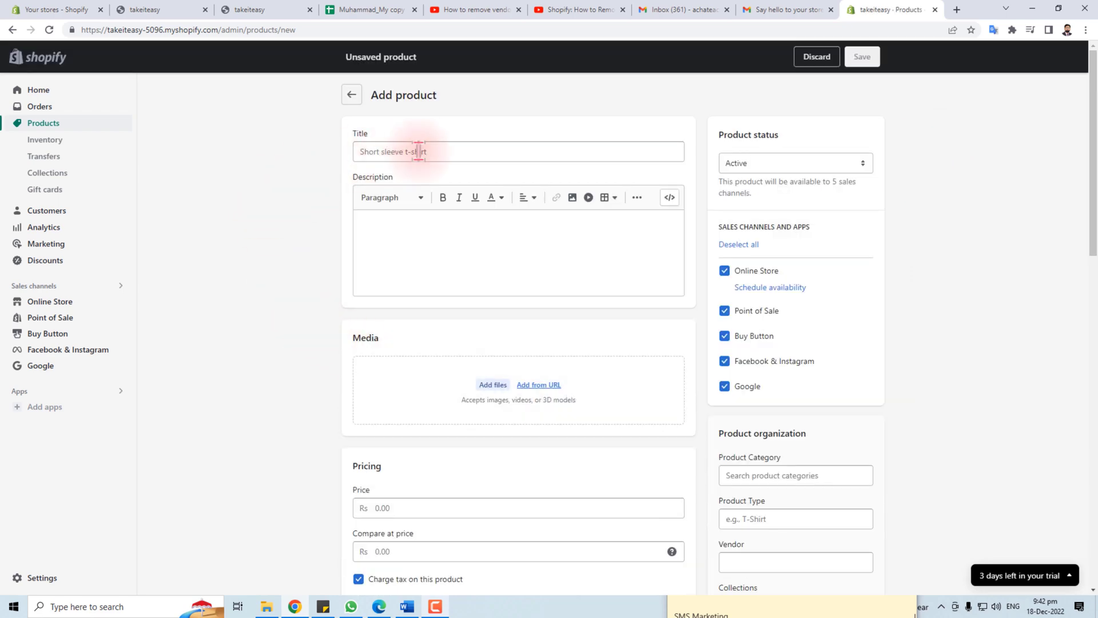
{"action": "scroll", "coordinate": [451, 419], "scroll_direction": "down", "scroll_amount": 18}
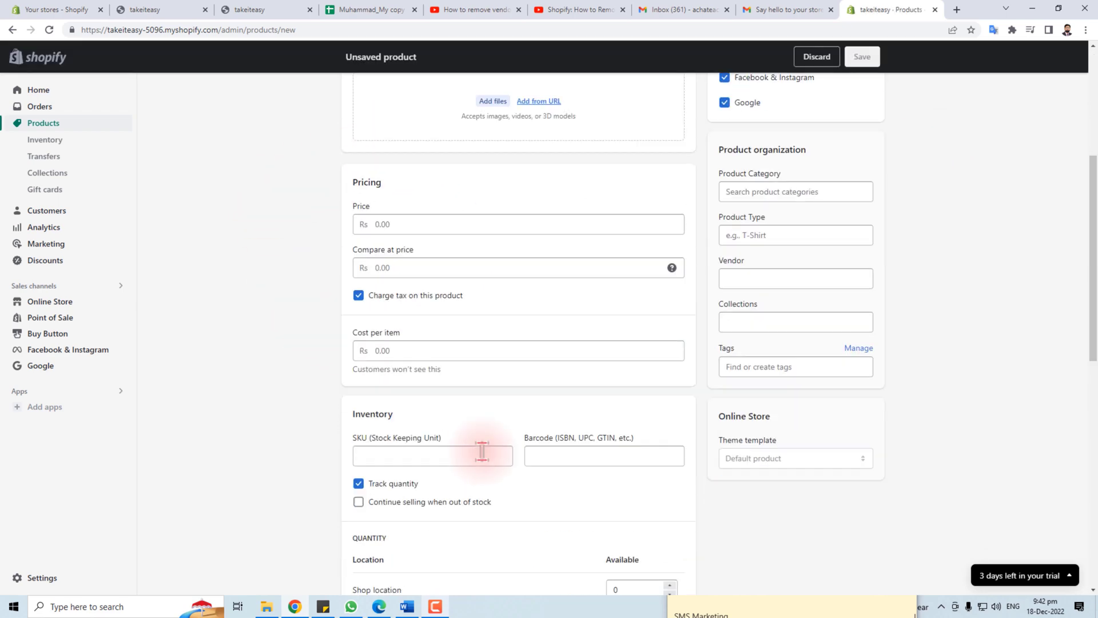
{"action": "scroll", "coordinate": [458, 435], "scroll_direction": "up", "scroll_amount": 16}
{"action": "scroll", "coordinate": [487, 463], "scroll_direction": "up", "scroll_amount": 2}
{"action": "left_click", "coordinate": [372, 152]}
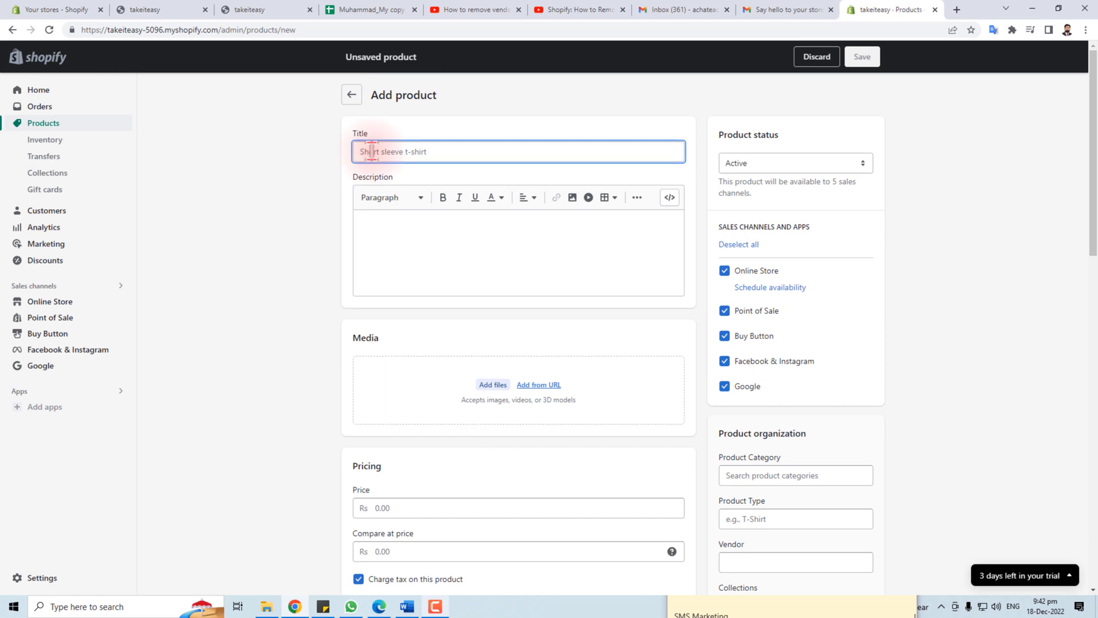
{"action": "type", "text": "Pi"}
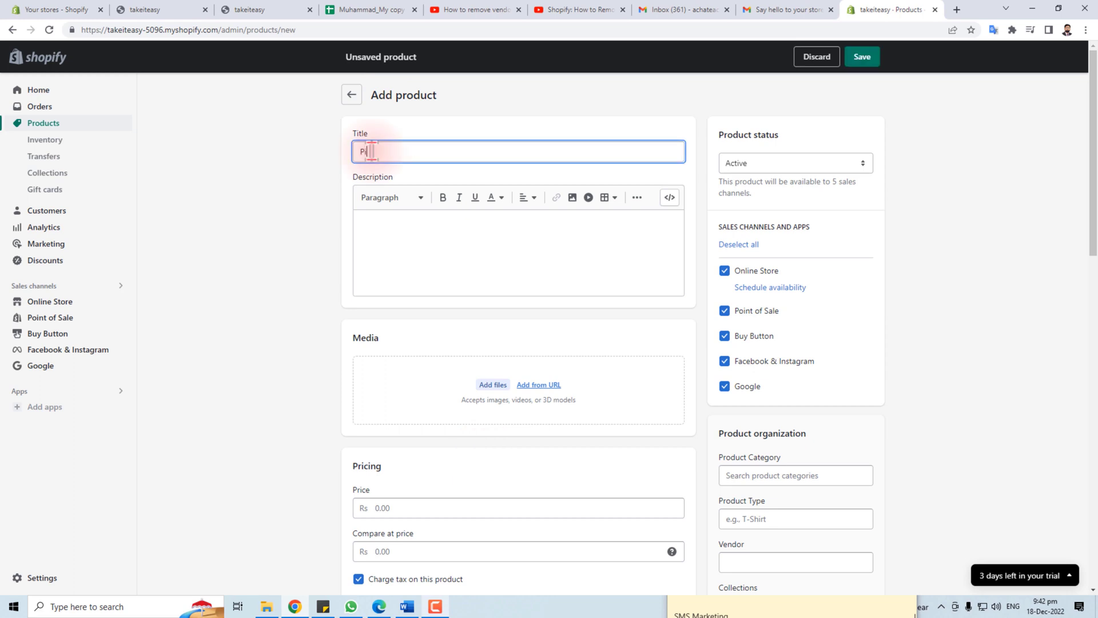
{"action": "type", "text": "zza"}
Copy a paragraph from the Word document into the Pizza product description
{"action": "left_click", "coordinate": [405, 229]}
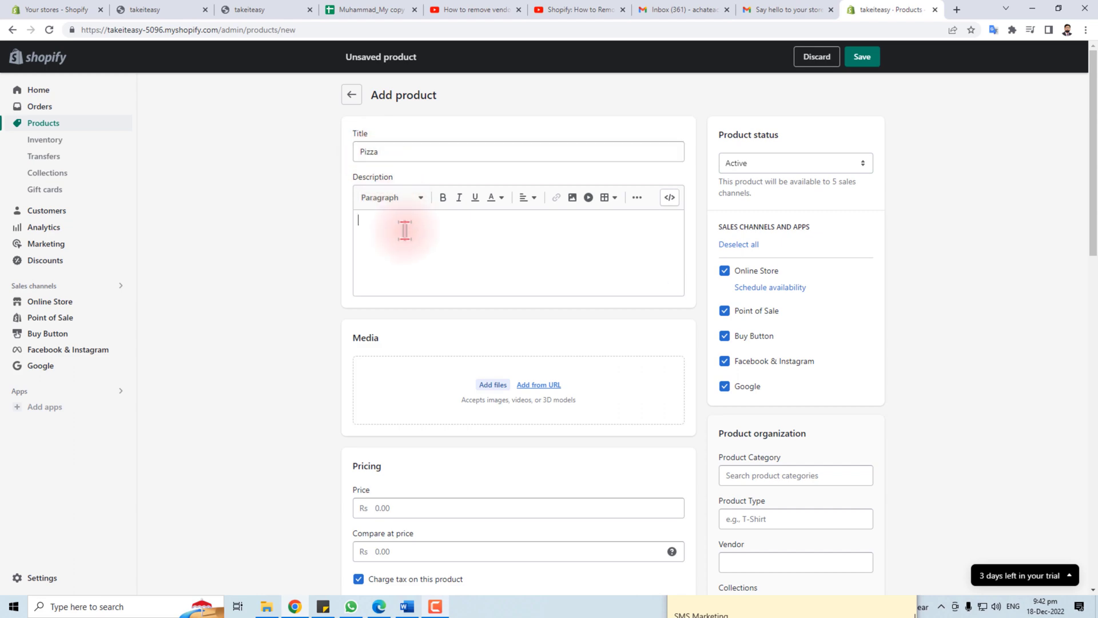
{"action": "left_click", "coordinate": [410, 613]}
{"action": "right_click", "coordinate": [645, 187]}
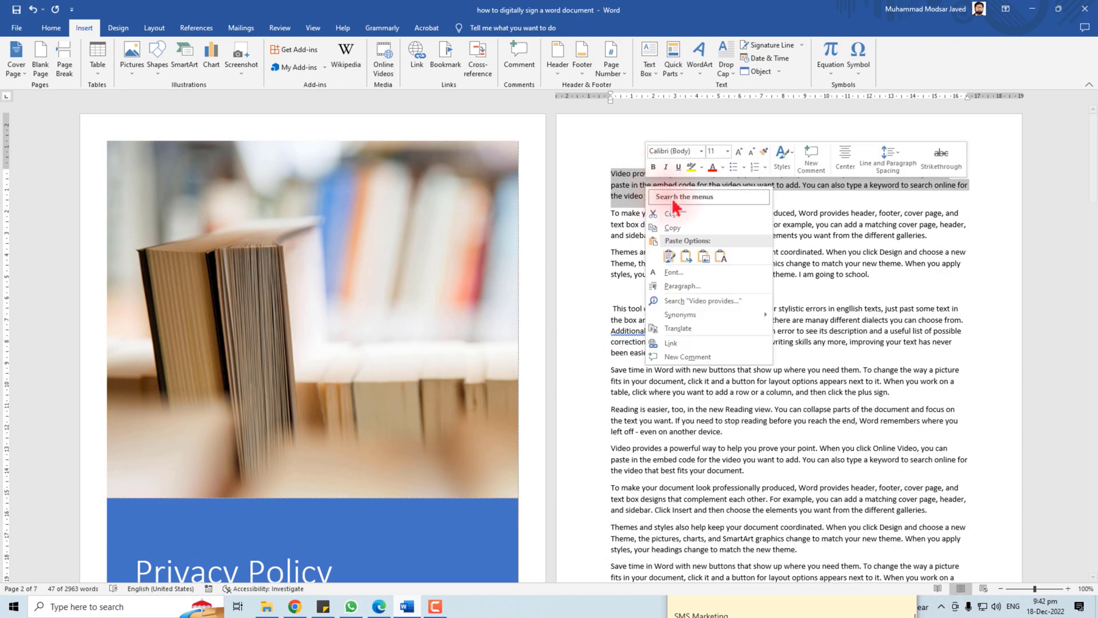
{"action": "left_click", "coordinate": [681, 226]}
{"action": "key", "text": "alt+Tab"}
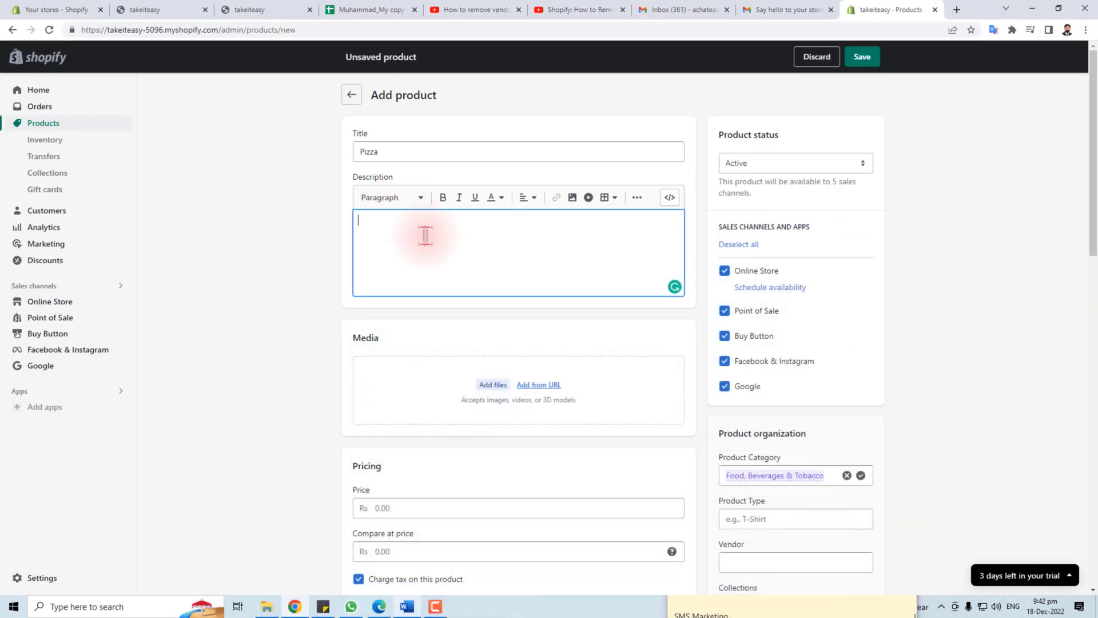
{"action": "key", "text": "ctrl+v"}
{"action": "left_click", "coordinate": [495, 389]}
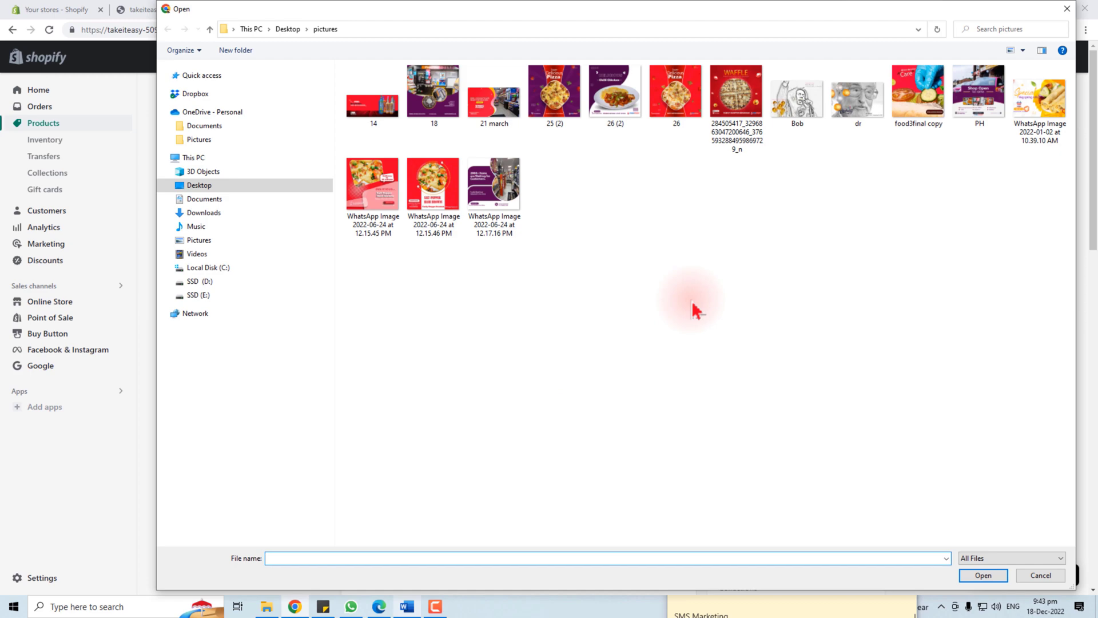
Upload the '25 (2)' pizza image and set the price to 1,000
{"action": "double_click", "coordinate": [558, 94]}
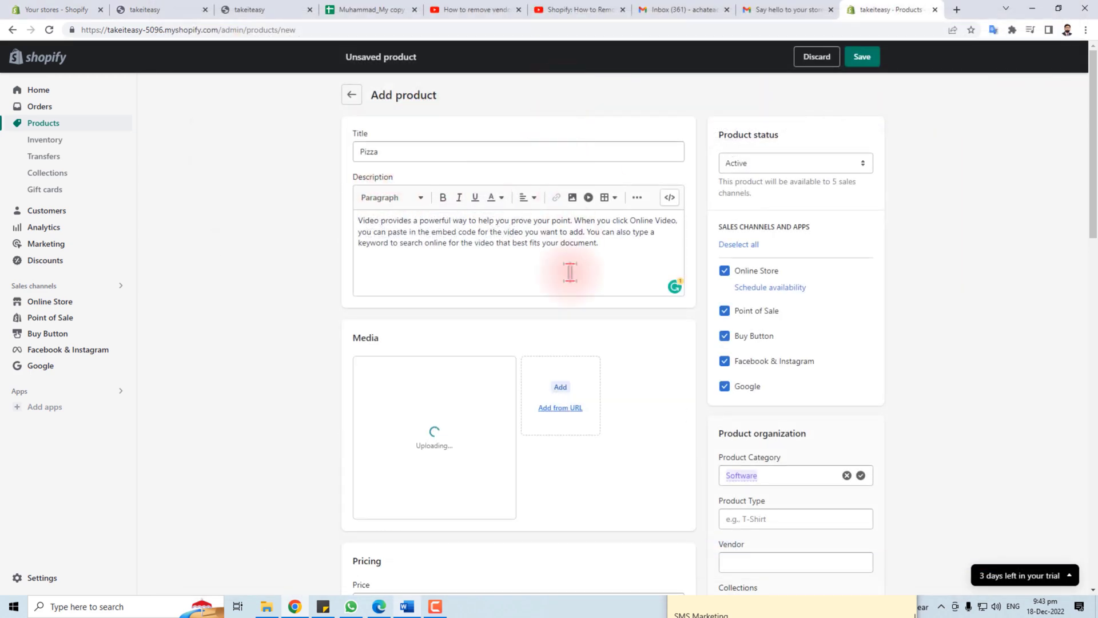
{"action": "scroll", "coordinate": [561, 491], "scroll_direction": "down", "scroll_amount": 4}
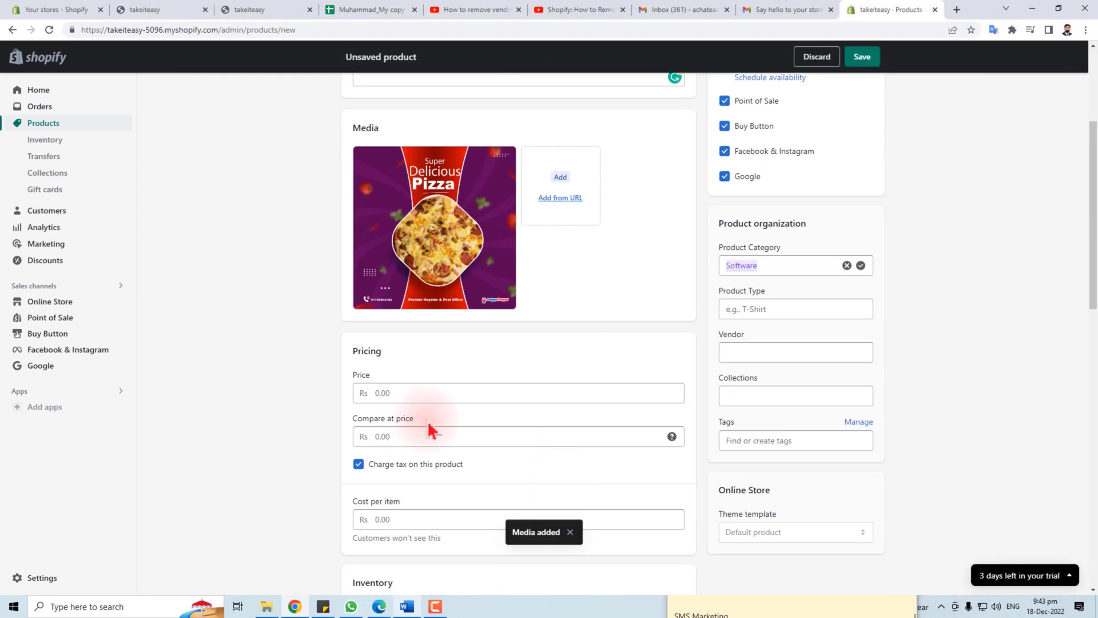
{"action": "left_click", "coordinate": [403, 393]}
{"action": "type", "text": "1,00"}
{"action": "type", "text": "000"}
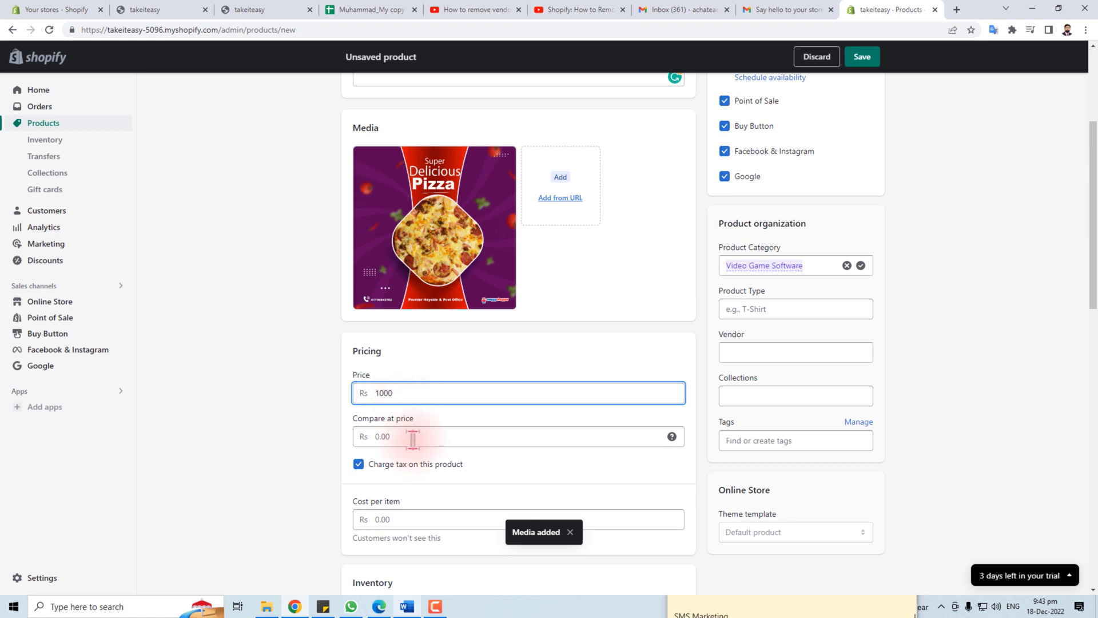
Set compare-at price 800 and cost per item 200, giving an 80% margin
{"action": "left_click", "coordinate": [411, 437]}
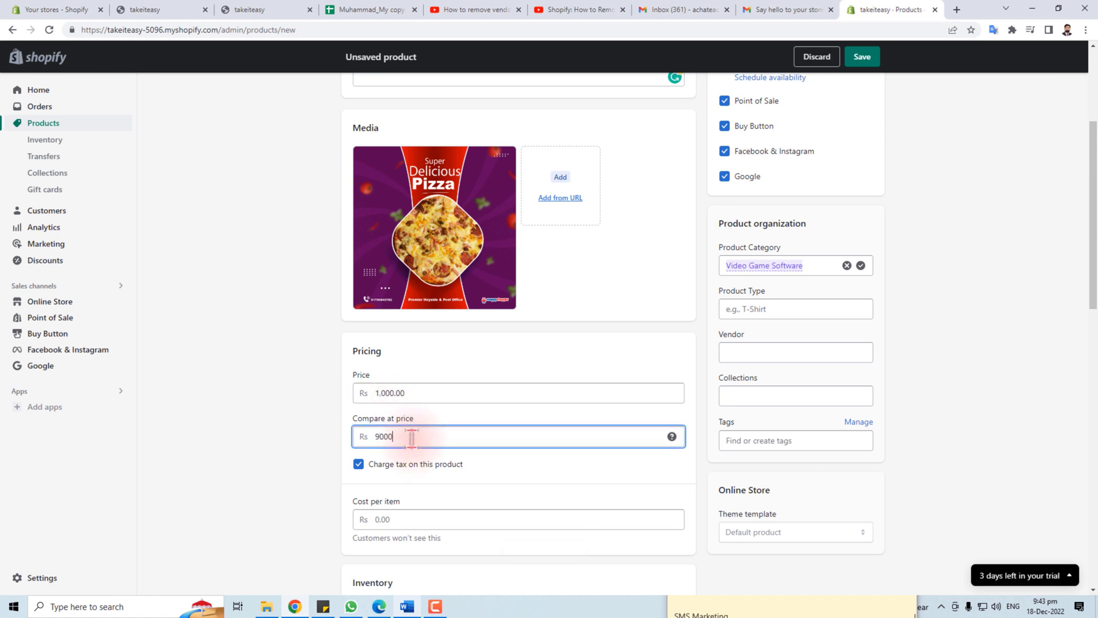
{"action": "type", "text": "9000"}
{"action": "left_click", "coordinate": [381, 520]}
{"action": "scroll", "coordinate": [405, 515], "scroll_direction": "down", "scroll_amount": 3}
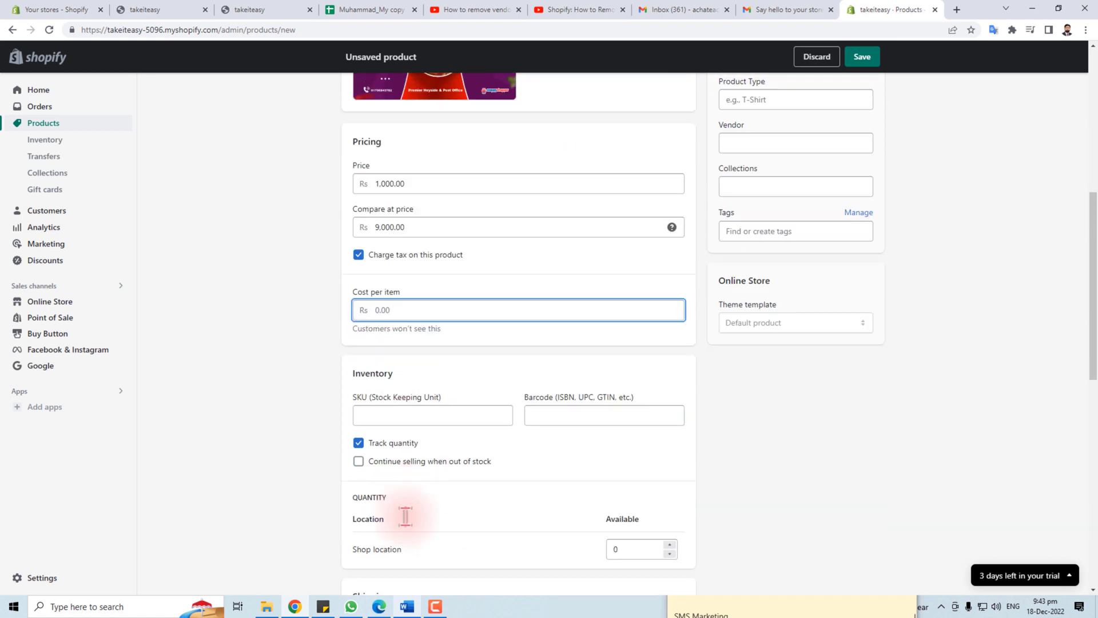
{"action": "scroll", "coordinate": [306, 415], "scroll_direction": "up", "scroll_amount": 3}
{"action": "type", "text": "5000"}
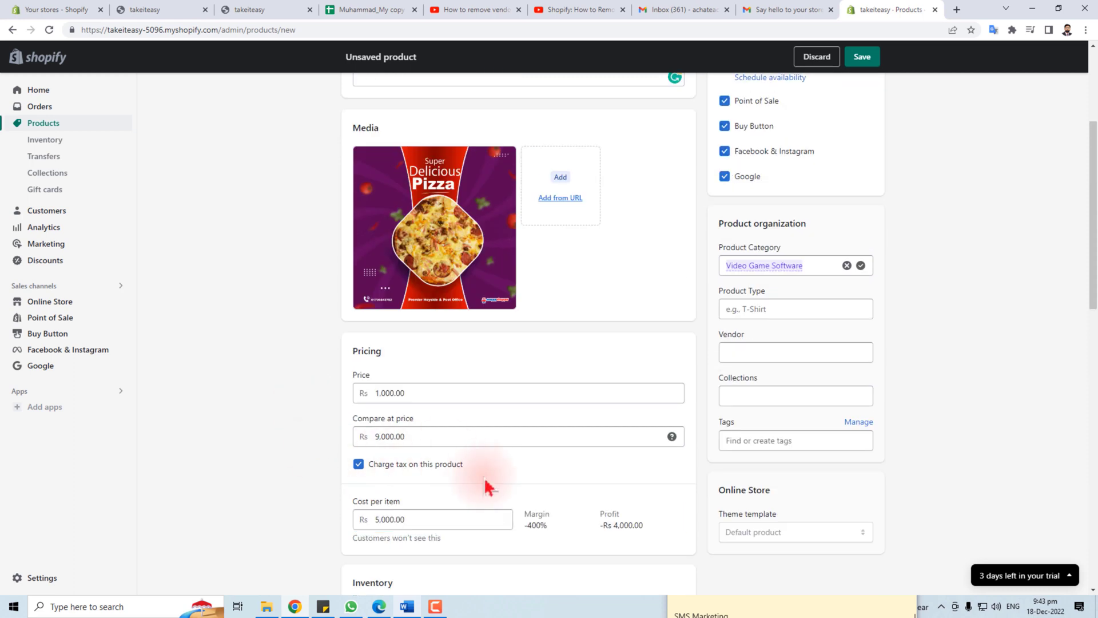
{"action": "left_click", "coordinate": [422, 436]}
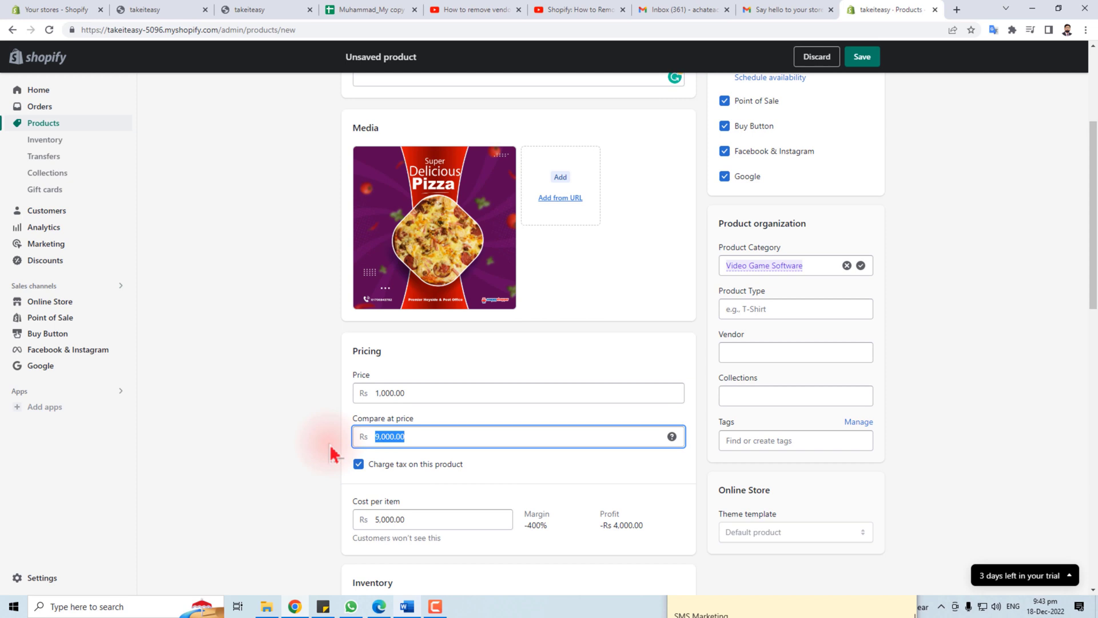
{"action": "type", "text": "80"}
{"action": "key", "text": "Tab"}
{"action": "key", "text": "Tab"}
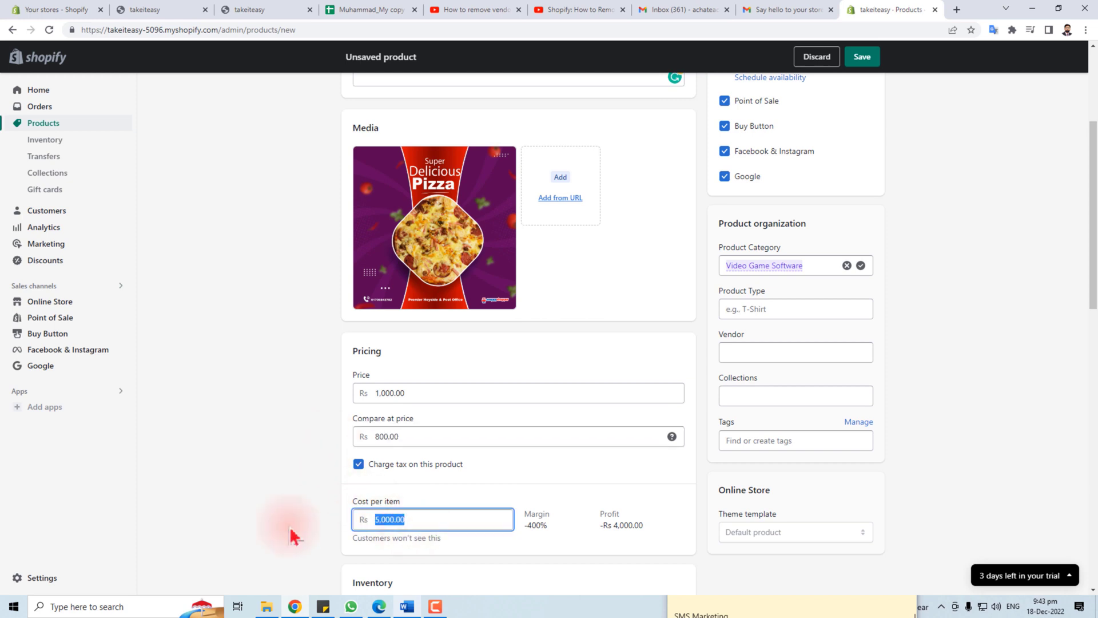
{"action": "type", "text": "200"}
{"action": "left_click", "coordinate": [529, 530]}
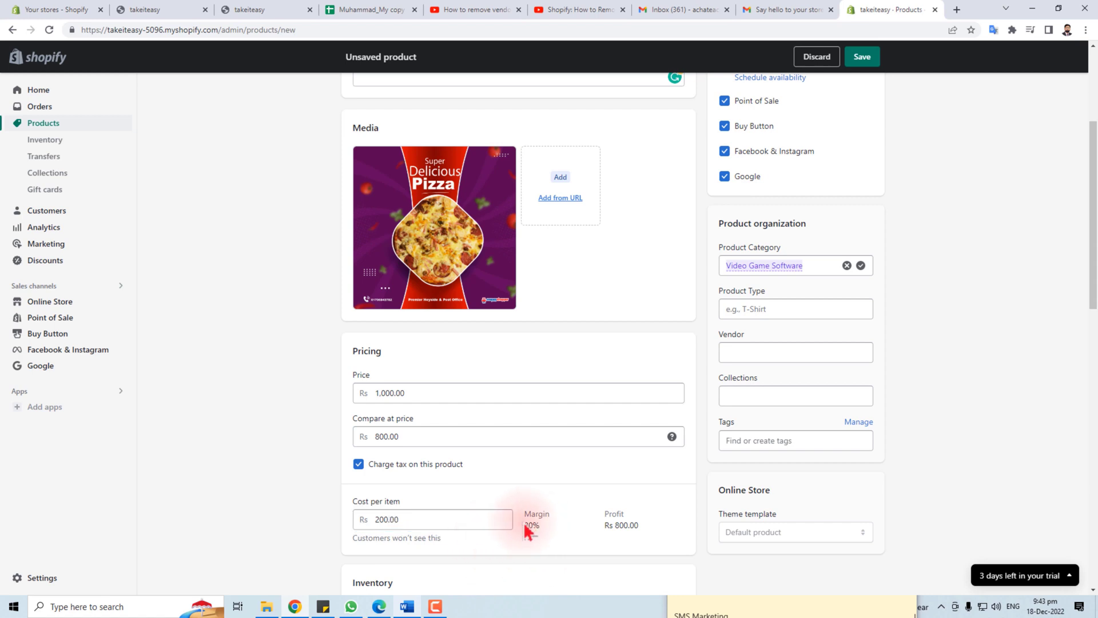
{"action": "double_click", "coordinate": [529, 525]}
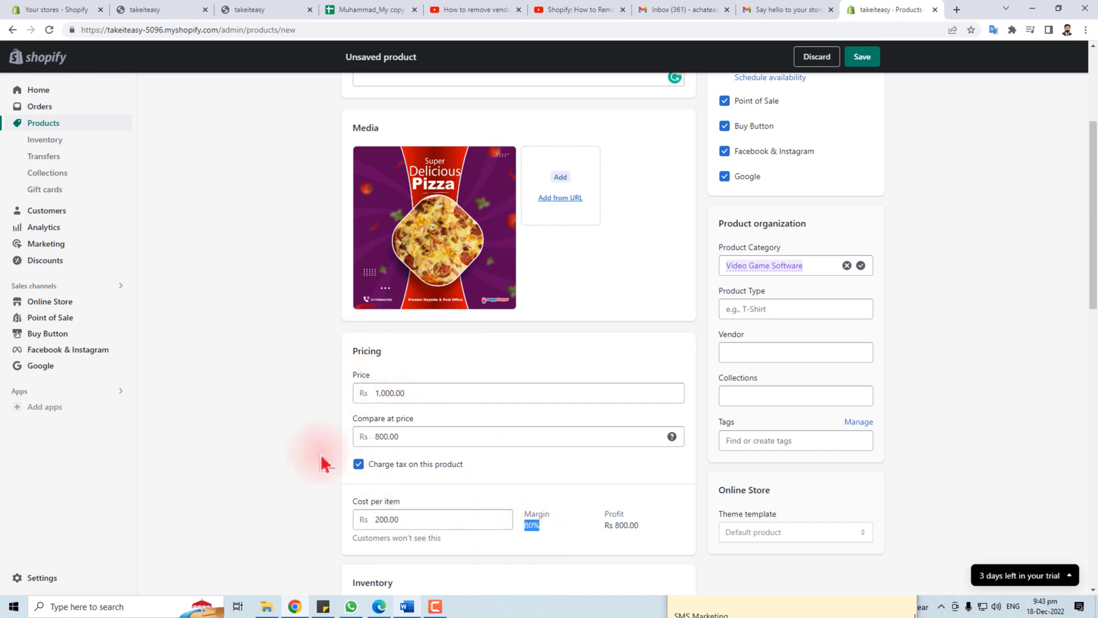
{"action": "scroll", "coordinate": [598, 534], "scroll_direction": "down", "scroll_amount": 1}
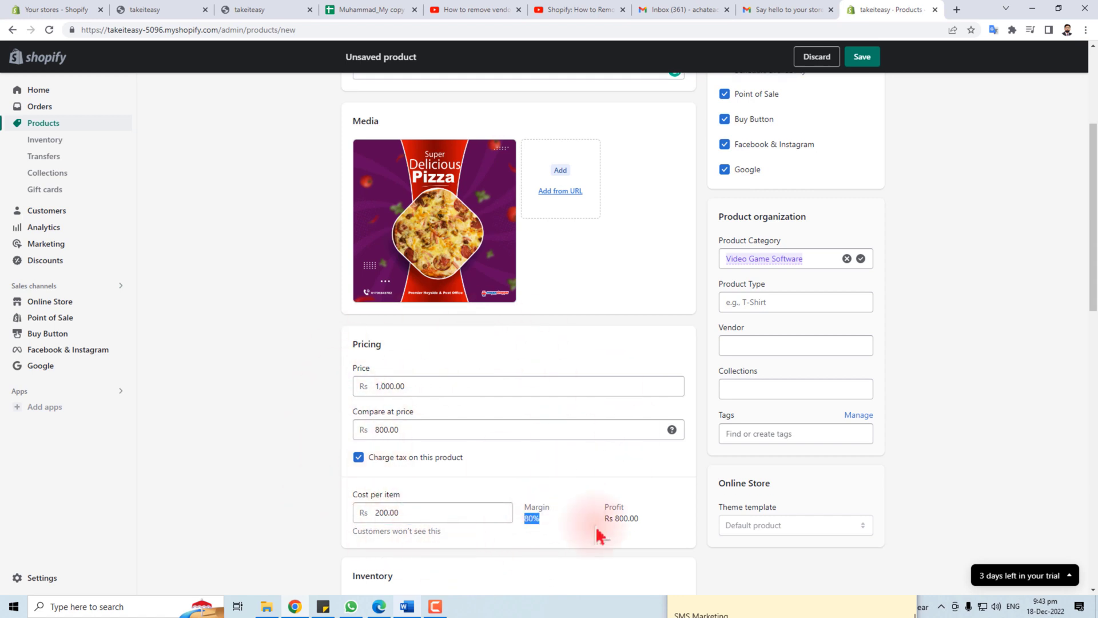
{"action": "scroll", "coordinate": [598, 534], "scroll_direction": "down", "scroll_amount": 3}
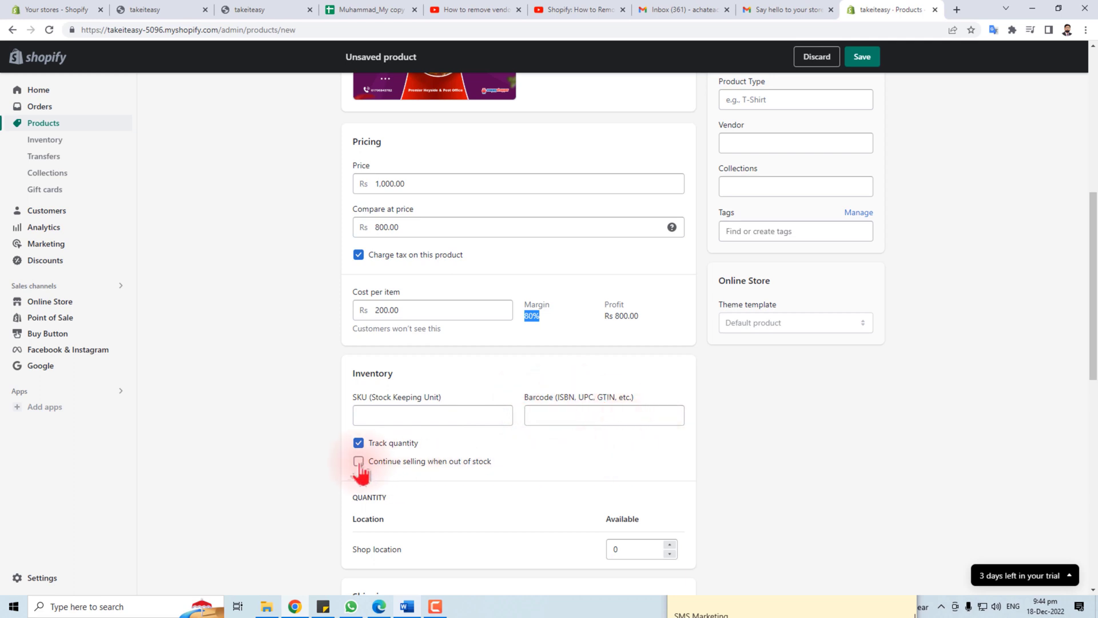
Set 100 available at Shop location and a 0.25 kg weight, then save
{"action": "scroll", "coordinate": [549, 465], "scroll_direction": "down", "scroll_amount": 3}
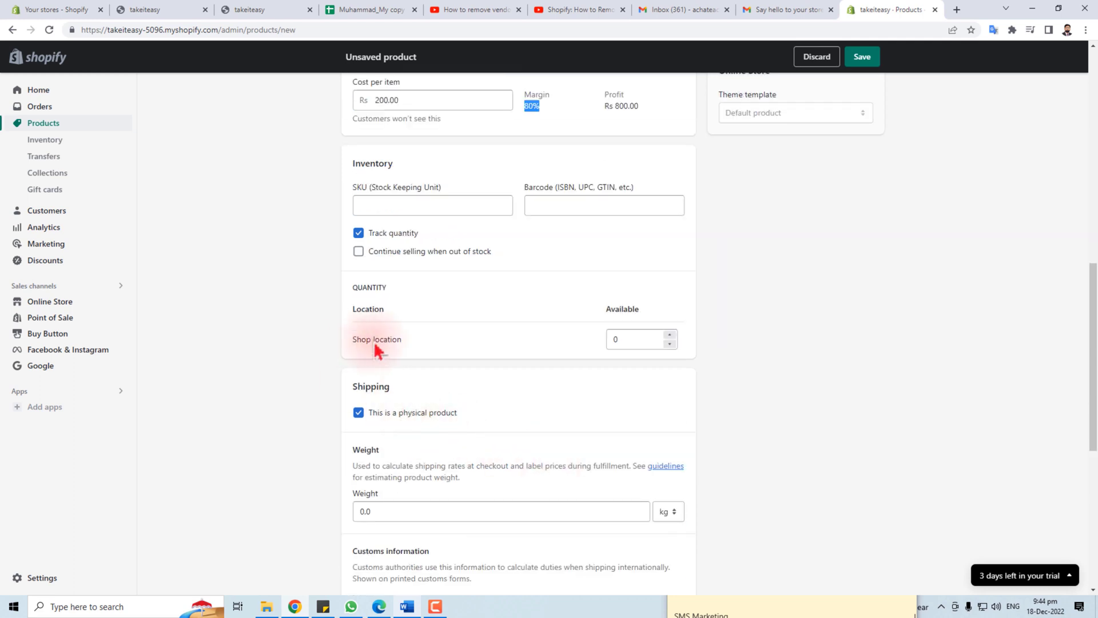
{"action": "double_click", "coordinate": [671, 337]}
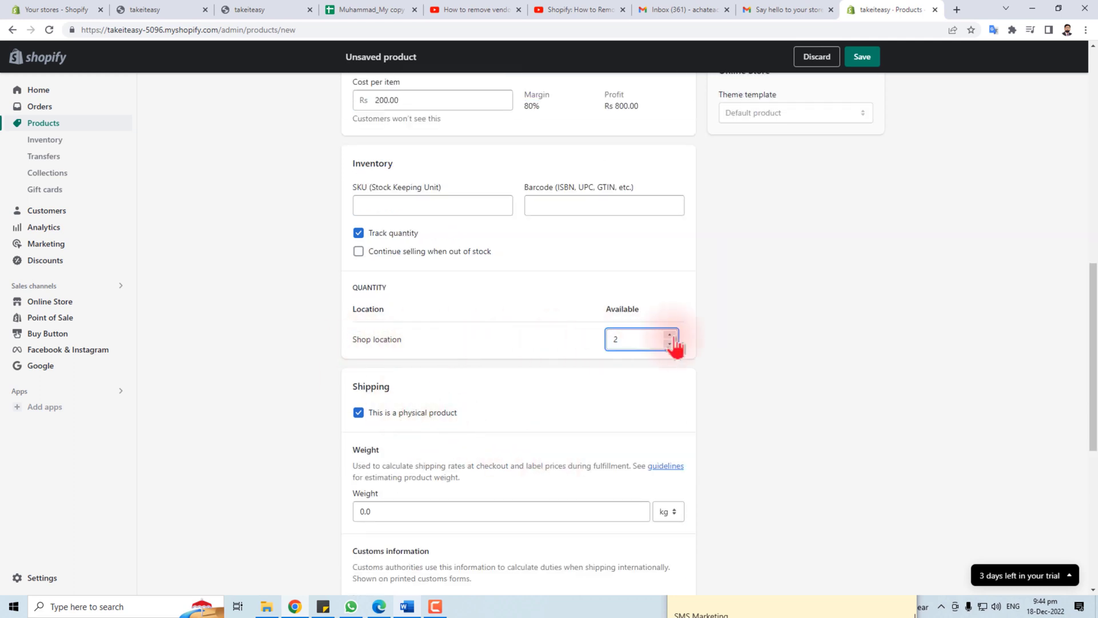
{"action": "left_click_drag", "start_coordinate": [673, 338], "coordinate": [574, 344]}
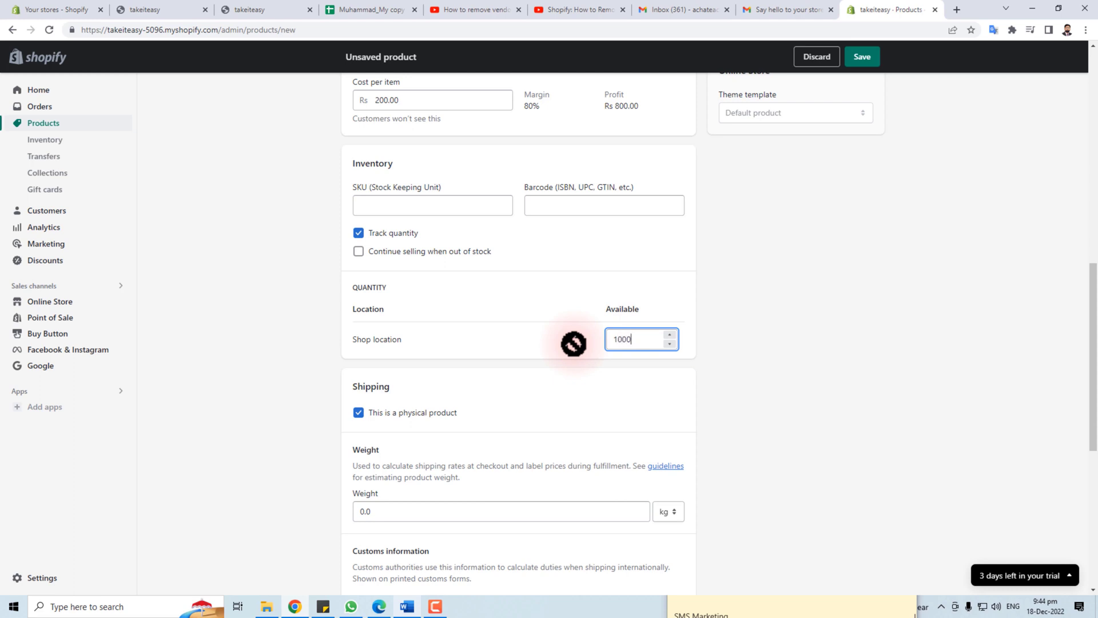
{"action": "scroll", "coordinate": [582, 417], "scroll_direction": "down", "scroll_amount": 3}
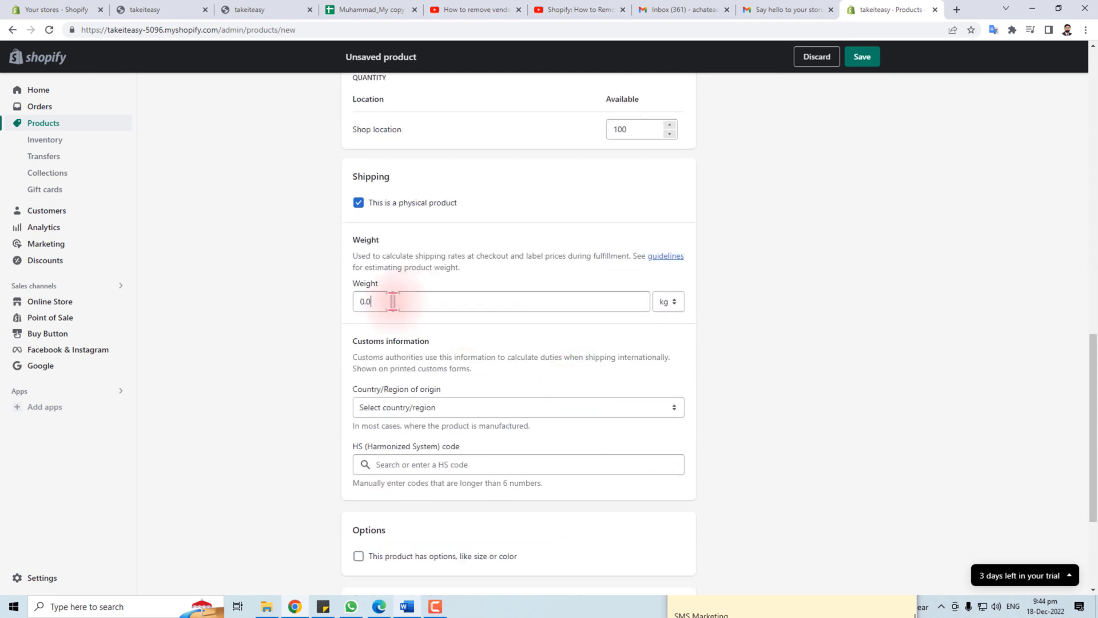
{"action": "left_click_drag", "start_coordinate": [392, 302], "coordinate": [309, 317]}
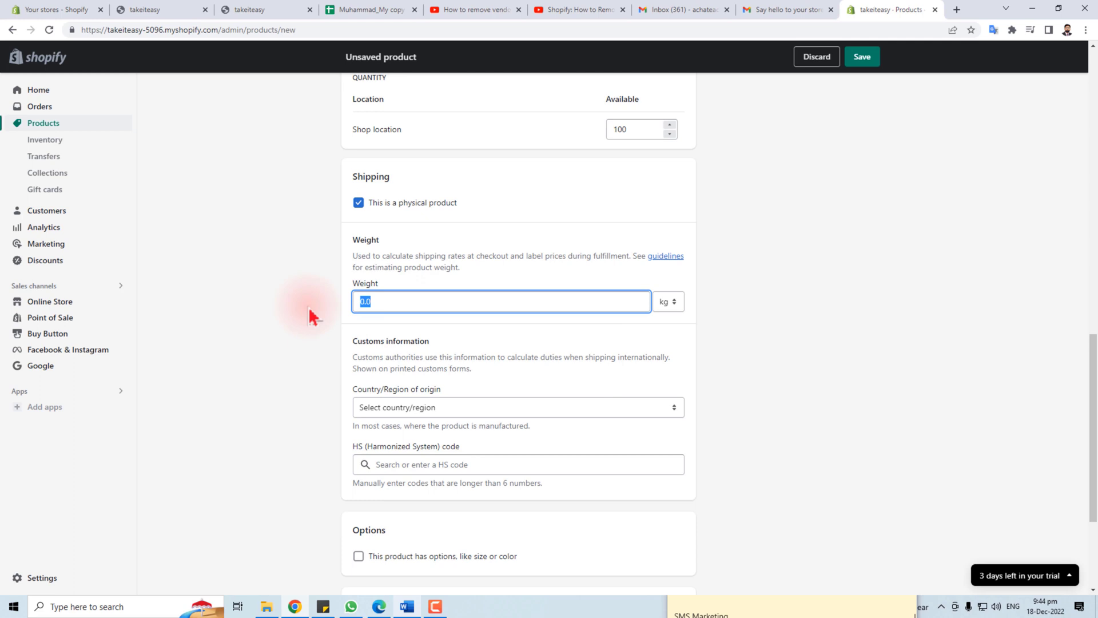
{"action": "key", "text": "Return"}
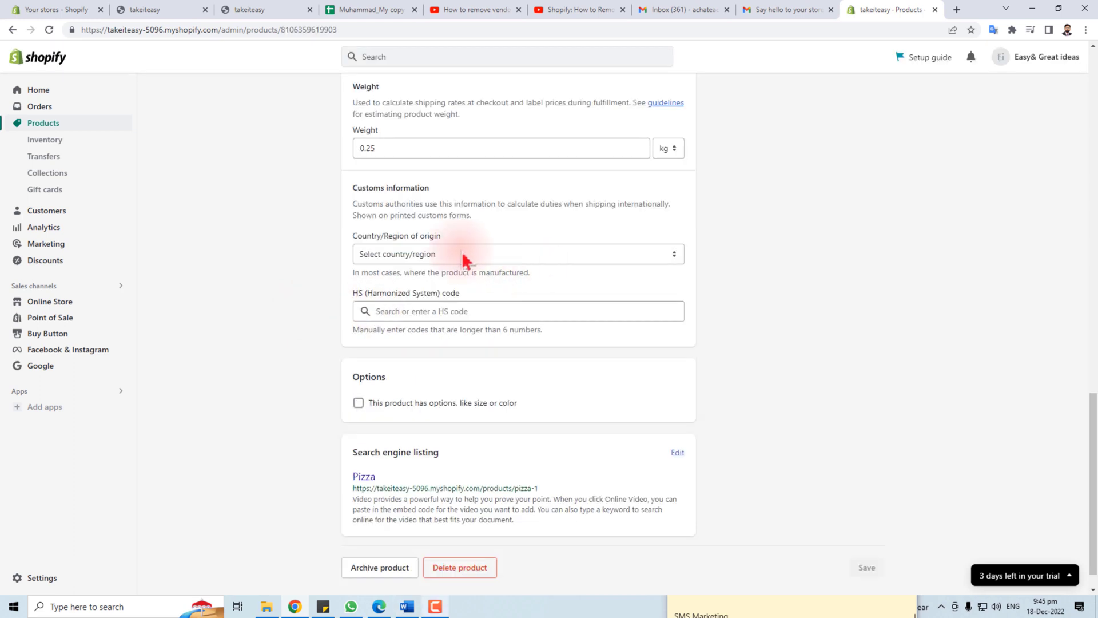
Set Pakistan as the Pizza's country of origin
{"action": "left_click", "coordinate": [465, 257]}
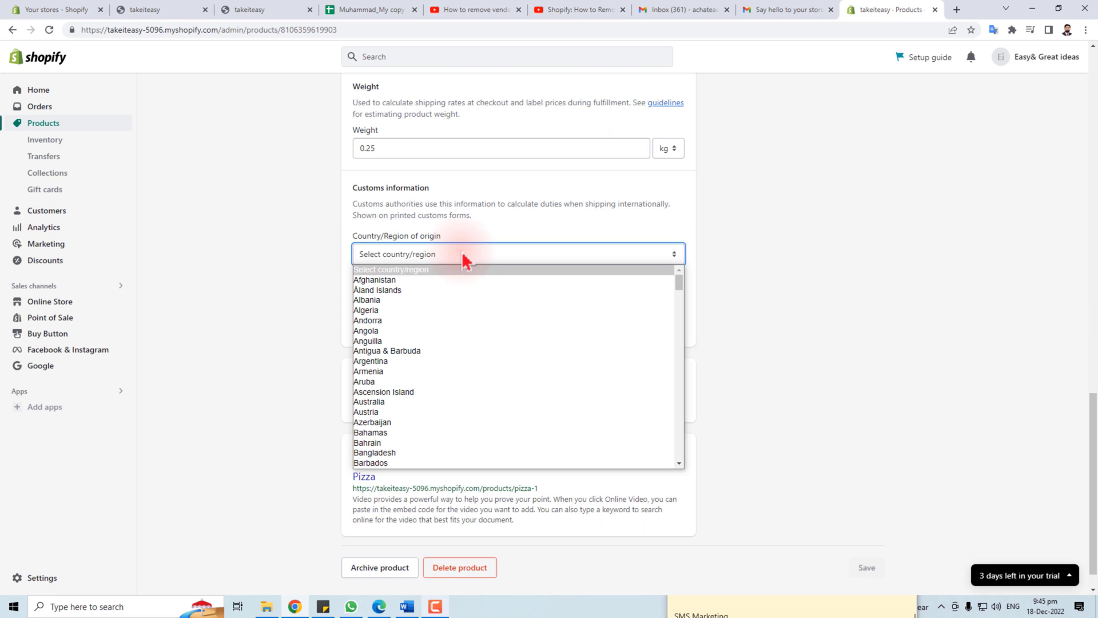
{"action": "type", "text": "p"}
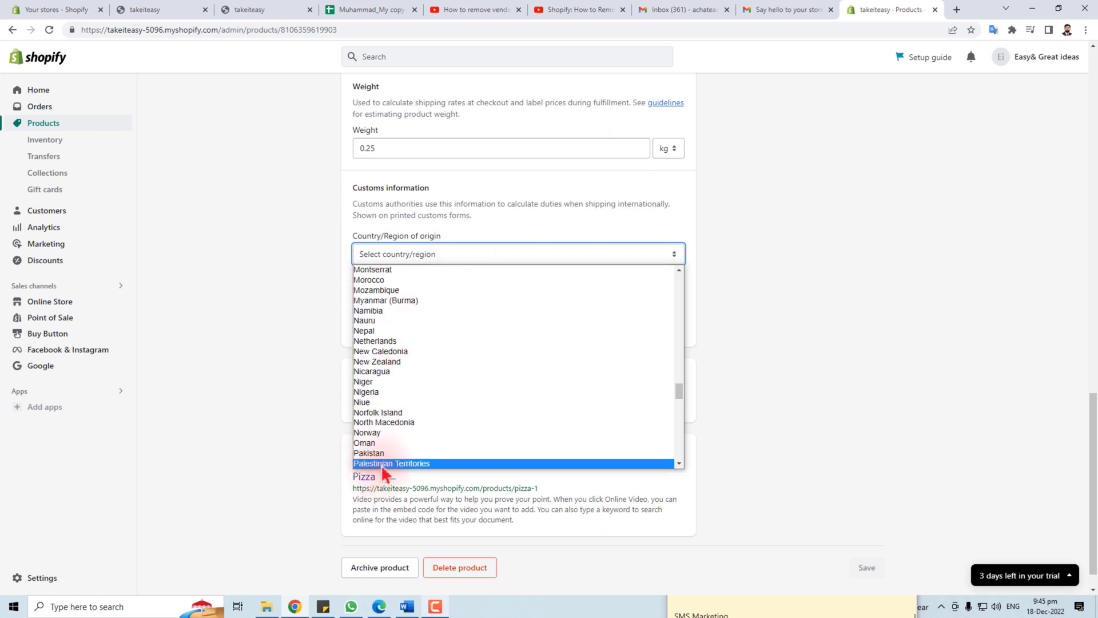
{"action": "left_click", "coordinate": [379, 457]}
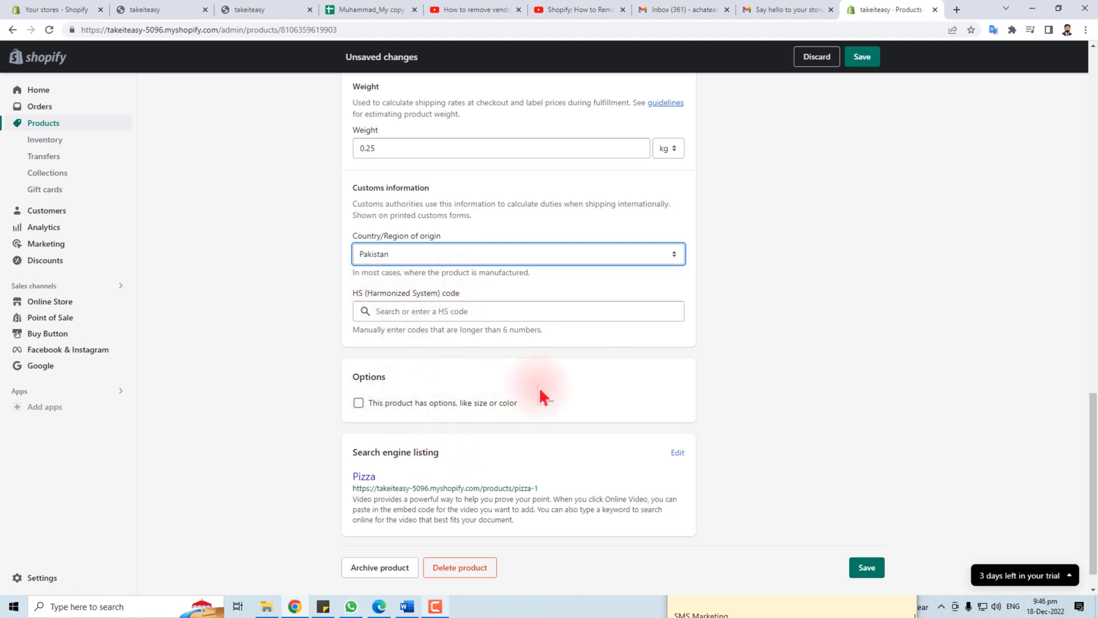
{"action": "left_click", "coordinate": [359, 403]}
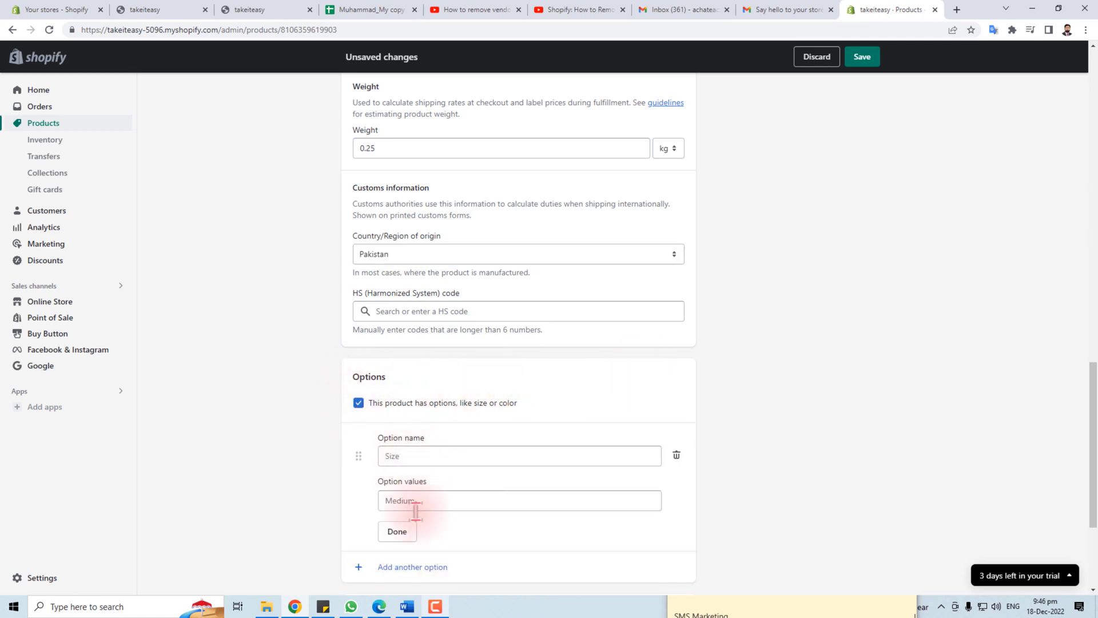
Add a Size option with values Samll, Medium and large
{"action": "type", "text": "Samll"}
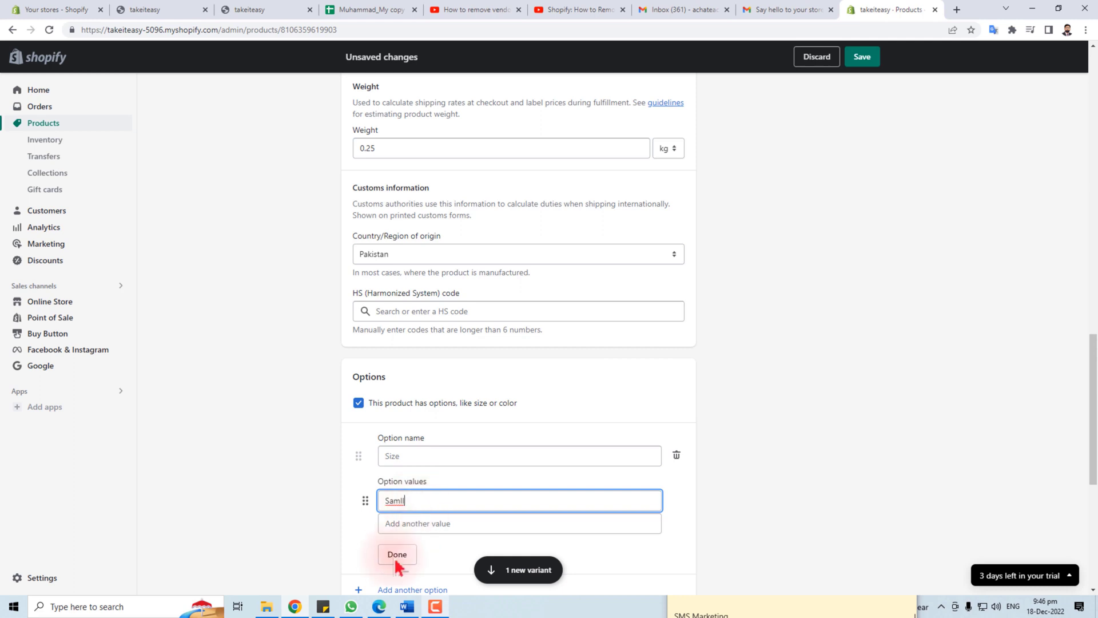
{"action": "left_click", "coordinate": [412, 522]}
{"action": "scroll", "coordinate": [427, 503], "scroll_direction": "down", "scroll_amount": 4}
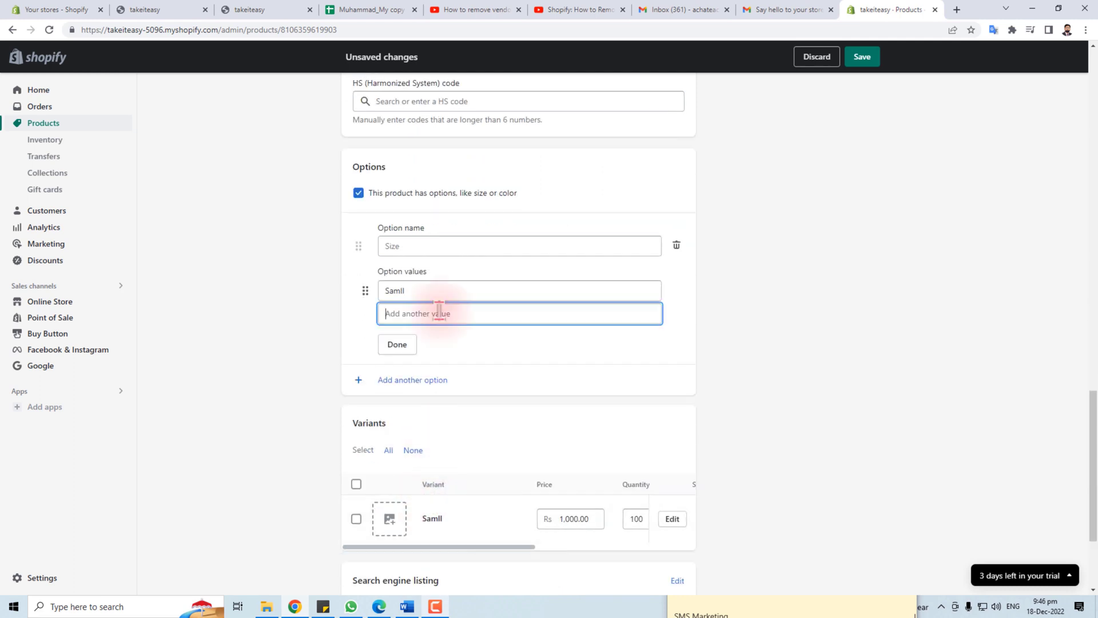
{"action": "type", "text": "Medi"}
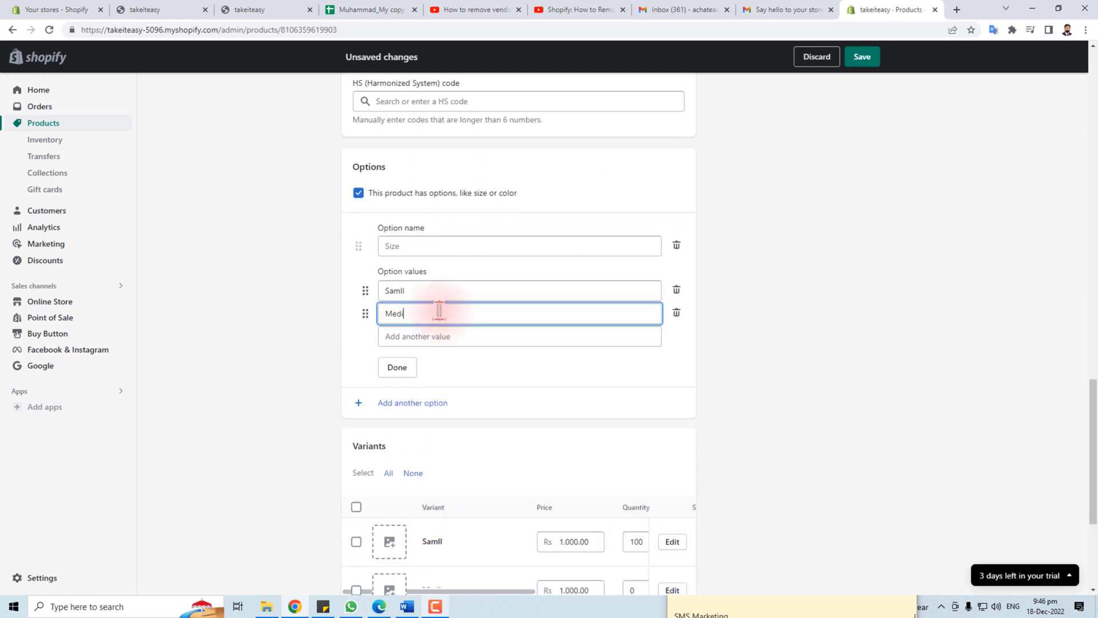
{"action": "type", "text": "um"}
{"action": "left_click", "coordinate": [440, 336]}
{"action": "type", "text": "large"}
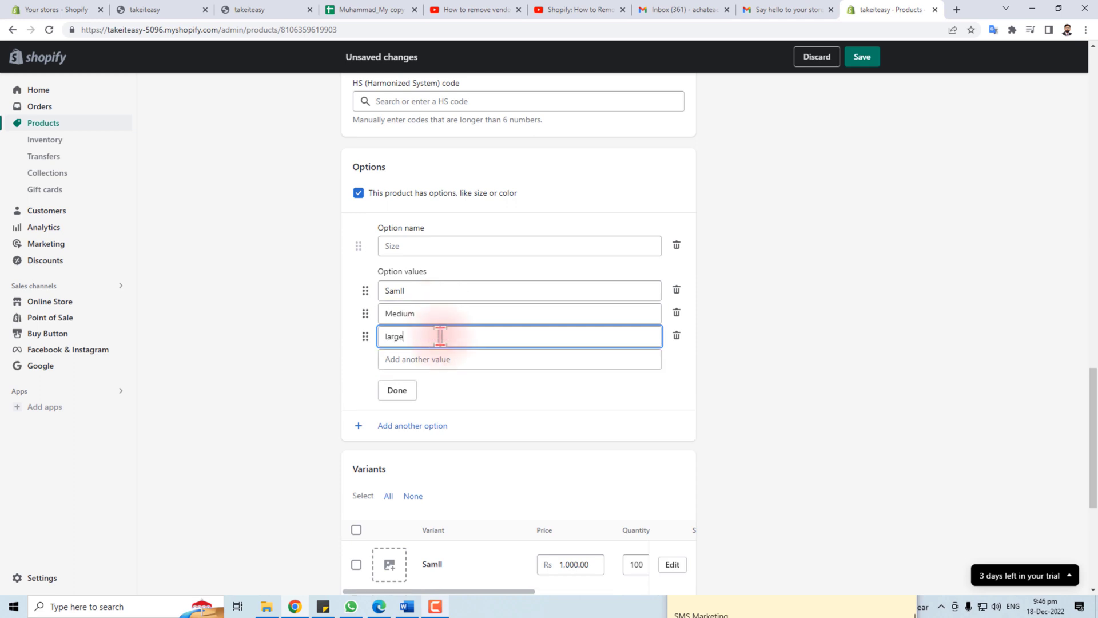
{"action": "left_click", "coordinate": [406, 390]}
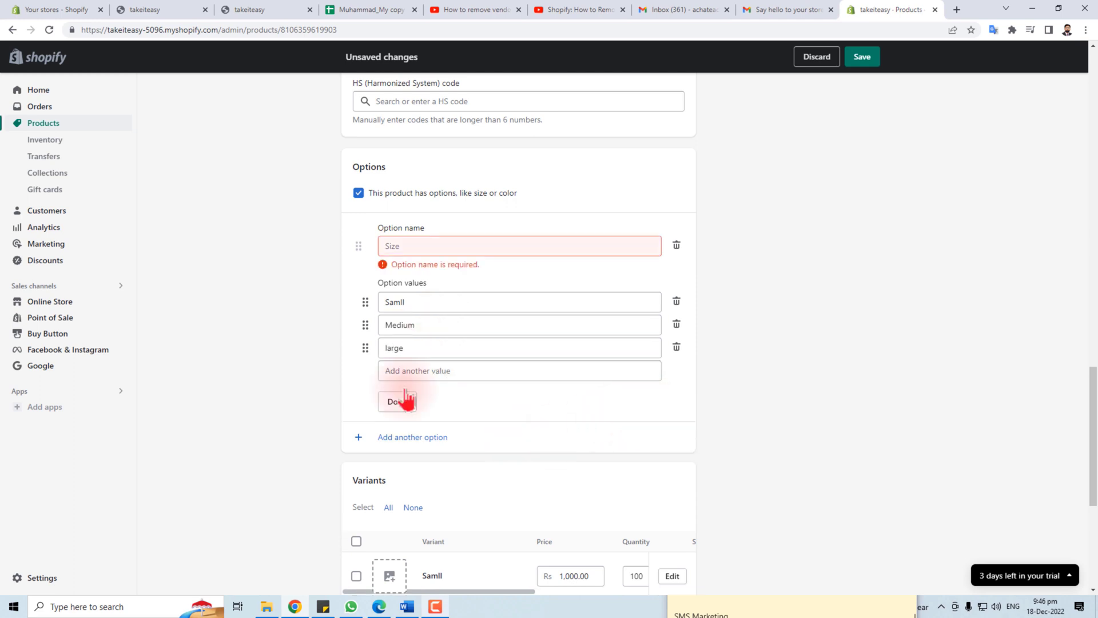
{"action": "left_click", "coordinate": [456, 242]}
{"action": "left_click", "coordinate": [404, 275]}
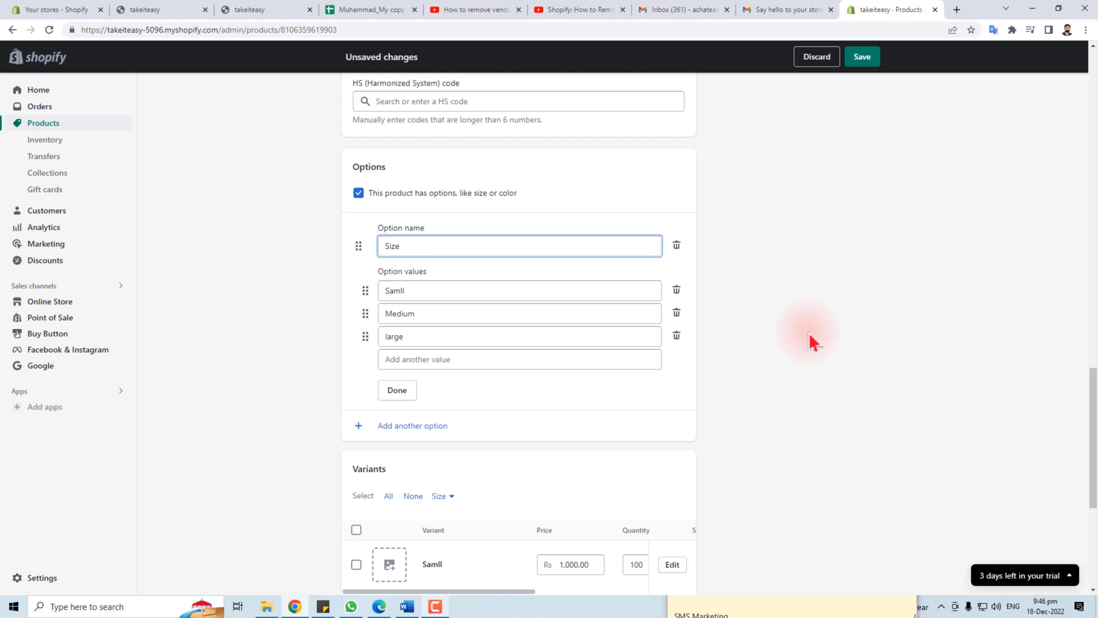
{"action": "left_click", "coordinate": [397, 390]}
Price the Samll variant at Rs 500.00 and Medium at Rs 800.00
{"action": "left_click", "coordinate": [673, 233]}
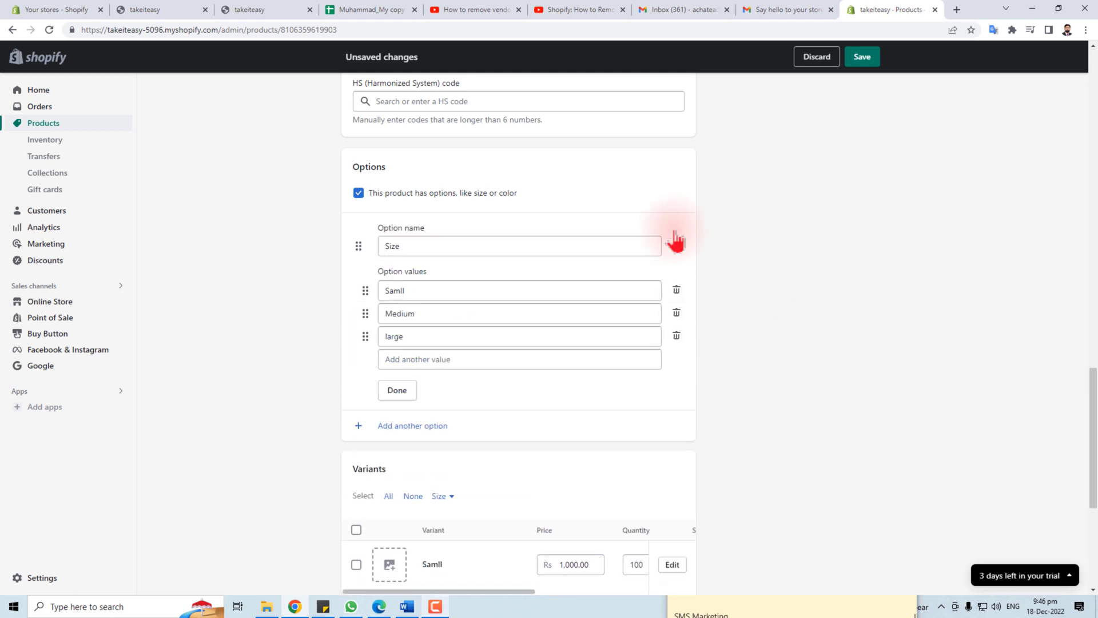
{"action": "scroll", "coordinate": [534, 463], "scroll_direction": "down", "scroll_amount": 3}
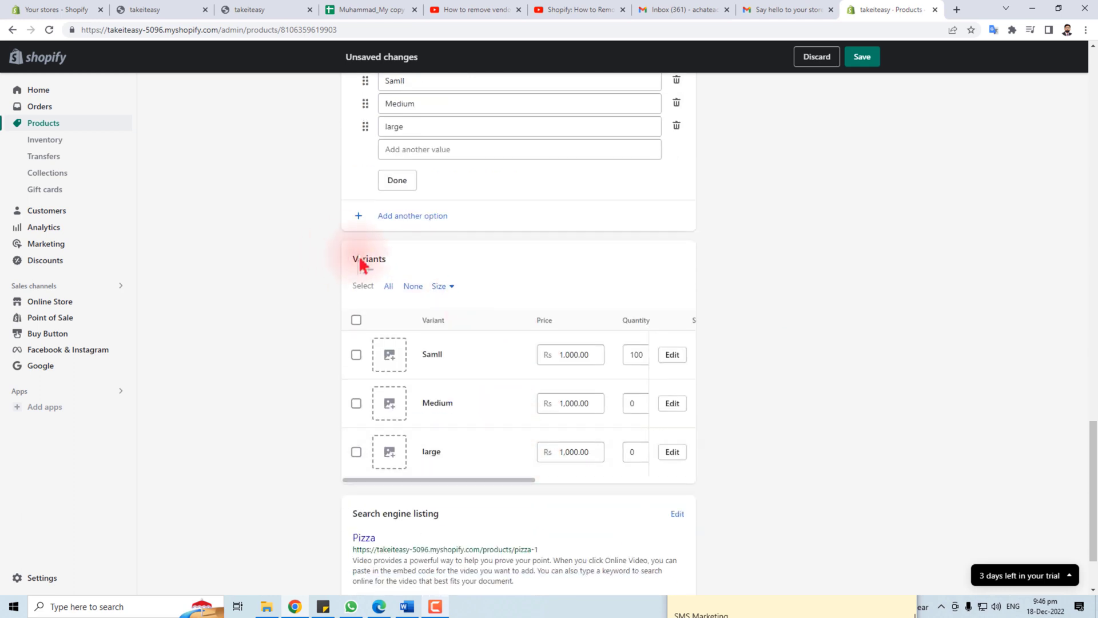
{"action": "left_click_drag", "start_coordinate": [354, 264], "coordinate": [410, 262]}
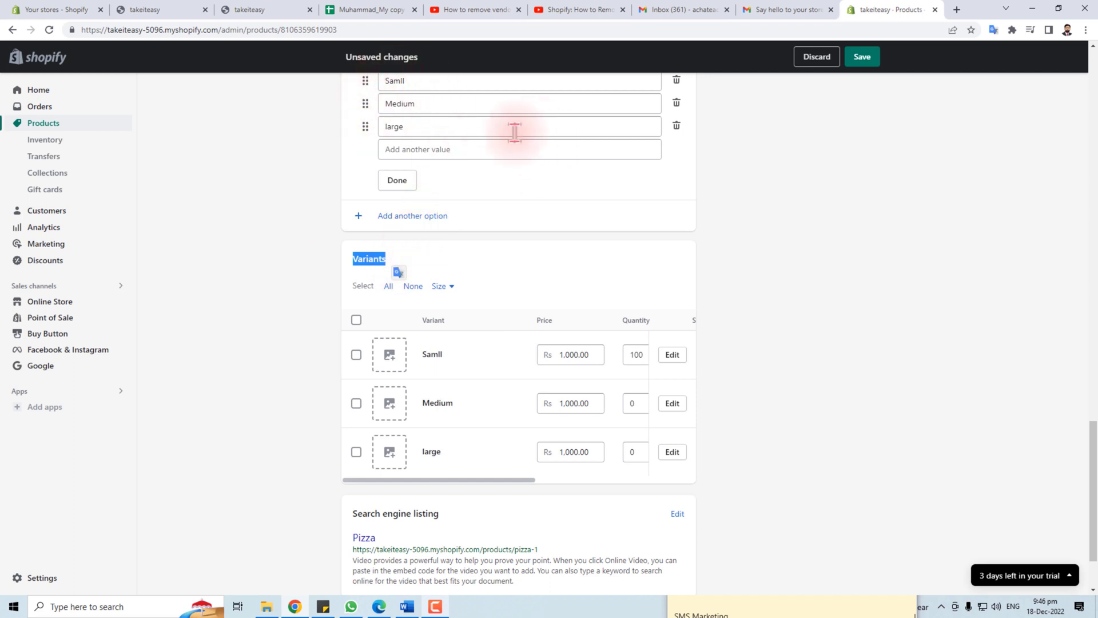
{"action": "left_click", "coordinate": [567, 355]}
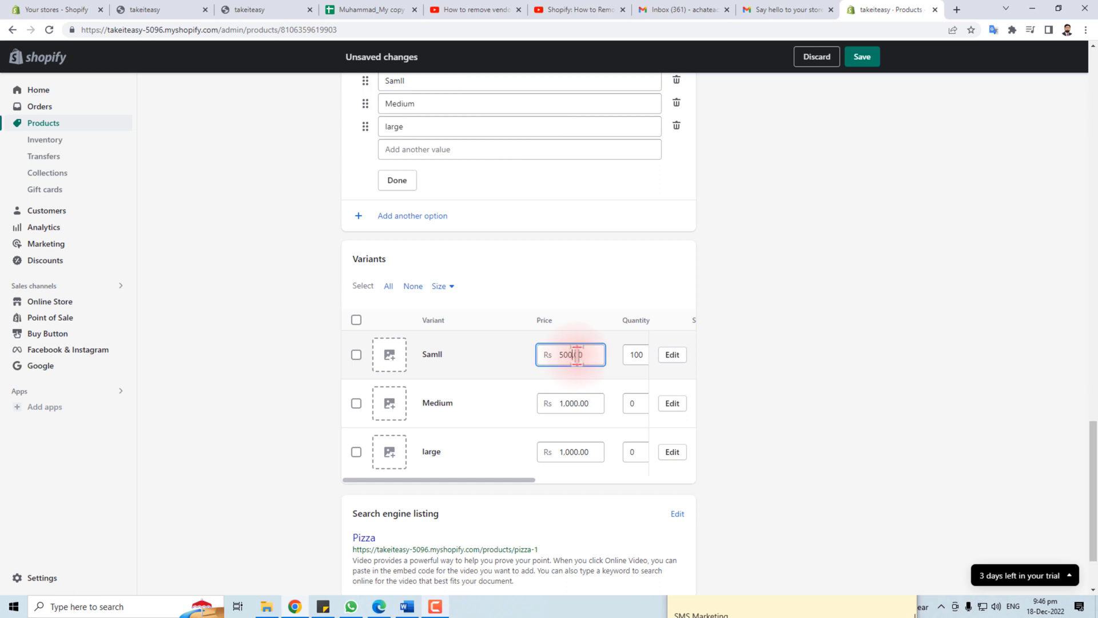
{"action": "left_click_drag", "start_coordinate": [560, 407], "coordinate": [575, 405]}
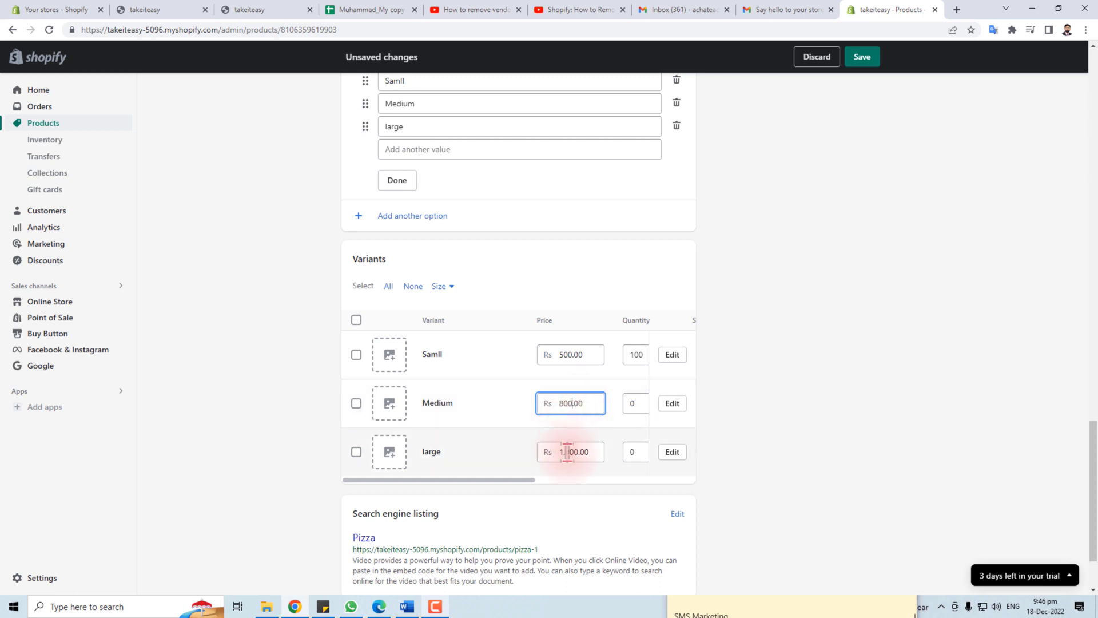
Upload the waffle, rolls and red pizza promo pictures, assigning the red pizza to large
{"action": "left_click", "coordinate": [390, 359]}
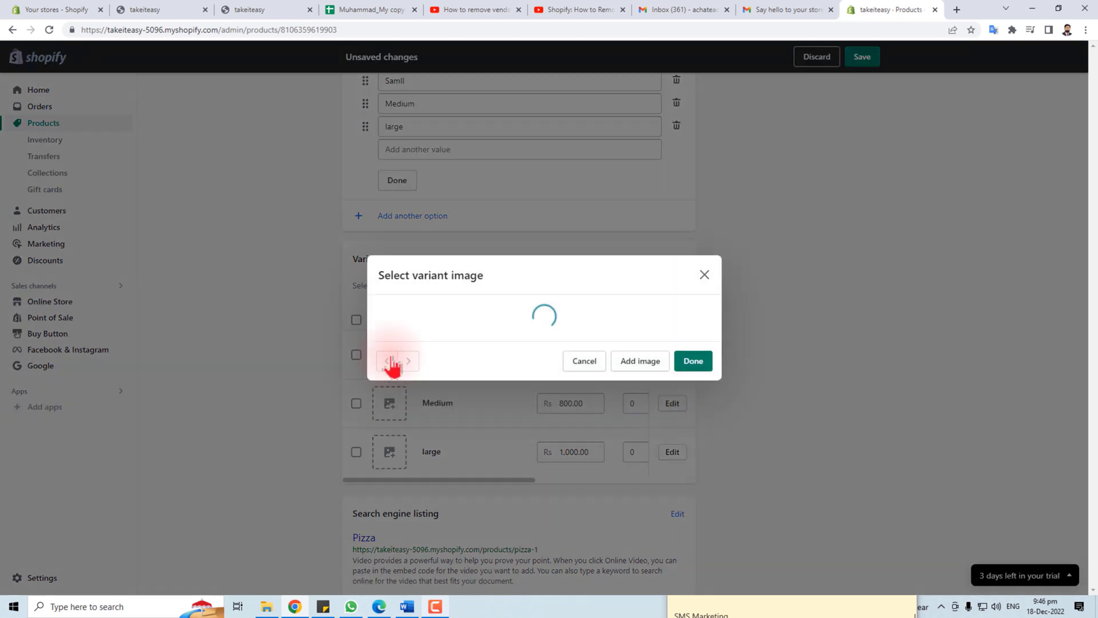
{"action": "left_click", "coordinate": [417, 342]}
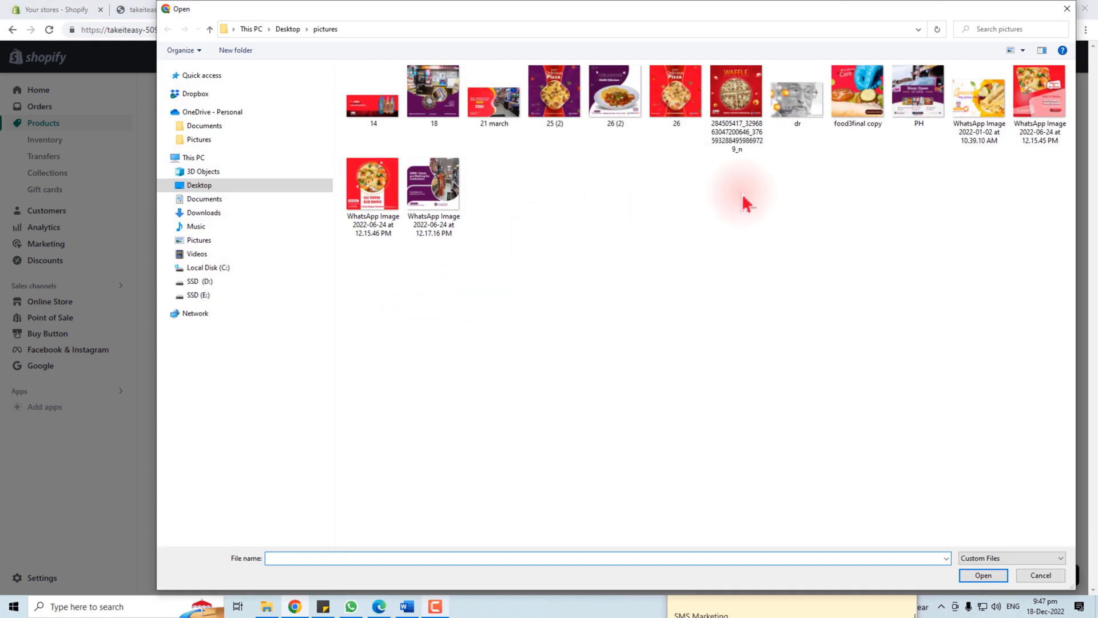
{"action": "double_click", "coordinate": [744, 82]}
{"action": "left_click", "coordinate": [399, 414]}
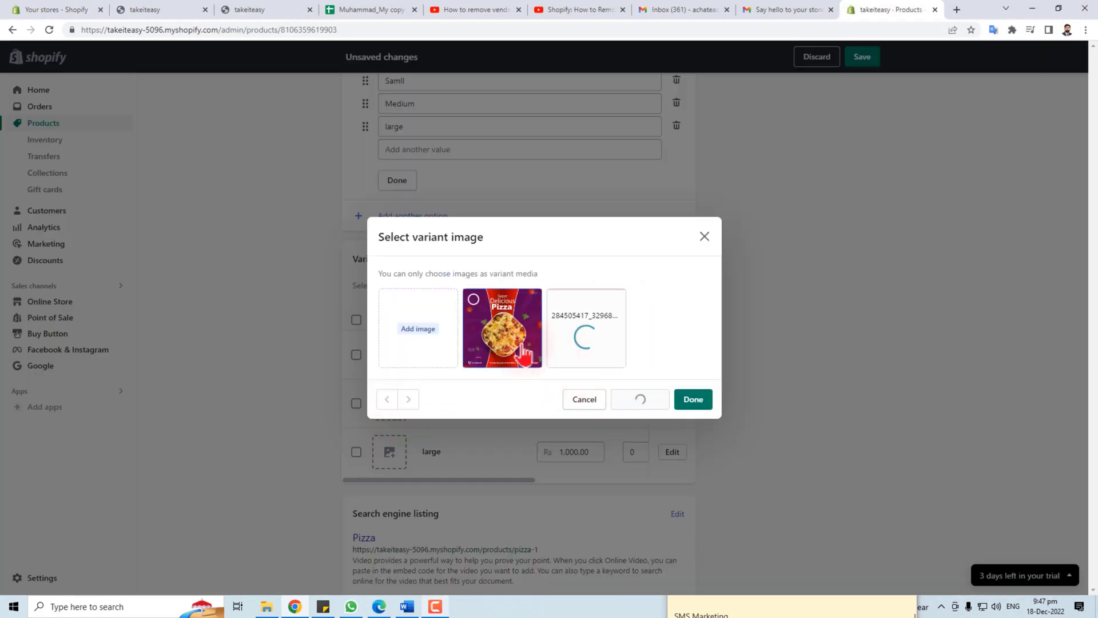
{"action": "left_click", "coordinate": [421, 344]}
{"action": "left_click", "coordinate": [974, 107]}
{"action": "double_click", "coordinate": [974, 107]}
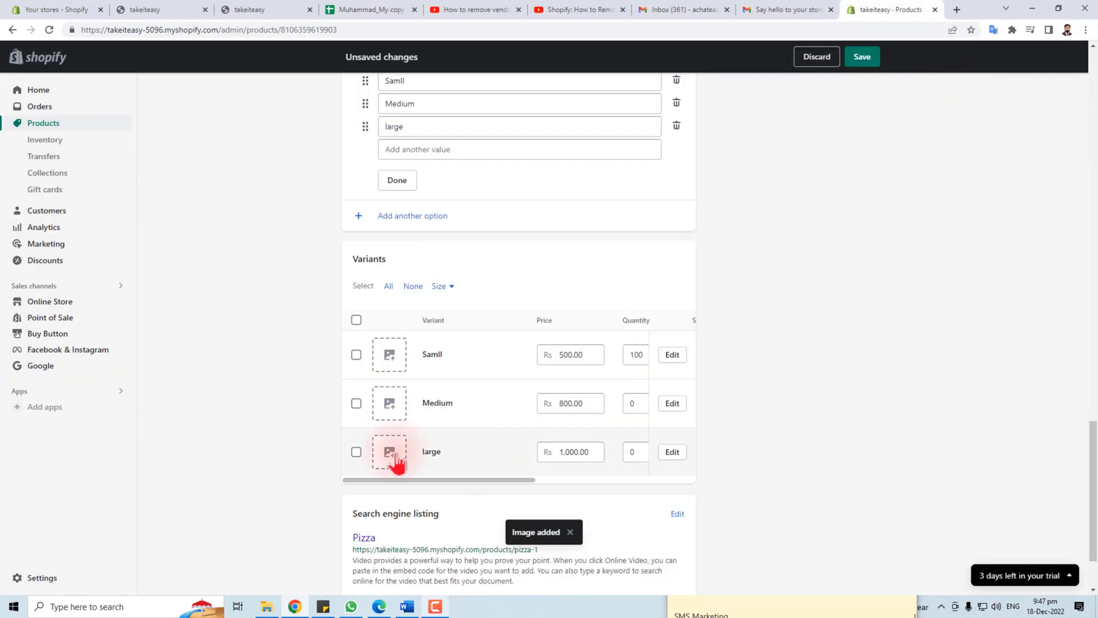
{"action": "left_click", "coordinate": [391, 452]}
{"action": "left_click", "coordinate": [448, 360]}
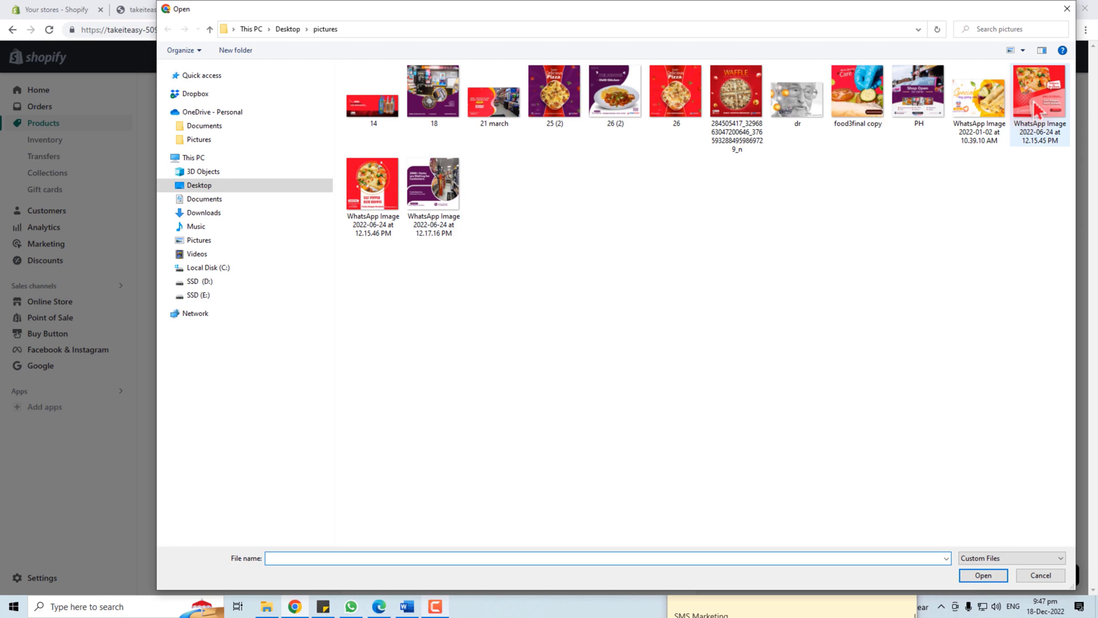
{"action": "double_click", "coordinate": [1036, 108]}
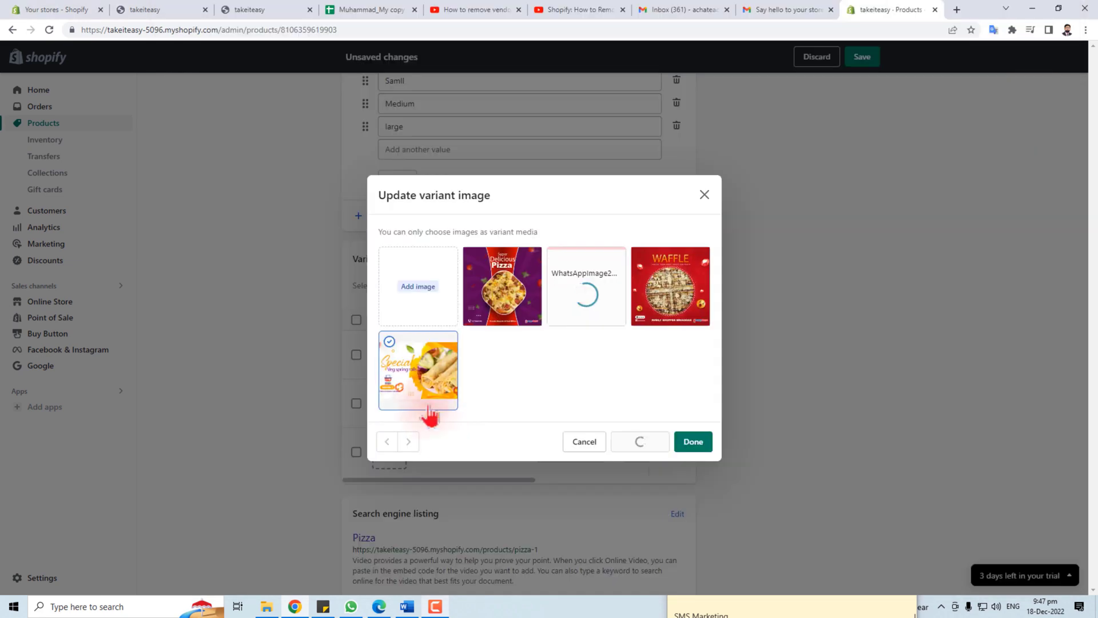
{"action": "left_click", "coordinate": [693, 441]}
Assign the rolls picture to Medium and the waffle picture to Samll
{"action": "left_click", "coordinate": [391, 406]}
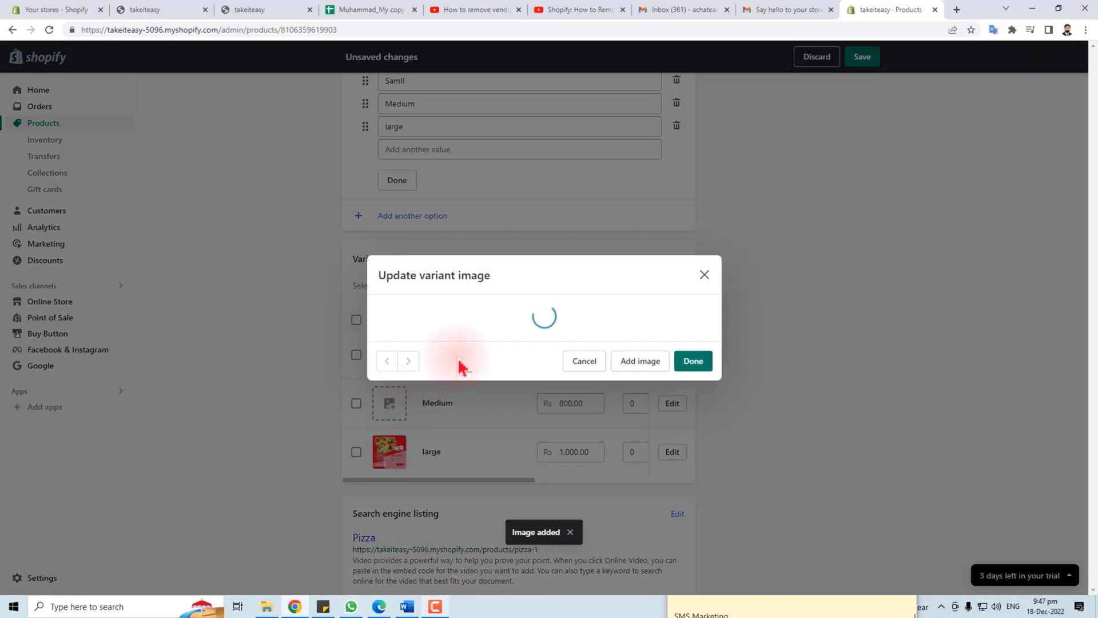
{"action": "left_click", "coordinate": [655, 293]}
{"action": "left_click", "coordinate": [694, 443]}
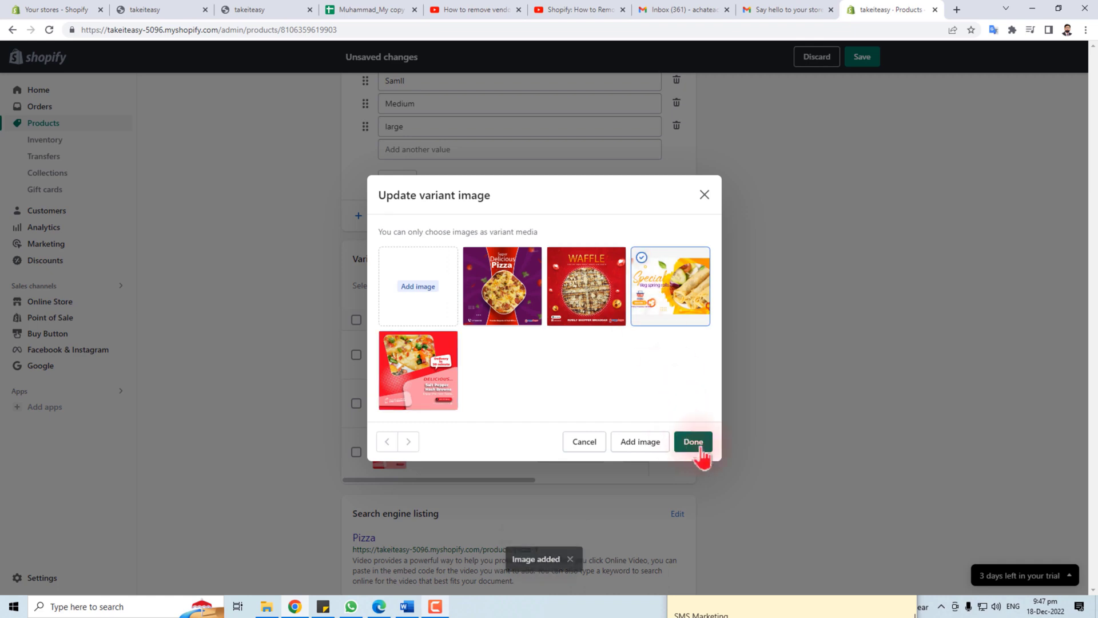
{"action": "left_click", "coordinate": [391, 354]}
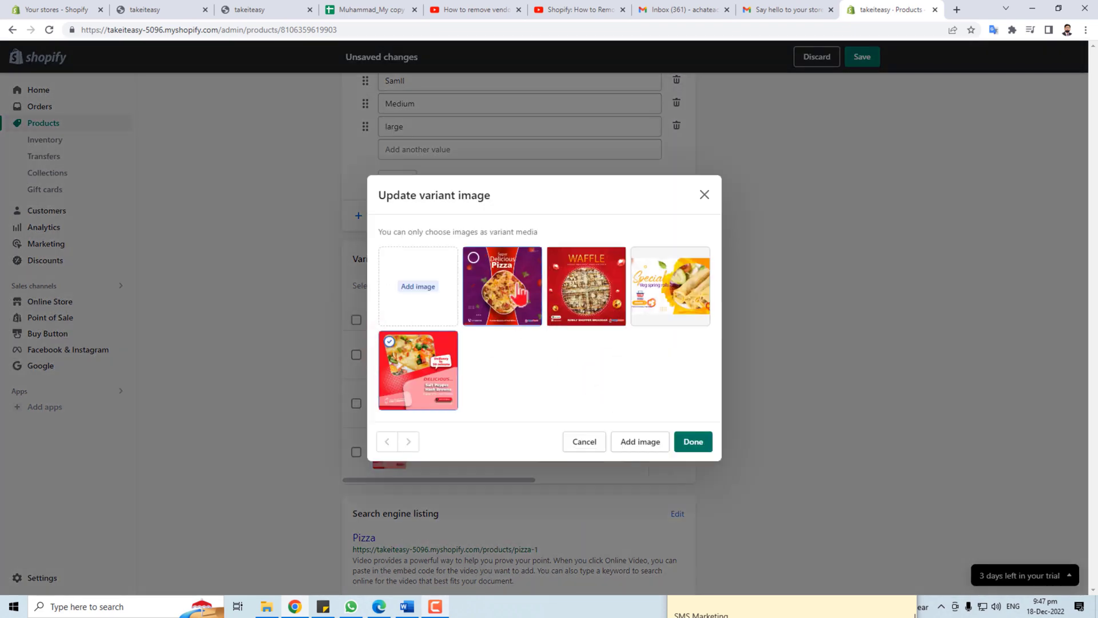
{"action": "left_click", "coordinate": [581, 295]}
{"action": "left_click", "coordinate": [694, 443]}
{"action": "scroll", "coordinate": [527, 523], "scroll_direction": "down", "scroll_amount": 3}
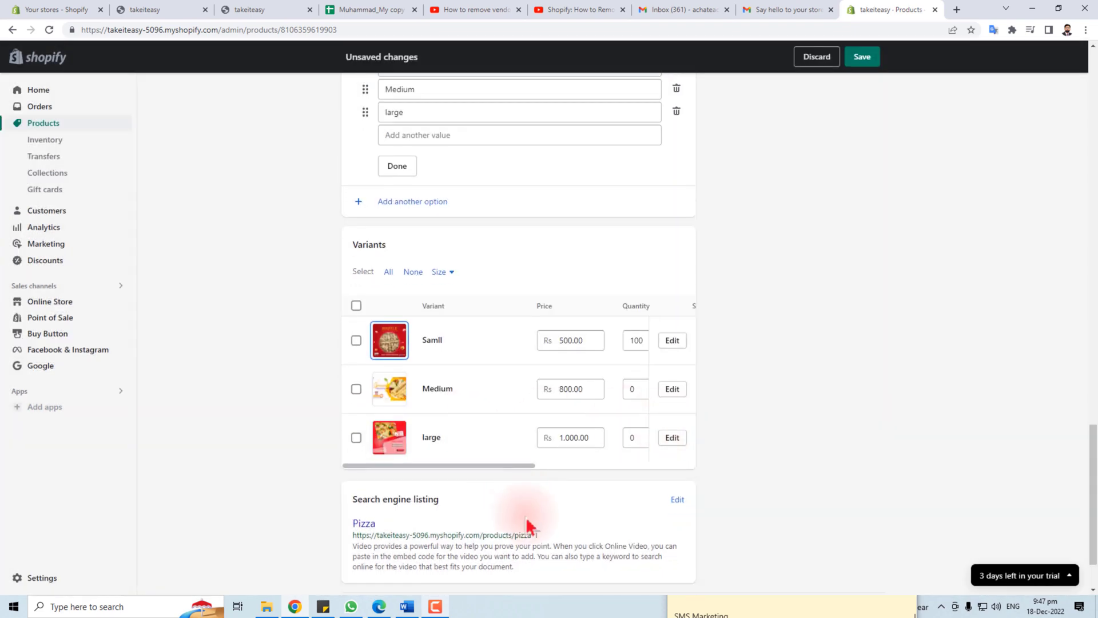
Keep the Pizza status Active and set its category to Beverages
{"action": "left_click_drag", "start_coordinate": [353, 419], "coordinate": [440, 420]}
{"action": "scroll", "coordinate": [629, 503], "scroll_direction": "up", "scroll_amount": 20}
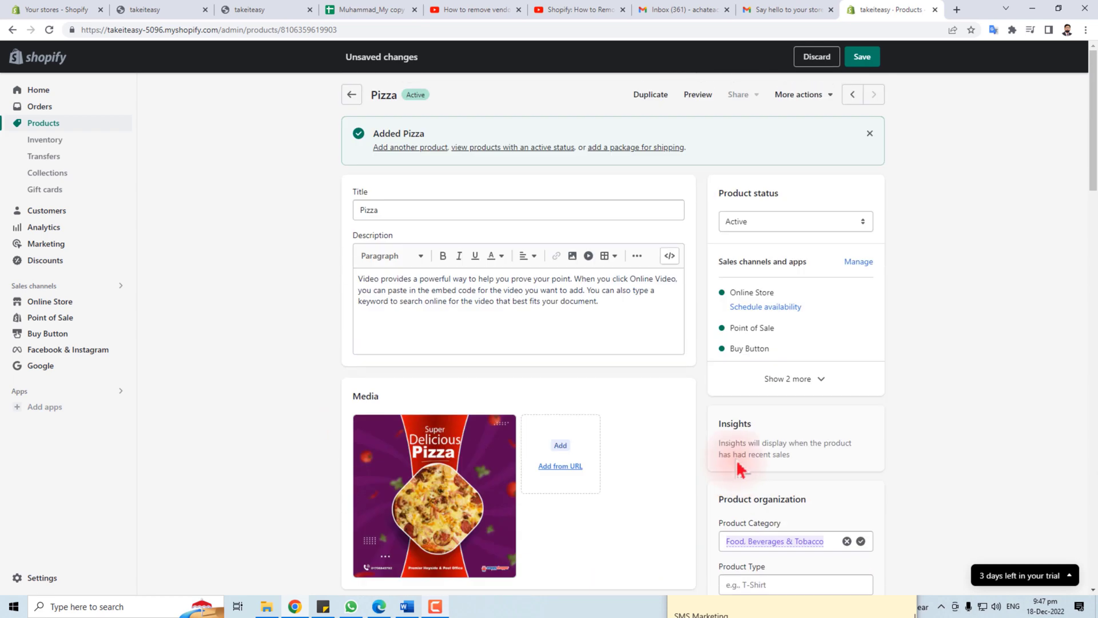
{"action": "left_click", "coordinate": [791, 224]}
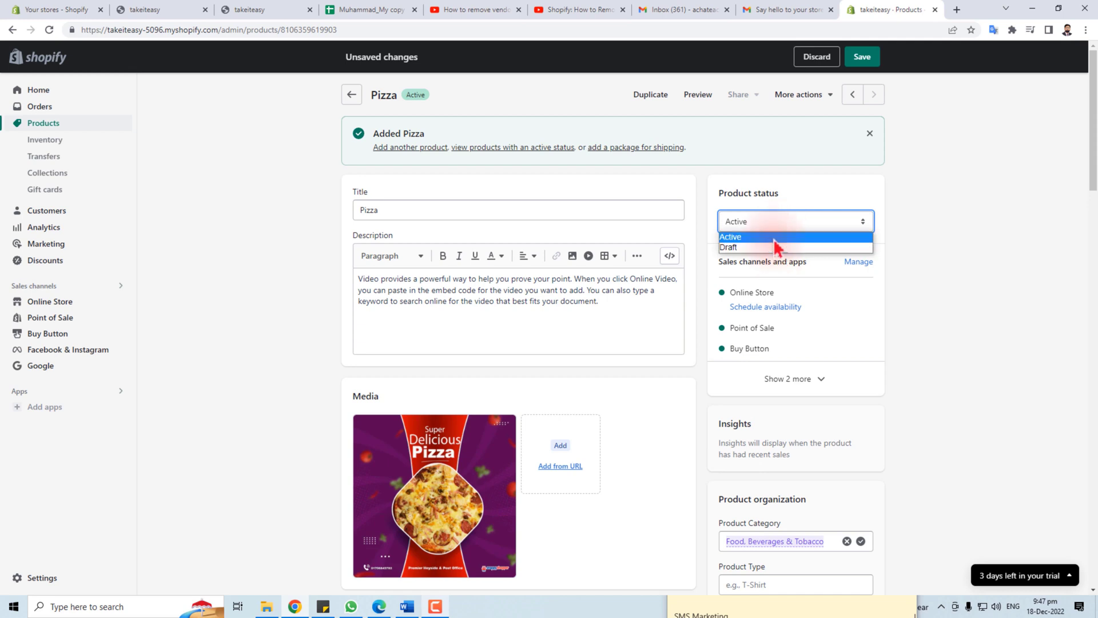
{"action": "left_click", "coordinate": [775, 238]}
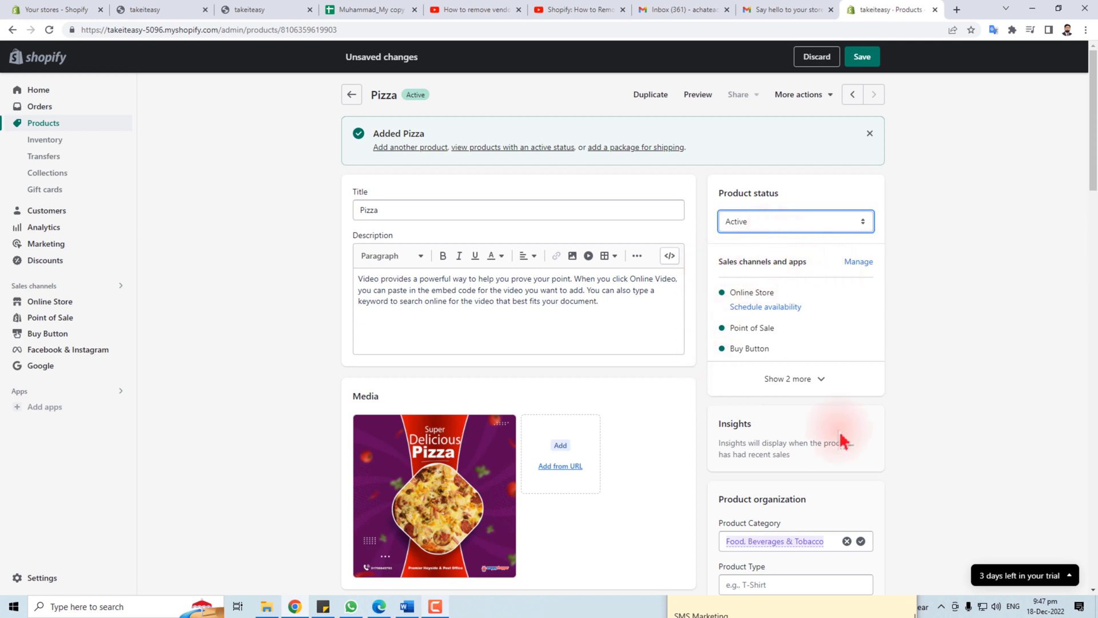
{"action": "scroll", "coordinate": [840, 441], "scroll_direction": "down", "scroll_amount": 4}
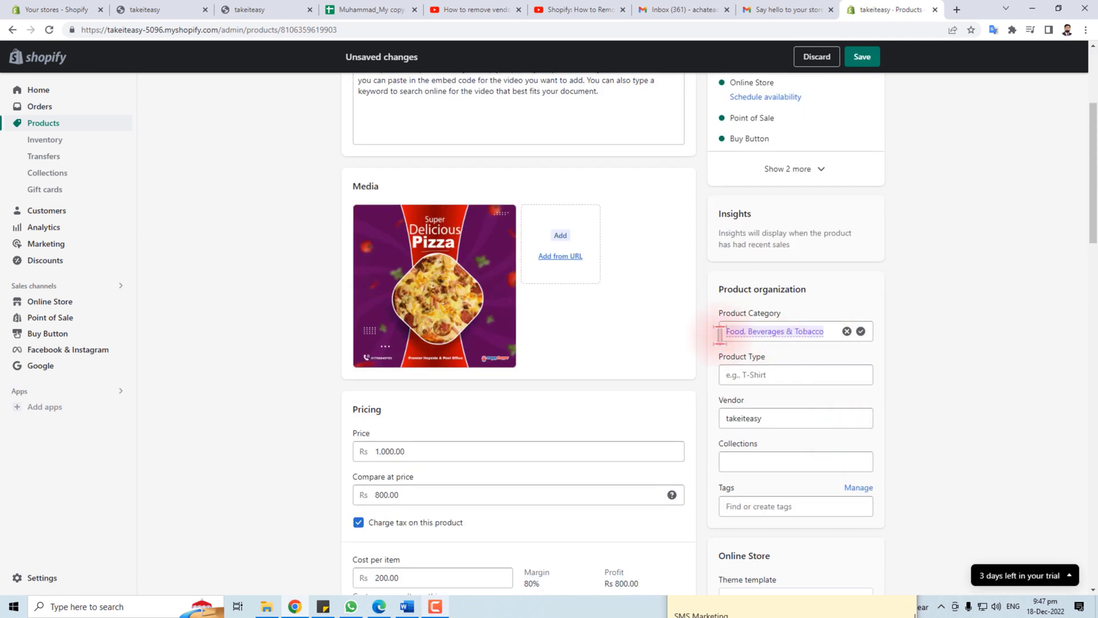
{"action": "left_click", "coordinate": [835, 331]}
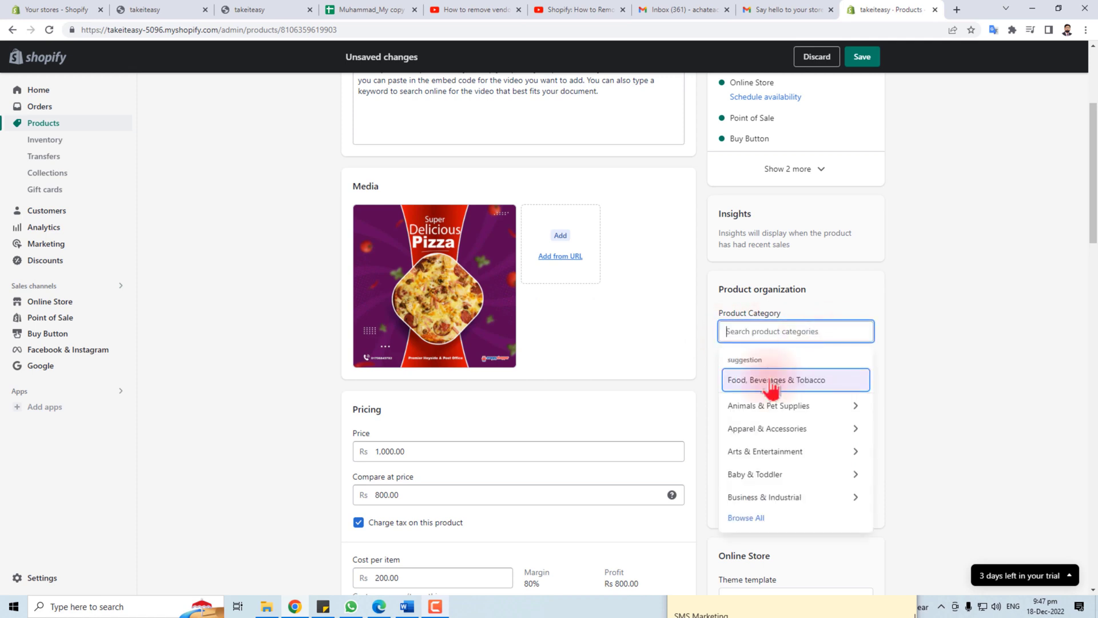
{"action": "left_click", "coordinate": [961, 334]}
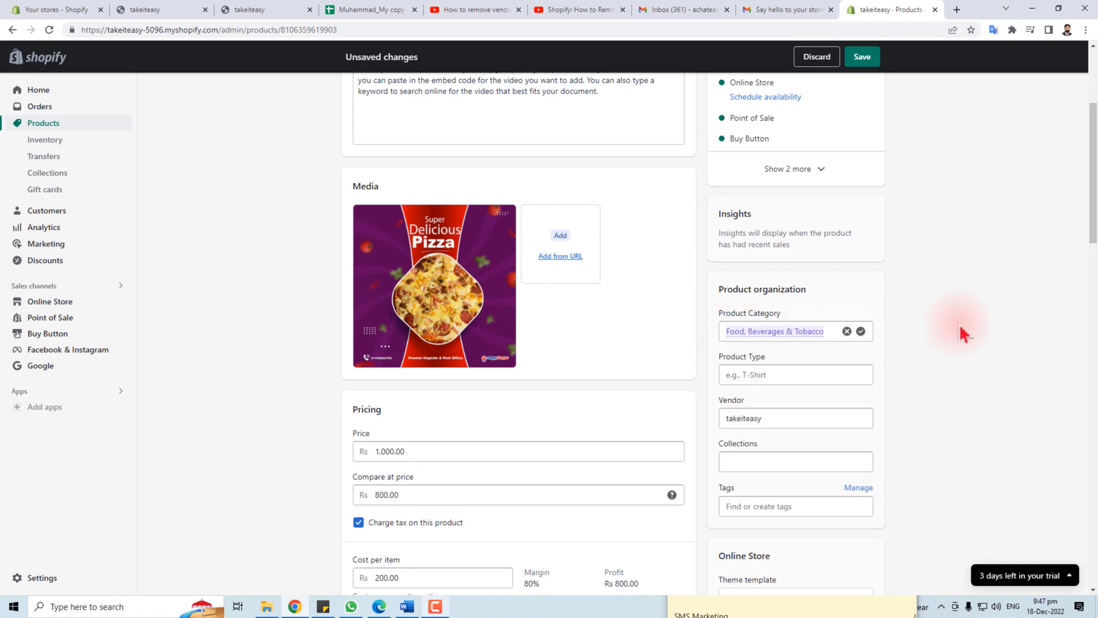
Add Pizza to the Home page collection and tag it 'pizza' and 'fast food'
{"action": "scroll", "coordinate": [939, 370], "scroll_direction": "down", "scroll_amount": 4}
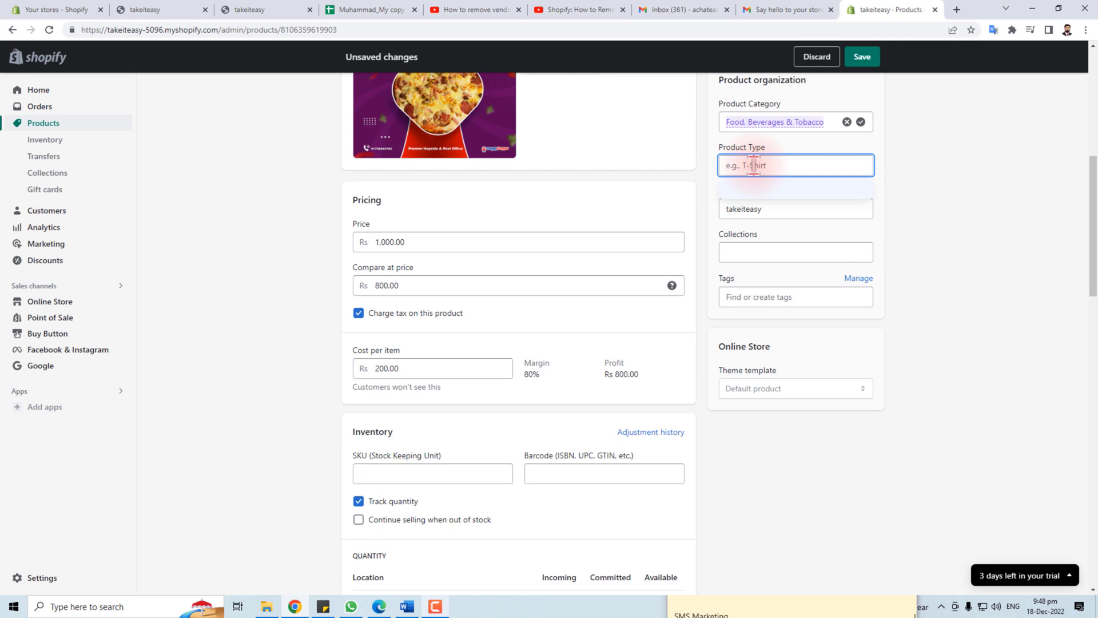
{"action": "left_click", "coordinate": [763, 252]}
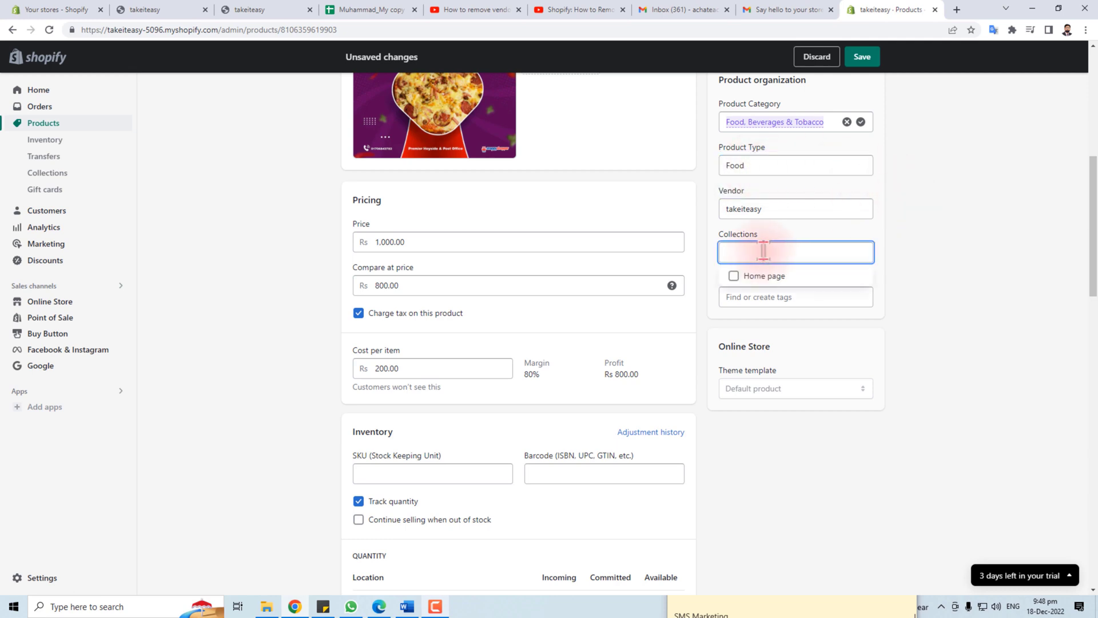
{"action": "left_click", "coordinate": [734, 277]}
{"action": "left_click", "coordinate": [875, 312]}
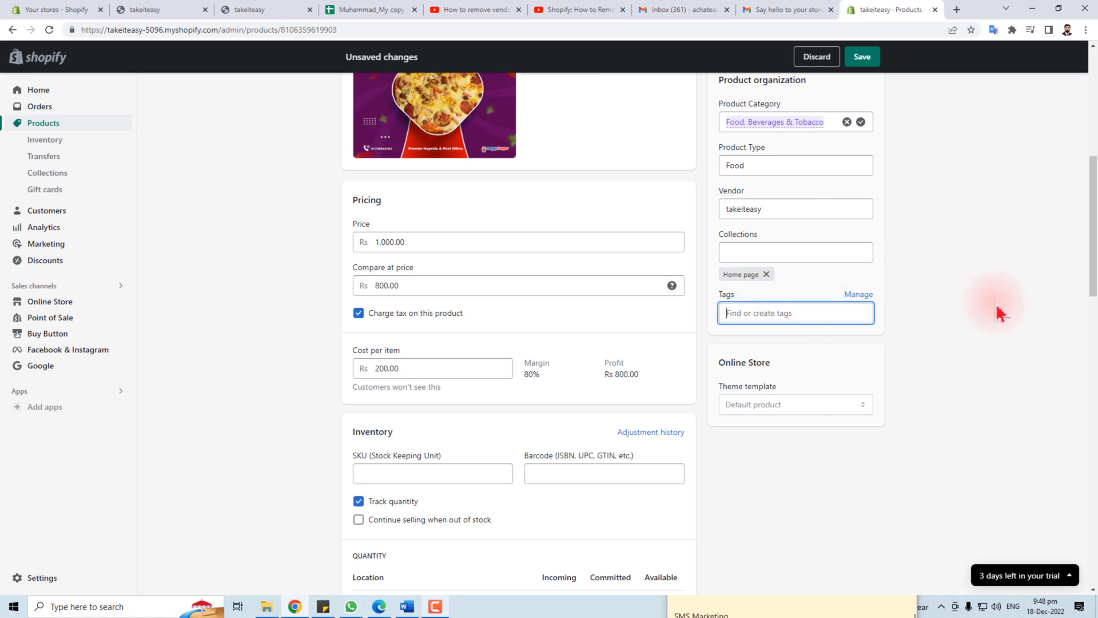
{"action": "type", "text": "pi"}
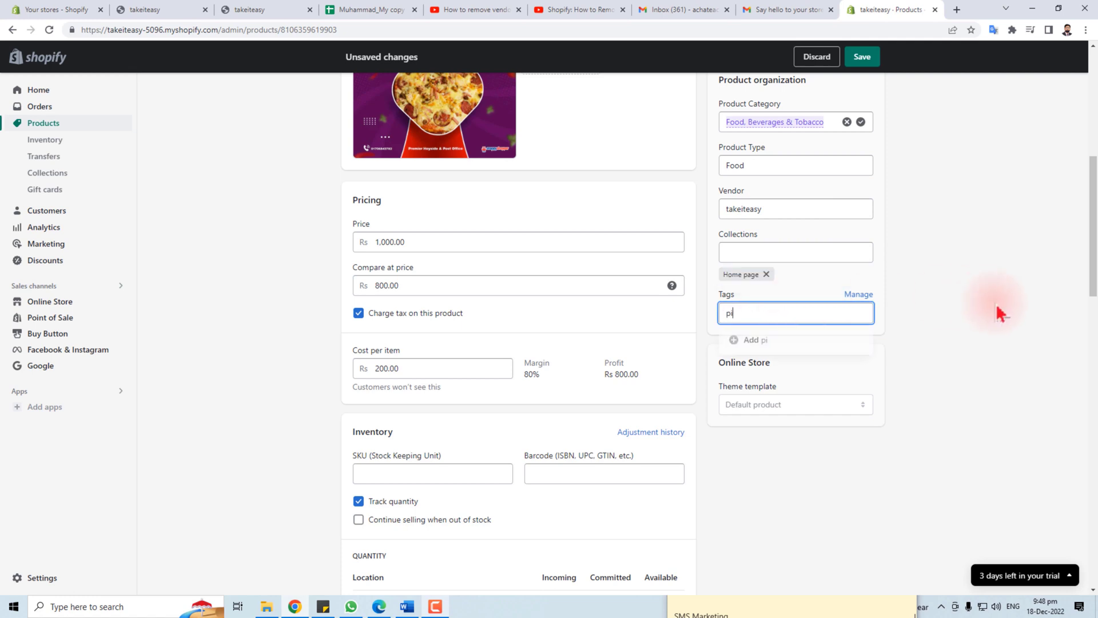
{"action": "type", "text": "zza"}
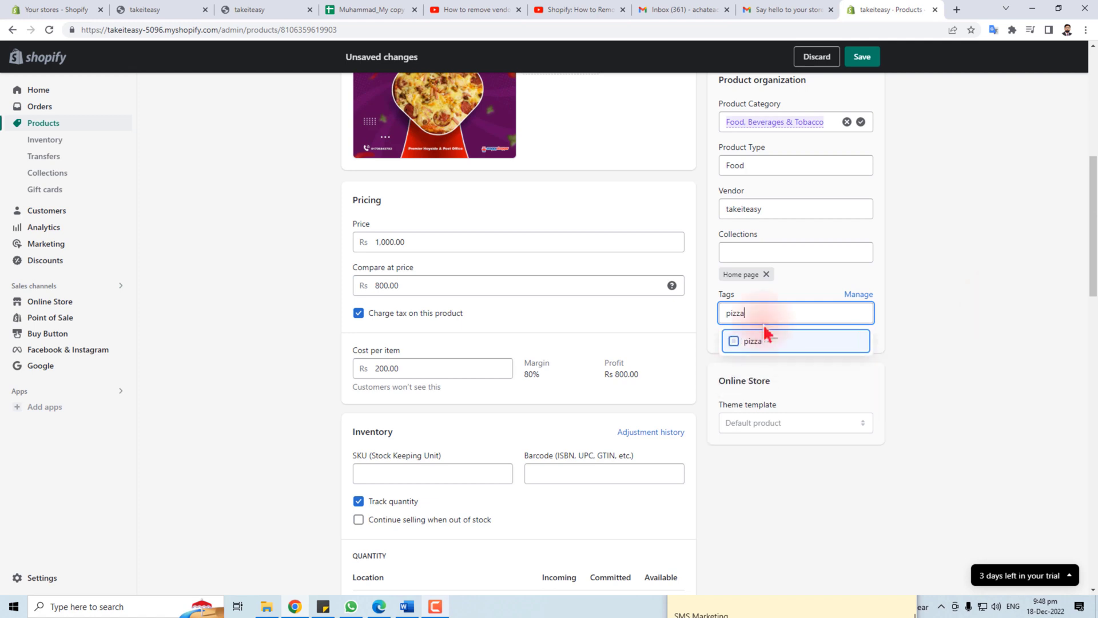
{"action": "type", "text": ", fast food"}
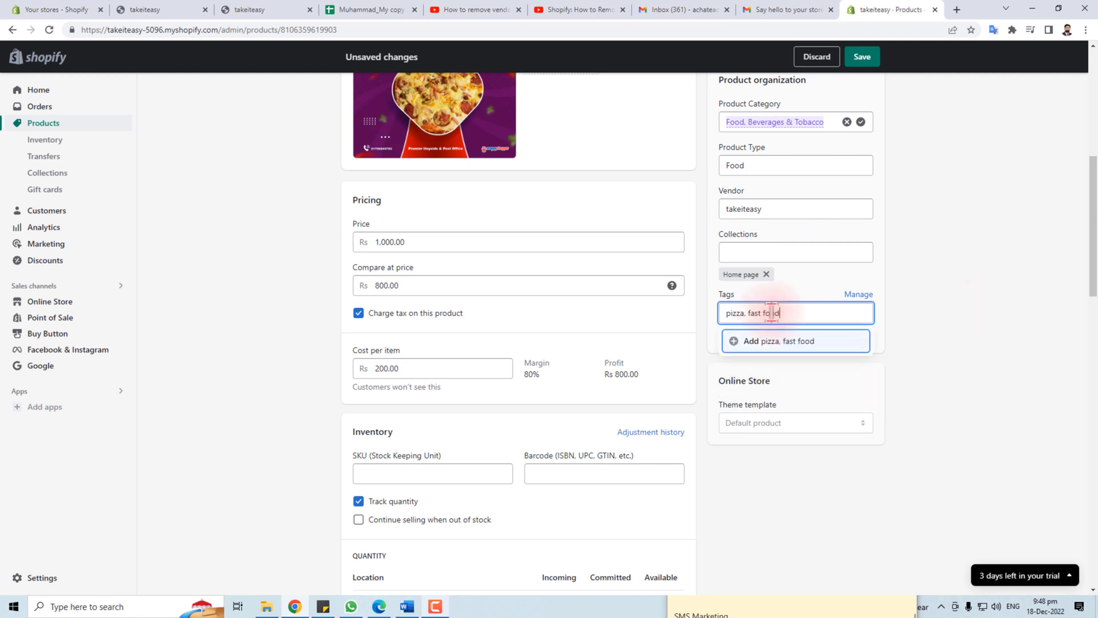
{"action": "key", "text": "Return"}
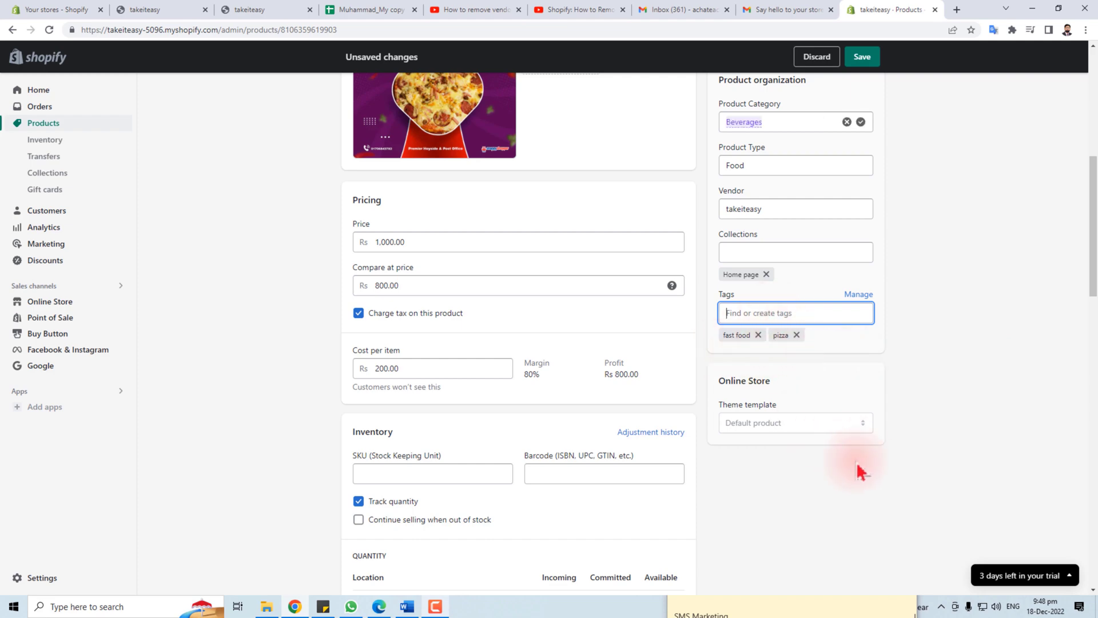
{"action": "scroll", "coordinate": [823, 490], "scroll_direction": "up", "scroll_amount": 7}
{"action": "scroll", "coordinate": [577, 506], "scroll_direction": "down", "scroll_amount": 15}
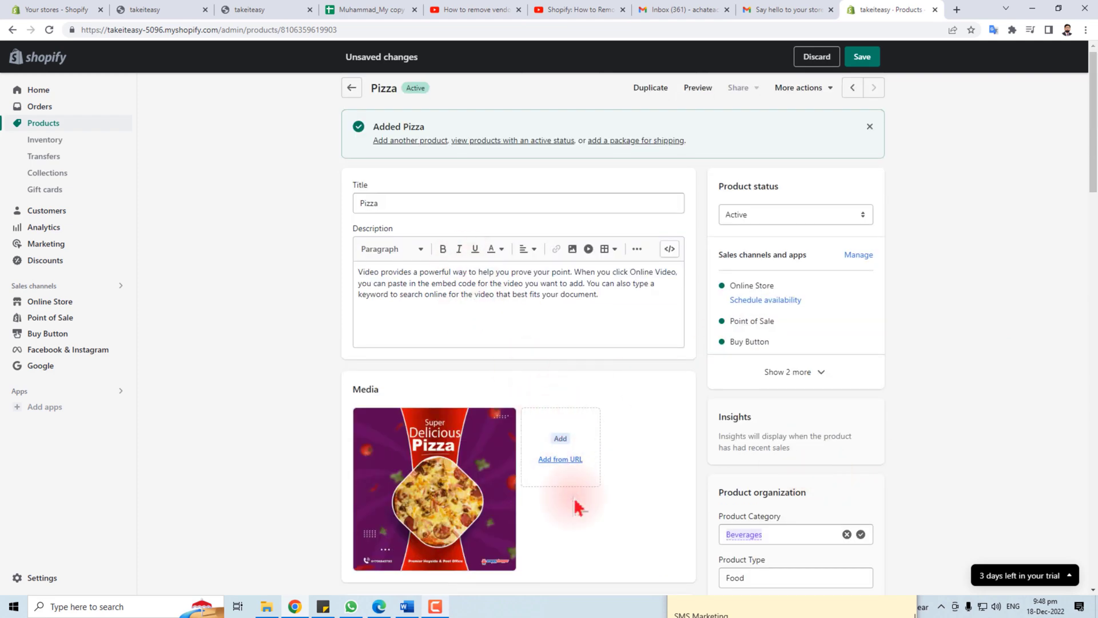
Save the Pizza product edits and return to the admin Home page
{"action": "scroll", "coordinate": [577, 506], "scroll_direction": "down", "scroll_amount": 7}
{"action": "scroll", "coordinate": [578, 507], "scroll_direction": "up", "scroll_amount": 20}
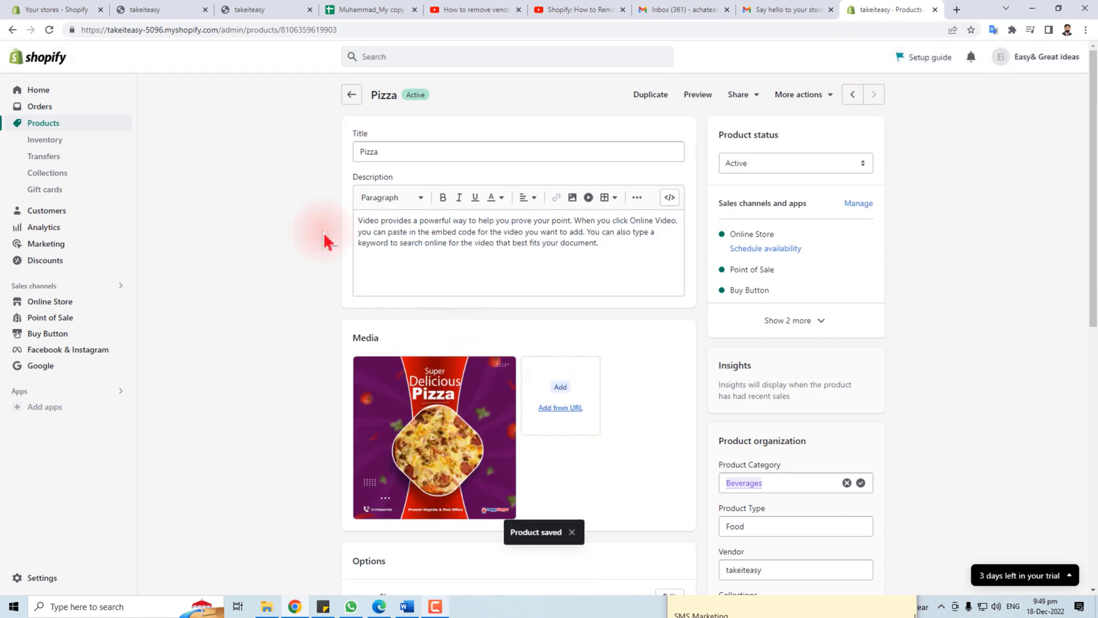
{"action": "left_click", "coordinate": [26, 123]}
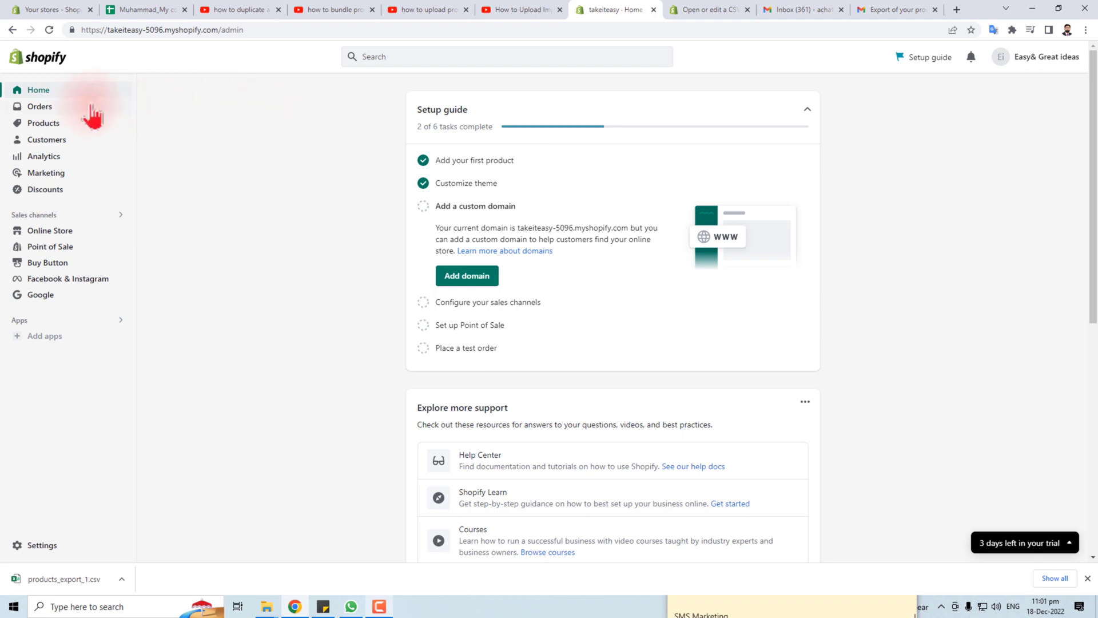
Create a new collection under Products > Collections and title it 'Test 2'
{"action": "left_click", "coordinate": [43, 125]}
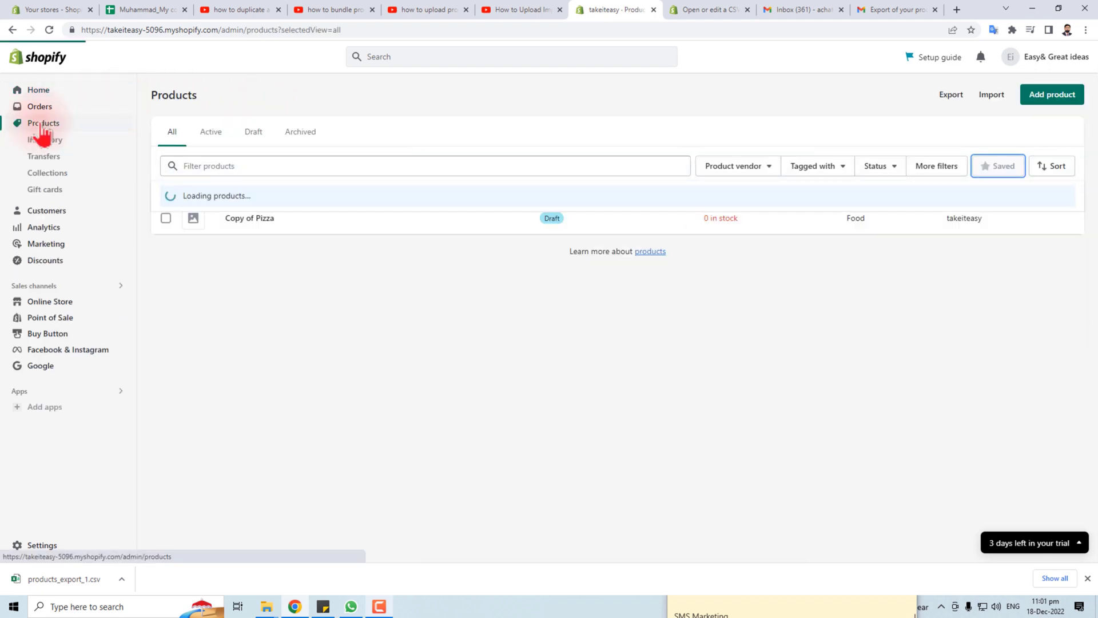
{"action": "left_click", "coordinate": [63, 185]}
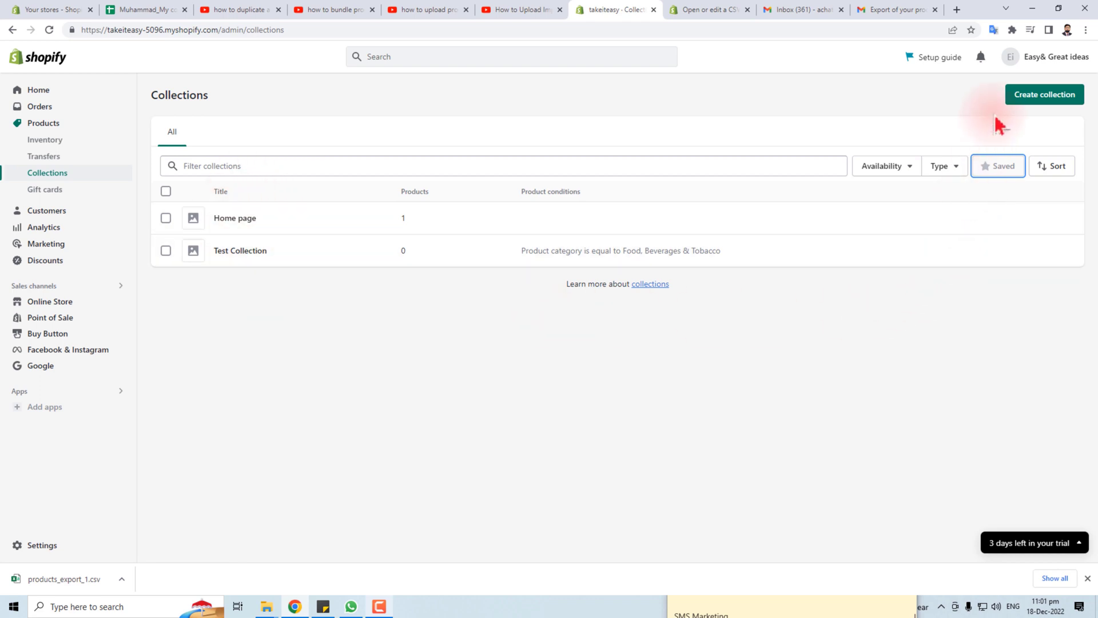
{"action": "left_click", "coordinate": [1053, 99]}
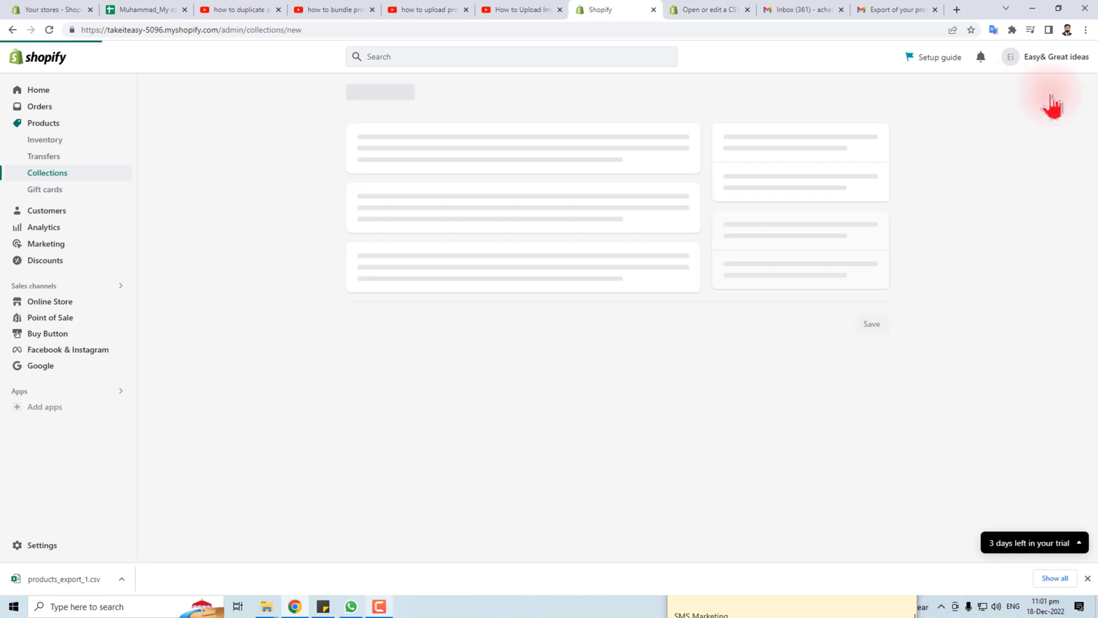
{"action": "left_click", "coordinate": [389, 152]}
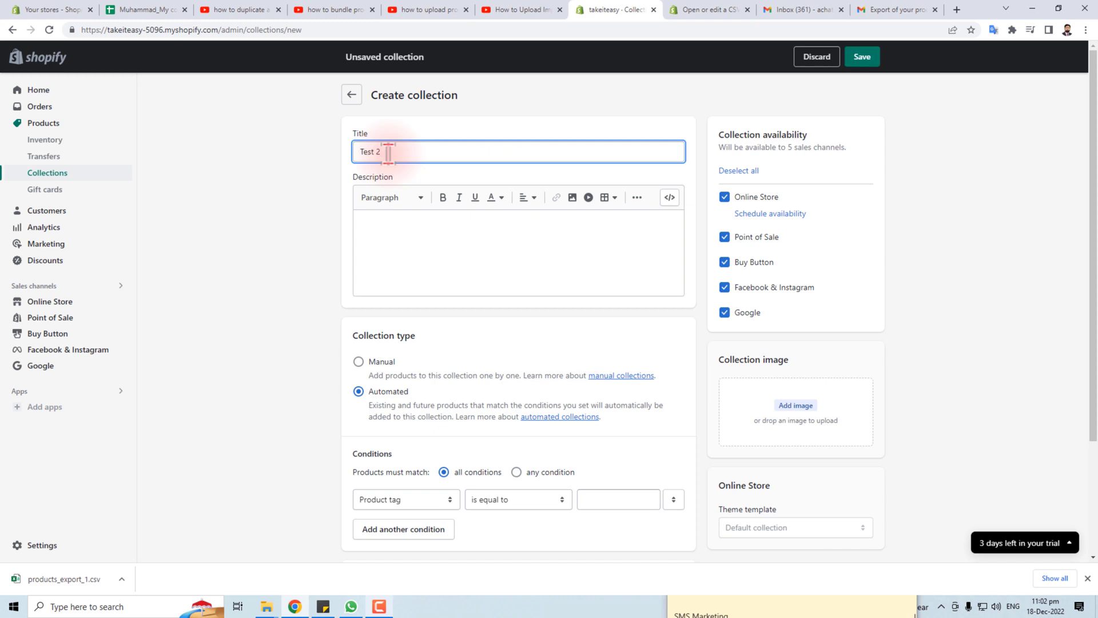
Type placeholder text into the collection description, then flip the collection type between Manual and Automated, ending on Automated
{"action": "left_click", "coordinate": [459, 246]}
{"action": "type", "text": "asdf"}
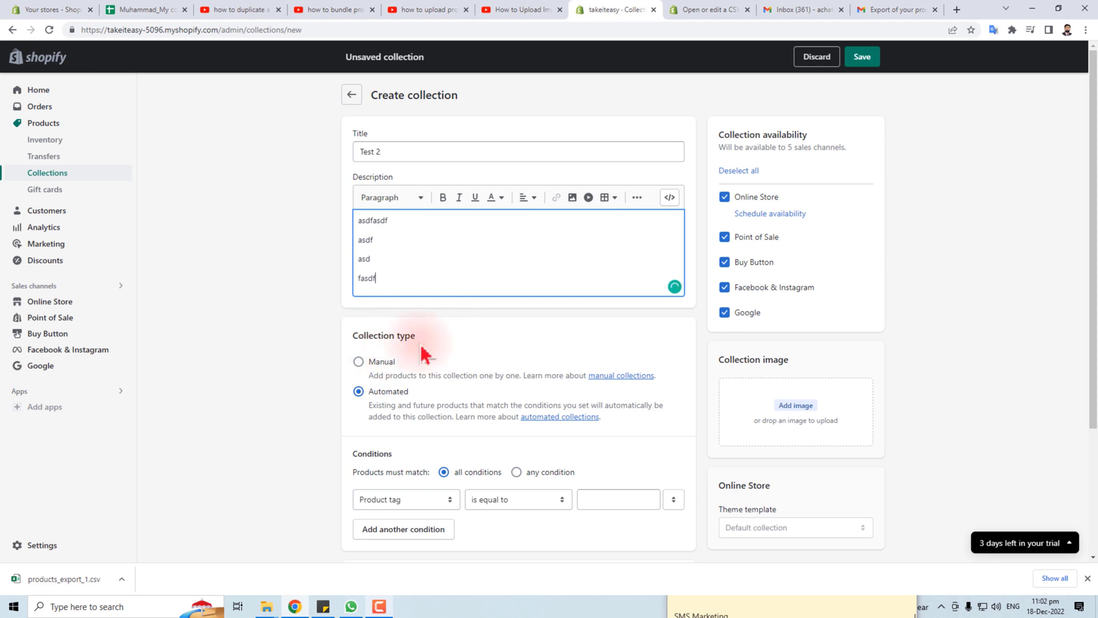
{"action": "left_click", "coordinate": [361, 362]}
{"action": "left_click", "coordinate": [358, 391]}
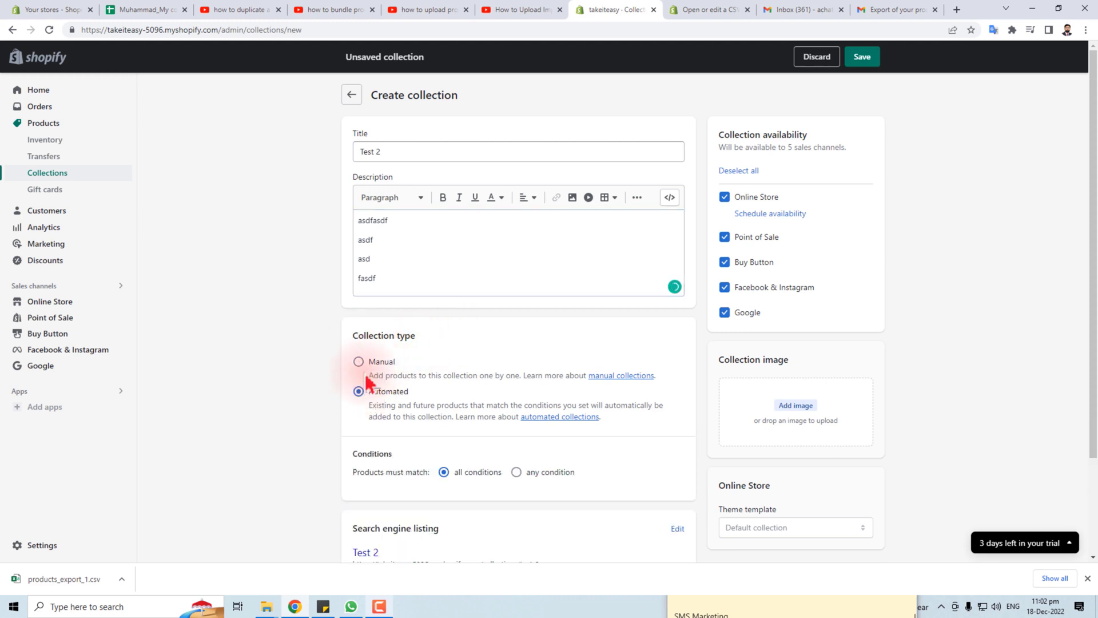
{"action": "left_click", "coordinate": [360, 362]}
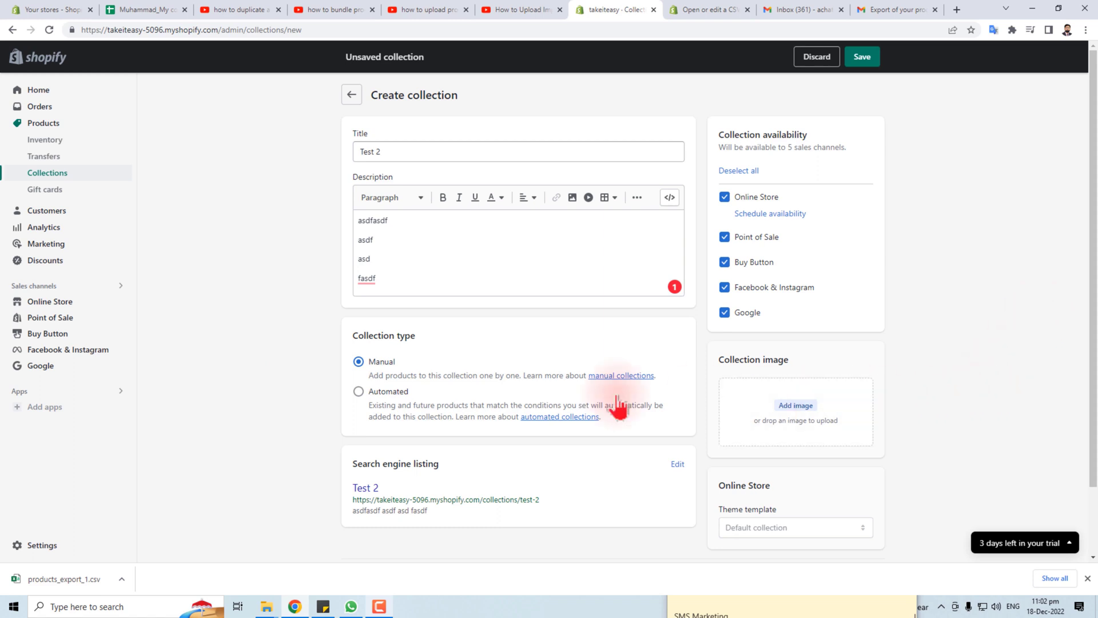
{"action": "left_click", "coordinate": [359, 392]}
Open the condition field list and close it, leaving Product tag selected
{"action": "scroll", "coordinate": [270, 469], "scroll_direction": "down", "scroll_amount": 3}
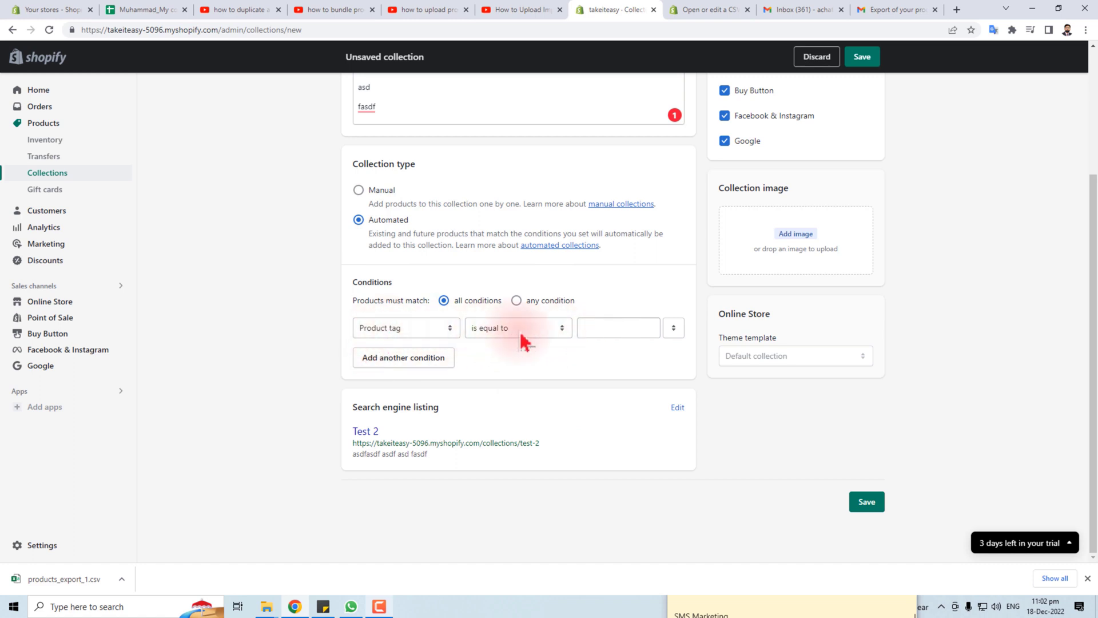
{"action": "left_click", "coordinate": [429, 331]}
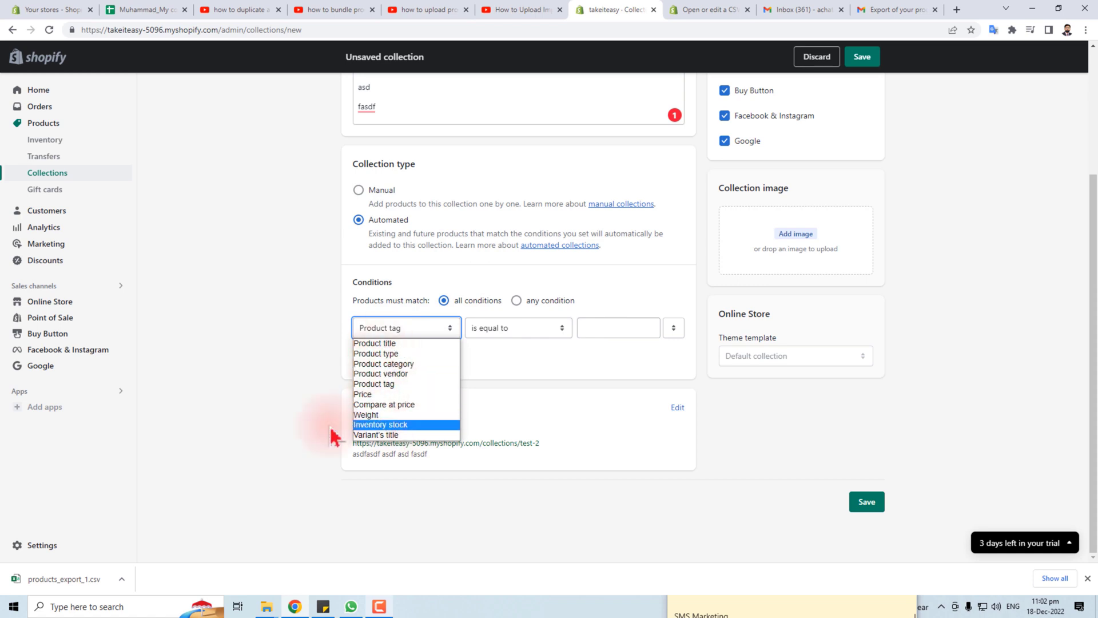
{"action": "left_click", "coordinate": [269, 347]}
{"action": "scroll", "coordinate": [330, 380], "scroll_direction": "up", "scroll_amount": 3}
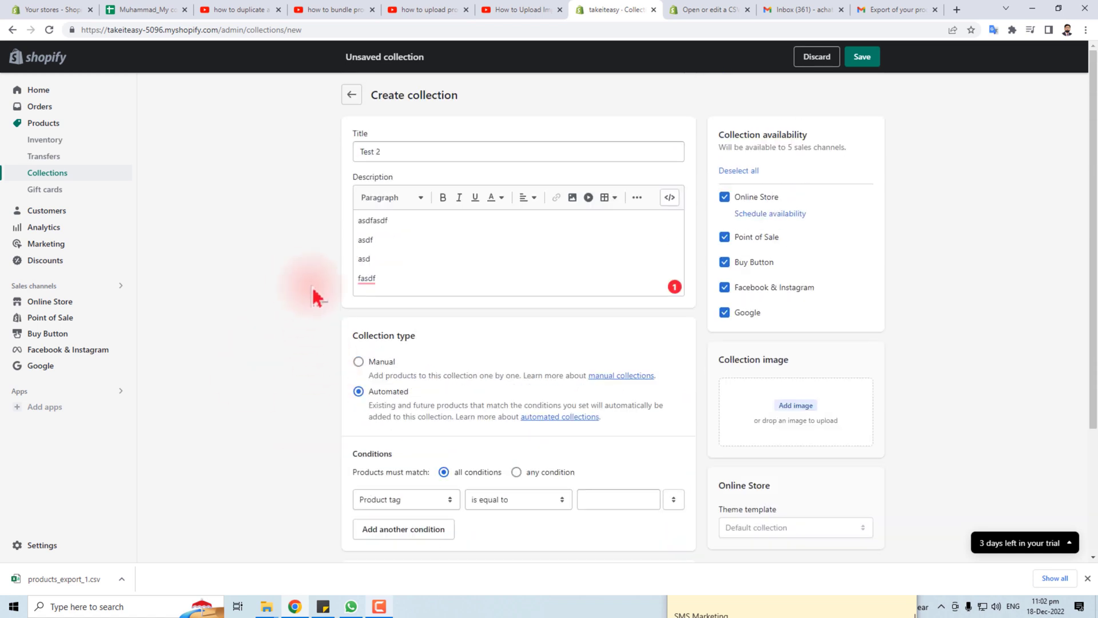
Upload the waffle picture from Desktop > pictures as the image, save Test 2, and return to Collections
{"action": "left_click", "coordinate": [795, 412]}
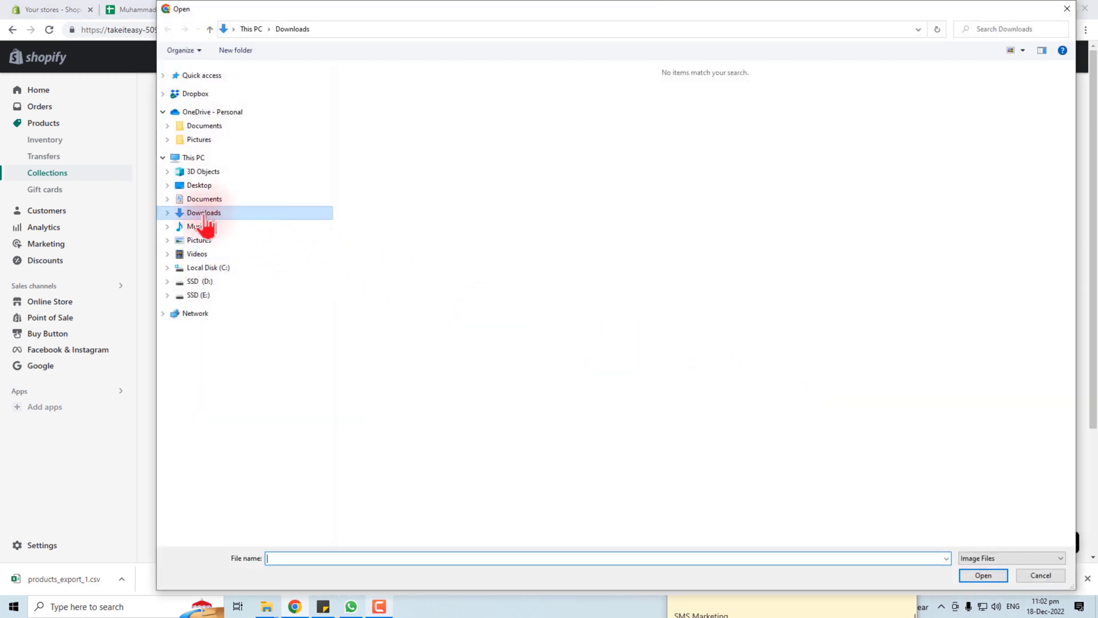
{"action": "left_click", "coordinate": [200, 186]}
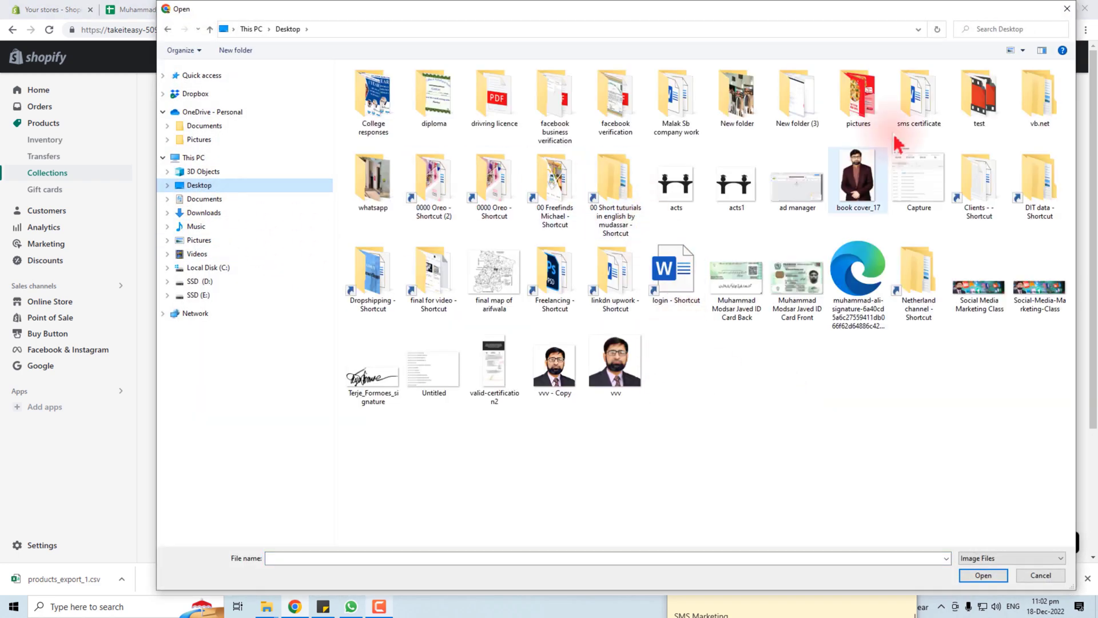
{"action": "double_click", "coordinate": [858, 94]}
{"action": "double_click", "coordinate": [738, 137]}
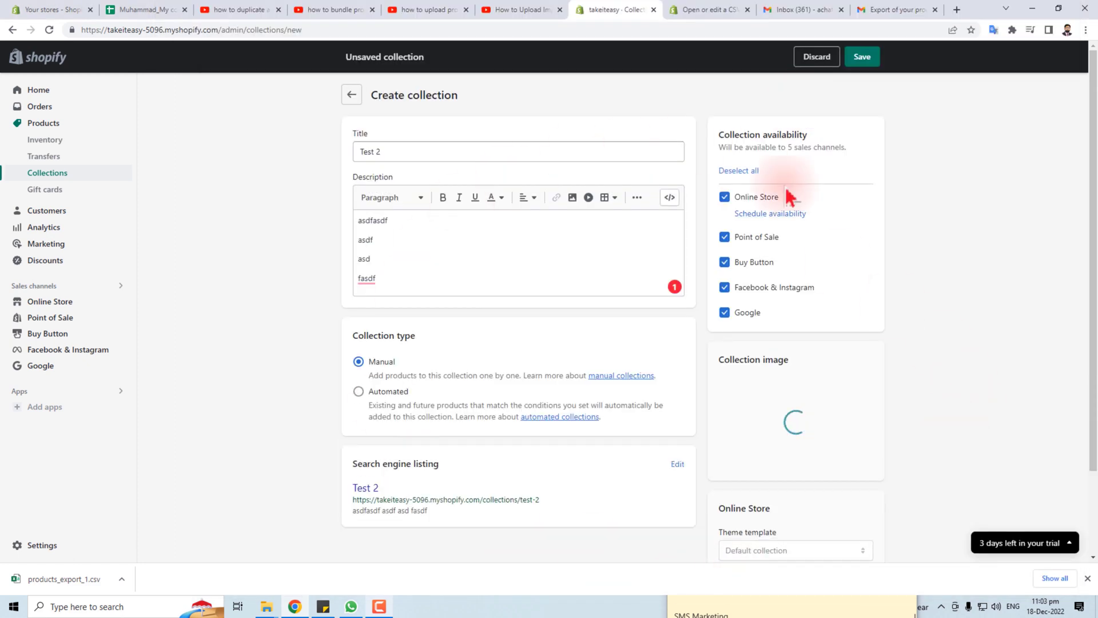
{"action": "left_click", "coordinate": [858, 57]}
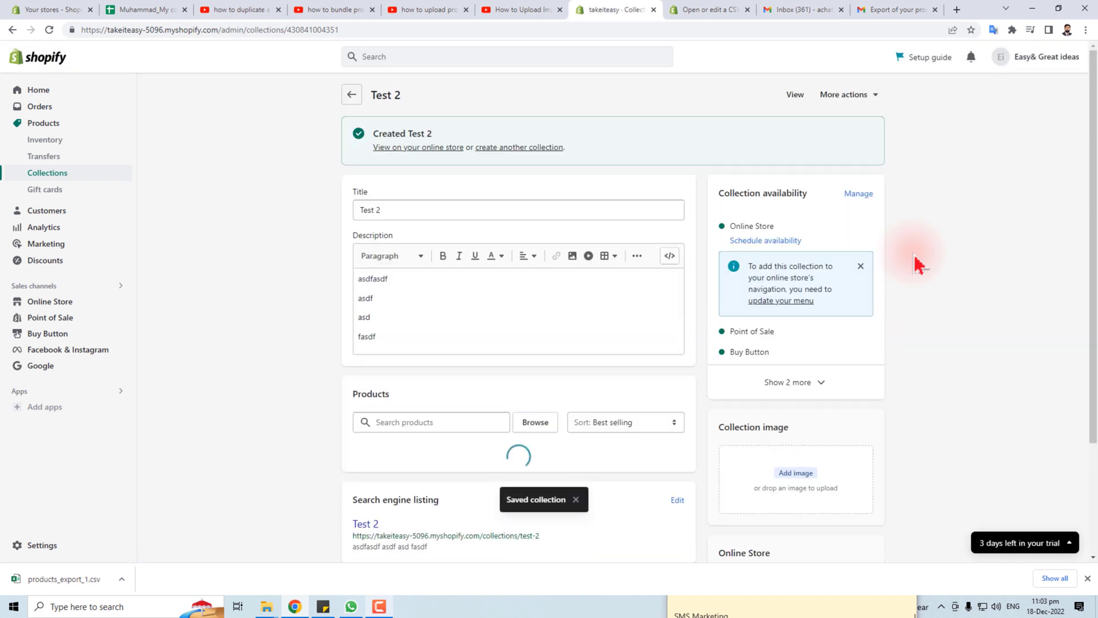
{"action": "left_click", "coordinate": [54, 180]}
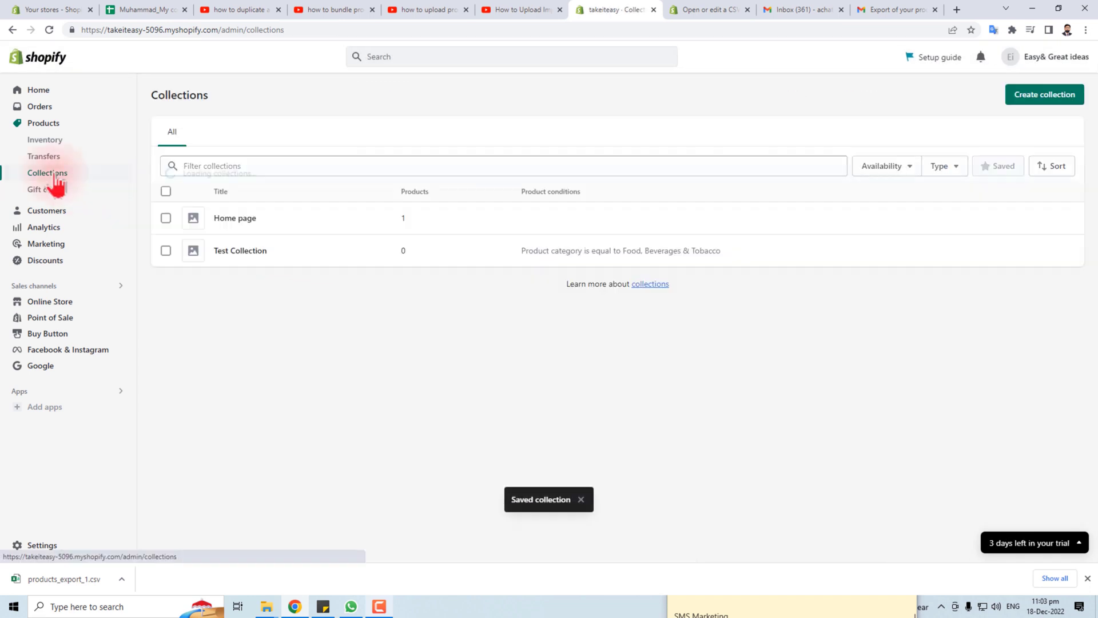
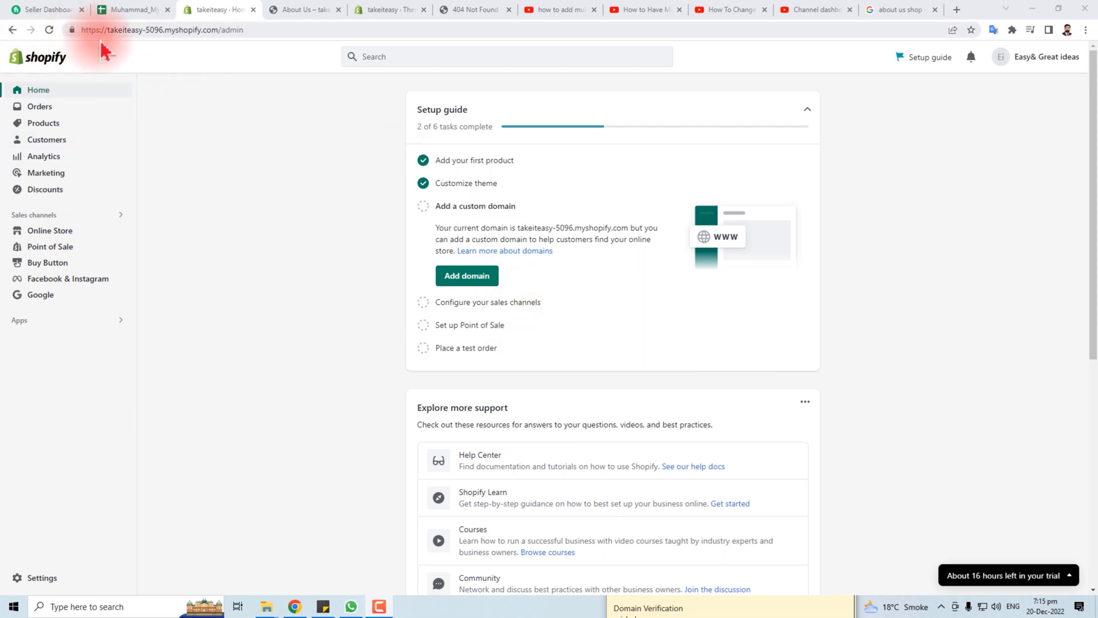
Go to Online Store > Navigation and open the Main menu for editing
{"action": "left_click", "coordinate": [51, 231]}
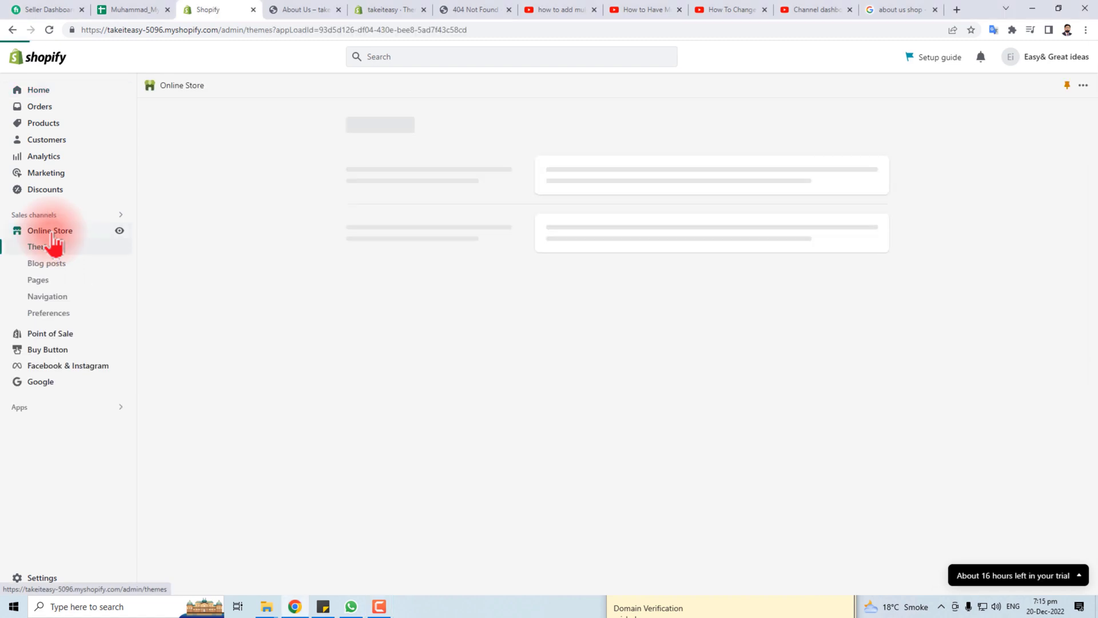
{"action": "left_click", "coordinate": [62, 302]}
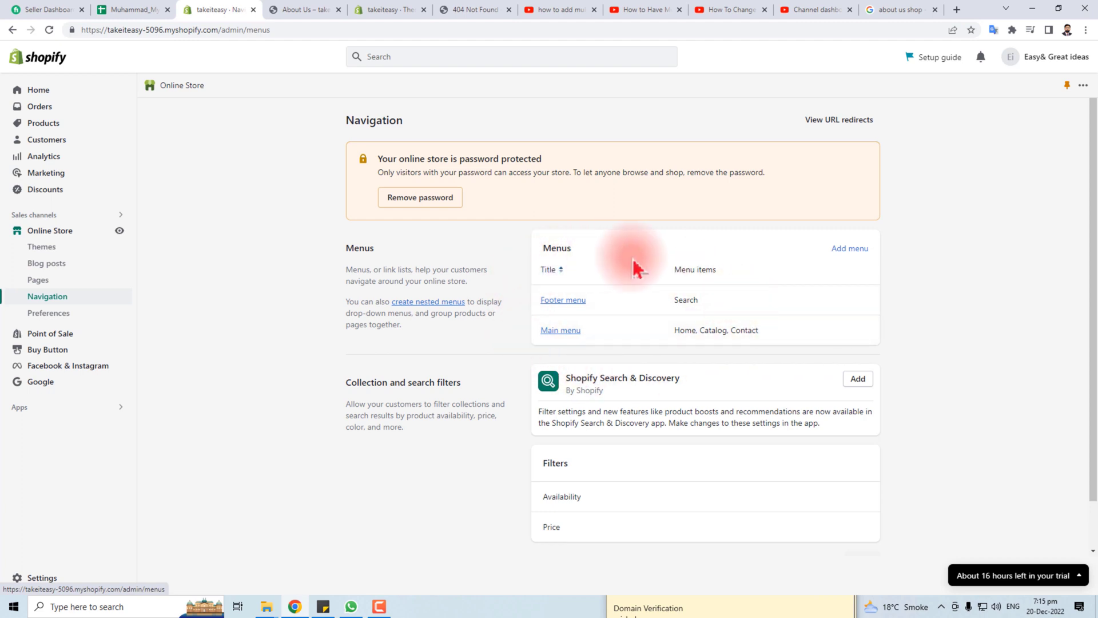
{"action": "left_click", "coordinate": [565, 331]}
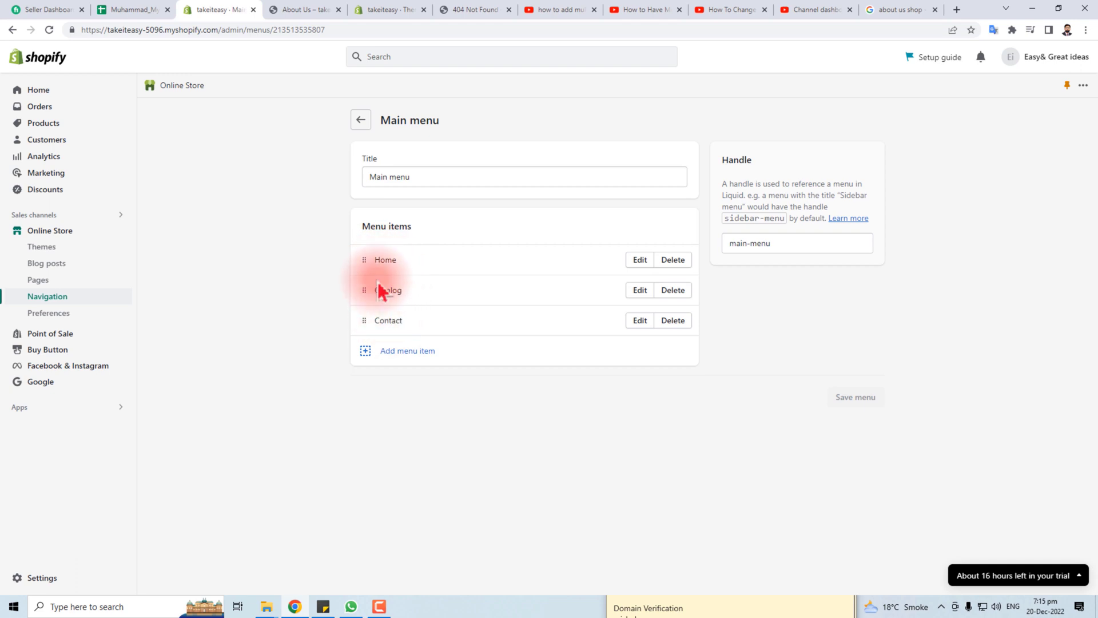
Add a new Main menu item linked to the About us page
{"action": "left_click", "coordinate": [408, 359]}
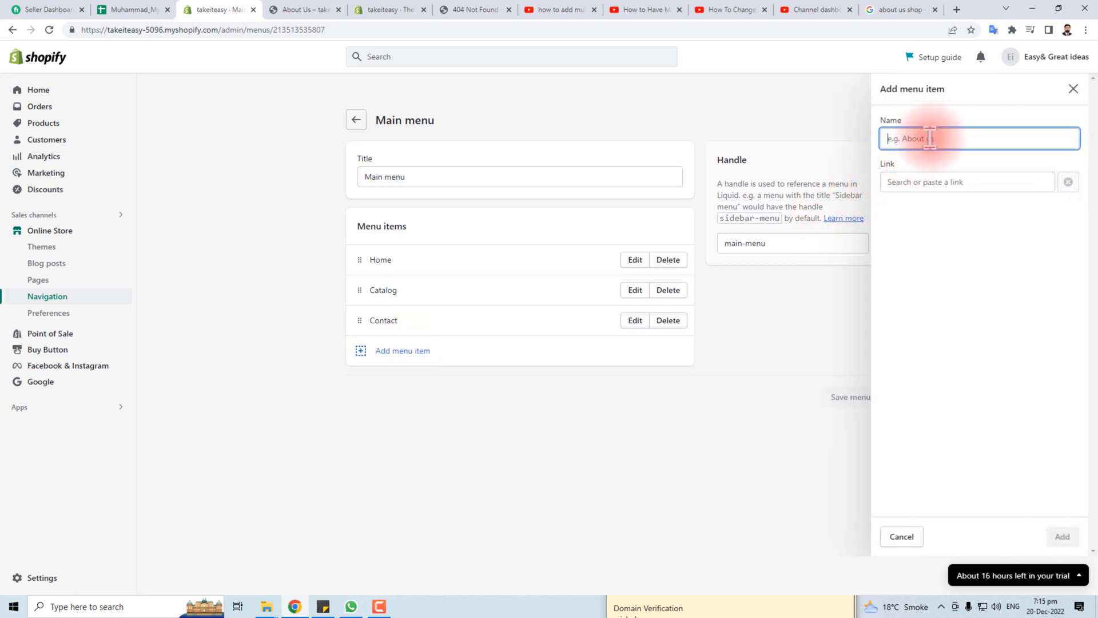
{"action": "left_click", "coordinate": [914, 181]}
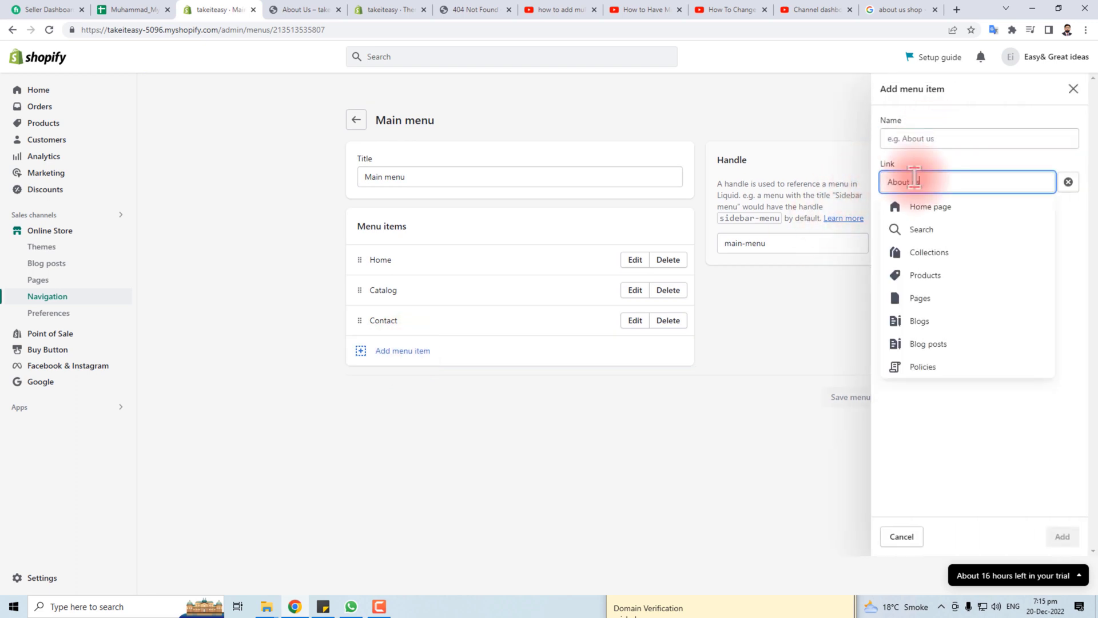
{"action": "left_click", "coordinate": [914, 230]}
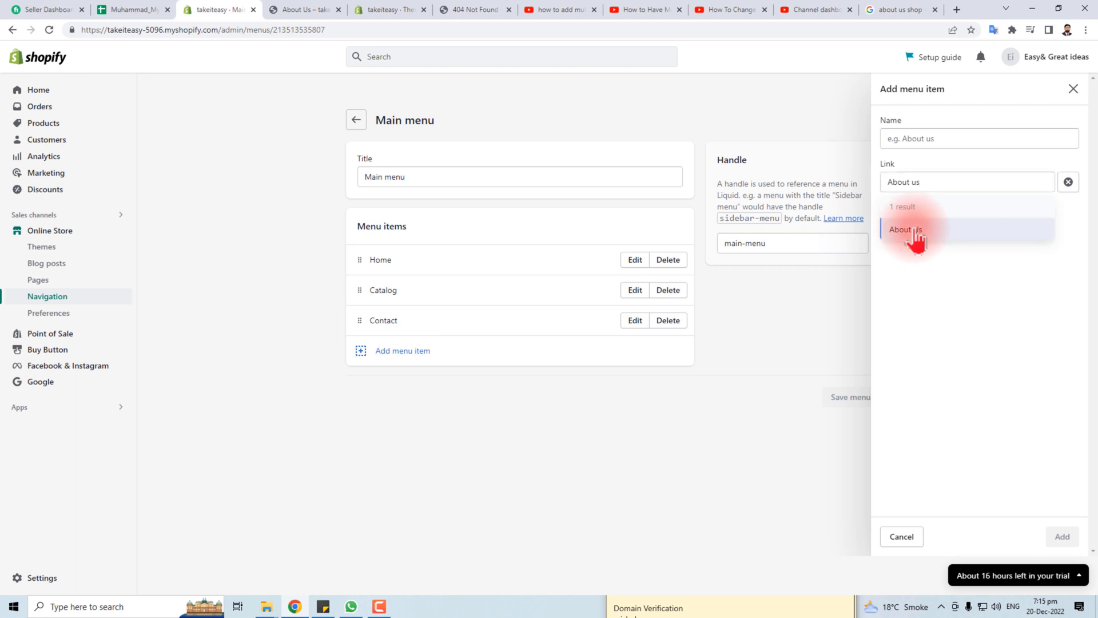
{"action": "left_click", "coordinate": [1059, 539]}
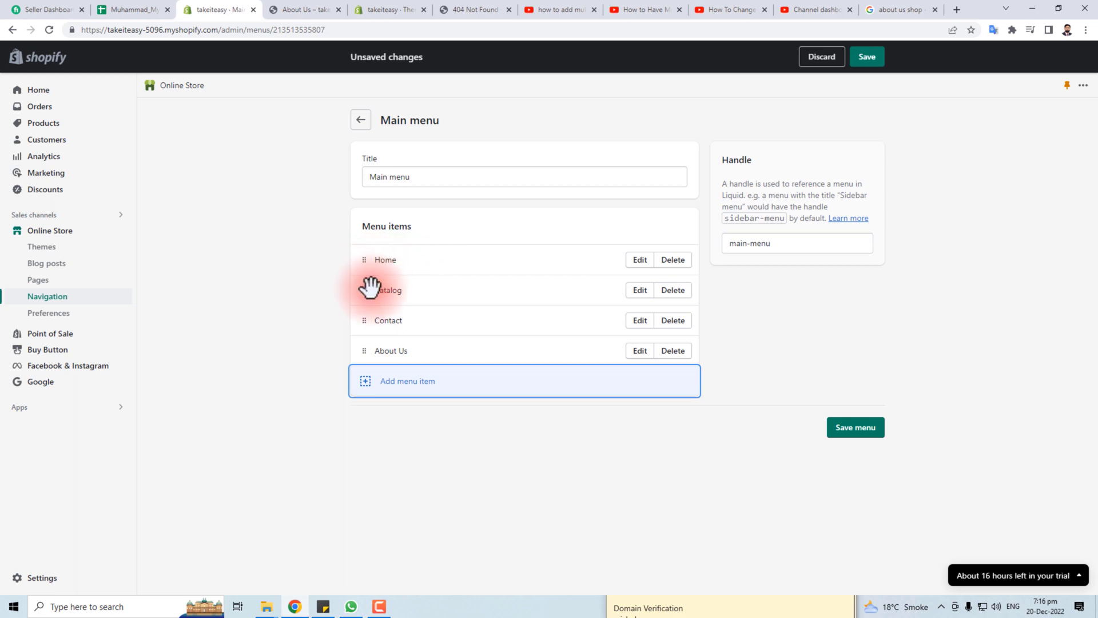
Nest Catalog, Contact and About Us under Home and save the Main menu
{"action": "left_click_drag", "start_coordinate": [363, 293], "coordinate": [378, 294]}
{"action": "left_click_drag", "start_coordinate": [366, 349], "coordinate": [381, 322]}
{"action": "left_click_drag", "start_coordinate": [364, 381], "coordinate": [385, 359]}
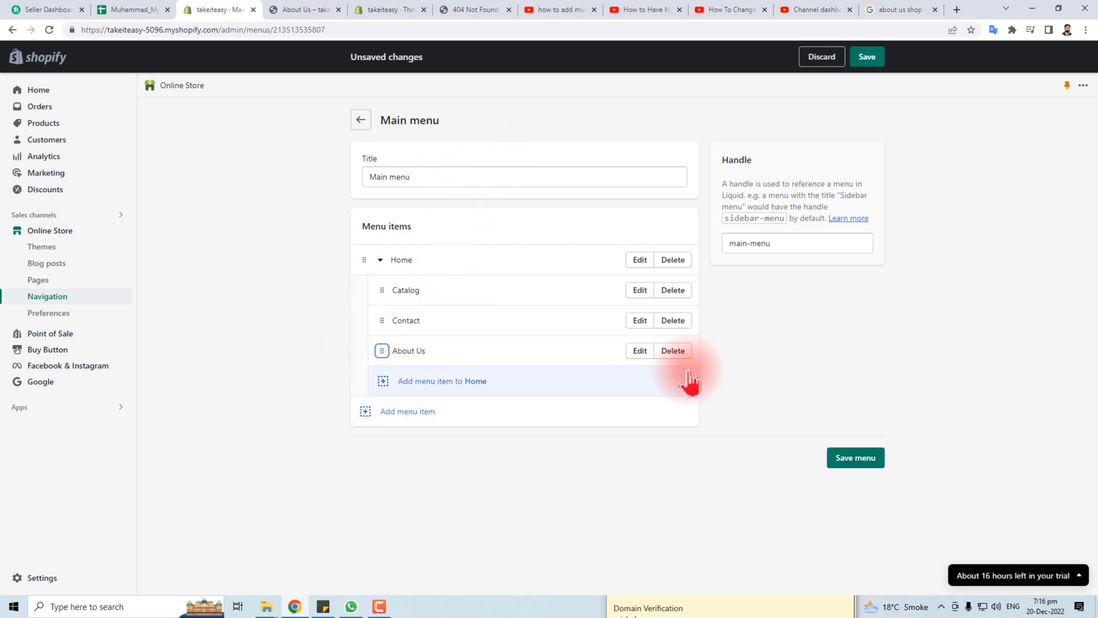
{"action": "left_click", "coordinate": [871, 458]}
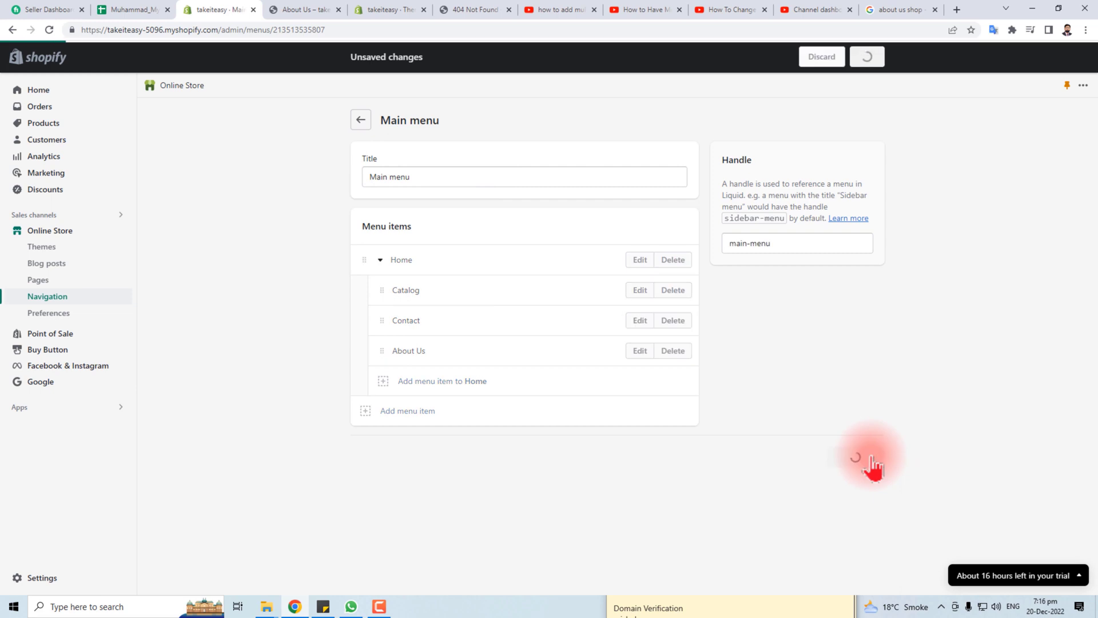
Preview the live storefront and check the Home dropdown's nested items
{"action": "left_click", "coordinate": [389, 9]}
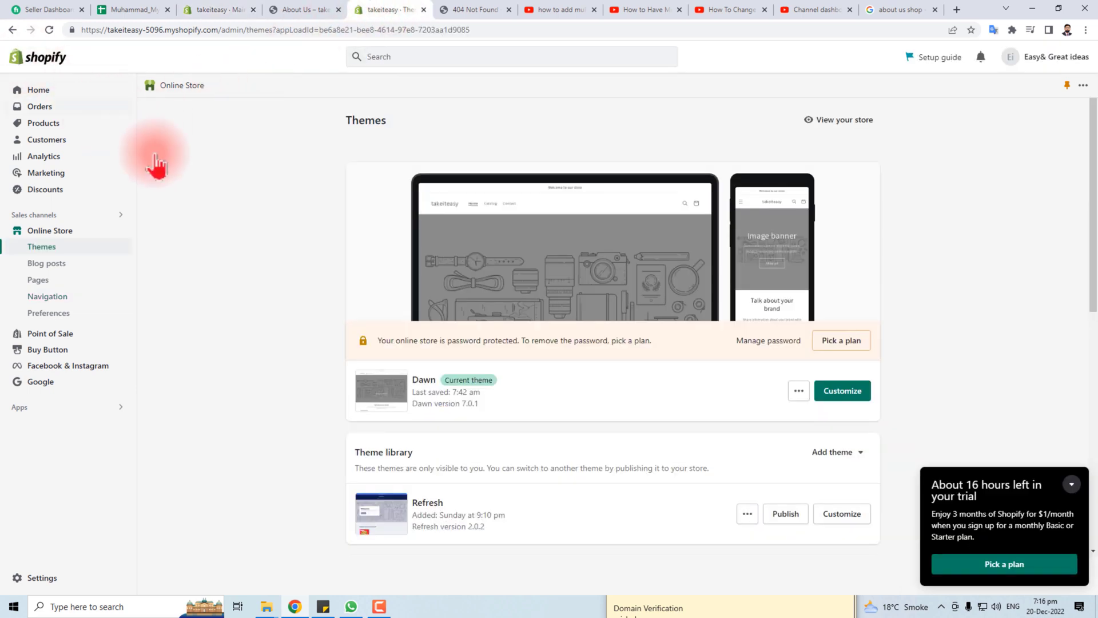
{"action": "left_click", "coordinate": [841, 121]}
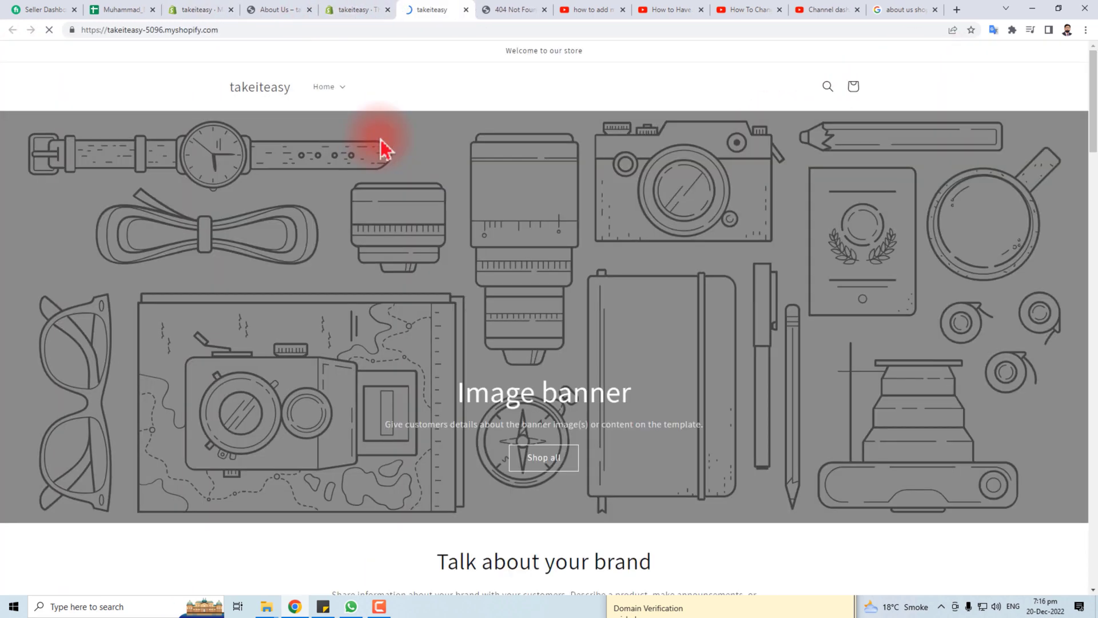
{"action": "left_click", "coordinate": [345, 90]}
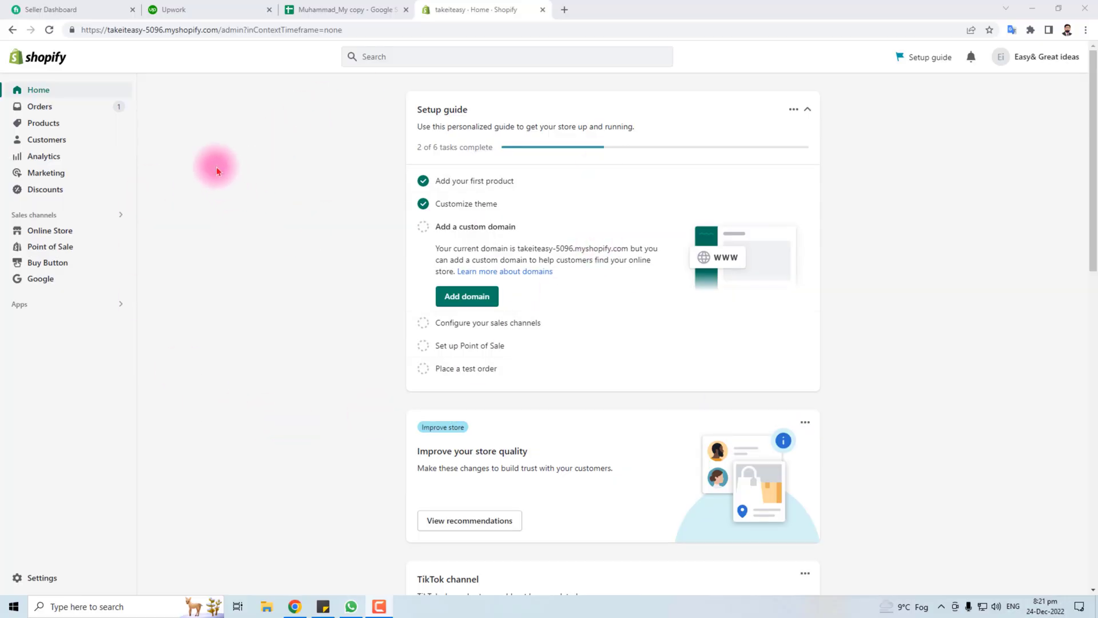
Open Payments settings, review its provider, method and capture sections, then browse payment providers
{"action": "left_click", "coordinate": [35, 579]}
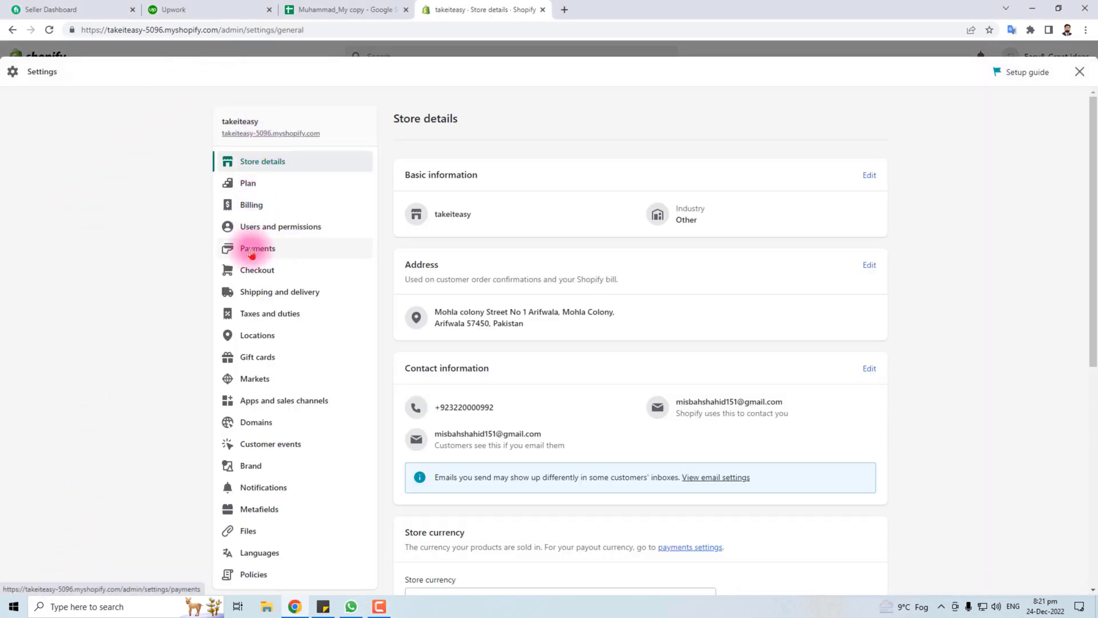
{"action": "left_click", "coordinate": [277, 250]}
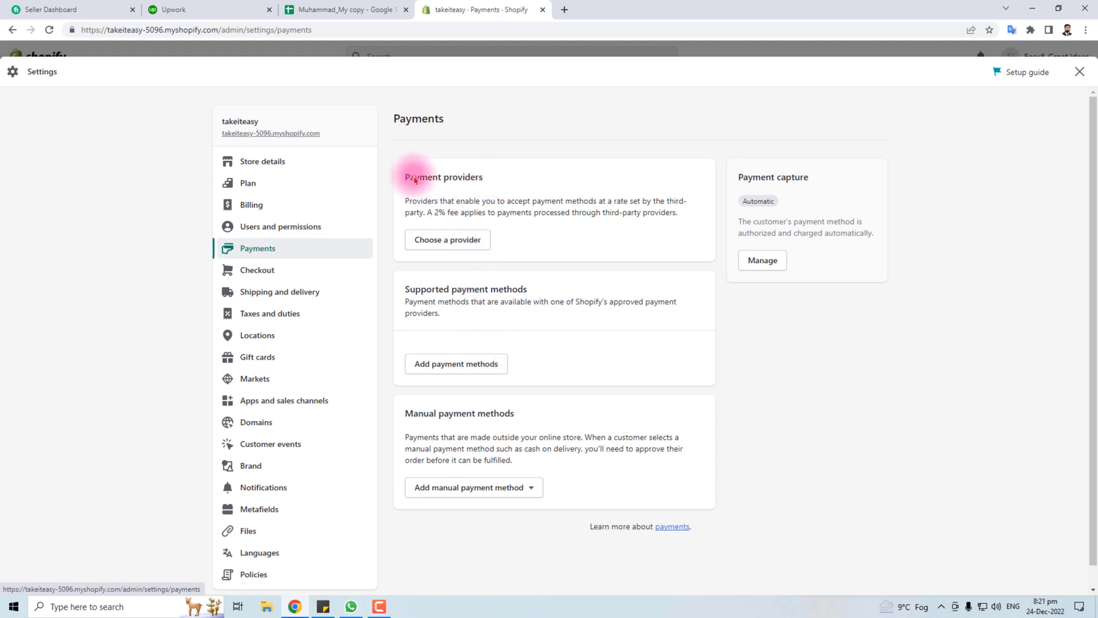
{"action": "left_click_drag", "start_coordinate": [405, 178], "coordinate": [492, 178]}
{"action": "left_click", "coordinate": [400, 297]}
{"action": "left_click_drag", "start_coordinate": [400, 297], "coordinate": [558, 294]}
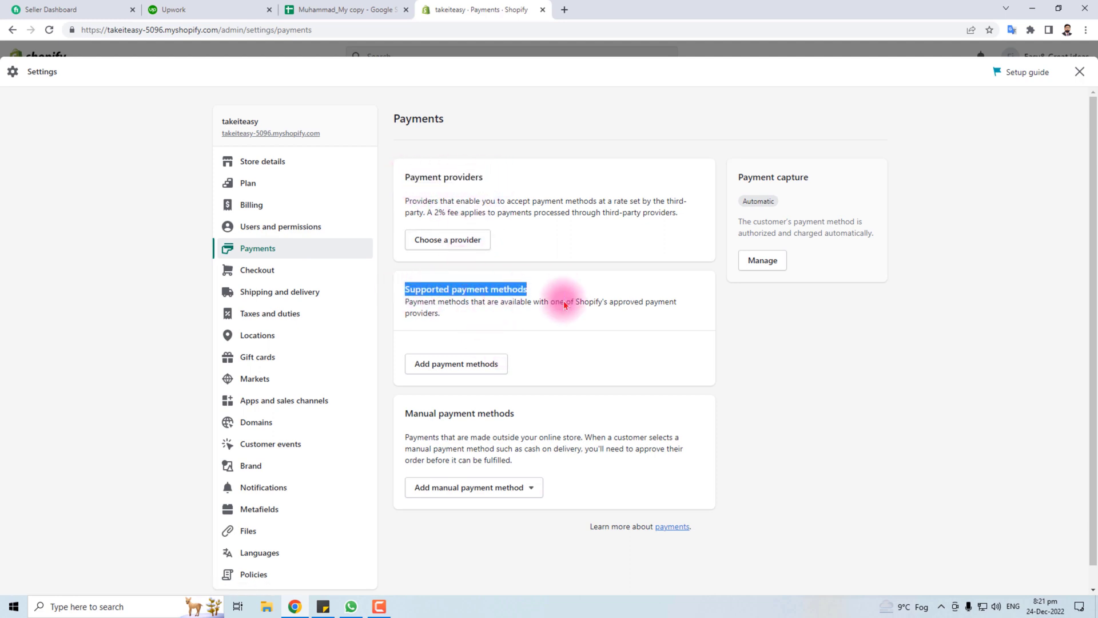
{"action": "left_click_drag", "start_coordinate": [395, 416], "coordinate": [514, 414]}
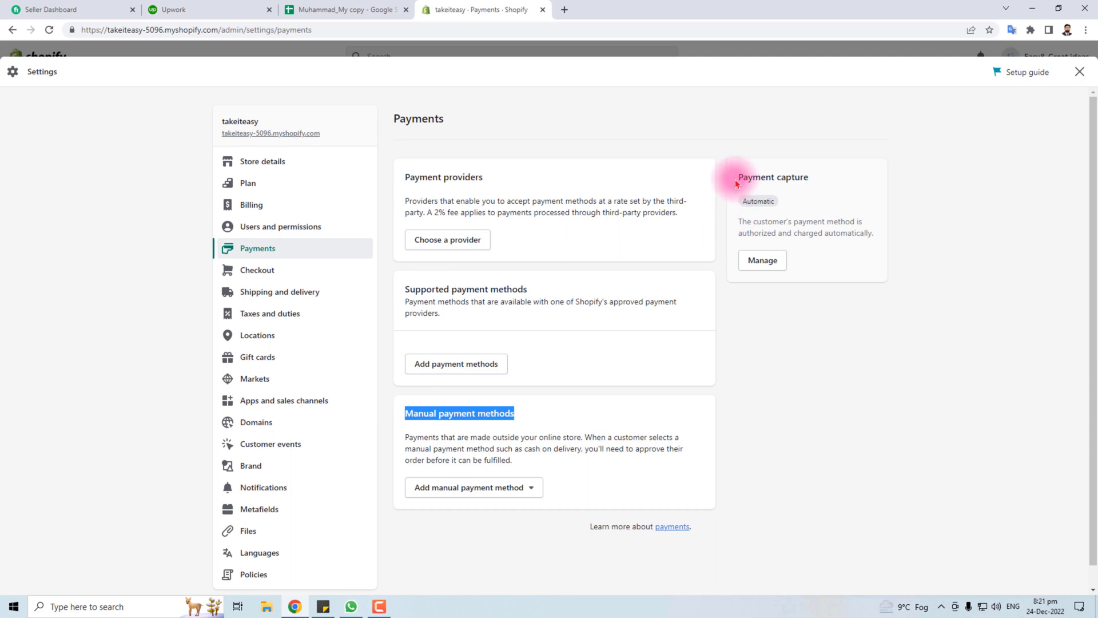
{"action": "left_click_drag", "start_coordinate": [736, 177], "coordinate": [810, 178]}
{"action": "left_click", "coordinate": [833, 444]}
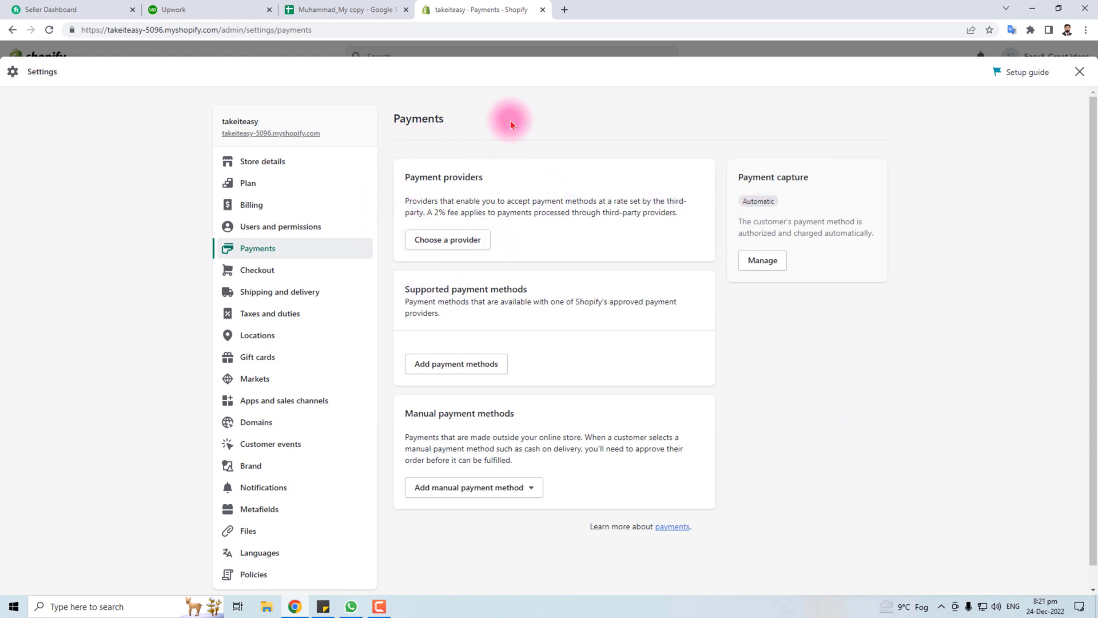
{"action": "left_click_drag", "start_coordinate": [404, 177], "coordinate": [488, 180]}
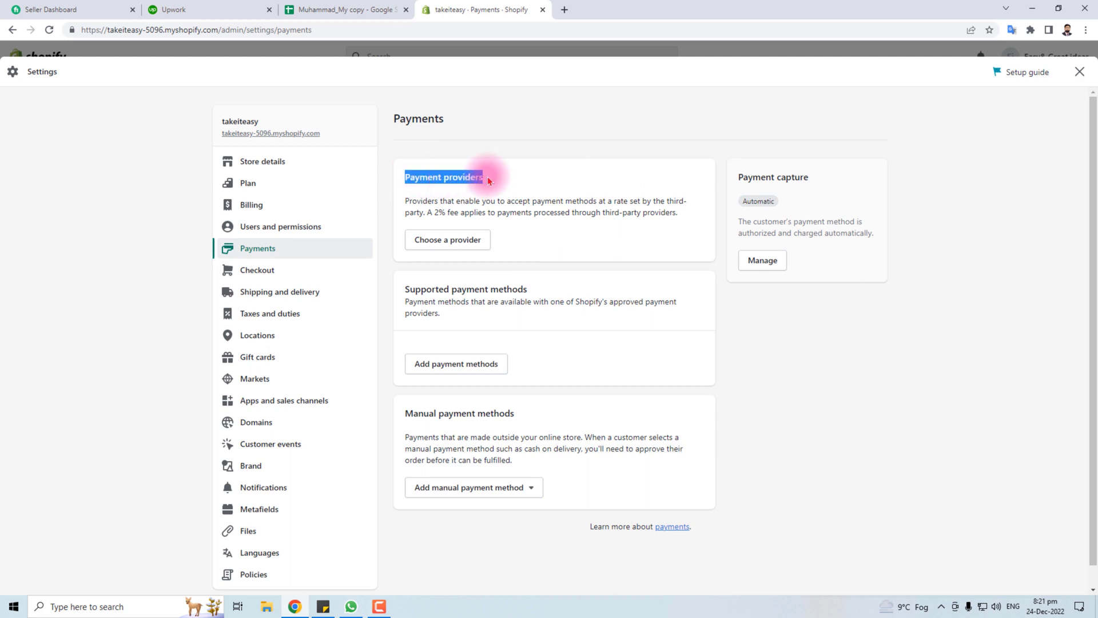
{"action": "left_click", "coordinate": [426, 238]}
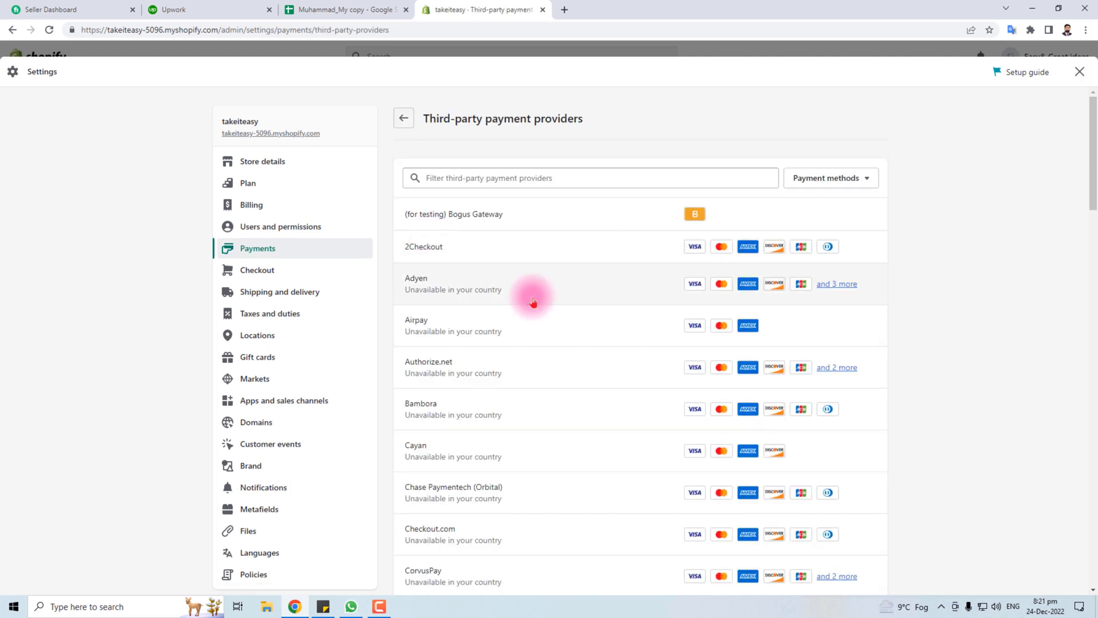
Try activating the 2Checkout provider, then return to the providers list
{"action": "scroll", "coordinate": [579, 482], "scroll_direction": "down", "scroll_amount": 20}
{"action": "scroll", "coordinate": [581, 482], "scroll_direction": "up", "scroll_amount": 14}
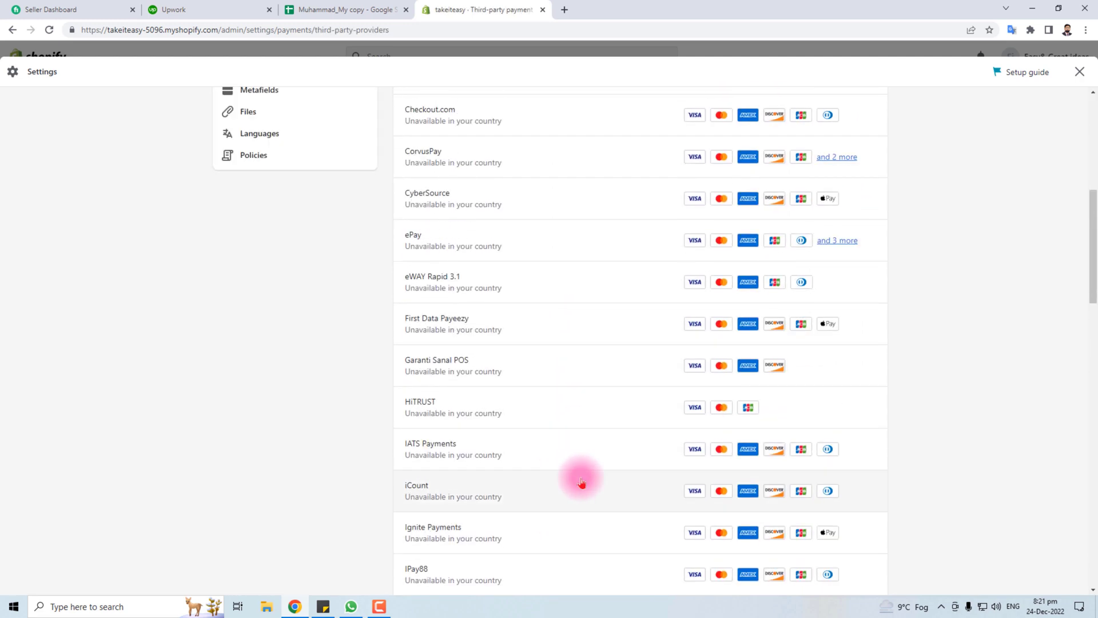
{"action": "scroll", "coordinate": [581, 483], "scroll_direction": "up", "scroll_amount": 8}
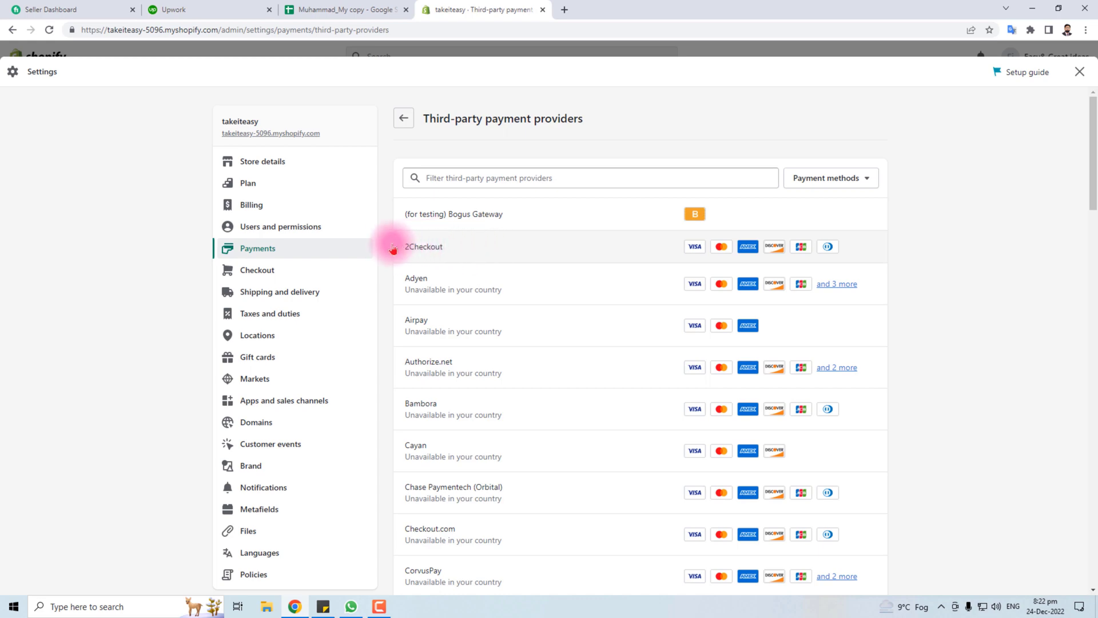
{"action": "left_click", "coordinate": [531, 249]}
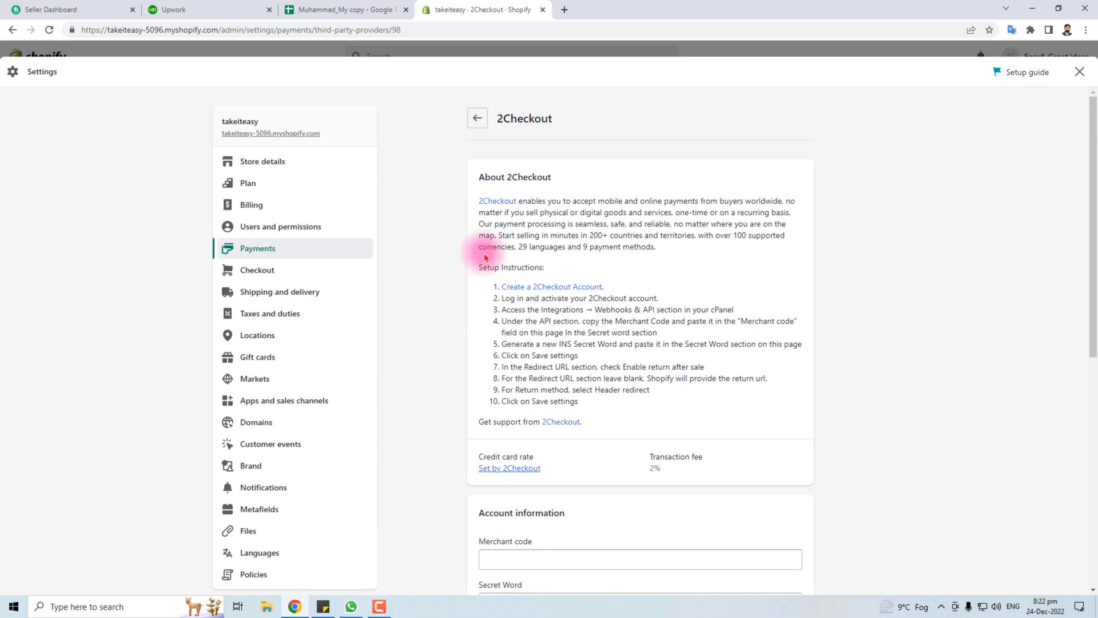
{"action": "scroll", "coordinate": [429, 416], "scroll_direction": "down", "scroll_amount": 3}
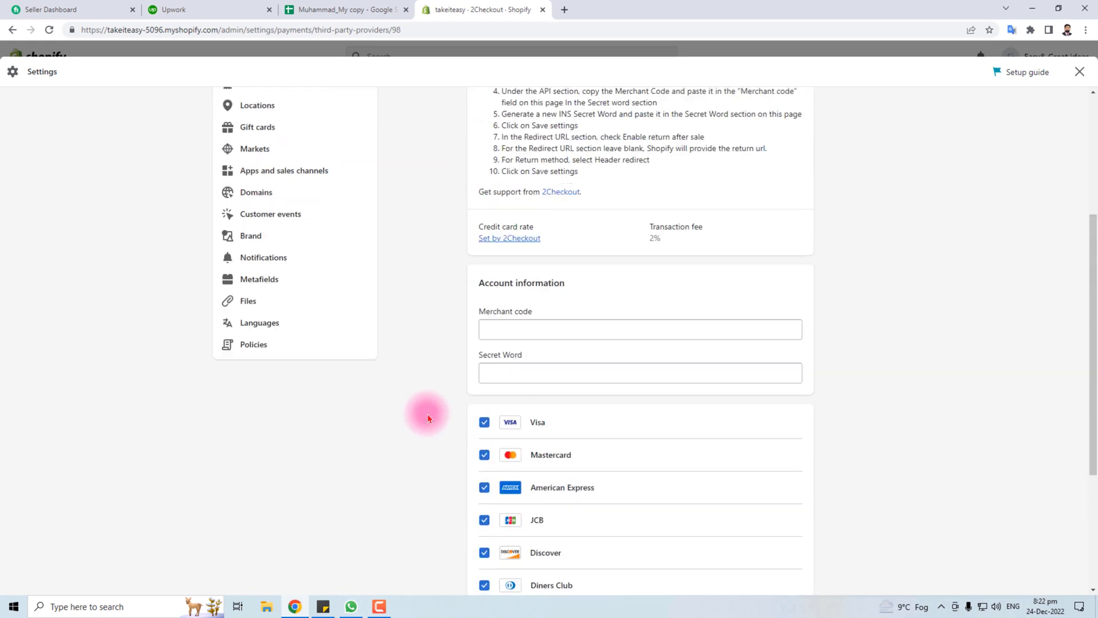
{"action": "left_click", "coordinate": [506, 350]}
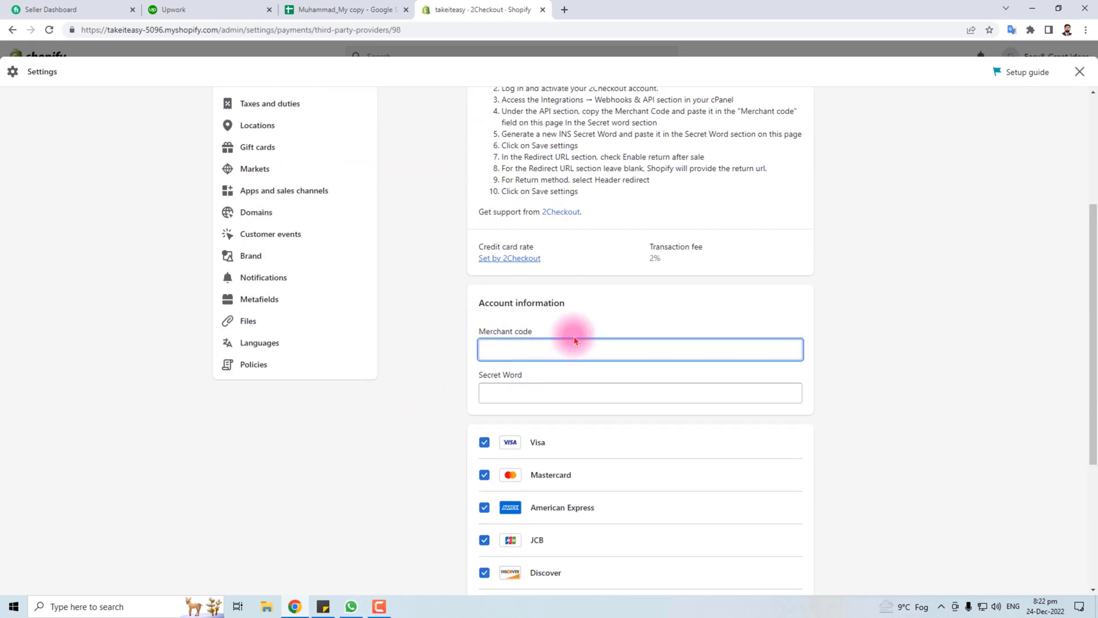
{"action": "left_click", "coordinate": [501, 390]}
{"action": "scroll", "coordinate": [492, 386], "scroll_direction": "down", "scroll_amount": 3}
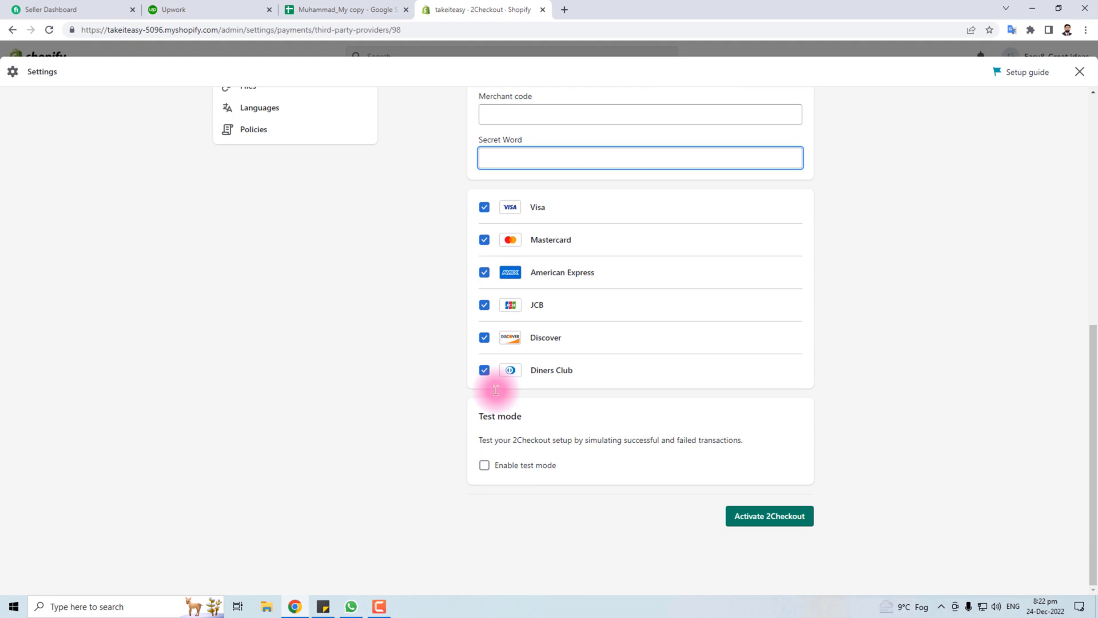
{"action": "left_click", "coordinate": [766, 516]}
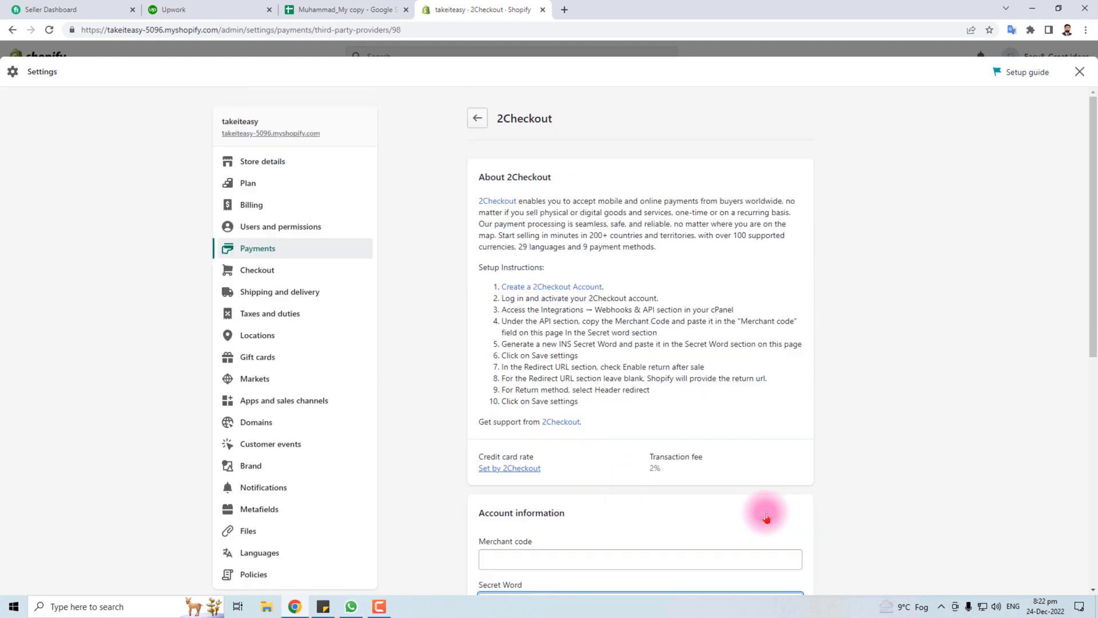
{"action": "left_click", "coordinate": [478, 119]}
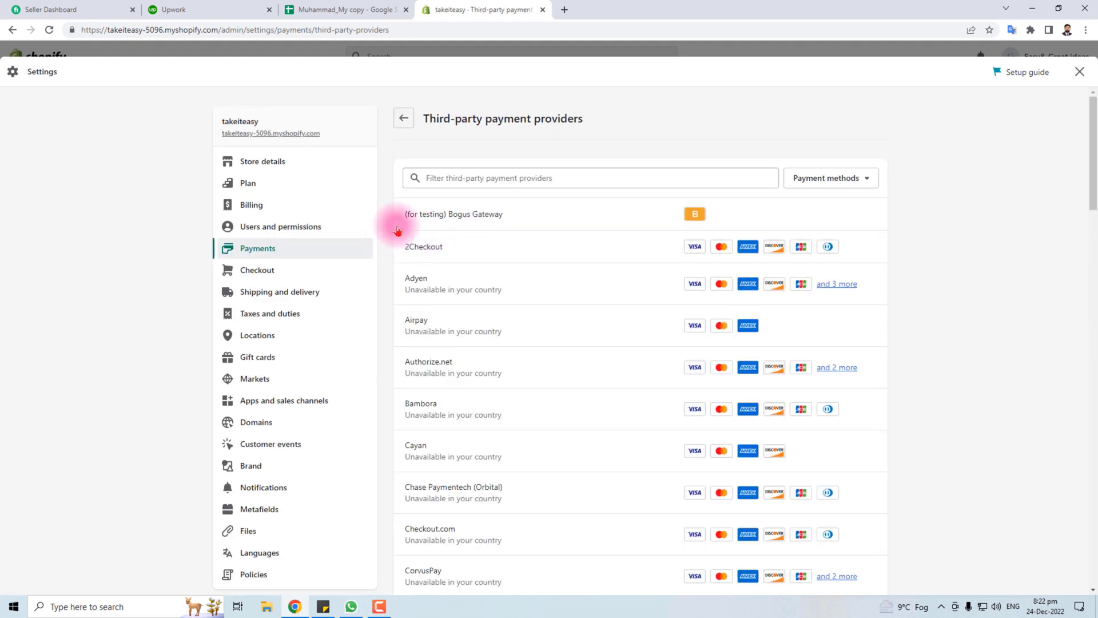
Activate the (for testing) Bogus Gateway and close Settings back to admin Home
{"action": "left_click", "coordinate": [537, 215]}
{"action": "left_click", "coordinate": [731, 466]}
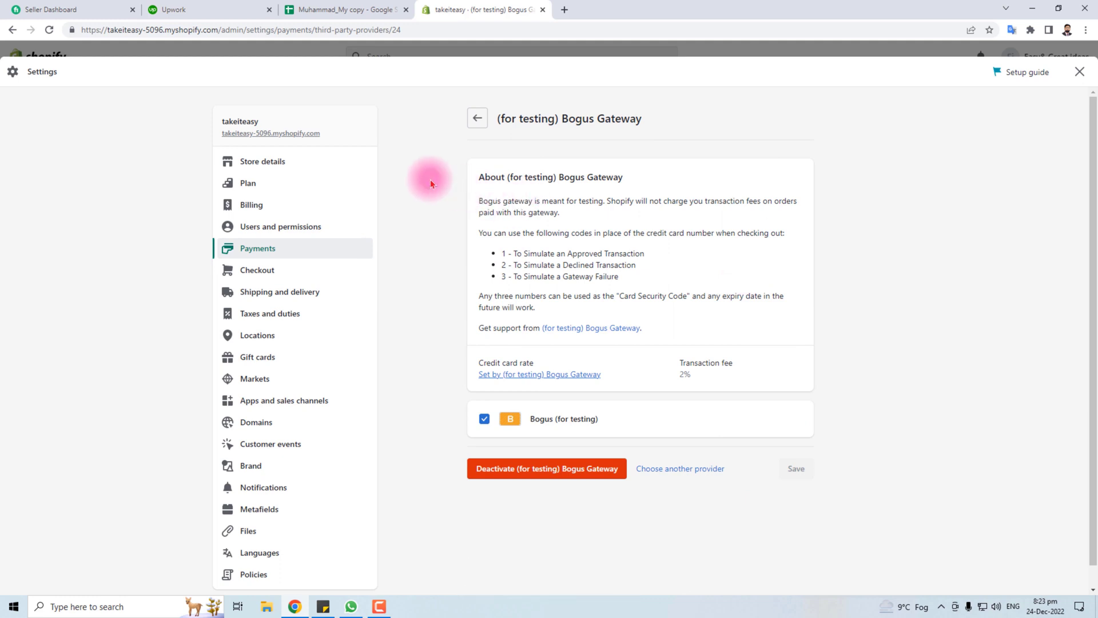
{"action": "left_click", "coordinate": [1079, 72]}
{"action": "left_click", "coordinate": [1086, 30]}
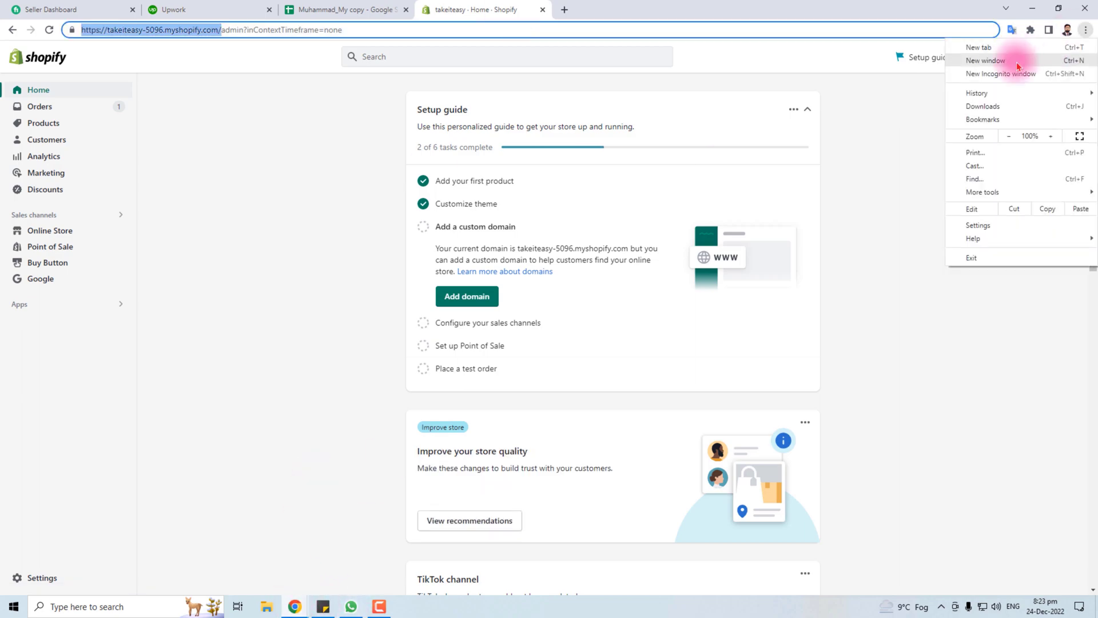
Open the store in an incognito window and check out with Test Product 1
{"action": "left_click", "coordinate": [1001, 74]}
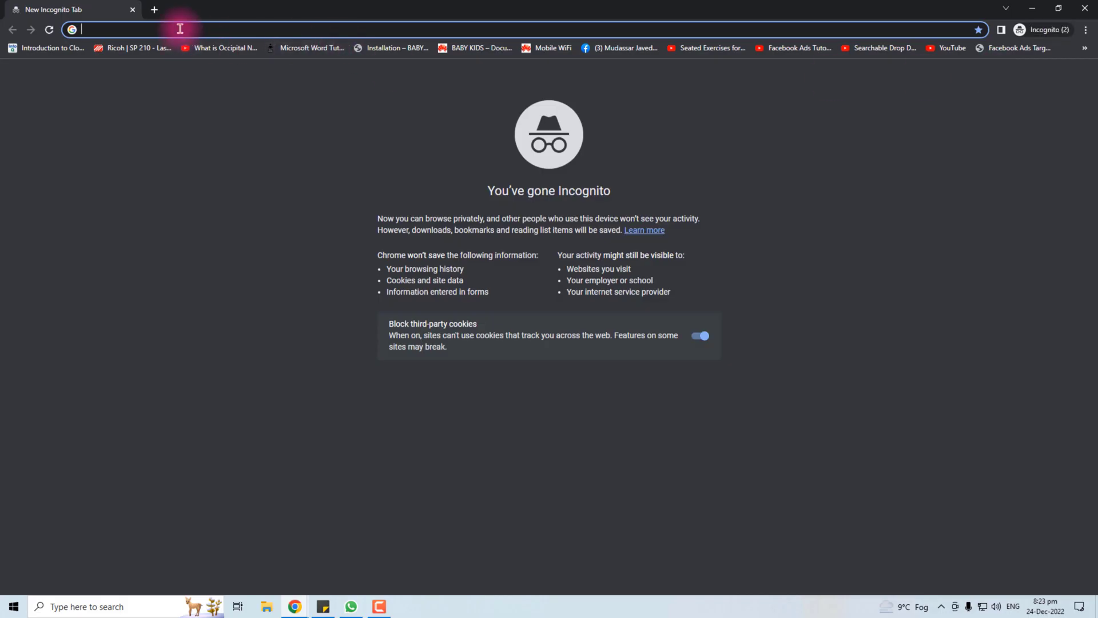
{"action": "type", "text": "https://takeiteasy-5096.myshopify.com/"}
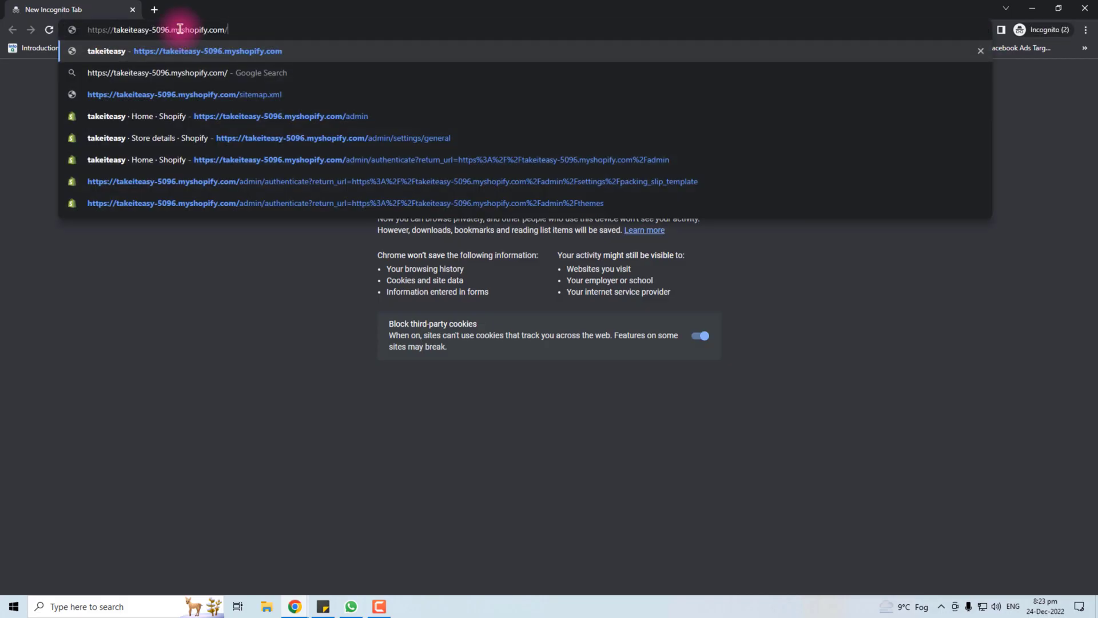
{"action": "key", "text": "Return"}
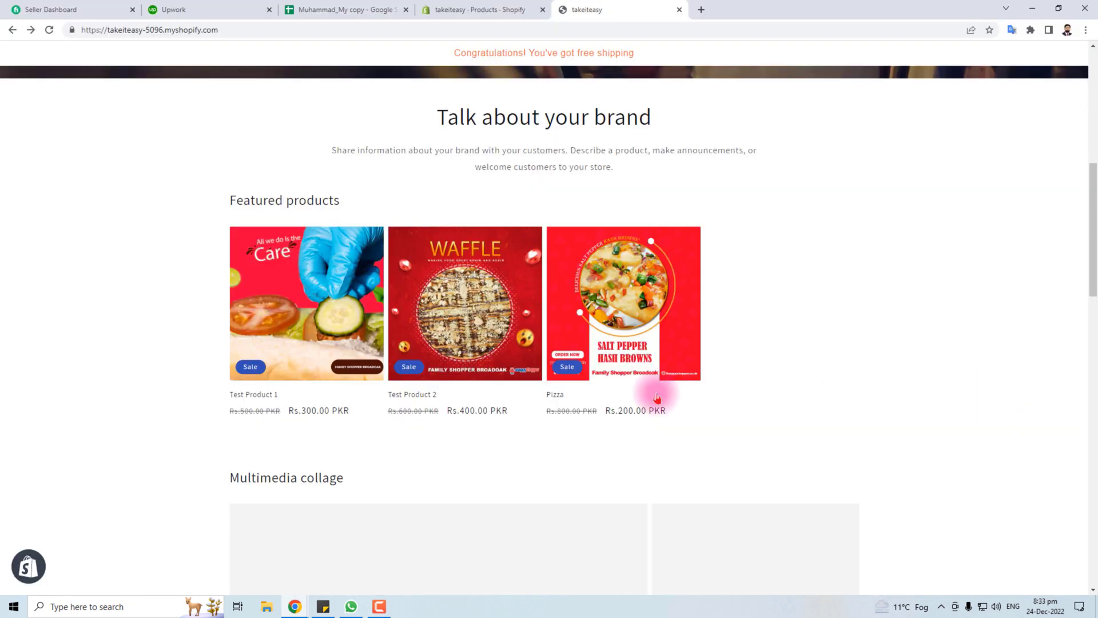
{"action": "left_click", "coordinate": [290, 304]}
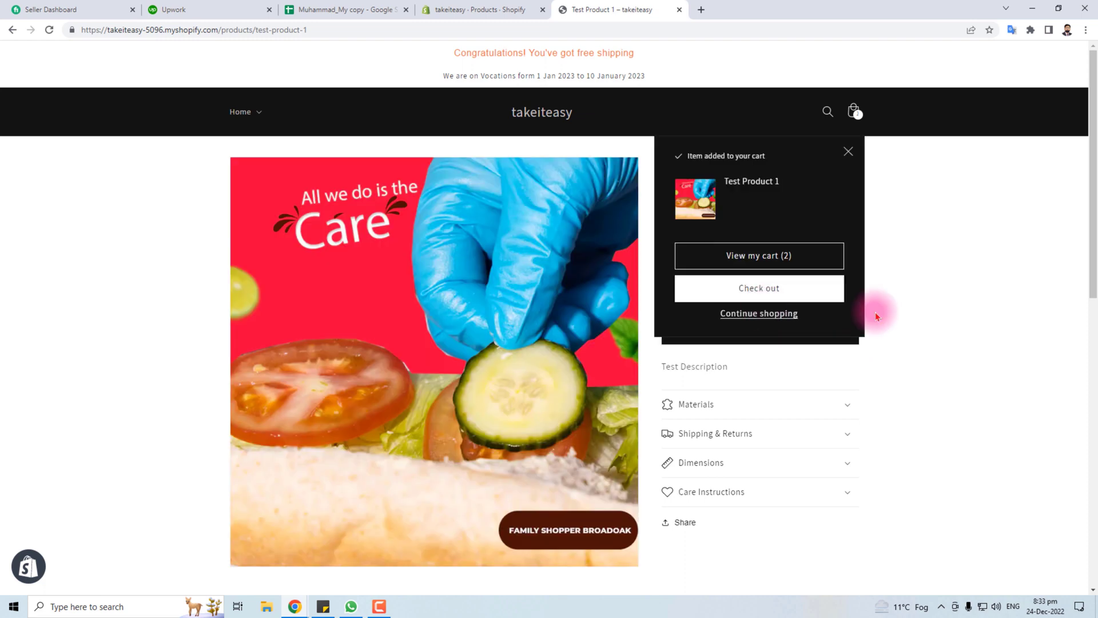
{"action": "left_click", "coordinate": [775, 290]}
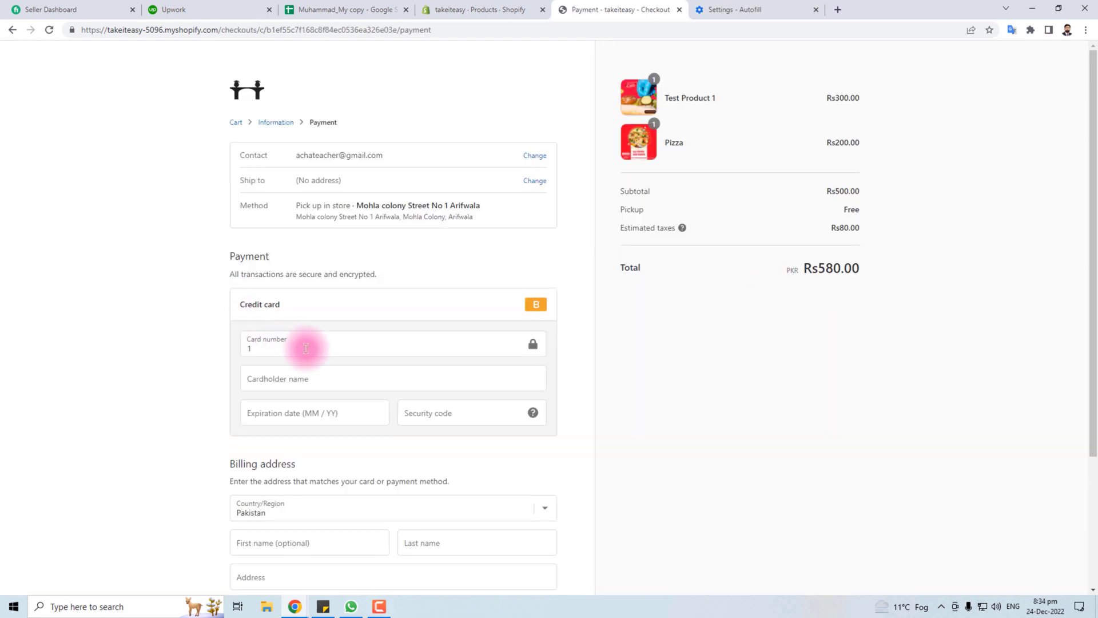
Enter the test card number, cardholder name, expiry date and security code
{"action": "left_click", "coordinate": [304, 349]}
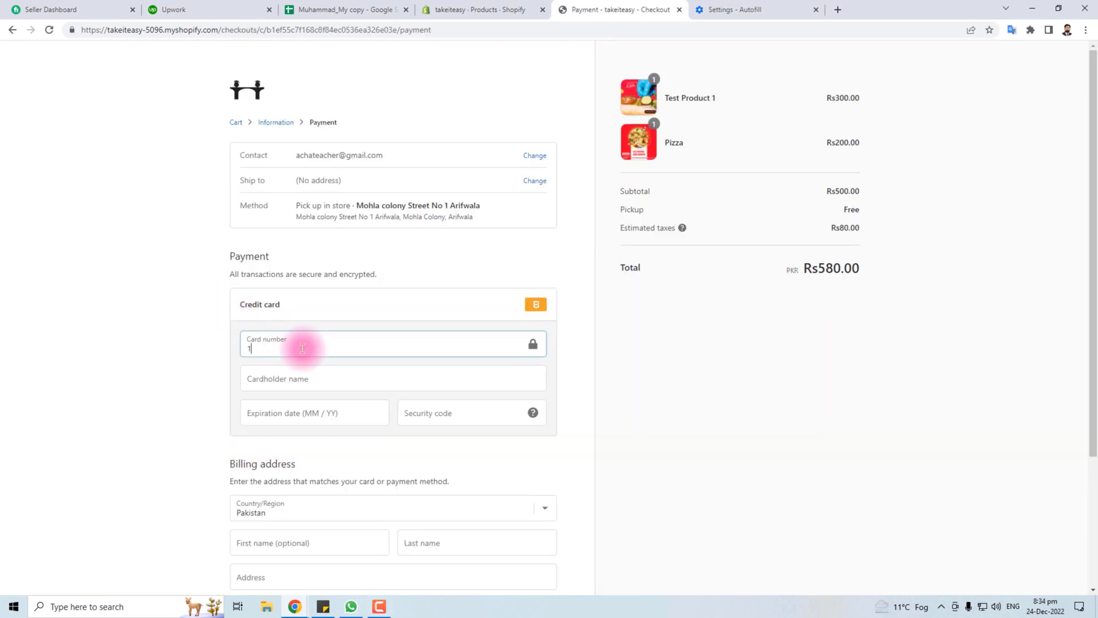
{"action": "left_click", "coordinate": [285, 378]}
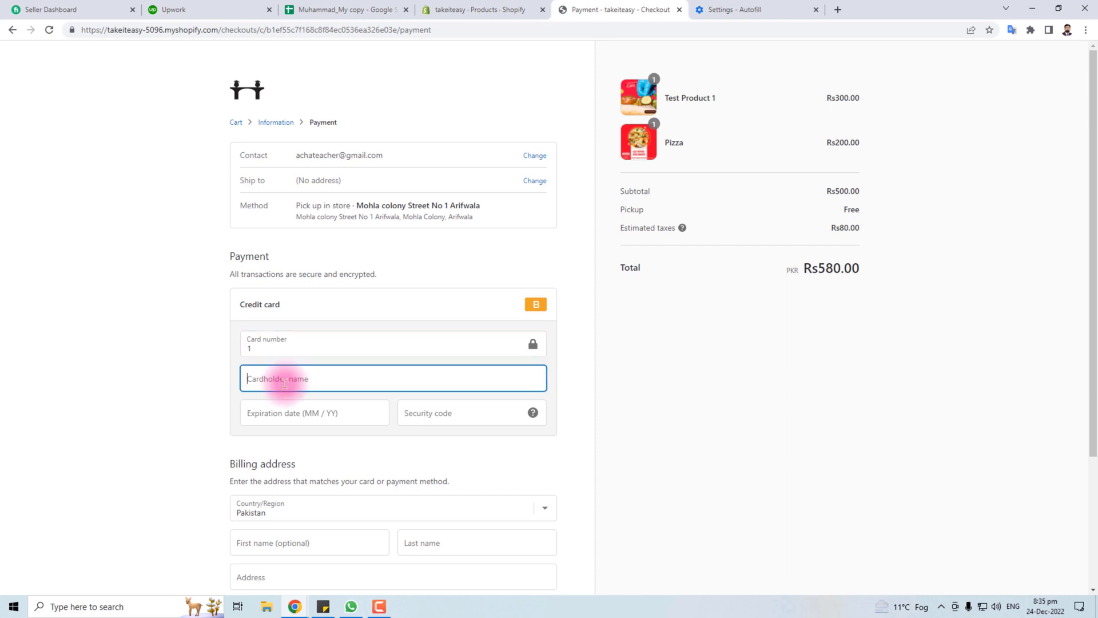
{"action": "key", "text": "Tab"}
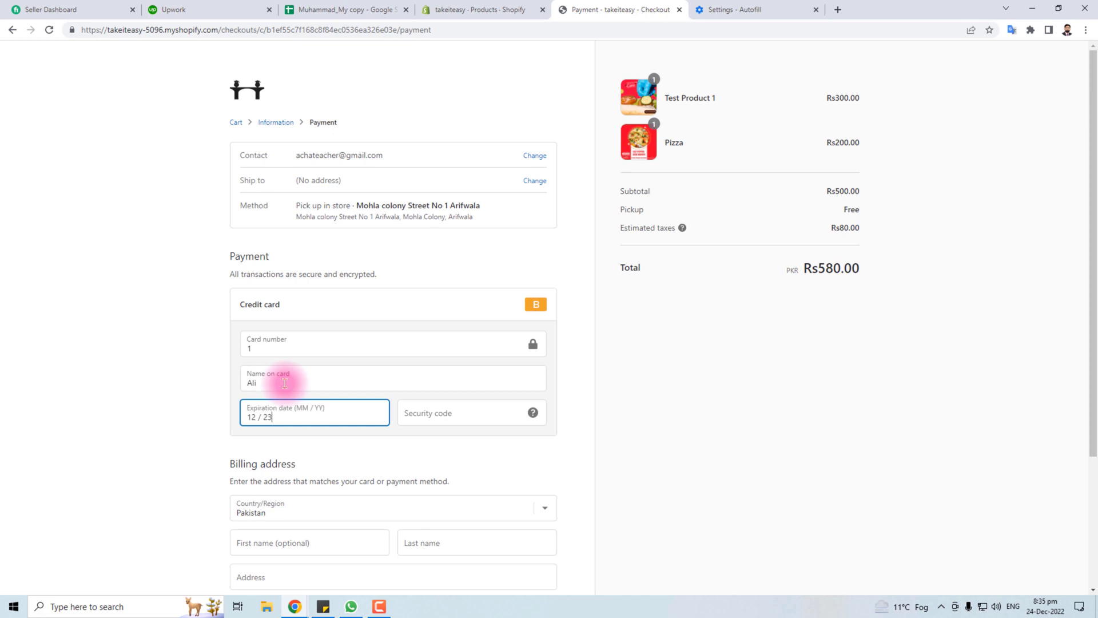
{"action": "left_click", "coordinate": [428, 414]}
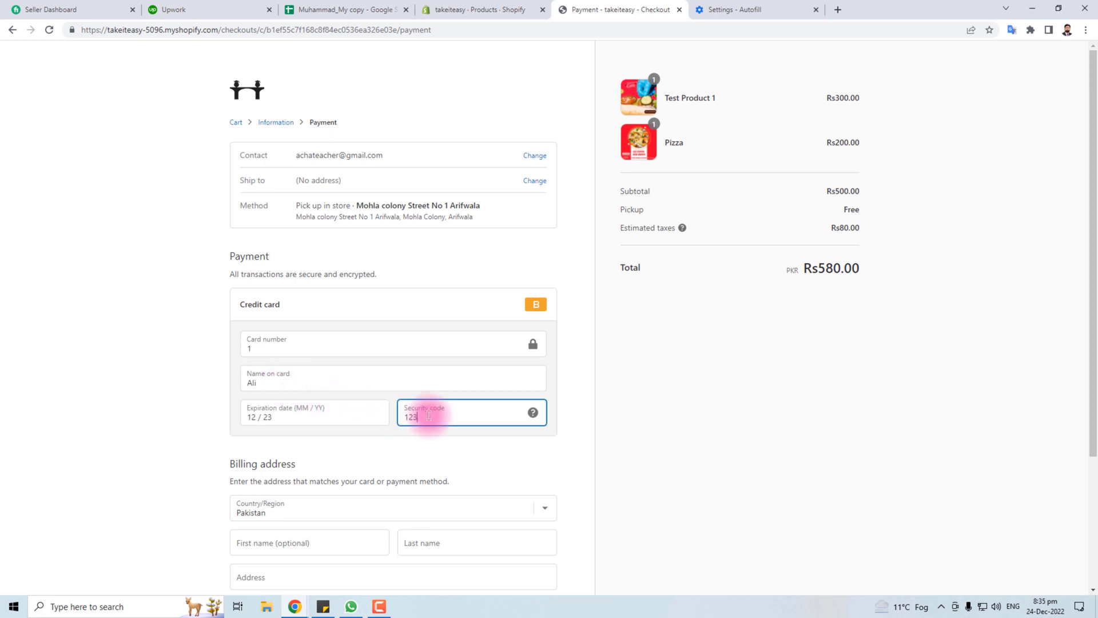
Fill in the billing first name, address, apartment, city and postal code, then pay
{"action": "scroll", "coordinate": [427, 429], "scroll_direction": "down", "scroll_amount": 3}
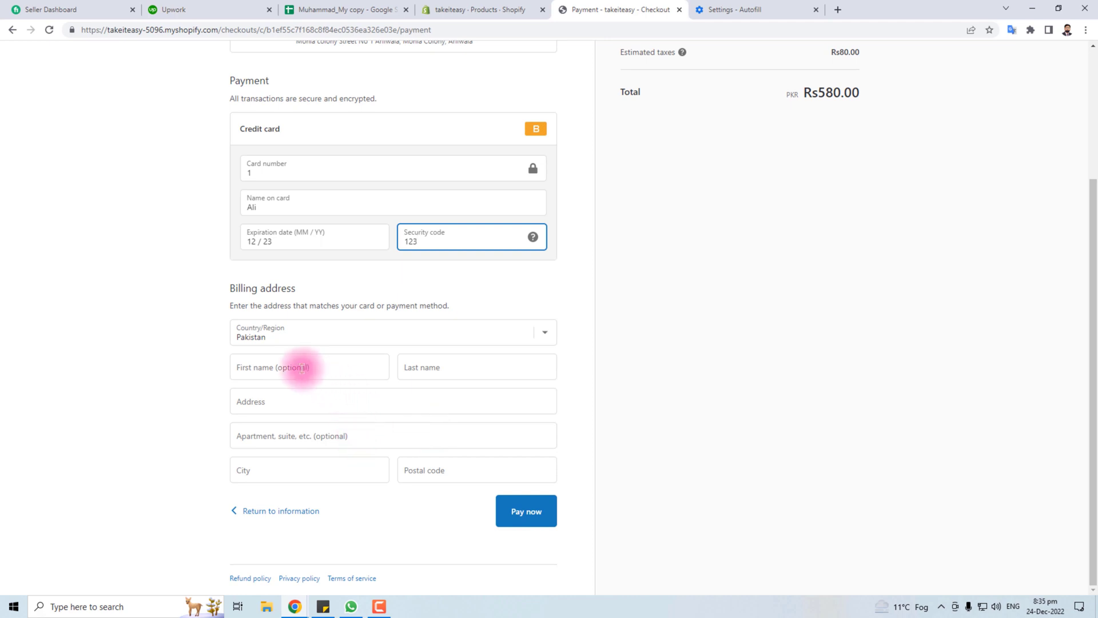
{"action": "left_click", "coordinate": [301, 368]}
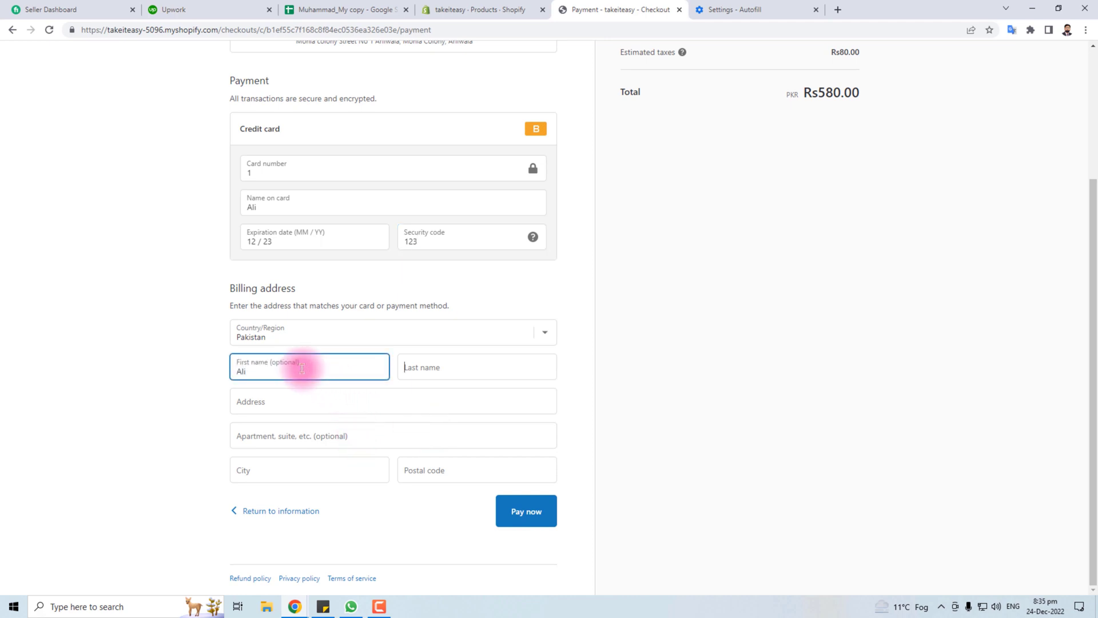
{"action": "type", "text": "Has"}
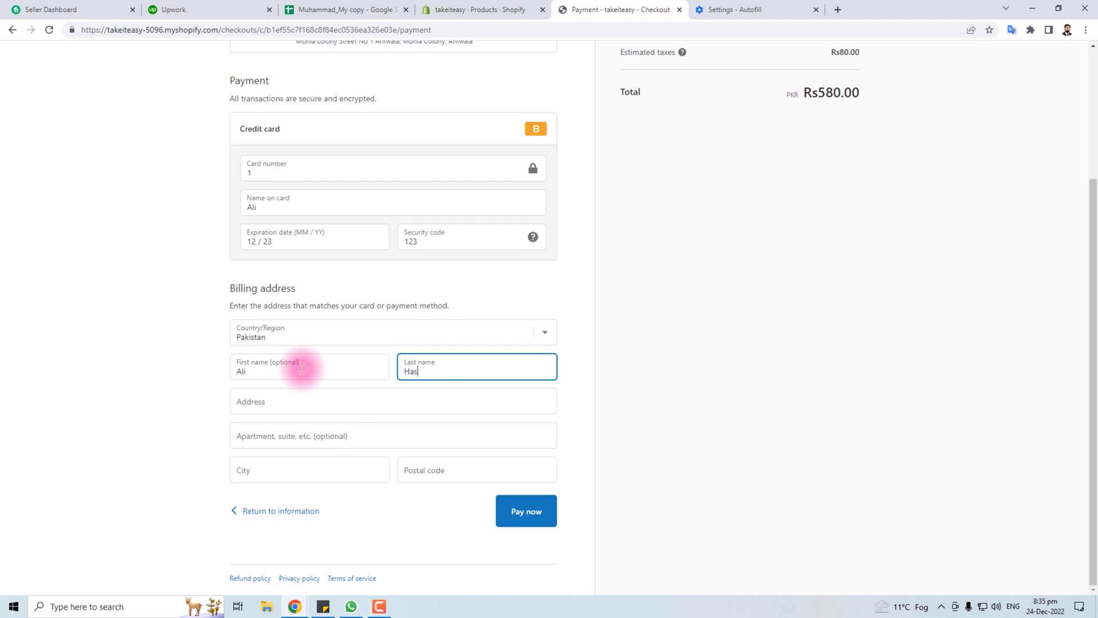
{"action": "type", "text": "san"}
{"action": "key", "text": "Tab"}
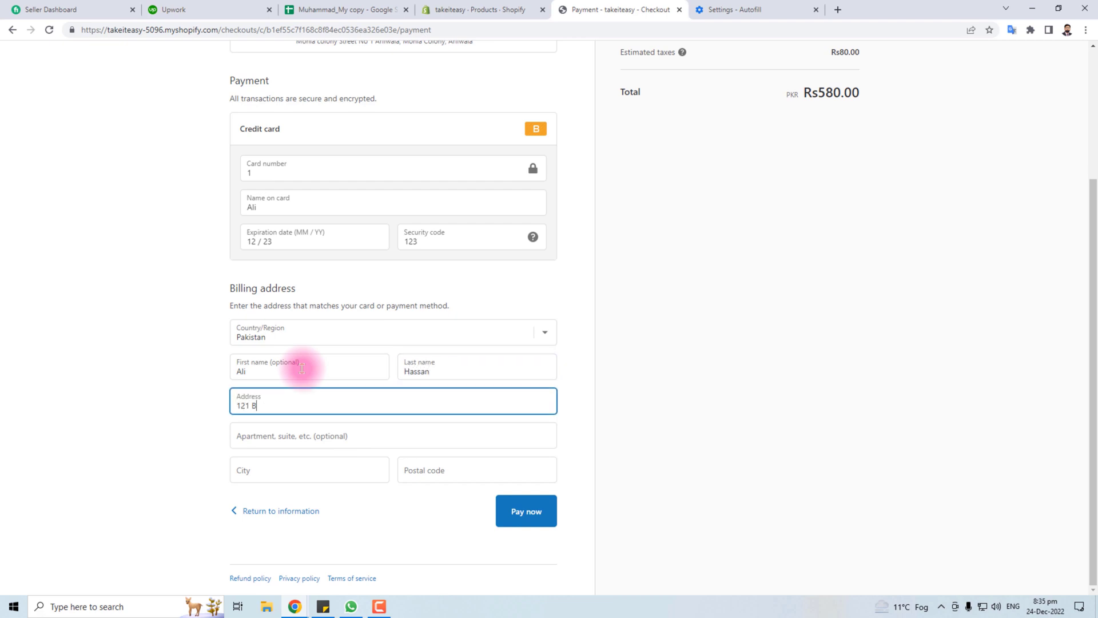
{"action": "key", "text": "Tab"}
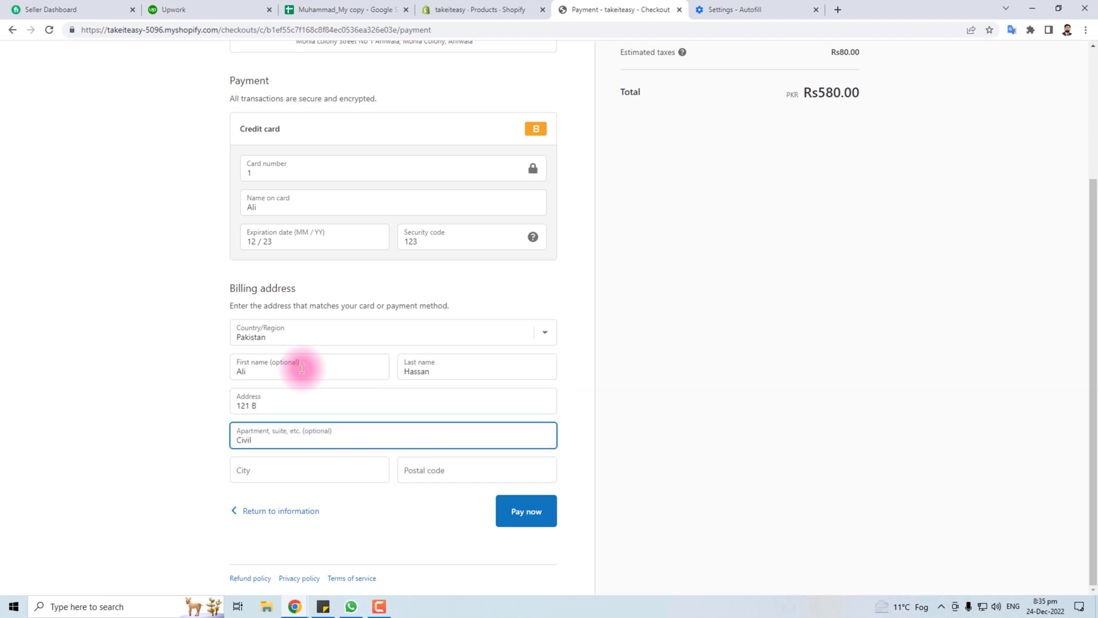
{"action": "key", "text": "Tab"}
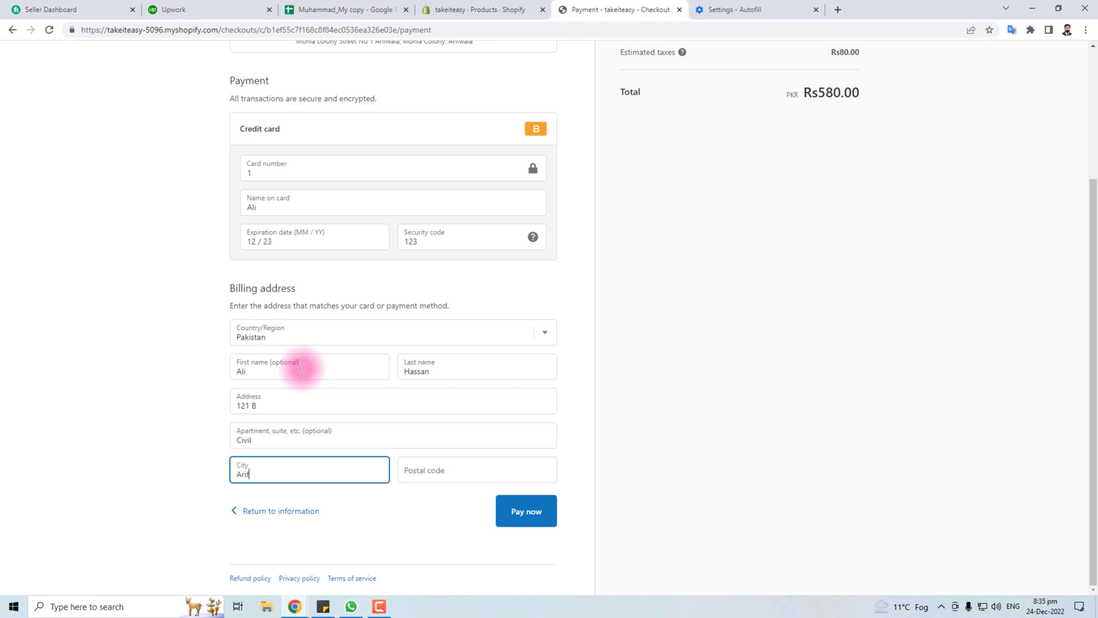
{"action": "key", "text": "Tab"}
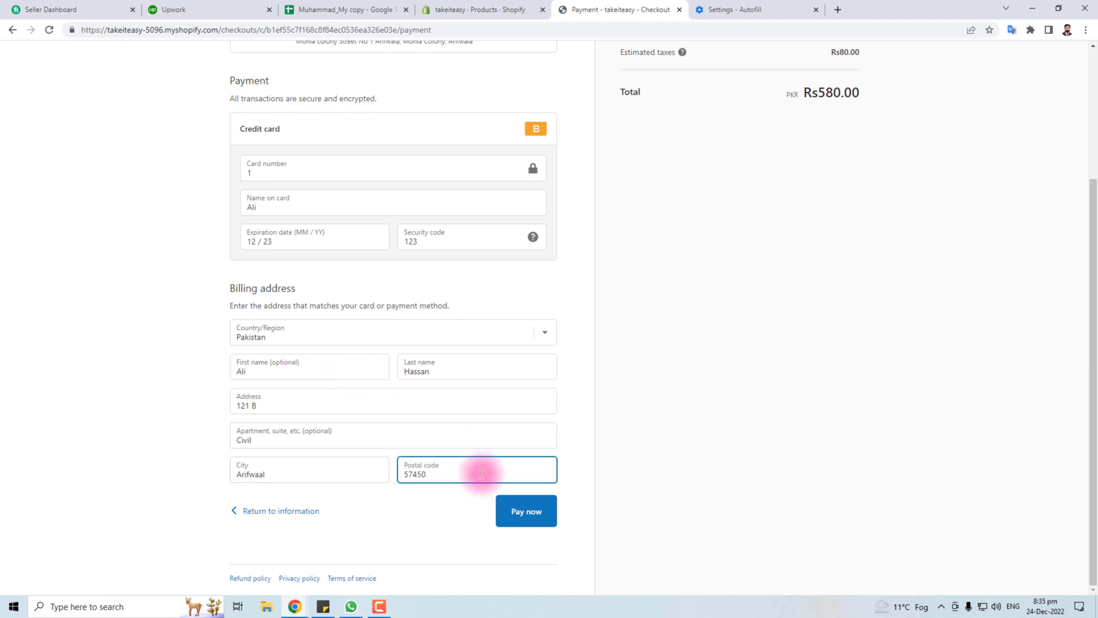
{"action": "scroll", "coordinate": [709, 466], "scroll_direction": "up", "scroll_amount": 3}
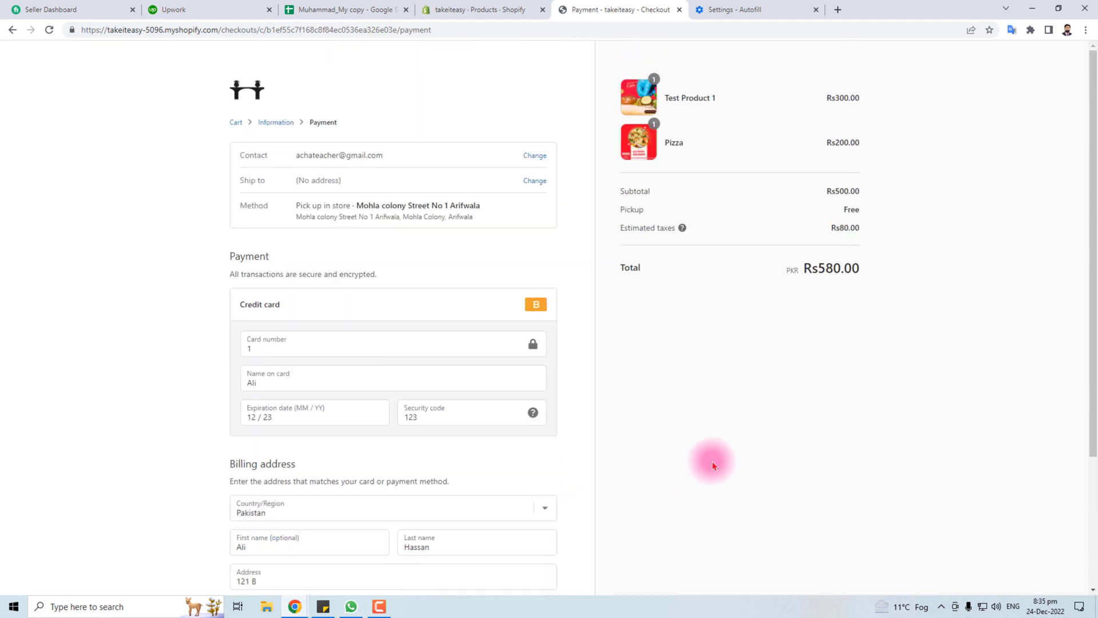
{"action": "scroll", "coordinate": [712, 461], "scroll_direction": "down", "scroll_amount": 3}
{"action": "left_click", "coordinate": [531, 515]}
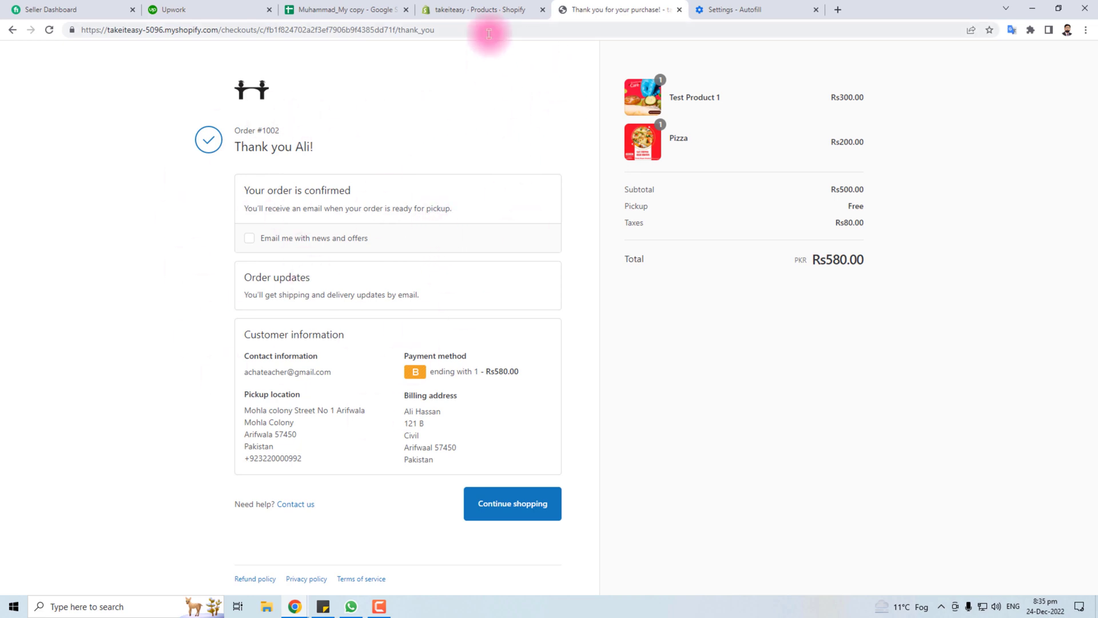
Switch back to the store admin and view the Orders list
{"action": "left_click", "coordinate": [483, 11]}
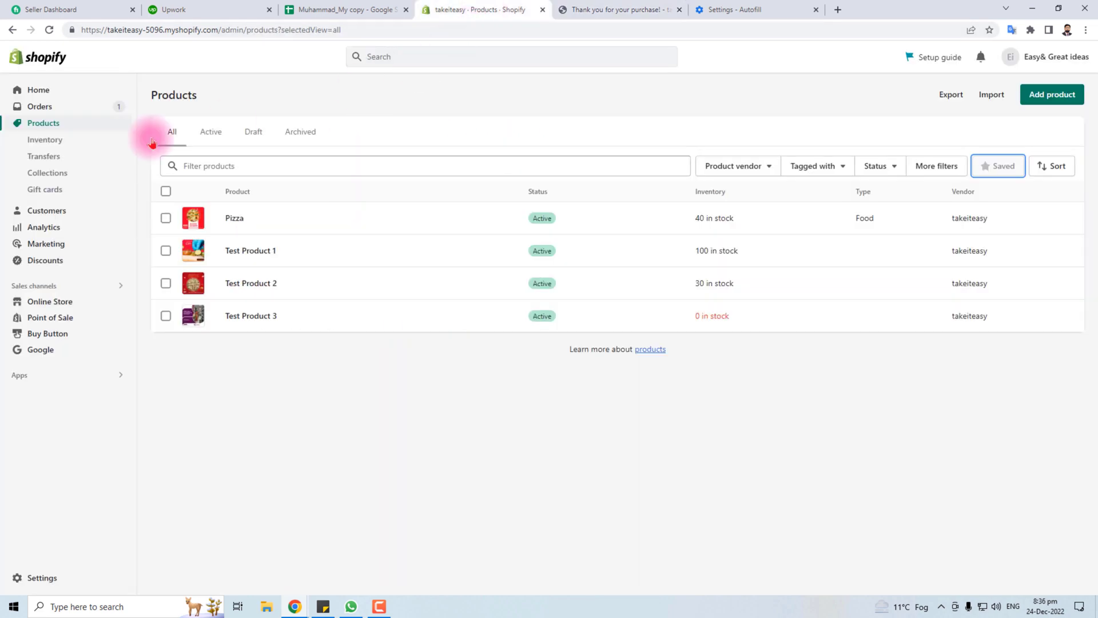
{"action": "left_click", "coordinate": [38, 107]}
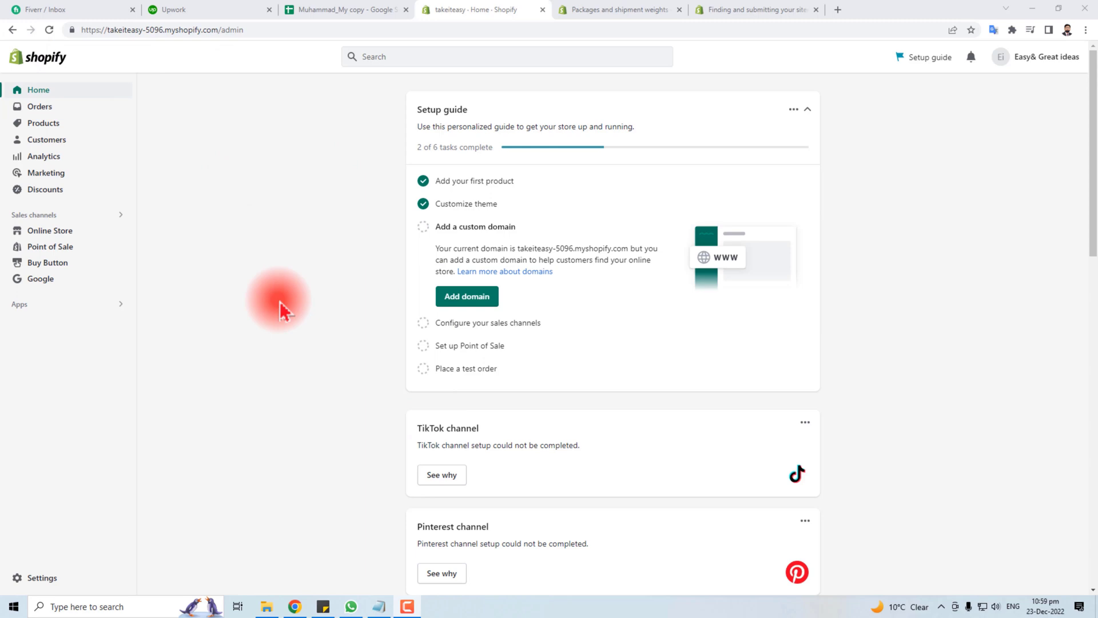
Open Shipping and delivery settings and manage the General shipping rates profile
{"action": "left_click", "coordinate": [42, 579]}
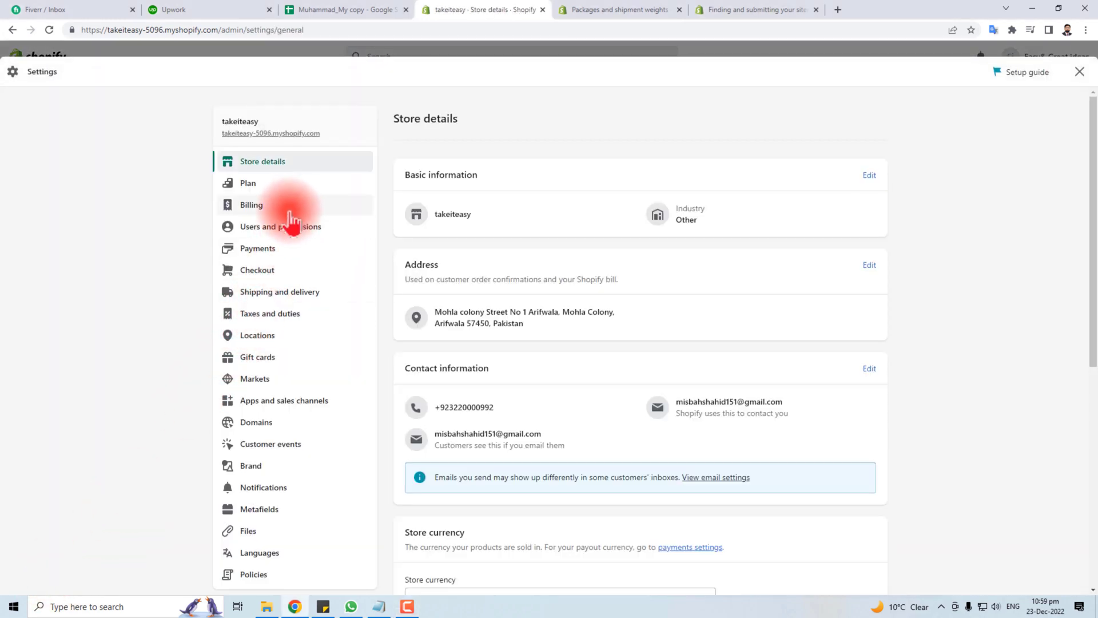
{"action": "left_click", "coordinate": [283, 294]}
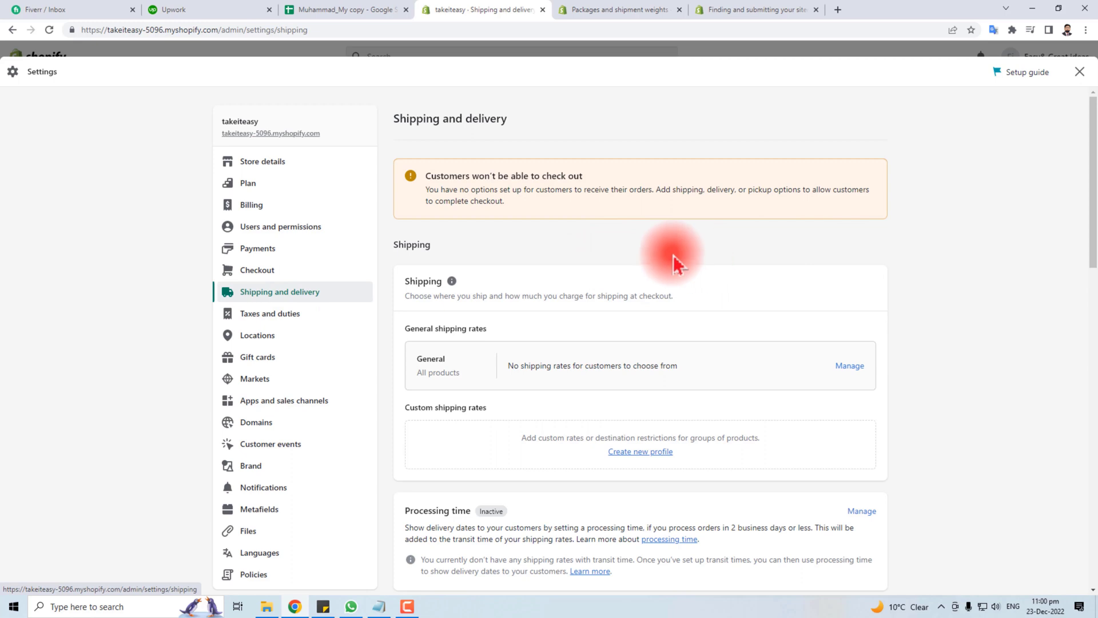
{"action": "left_click_drag", "start_coordinate": [426, 175], "coordinate": [598, 192]}
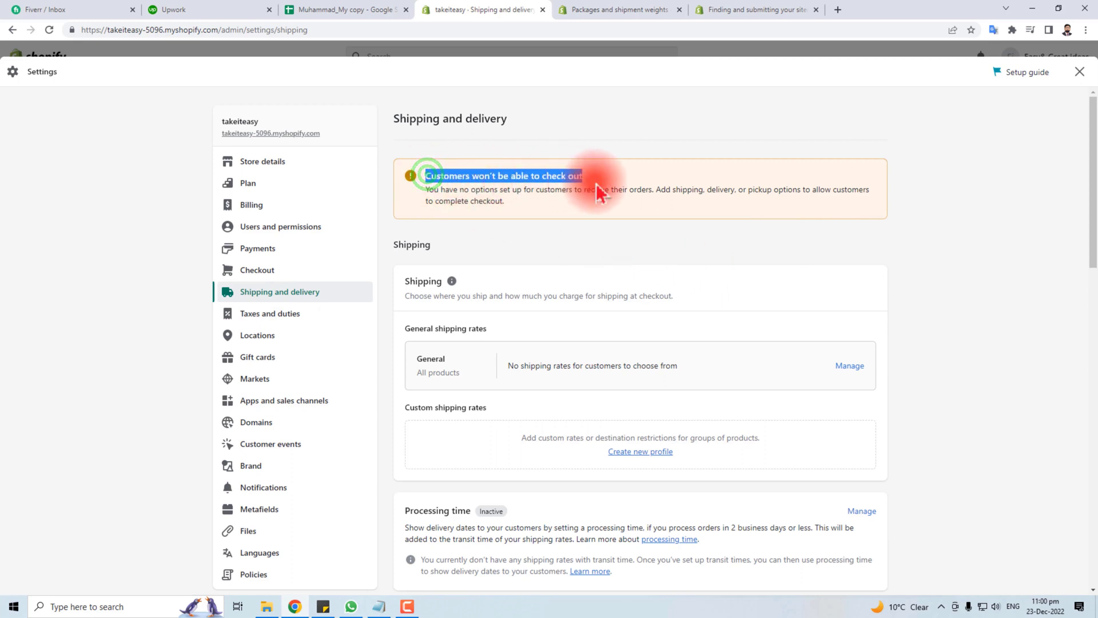
{"action": "left_click", "coordinate": [620, 245]}
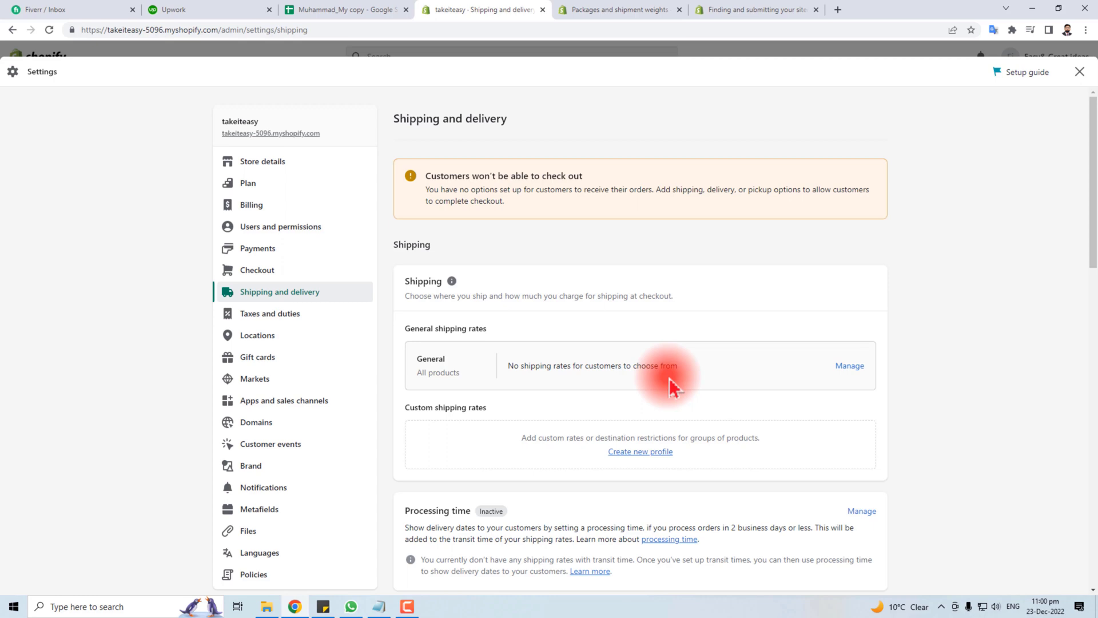
{"action": "left_click_drag", "start_coordinate": [393, 244], "coordinate": [442, 245]}
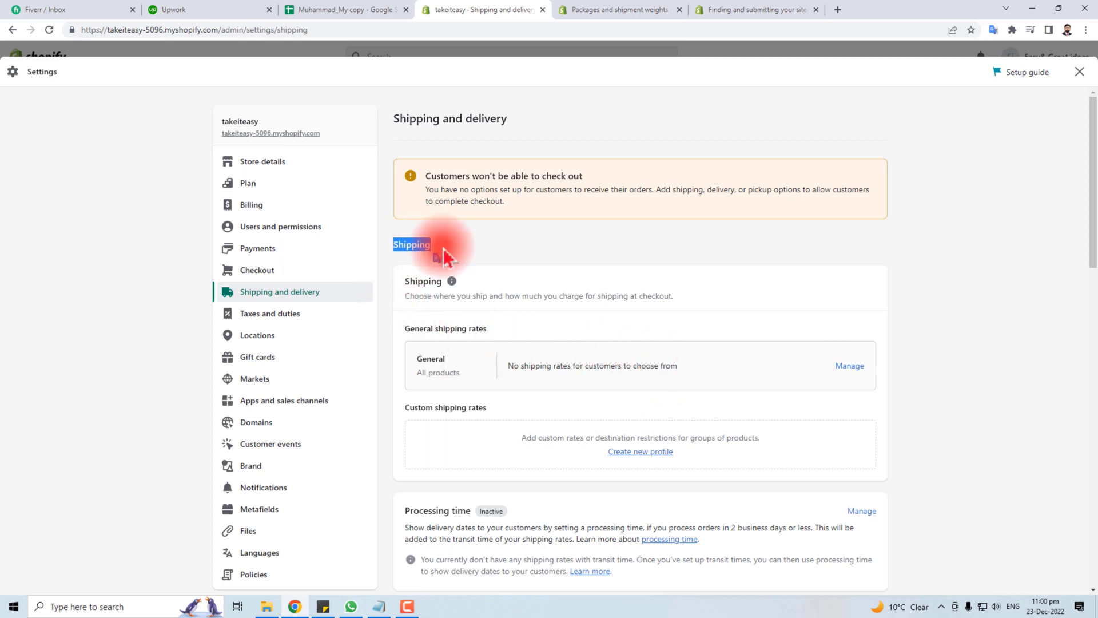
{"action": "left_click_drag", "start_coordinate": [406, 278], "coordinate": [441, 278]}
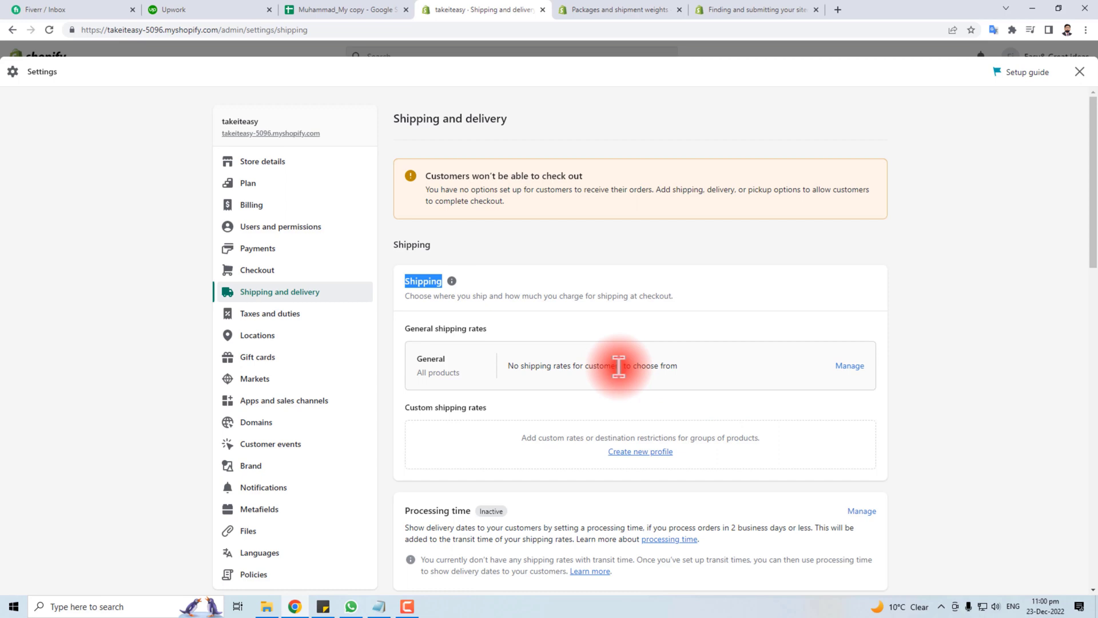
{"action": "left_click_drag", "start_coordinate": [416, 358], "coordinate": [446, 360]}
{"action": "left_click", "coordinate": [851, 365]}
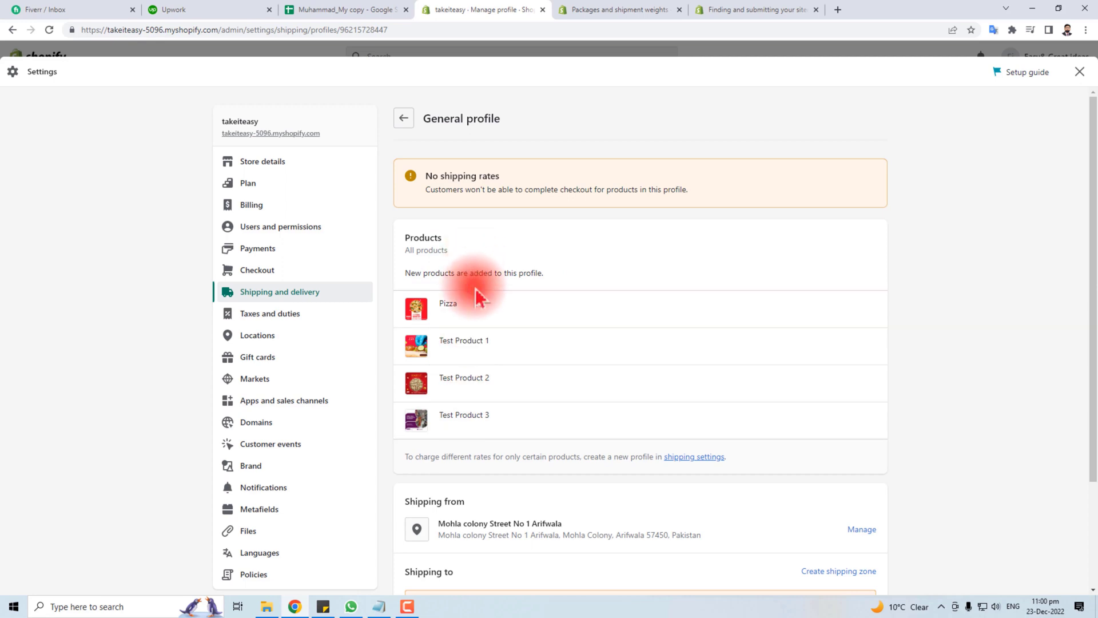
Create a shipping zone named 'pakitan' covering Pakistan
{"action": "scroll", "coordinate": [555, 403], "scroll_direction": "down", "scroll_amount": 3}
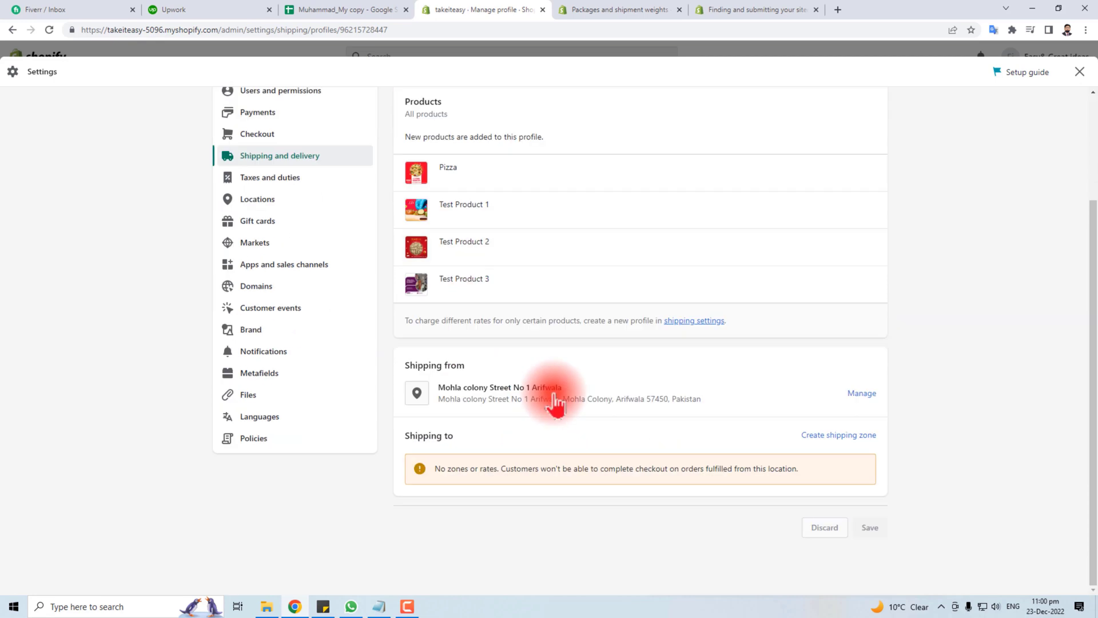
{"action": "left_click", "coordinate": [837, 438]}
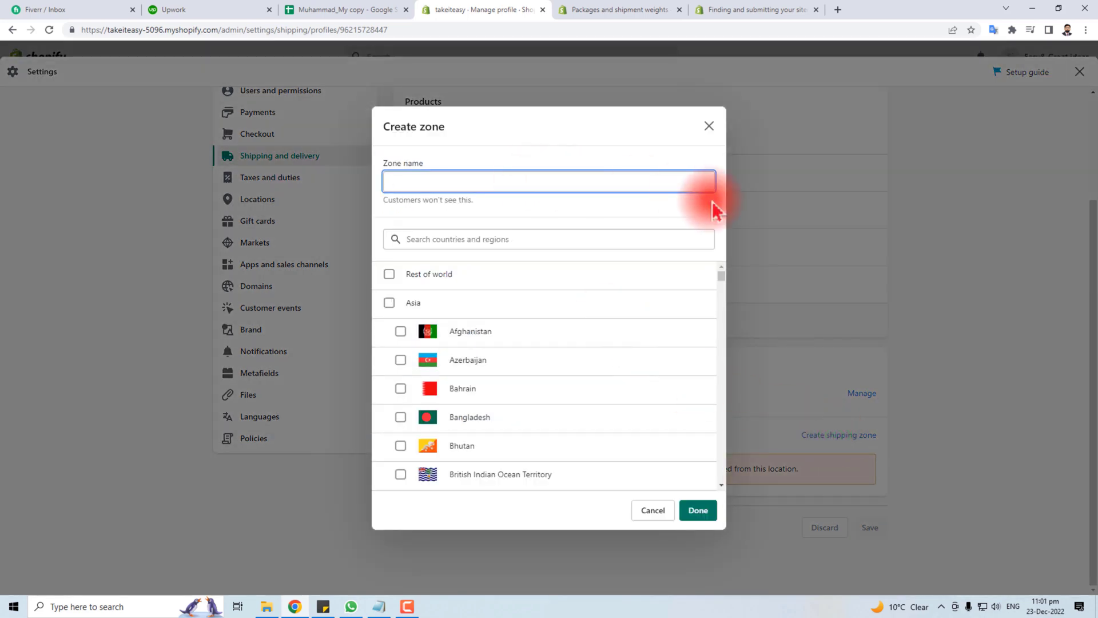
{"action": "type", "text": "pakitan"}
{"action": "left_click", "coordinate": [466, 239]}
{"action": "type", "text": "pakistan"}
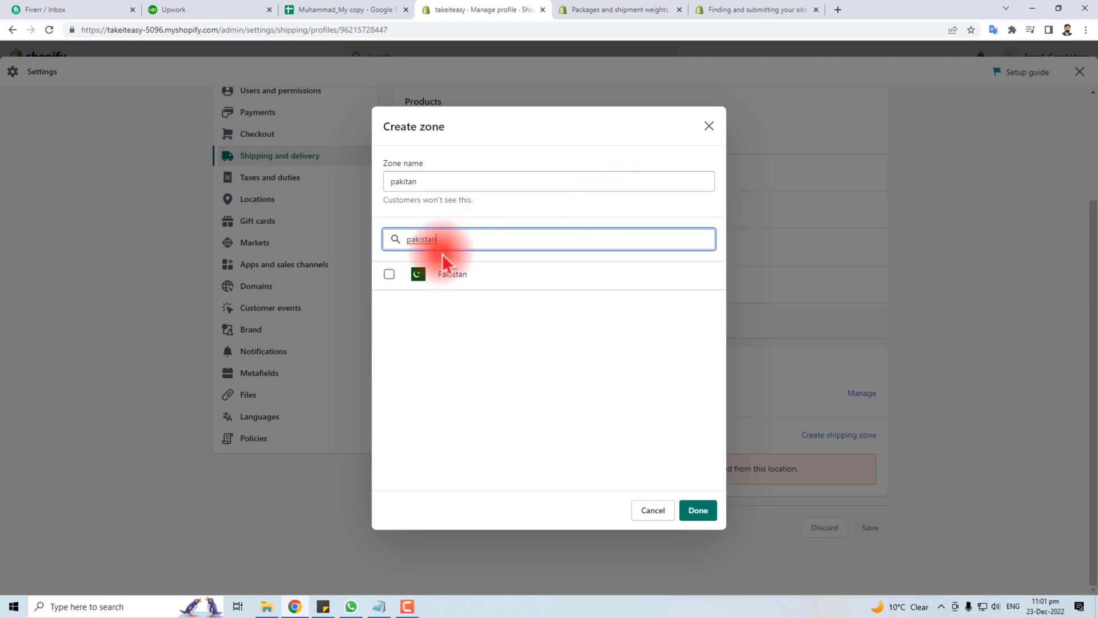
{"action": "left_click", "coordinate": [421, 281]}
{"action": "left_click", "coordinate": [433, 269]}
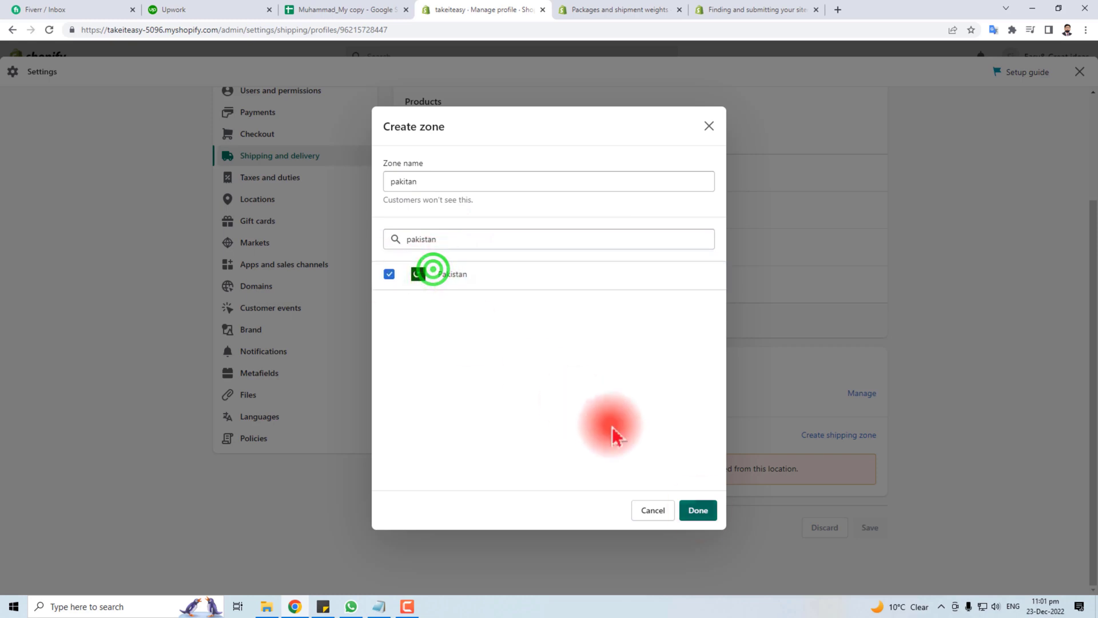
{"action": "left_click", "coordinate": [698, 509]}
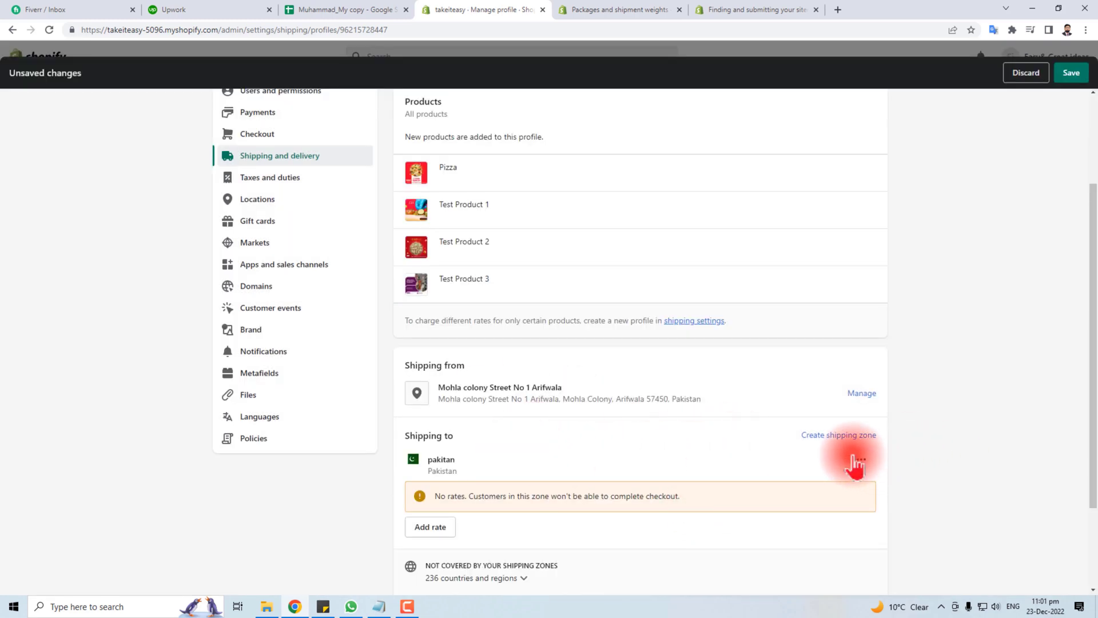
Add a rate named Free priced 0.00 to the pakitan zone
{"action": "scroll", "coordinate": [703, 460], "scroll_direction": "down", "scroll_amount": 2}
{"action": "scroll", "coordinate": [706, 462], "scroll_direction": "down", "scroll_amount": 1}
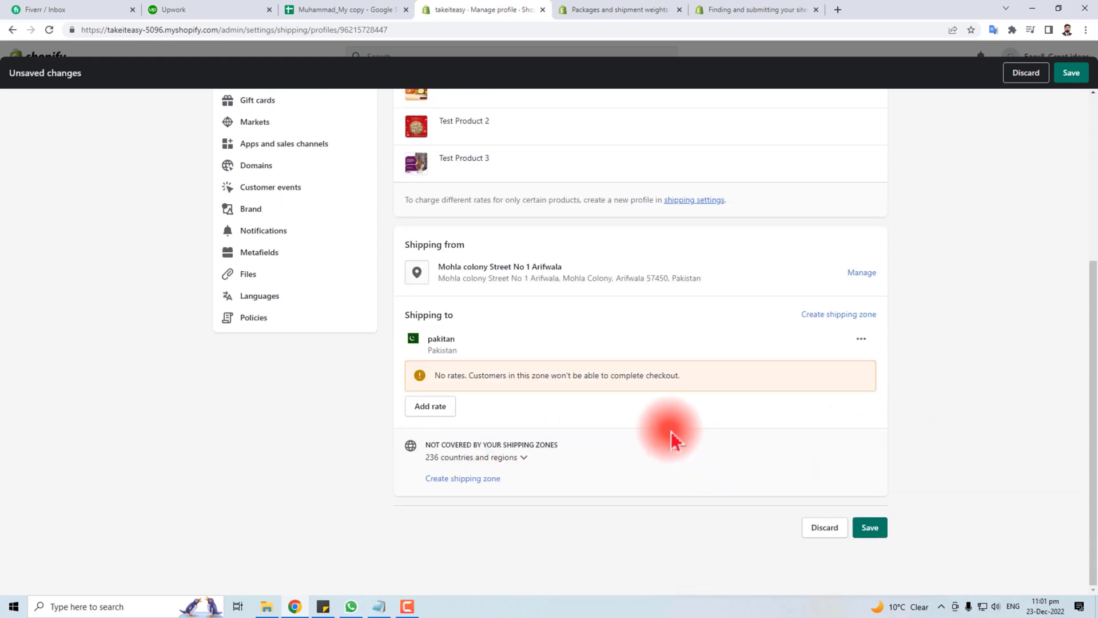
{"action": "left_click", "coordinate": [433, 406]}
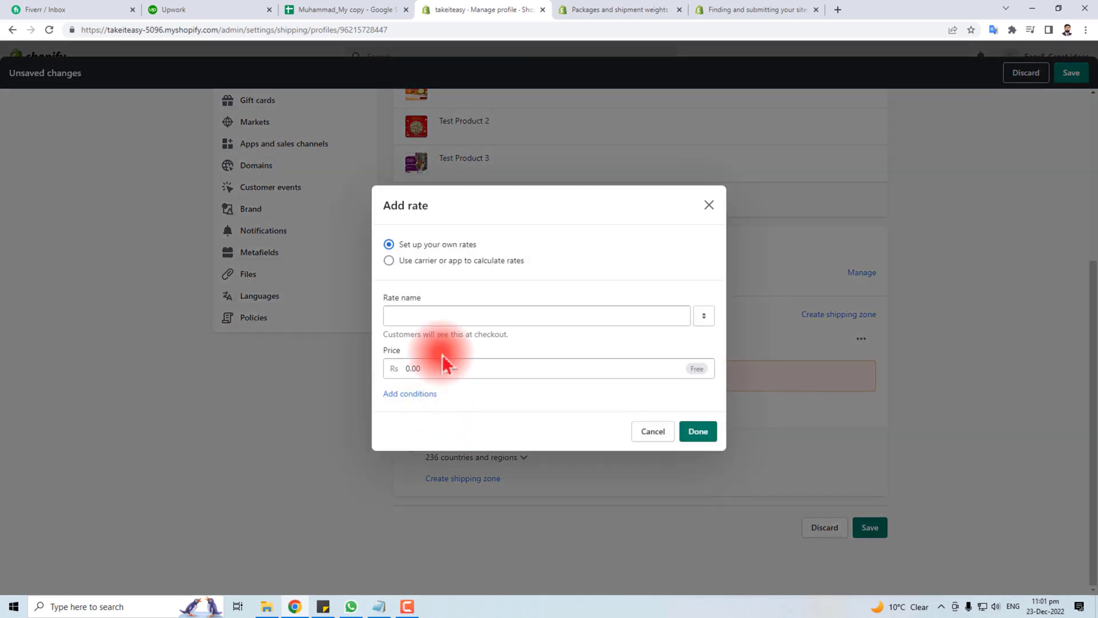
{"action": "left_click", "coordinate": [412, 318]}
{"action": "type", "text": "Free"}
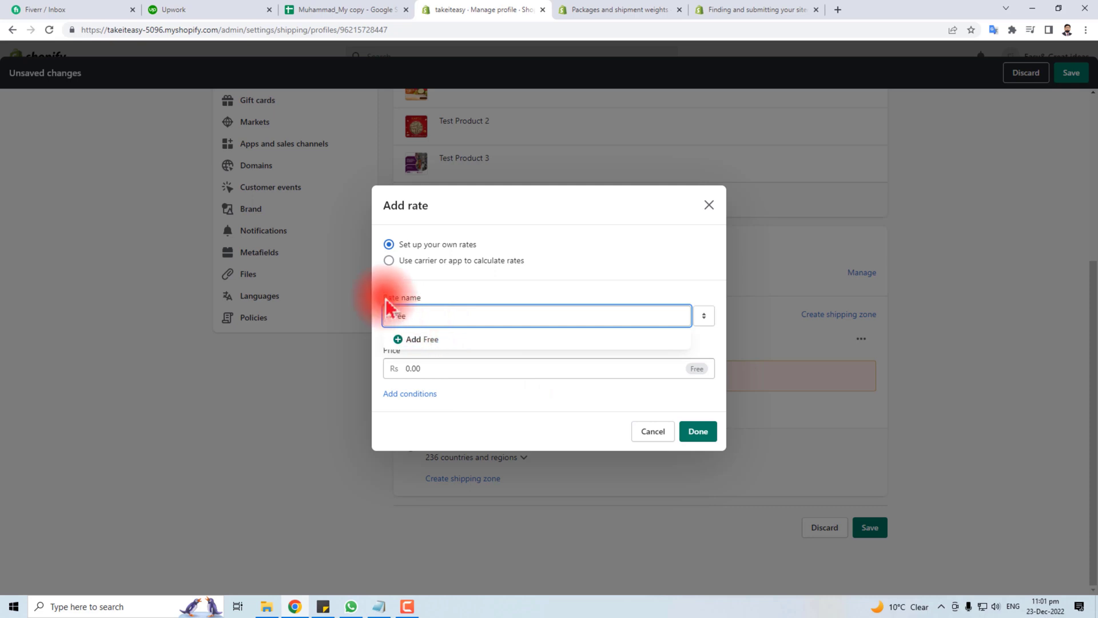
{"action": "left_click_drag", "start_coordinate": [415, 318], "coordinate": [374, 323]}
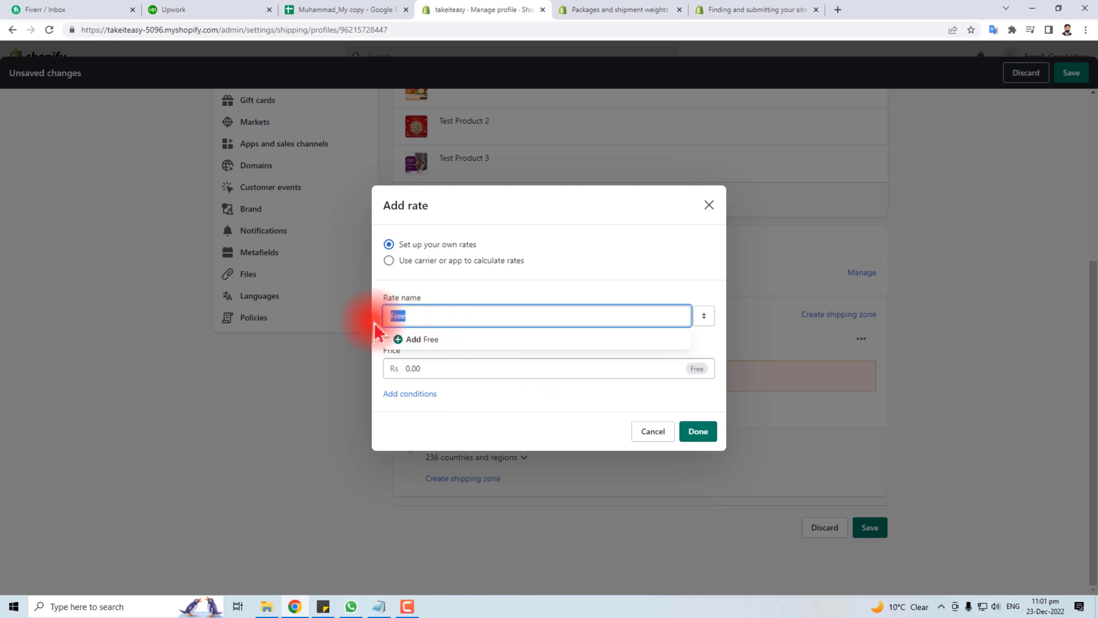
{"action": "left_click", "coordinate": [432, 372]}
{"action": "type", "text": "0.00"}
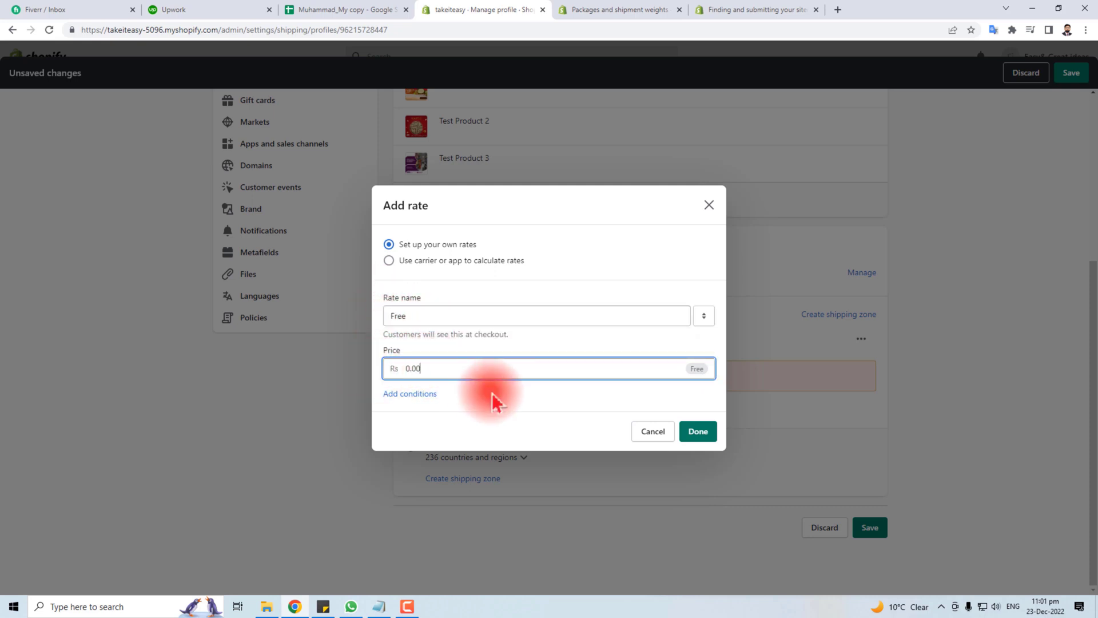
{"action": "left_click", "coordinate": [698, 431]}
{"action": "scroll", "coordinate": [691, 451], "scroll_direction": "up", "scroll_amount": 3}
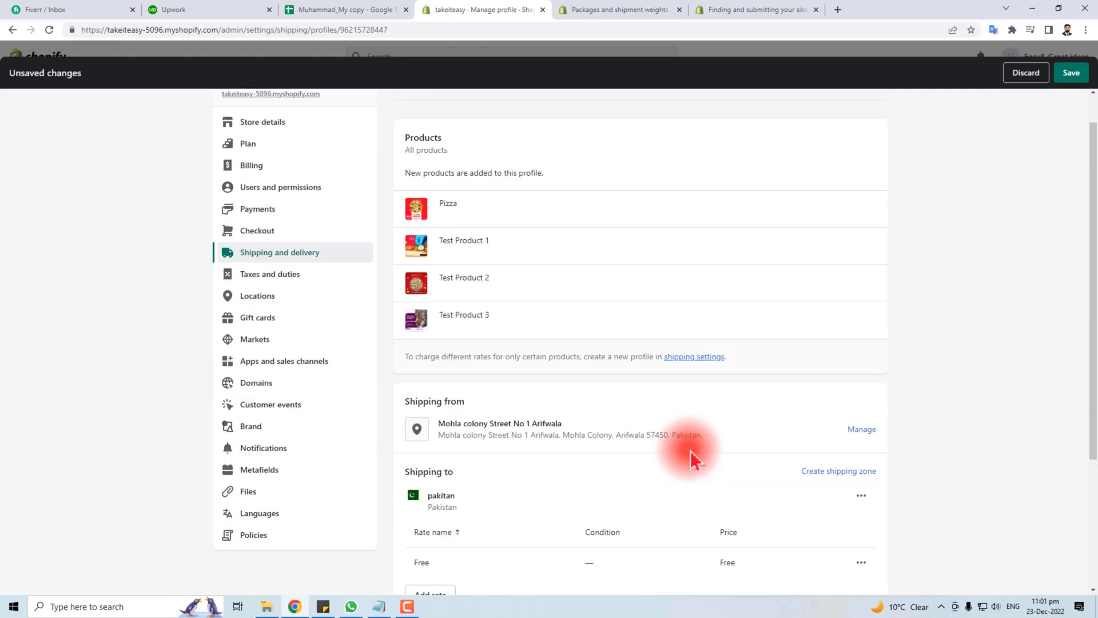
{"action": "scroll", "coordinate": [688, 445], "scroll_direction": "down", "scroll_amount": 4}
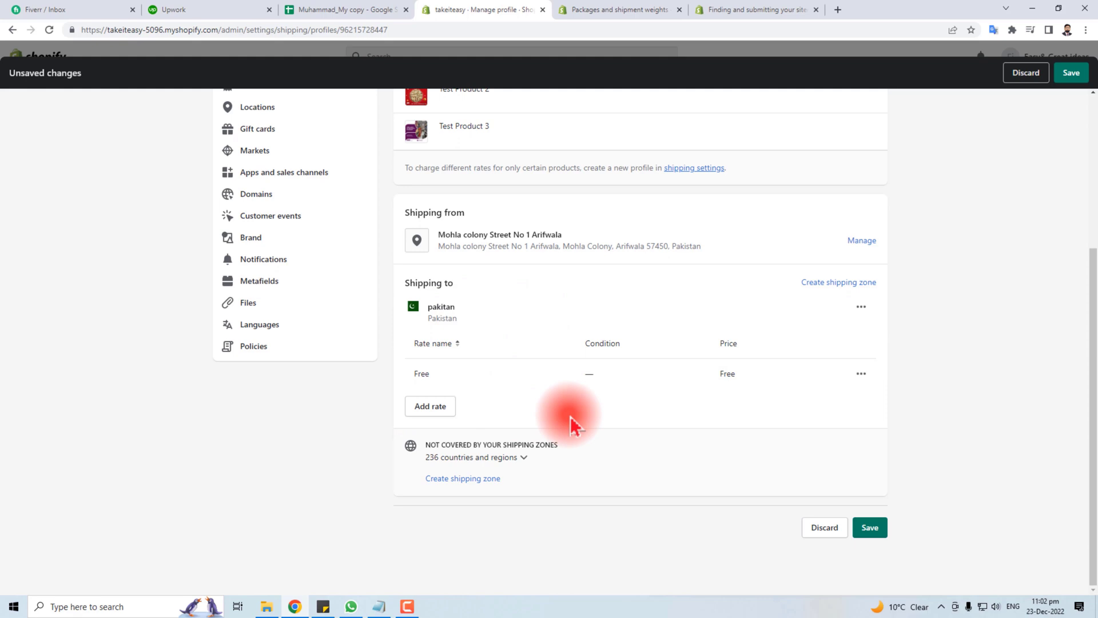
Create a shipping zone named 'Asia' including every Asian country
{"action": "left_click", "coordinate": [818, 292]}
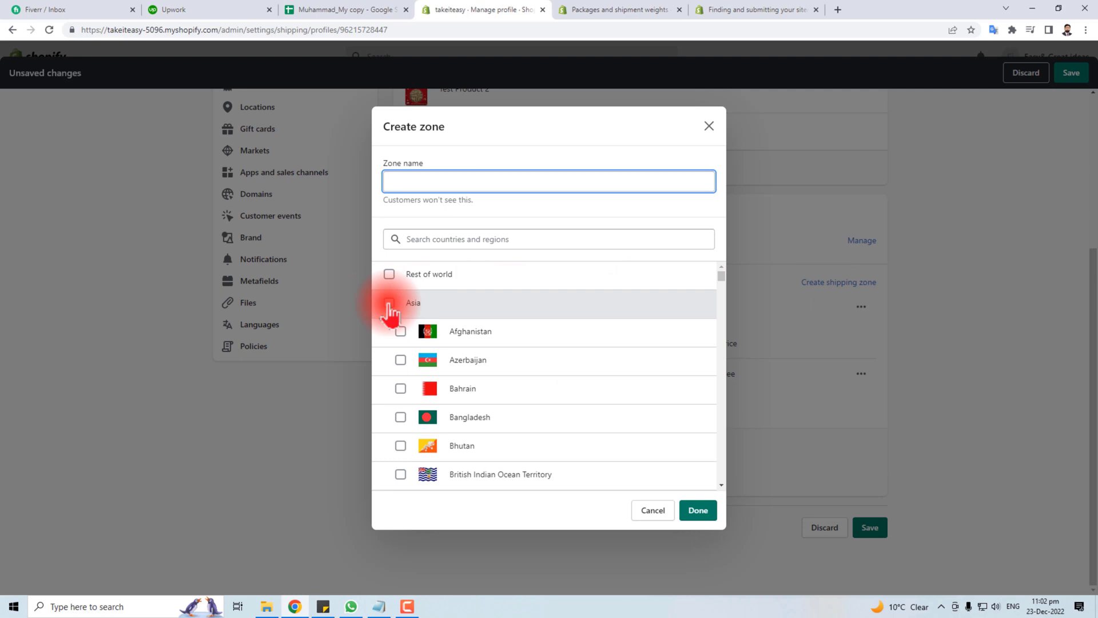
{"action": "left_click", "coordinate": [390, 303]}
{"action": "left_click", "coordinate": [428, 182]}
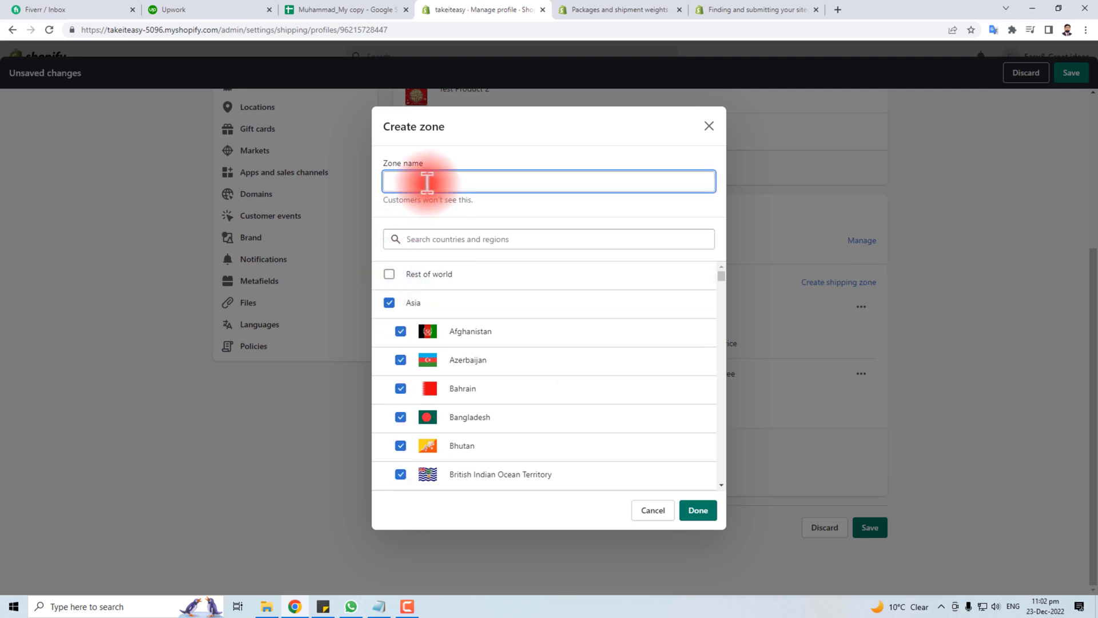
{"action": "type", "text": "Asia"}
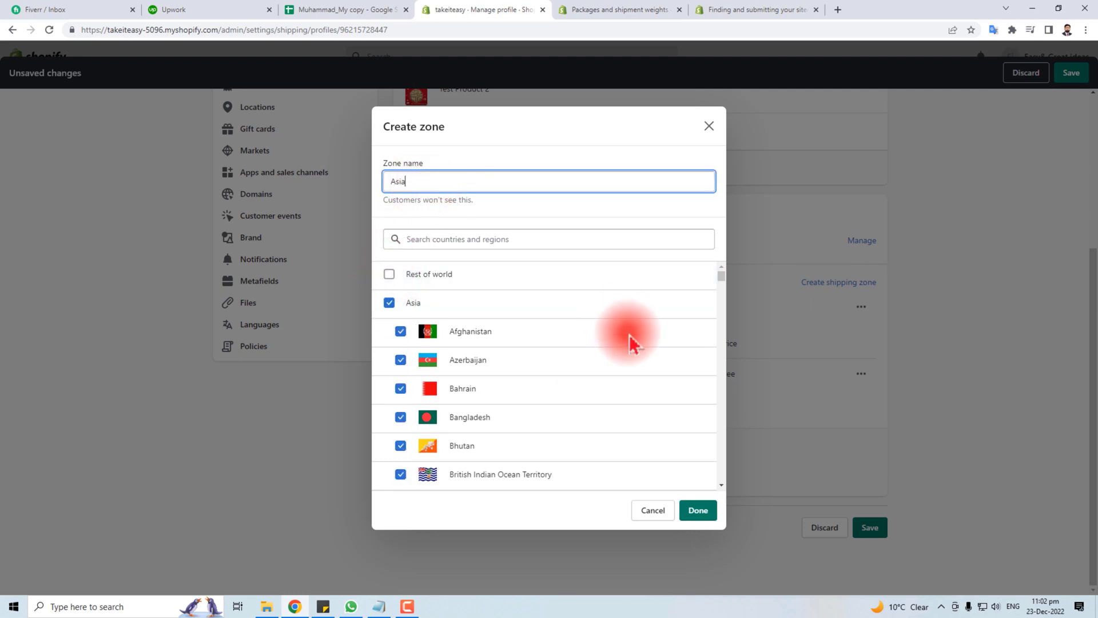
{"action": "left_click", "coordinate": [702, 509]}
Add an 'Ashiarates' rate priced 500 to the Asia zone
{"action": "scroll", "coordinate": [551, 454], "scroll_direction": "down", "scroll_amount": 2}
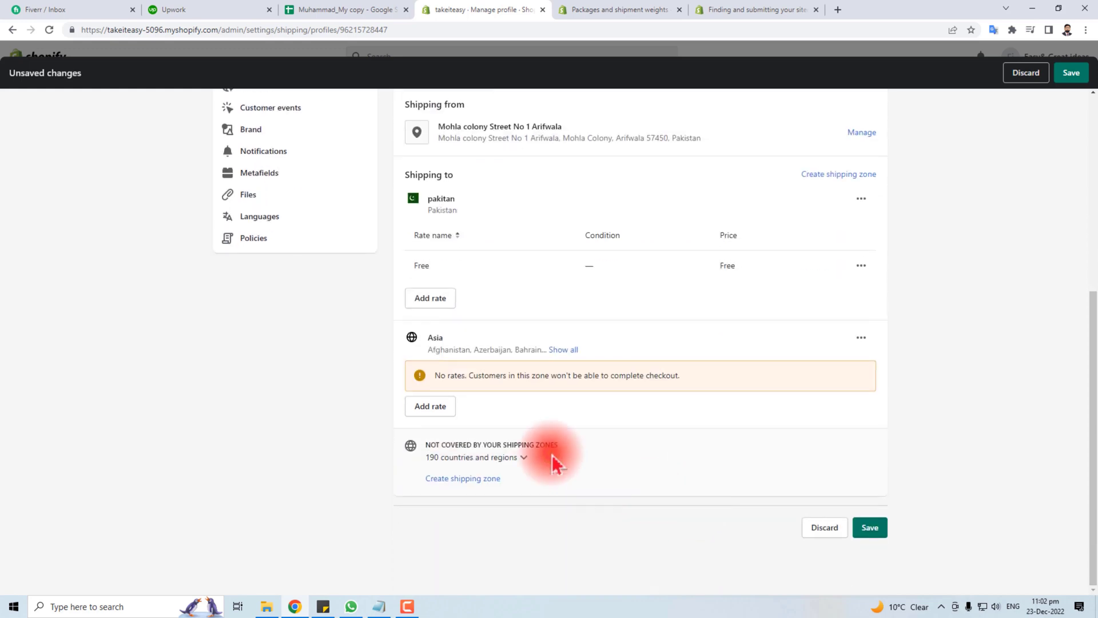
{"action": "left_click", "coordinate": [439, 408]}
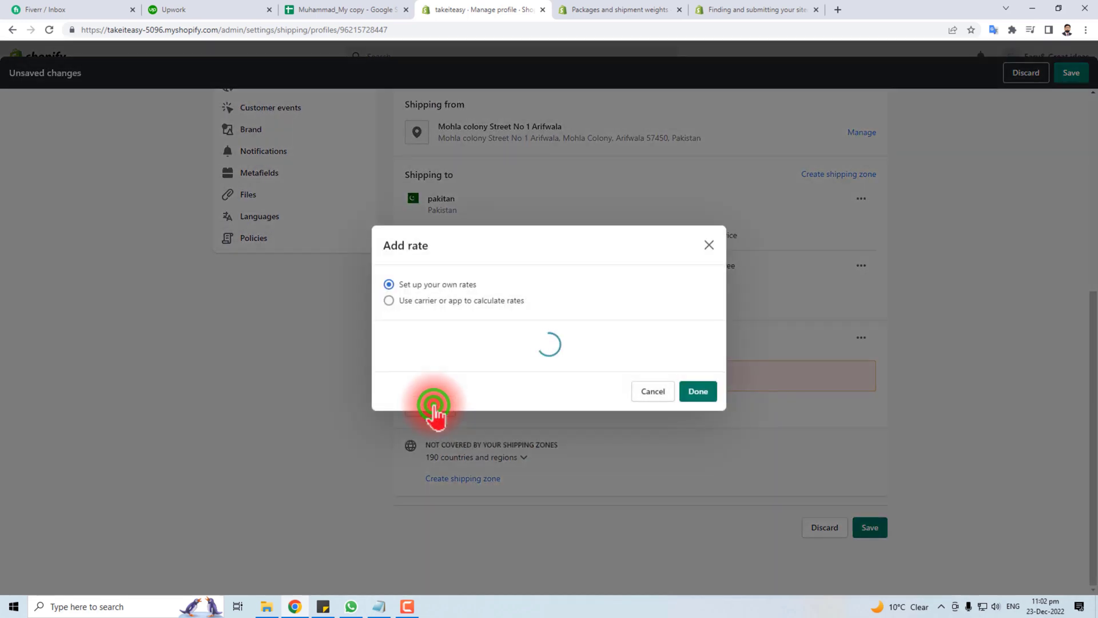
{"action": "left_click", "coordinate": [417, 316]}
{"action": "type", "text": "Ashiarates"}
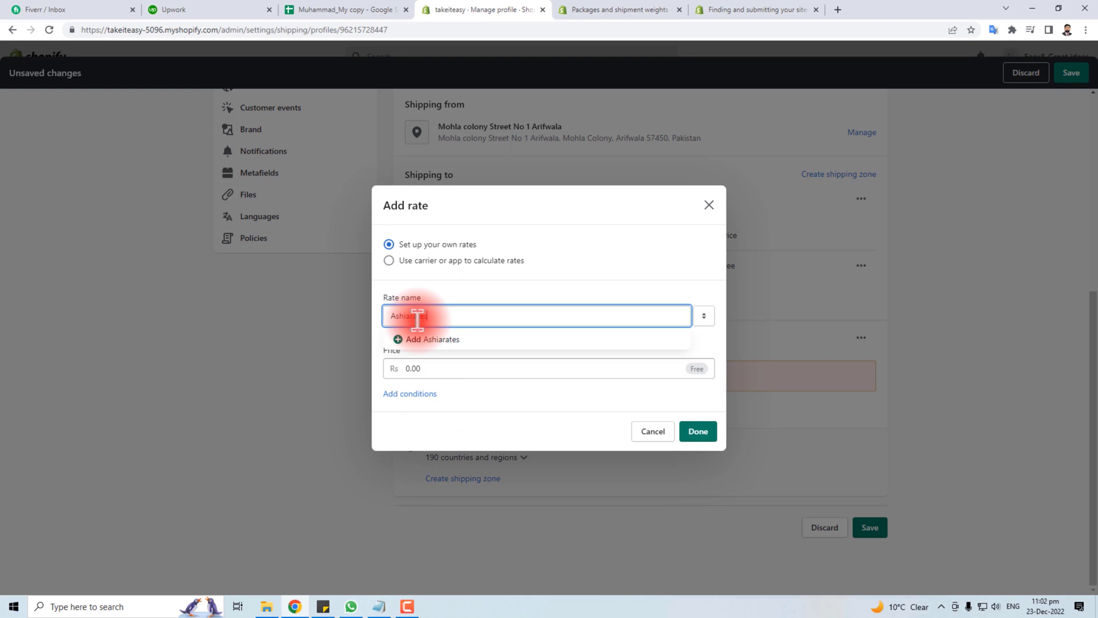
{"action": "left_click", "coordinate": [433, 368]}
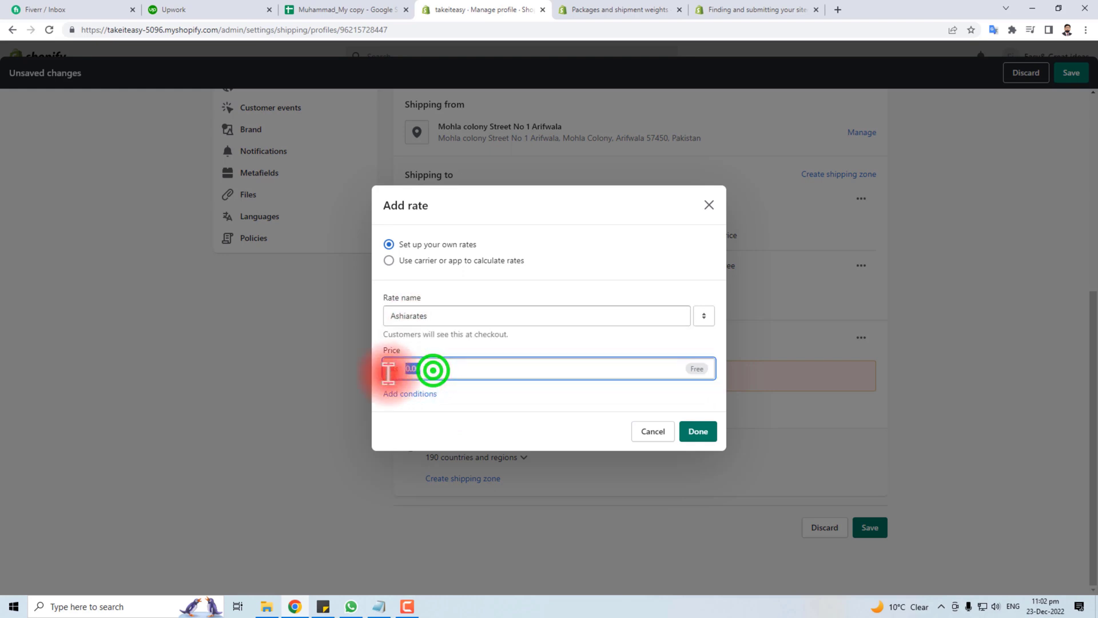
{"action": "key", "text": "BackSpace"}
{"action": "type", "text": "500"}
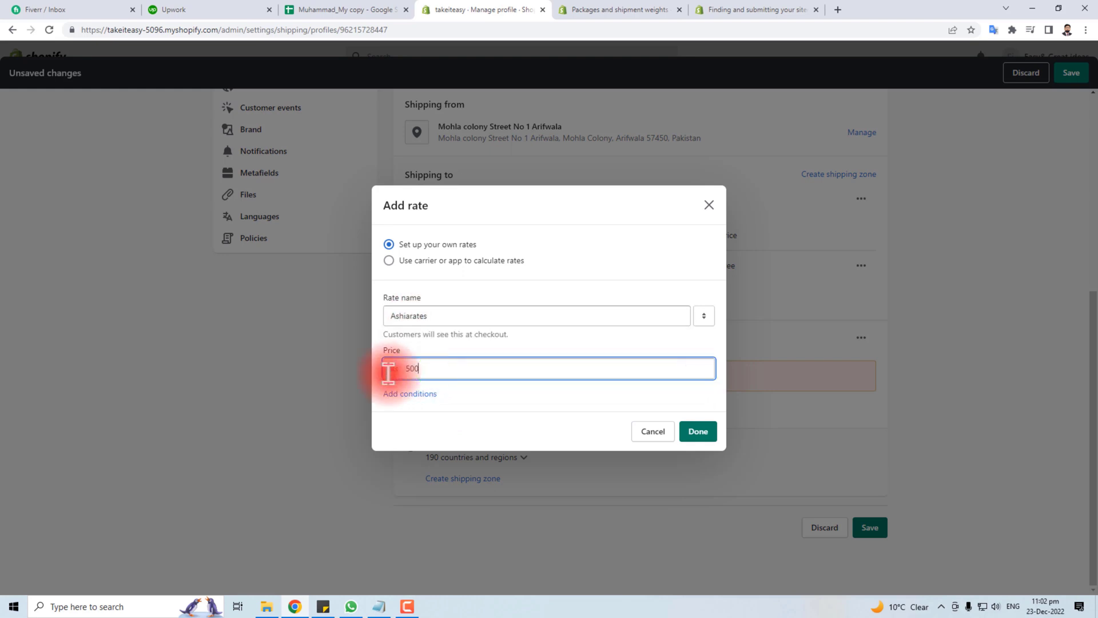
{"action": "left_click", "coordinate": [472, 394]}
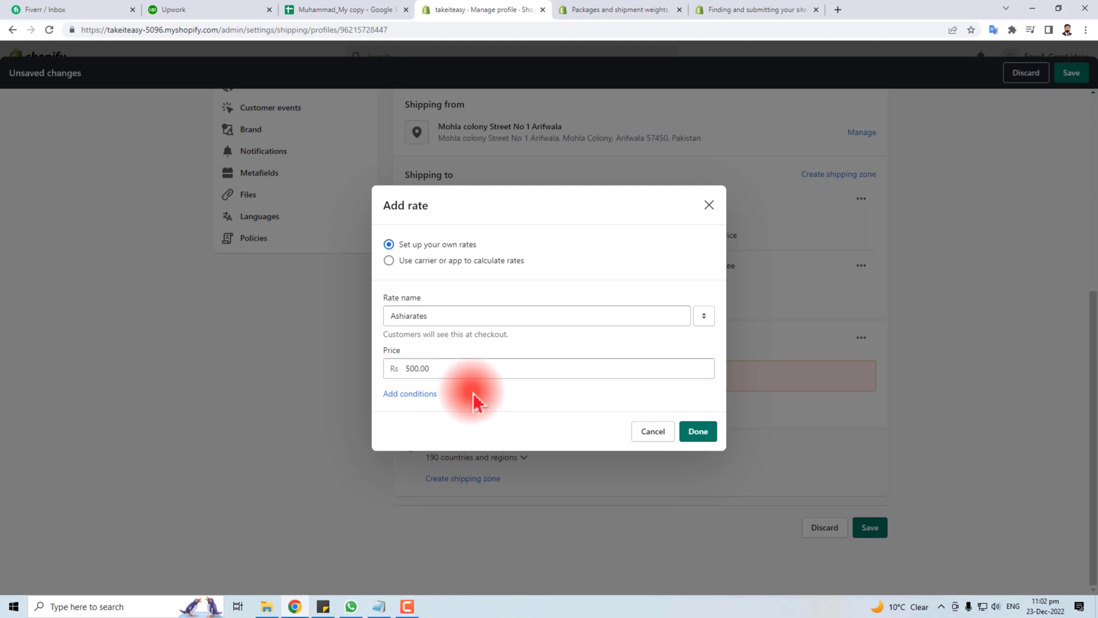
{"action": "left_click", "coordinate": [698, 431]}
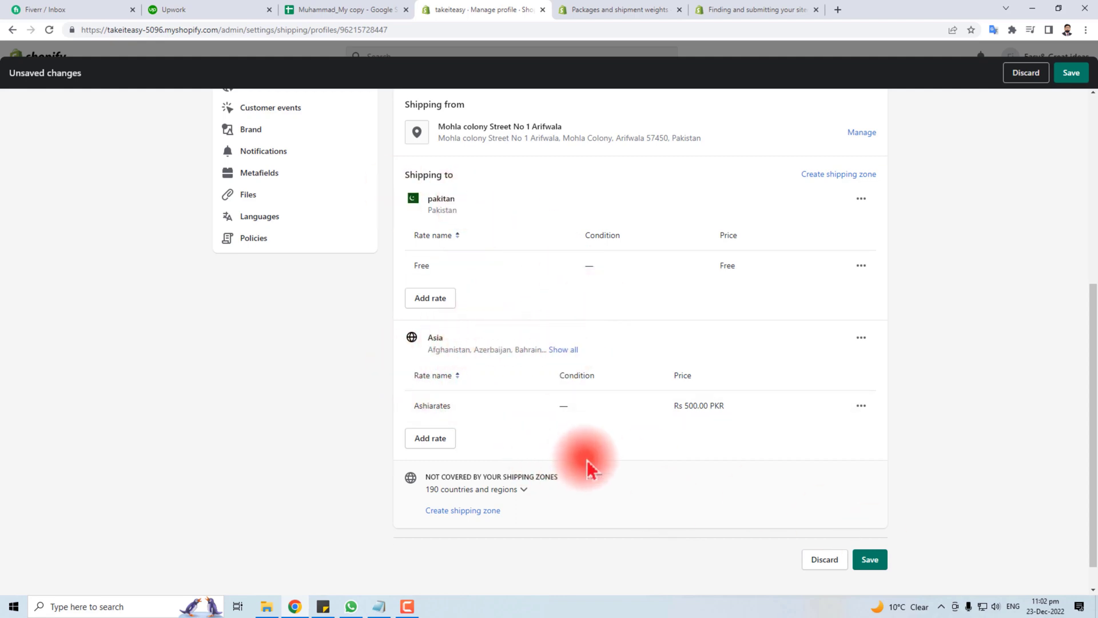
Save the General profile with its Asia and pakitan zones
{"action": "scroll", "coordinate": [590, 468], "scroll_direction": "up", "scroll_amount": 4}
{"action": "scroll", "coordinate": [588, 464], "scroll_direction": "down", "scroll_amount": 4}
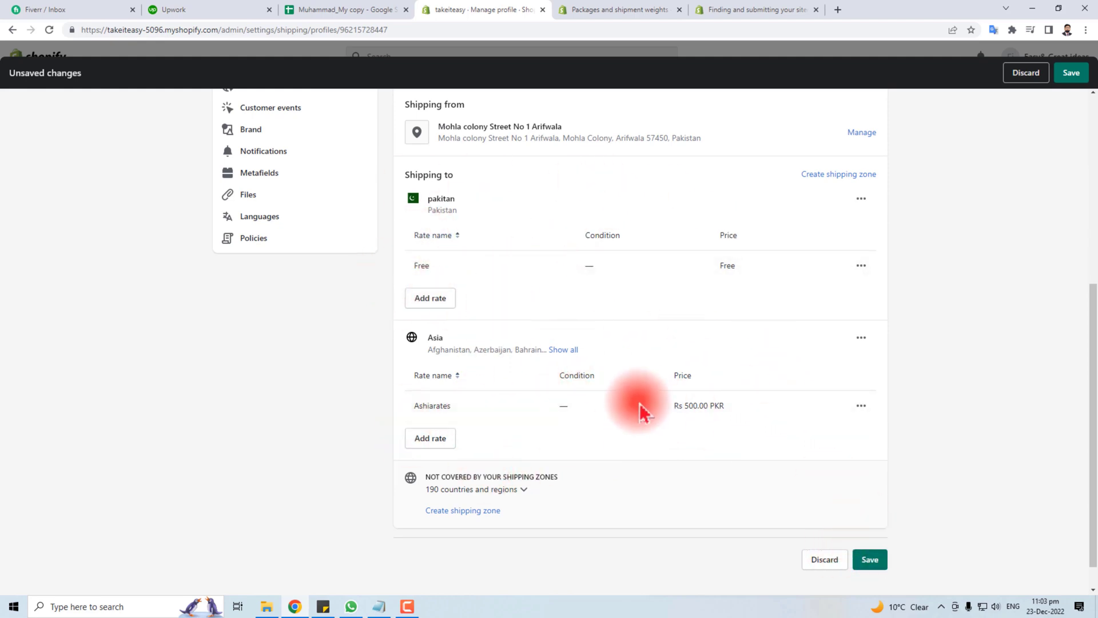
{"action": "scroll", "coordinate": [635, 406], "scroll_direction": "up", "scroll_amount": 6}
{"action": "scroll", "coordinate": [633, 405], "scroll_direction": "down", "scroll_amount": 7}
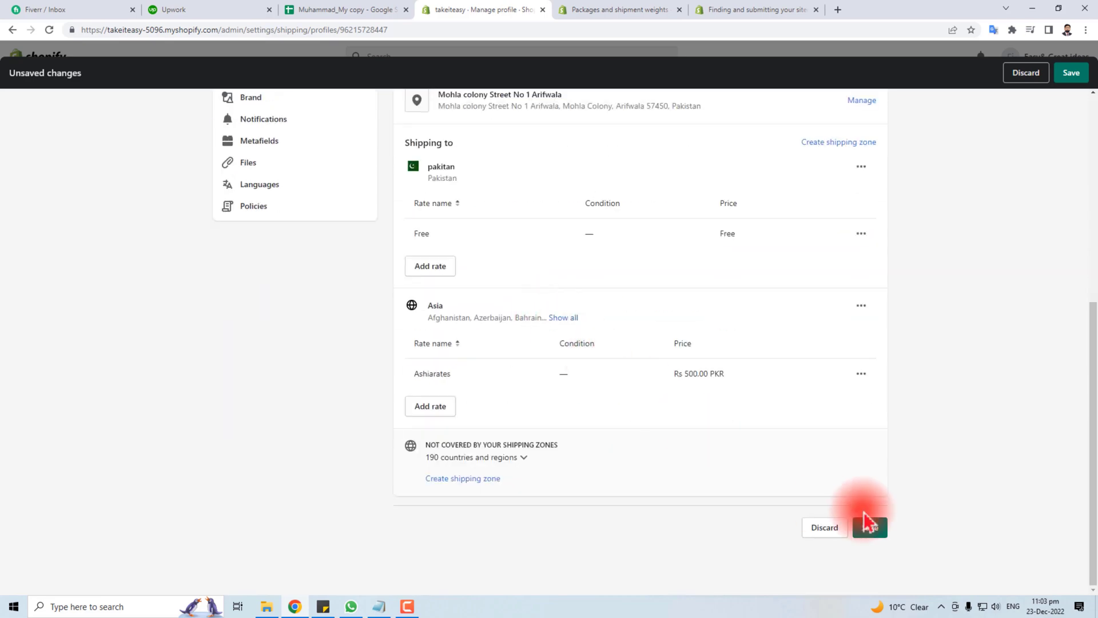
{"action": "left_click", "coordinate": [867, 523]}
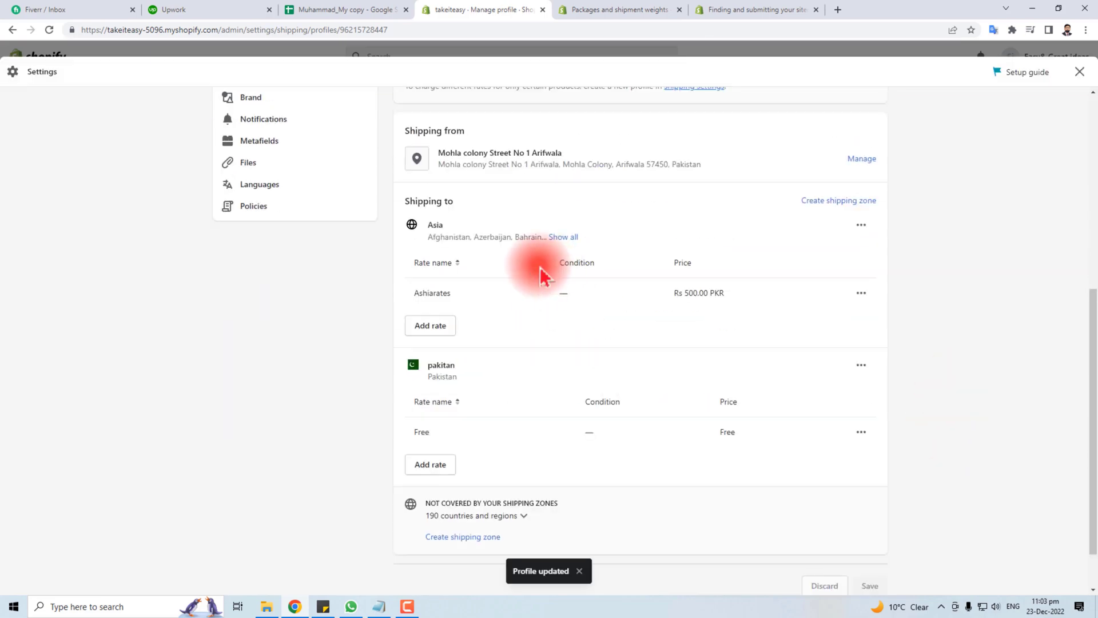
{"action": "scroll", "coordinate": [392, 360], "scroll_direction": "up", "scroll_amount": 5}
{"action": "scroll", "coordinate": [601, 319], "scroll_direction": "down", "scroll_amount": 6}
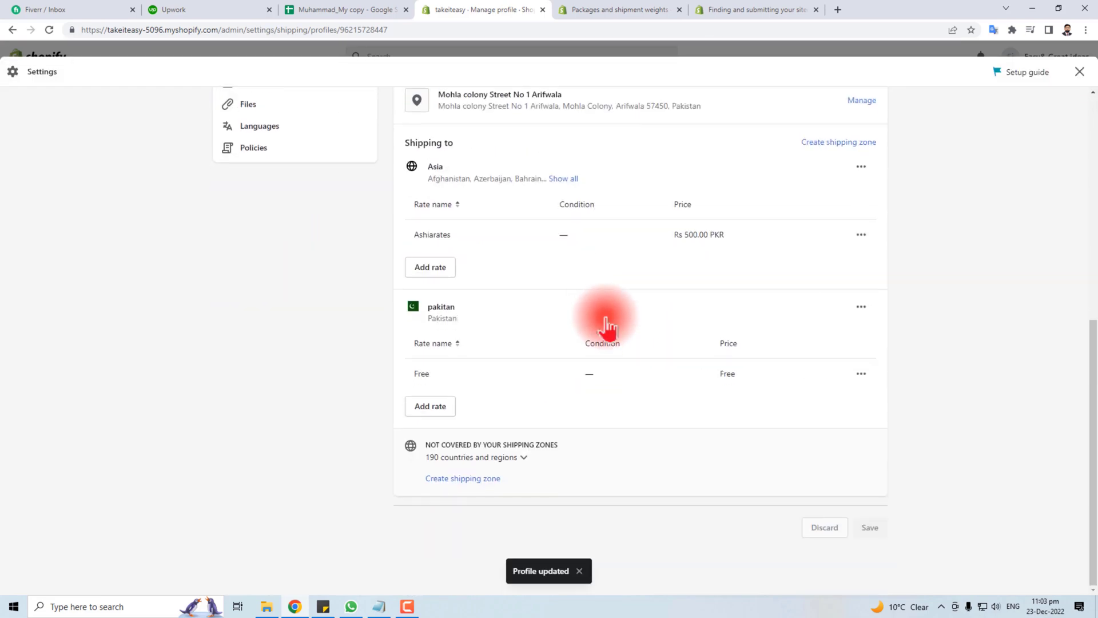
{"action": "scroll", "coordinate": [664, 451], "scroll_direction": "up", "scroll_amount": 7}
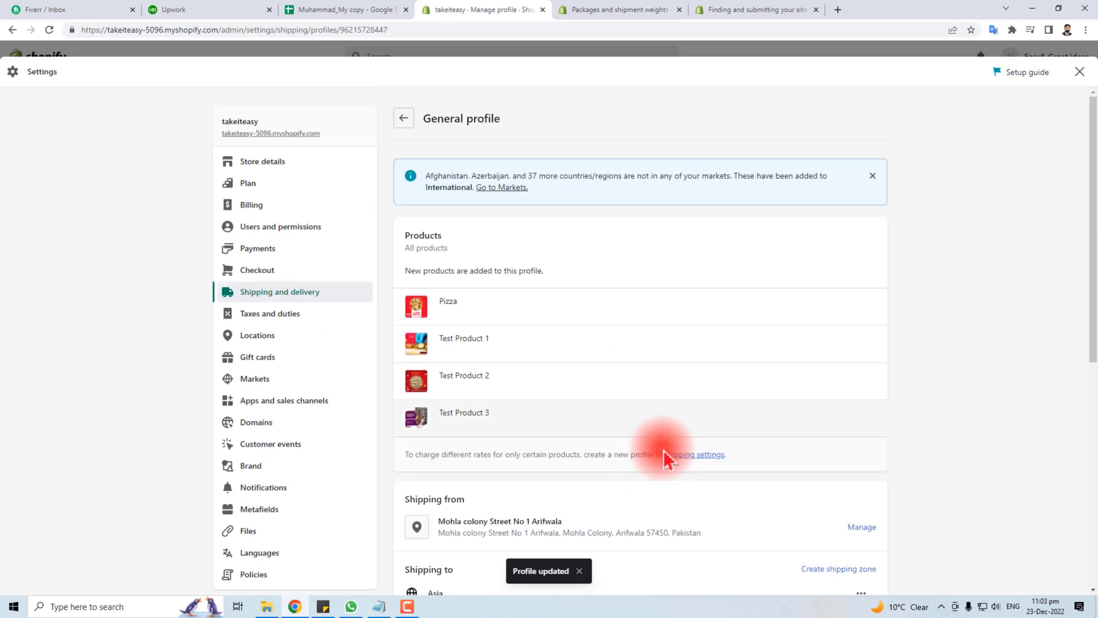
Return to Shipping and delivery and start a new custom shipping profile
{"action": "left_click", "coordinate": [404, 120]}
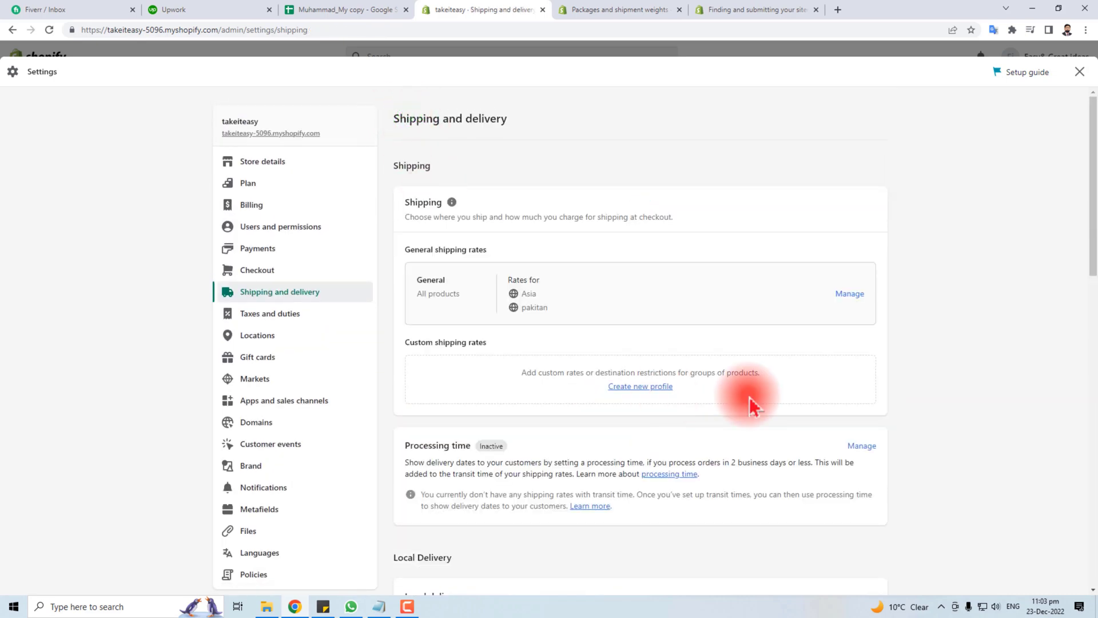
{"action": "left_click", "coordinate": [420, 275]}
{"action": "left_click_drag", "start_coordinate": [439, 273], "coordinate": [545, 293]}
{"action": "left_click", "coordinate": [529, 293]}
{"action": "left_click", "coordinate": [535, 311]}
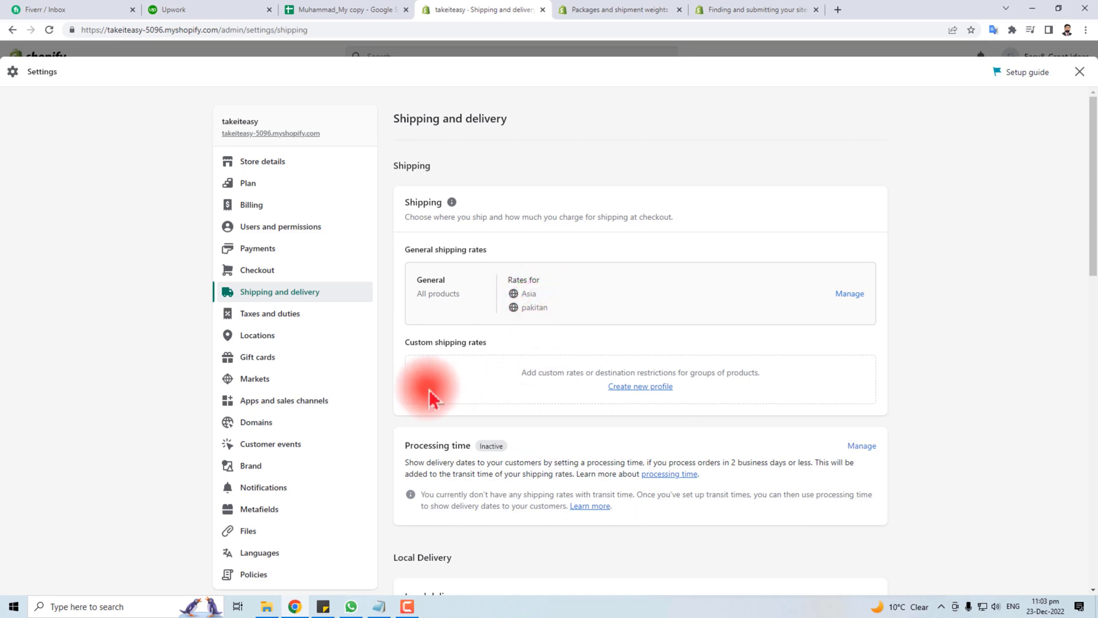
{"action": "left_click", "coordinate": [643, 385]}
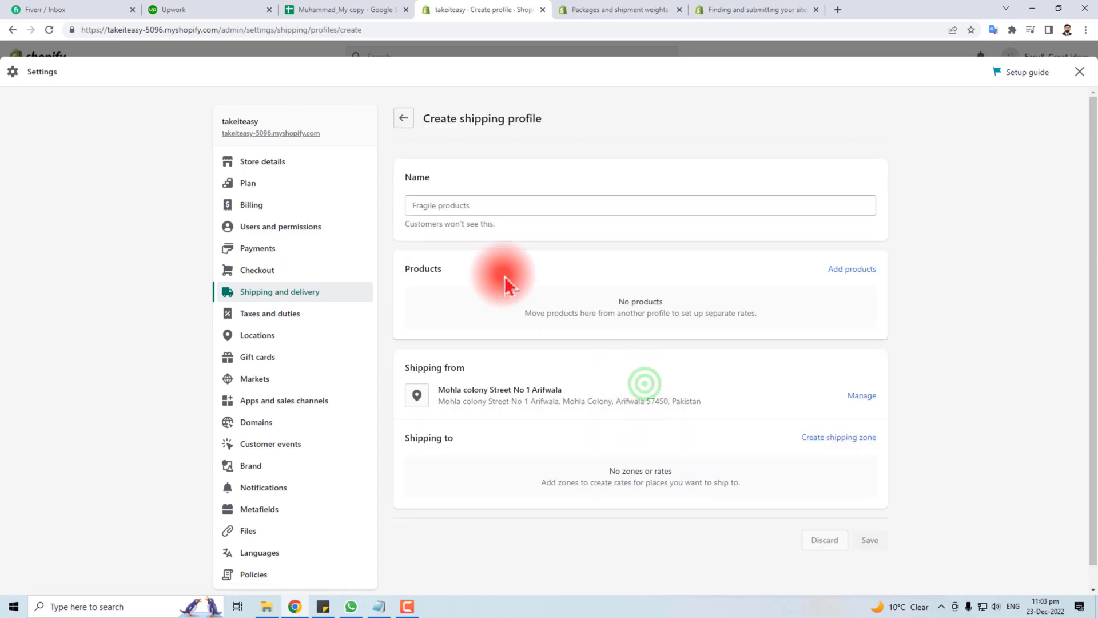
Name the new shipping profile 'Uk' and add Pizza and Test Product 2 to it
{"action": "left_click", "coordinate": [452, 206]}
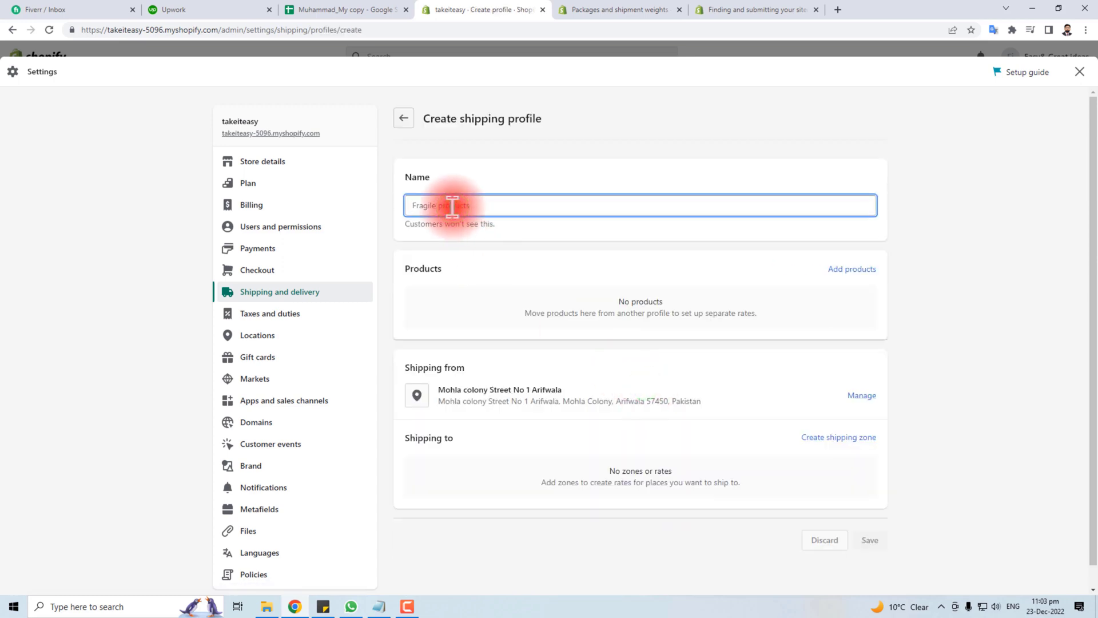
{"action": "type", "text": "Uk"}
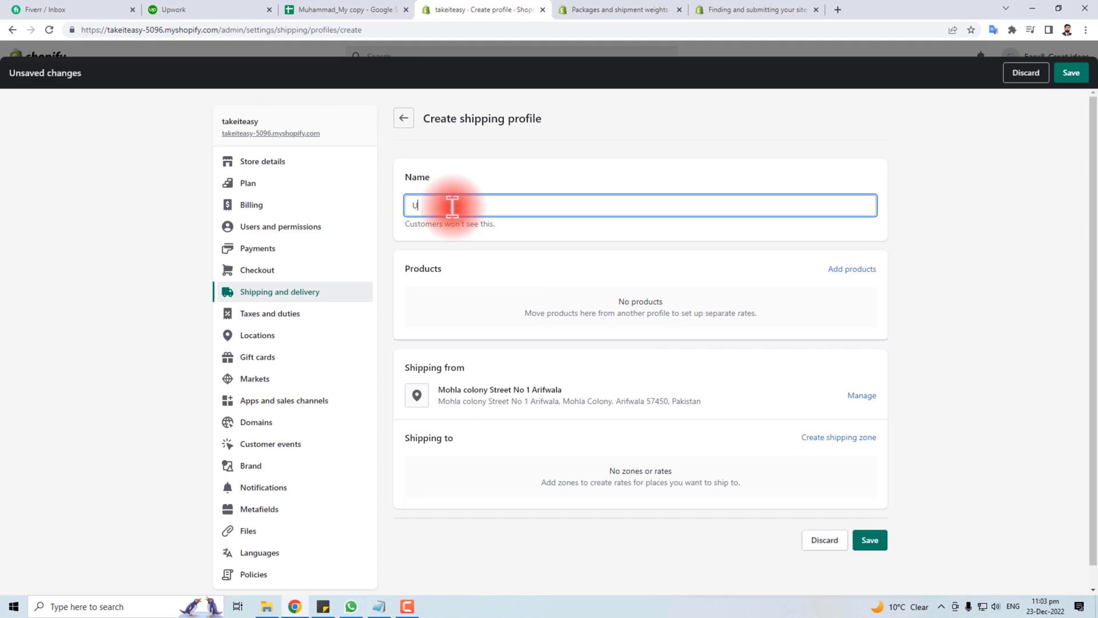
{"action": "left_click", "coordinate": [852, 270]}
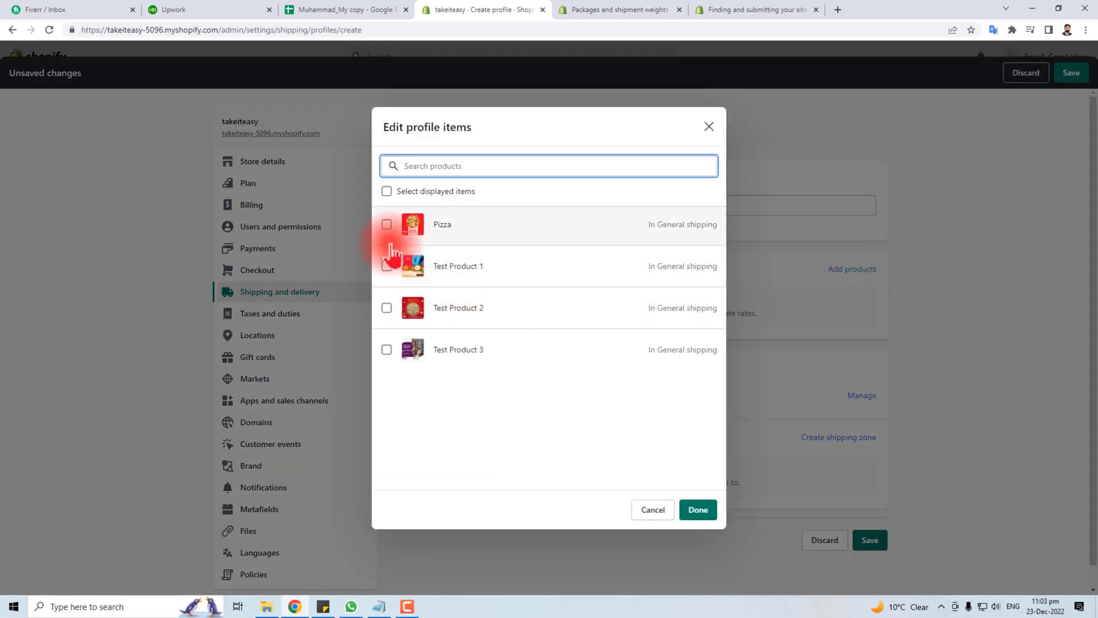
{"action": "left_click", "coordinate": [387, 224]}
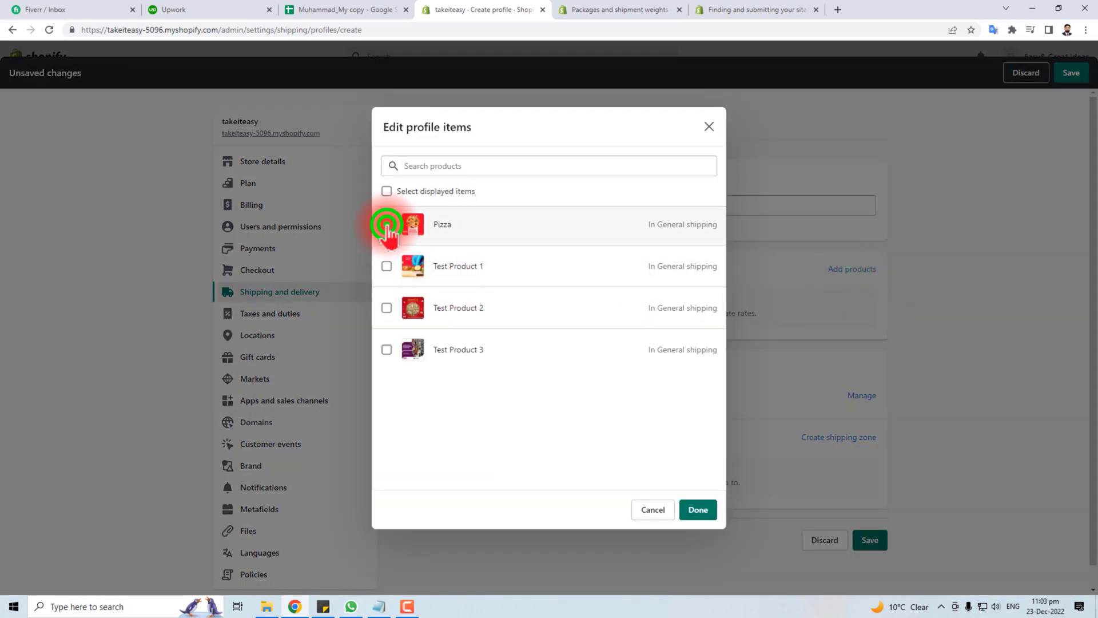
{"action": "left_click", "coordinate": [386, 307]}
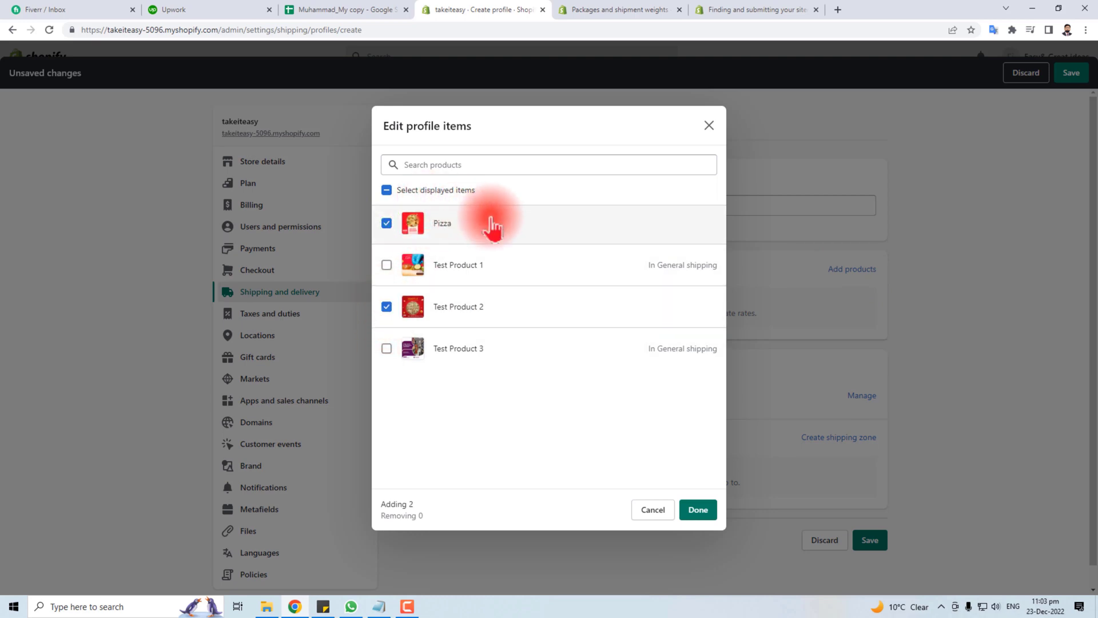
{"action": "left_click", "coordinate": [701, 511]}
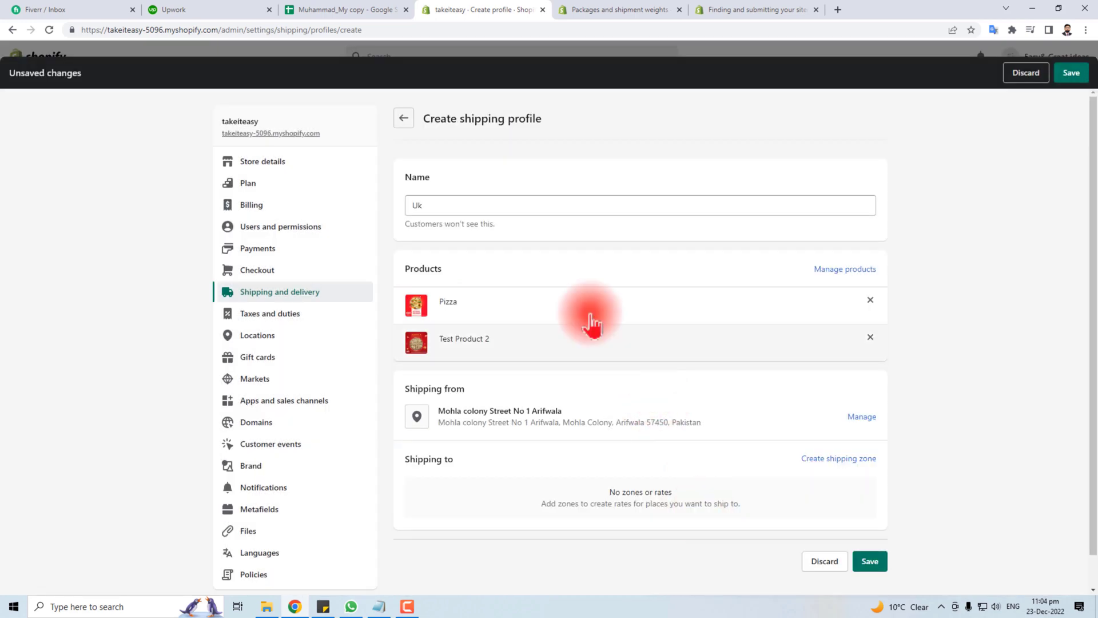
Create a shipping zone covering United Kingdom for the Uk profile
{"action": "left_click", "coordinate": [849, 459]}
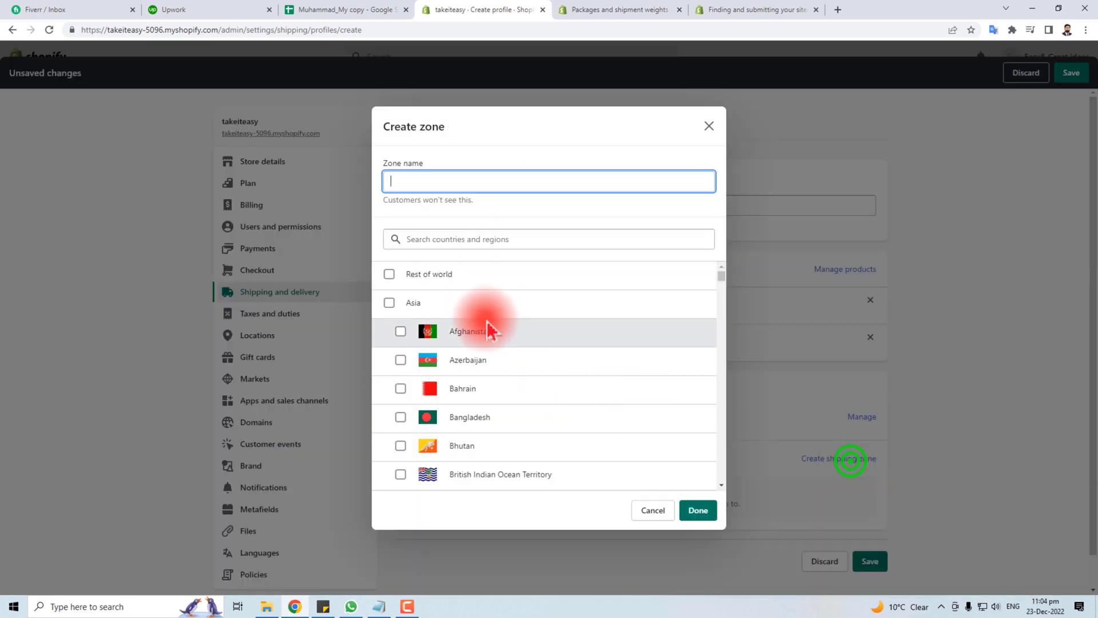
{"action": "type", "text": "u"}
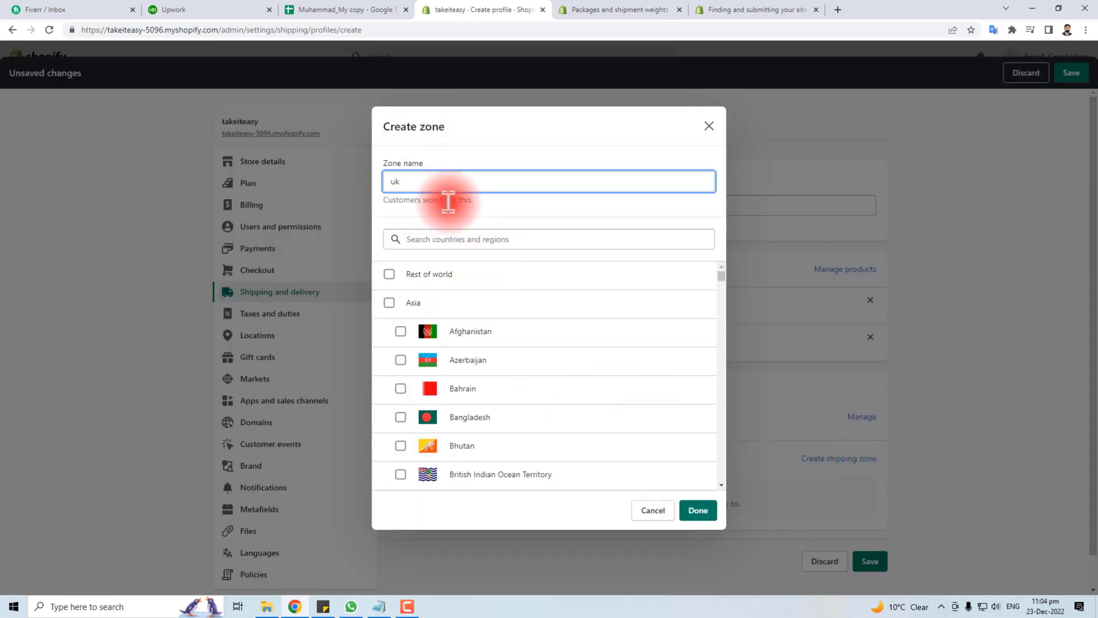
{"action": "key", "text": "BackSpace"}
{"action": "left_click", "coordinate": [456, 238]}
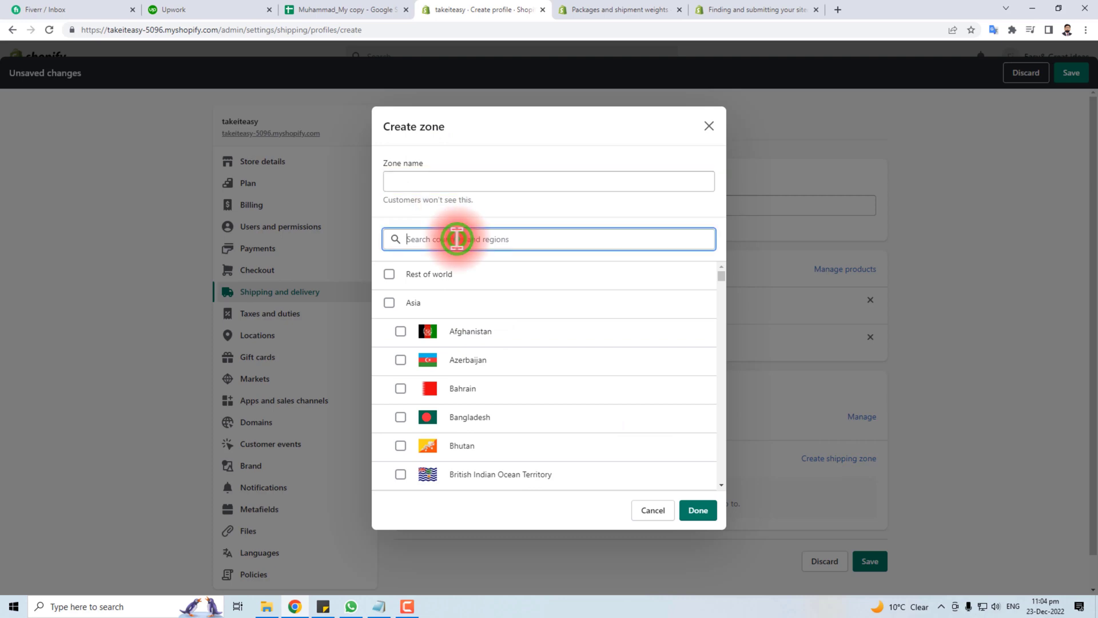
{"action": "type", "text": "uk"}
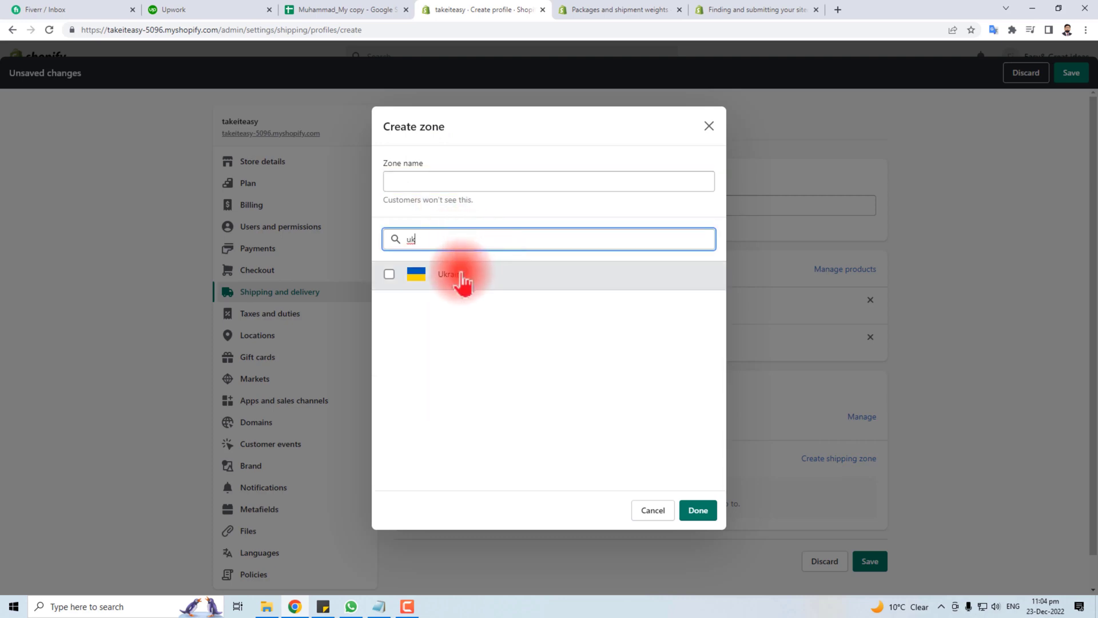
{"action": "left_click_drag", "start_coordinate": [434, 242], "coordinate": [386, 242]}
{"action": "type", "text": "unite"}
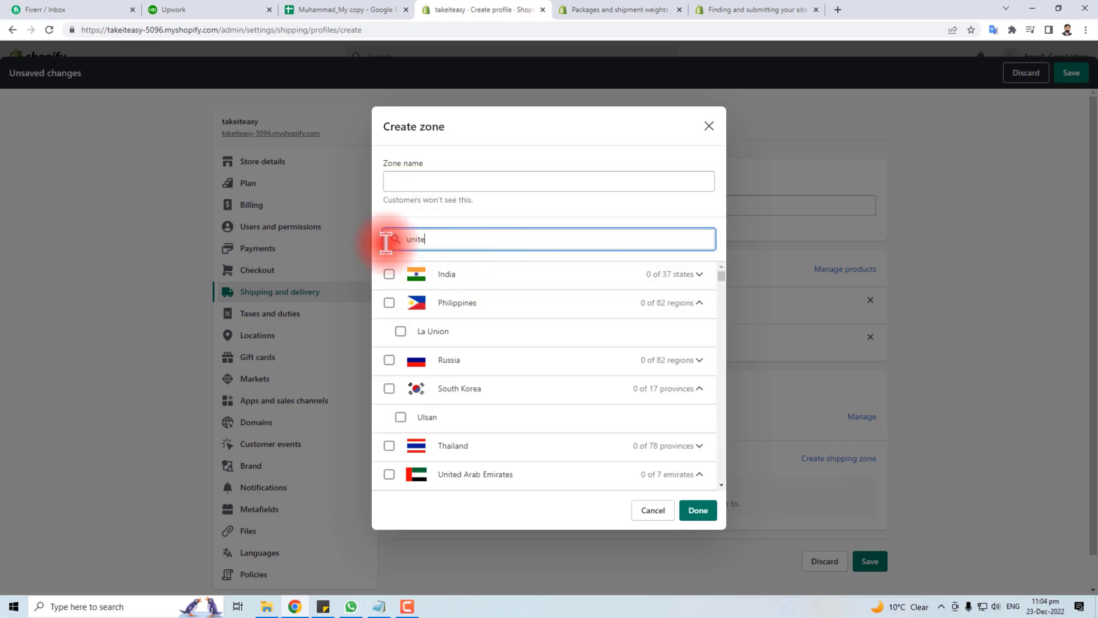
{"action": "type", "text": "d ki"}
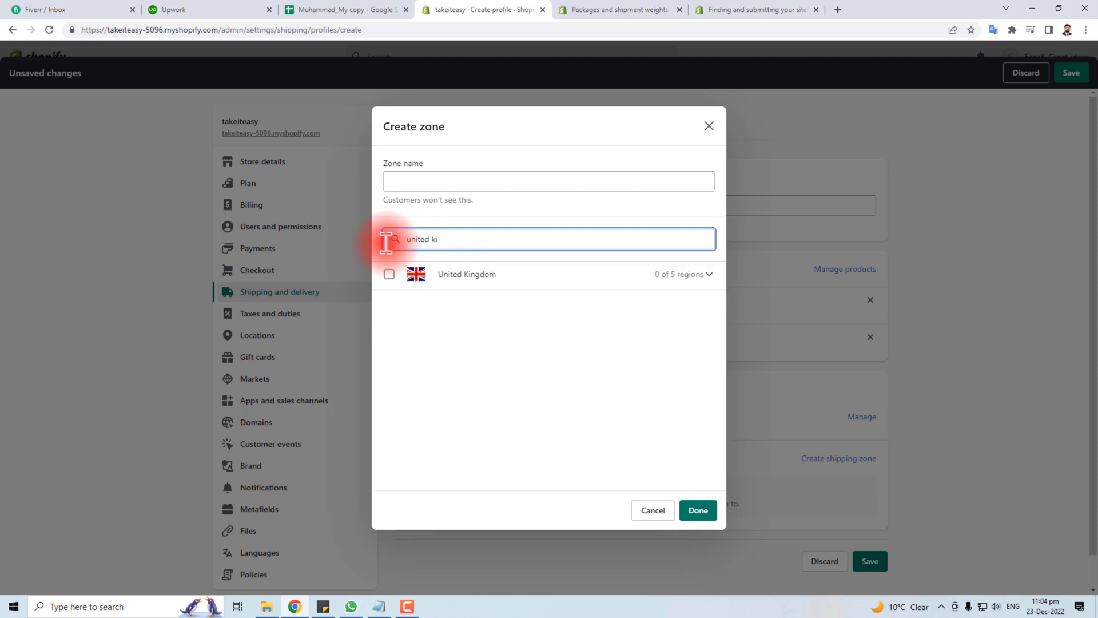
{"action": "left_click", "coordinate": [459, 276]}
{"action": "left_click", "coordinate": [697, 510]}
Add a rate named Ukship priced at 1000 to the United Kingdom zone
{"action": "scroll", "coordinate": [668, 435], "scroll_direction": "down", "scroll_amount": 3}
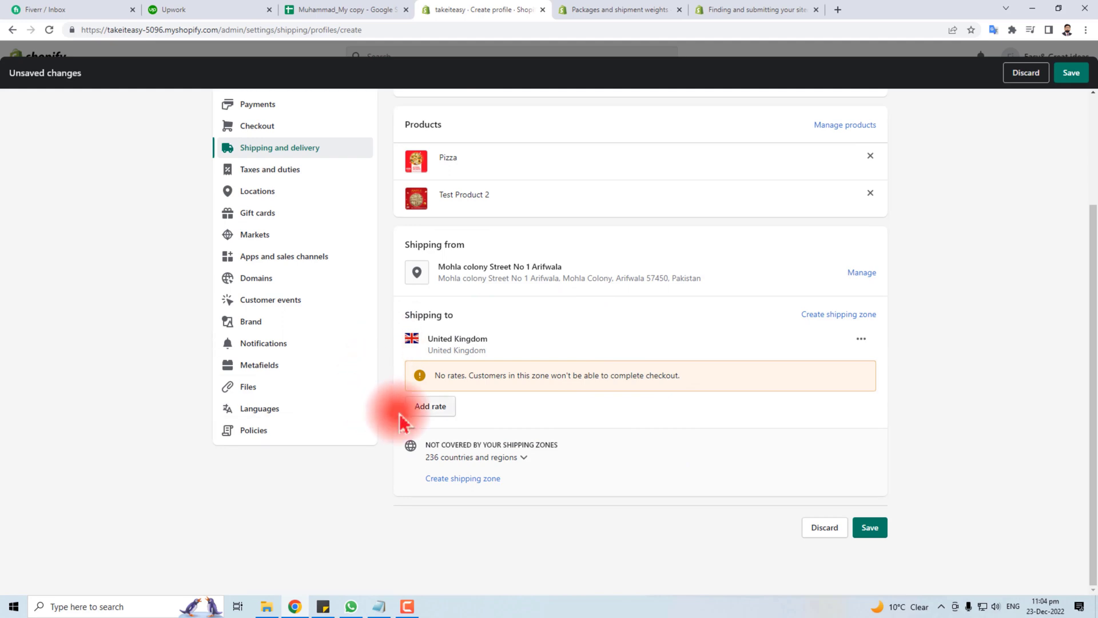
{"action": "left_click", "coordinate": [432, 405]}
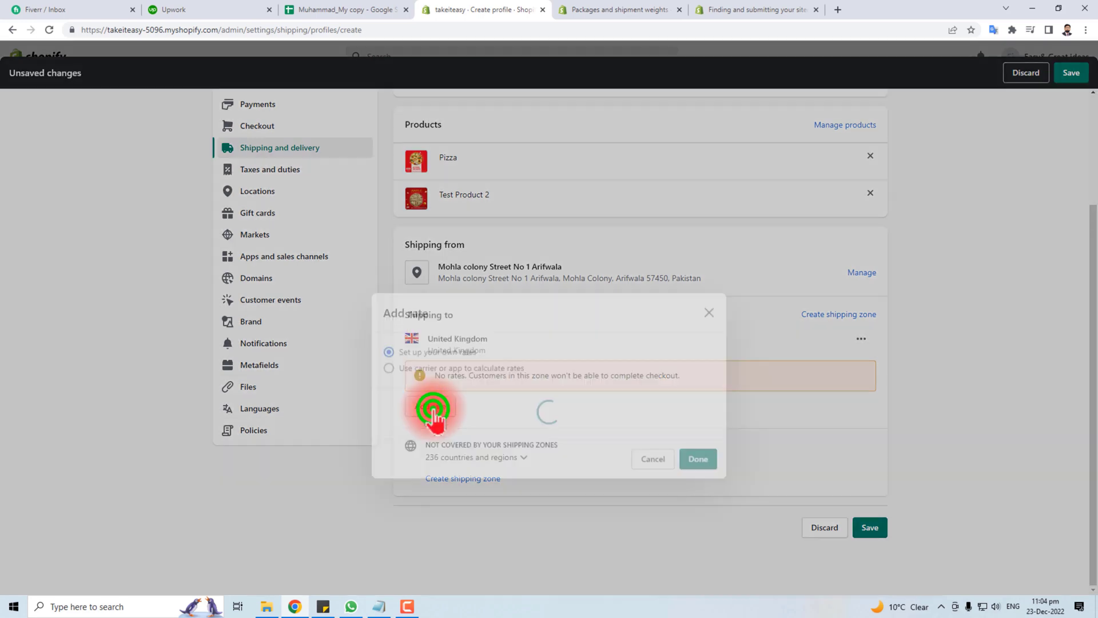
{"action": "left_click", "coordinate": [419, 318]}
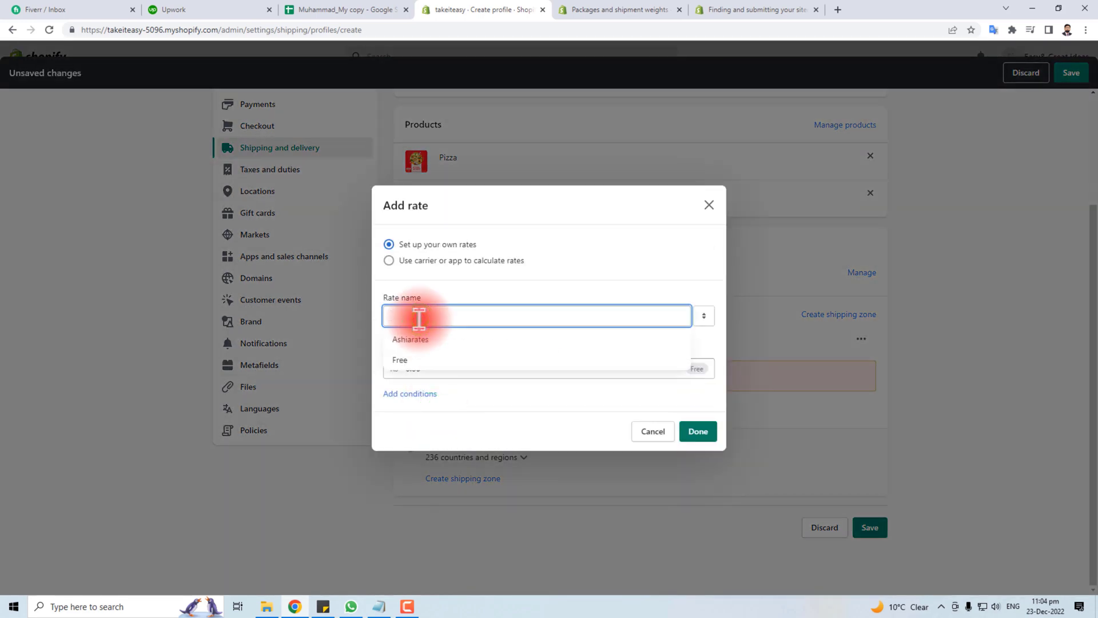
{"action": "type", "text": "Ukship"}
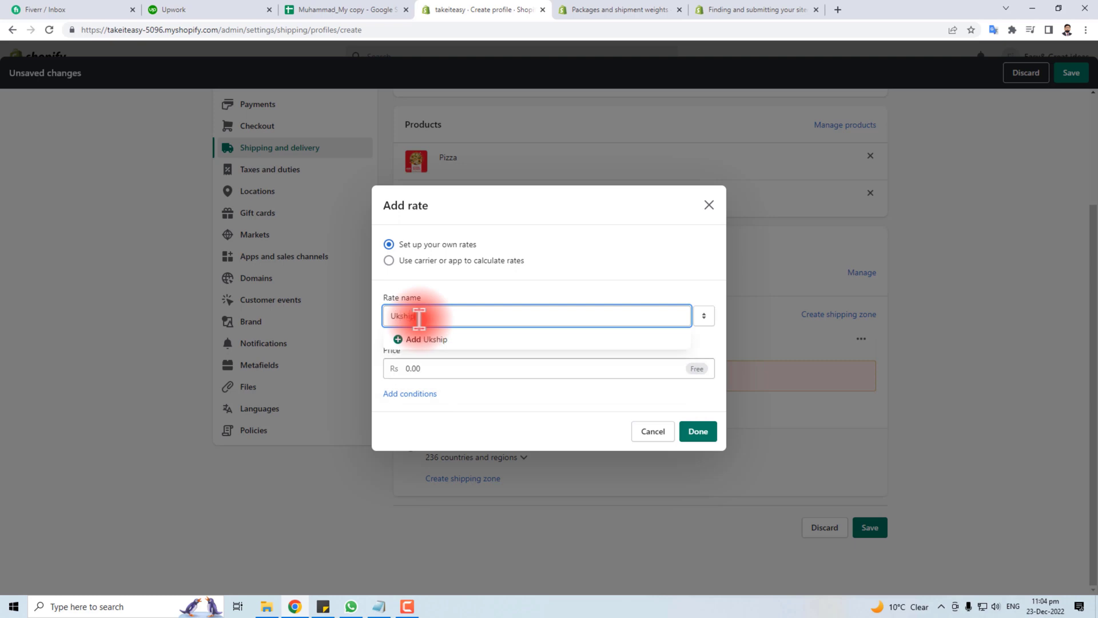
{"action": "left_click", "coordinate": [441, 368]}
{"action": "left_click", "coordinate": [456, 337]}
{"action": "type", "text": "1000"}
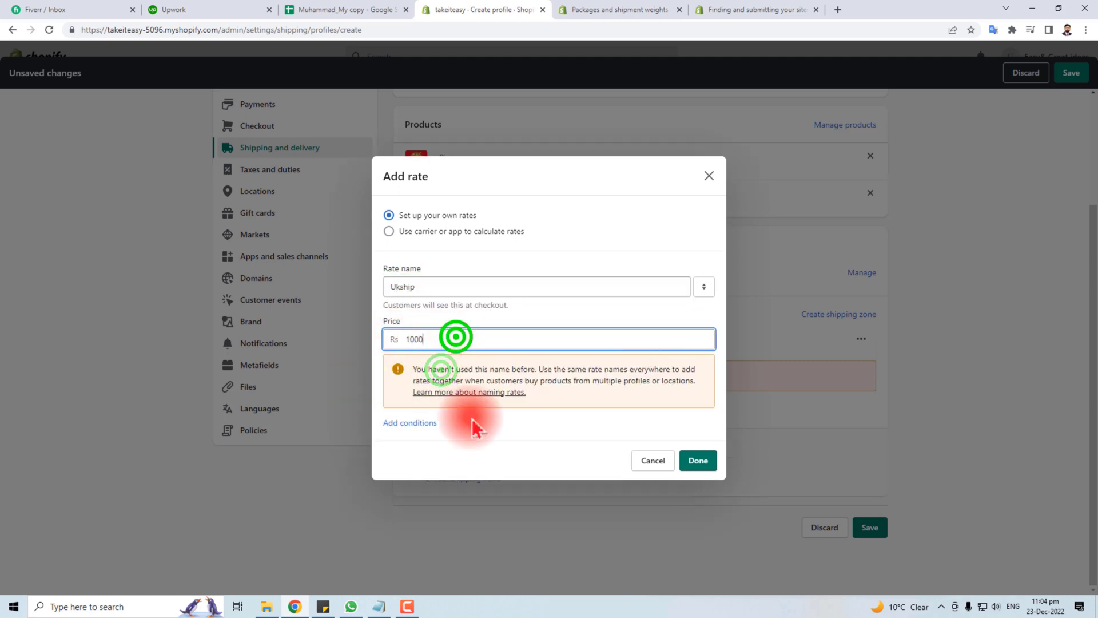
{"action": "left_click", "coordinate": [707, 463]}
{"action": "scroll", "coordinate": [708, 464], "scroll_direction": "up", "scroll_amount": 3}
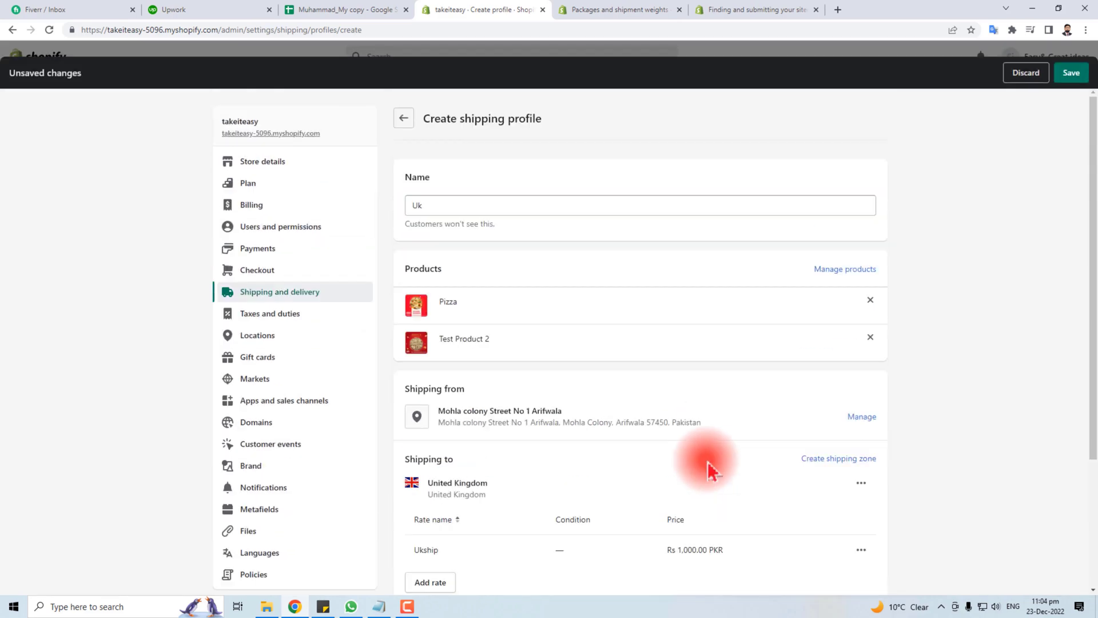
Stay on the profile page after the leave warning and save the Uk profile
{"action": "scroll", "coordinate": [617, 367], "scroll_direction": "down", "scroll_amount": 3}
{"action": "scroll", "coordinate": [465, 216], "scroll_direction": "up", "scroll_amount": 3}
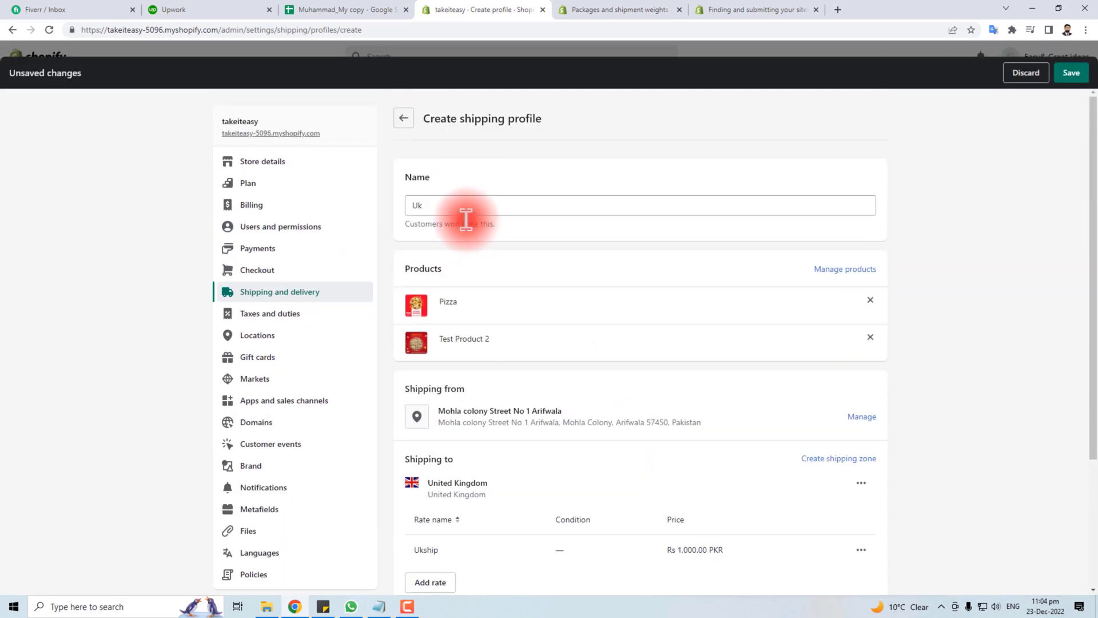
{"action": "left_click", "coordinate": [401, 118]}
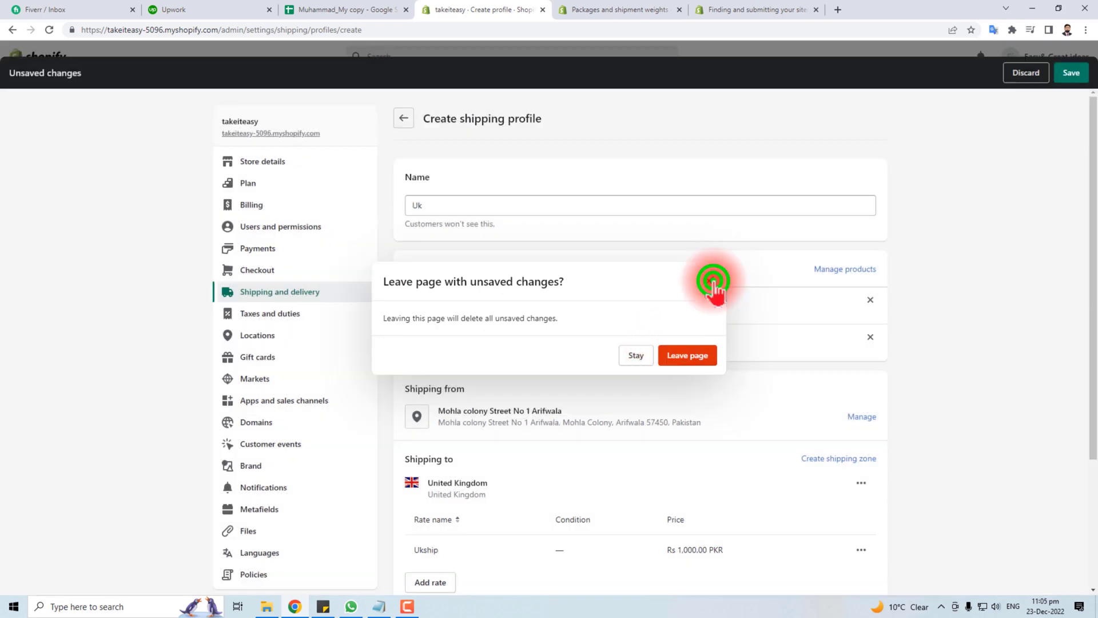
{"action": "left_click", "coordinate": [713, 283]}
{"action": "left_click", "coordinate": [1071, 72]}
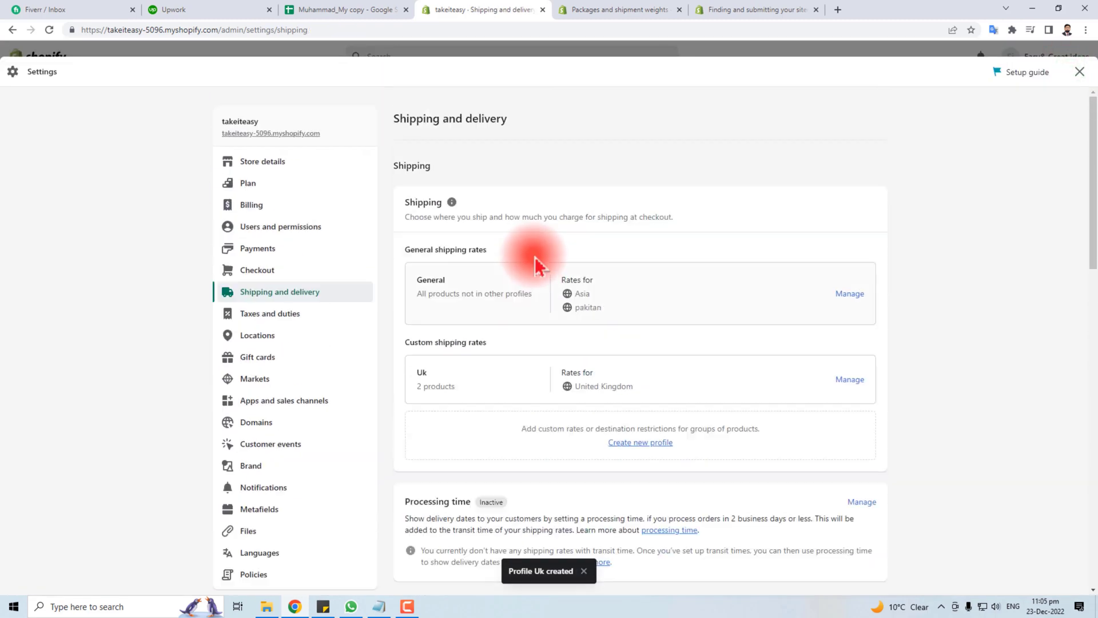
Review the General rate regions and the Uk profile's product count and rates on the overview
{"action": "left_click_drag", "start_coordinate": [417, 280], "coordinate": [575, 320]}
{"action": "left_click", "coordinate": [577, 294]}
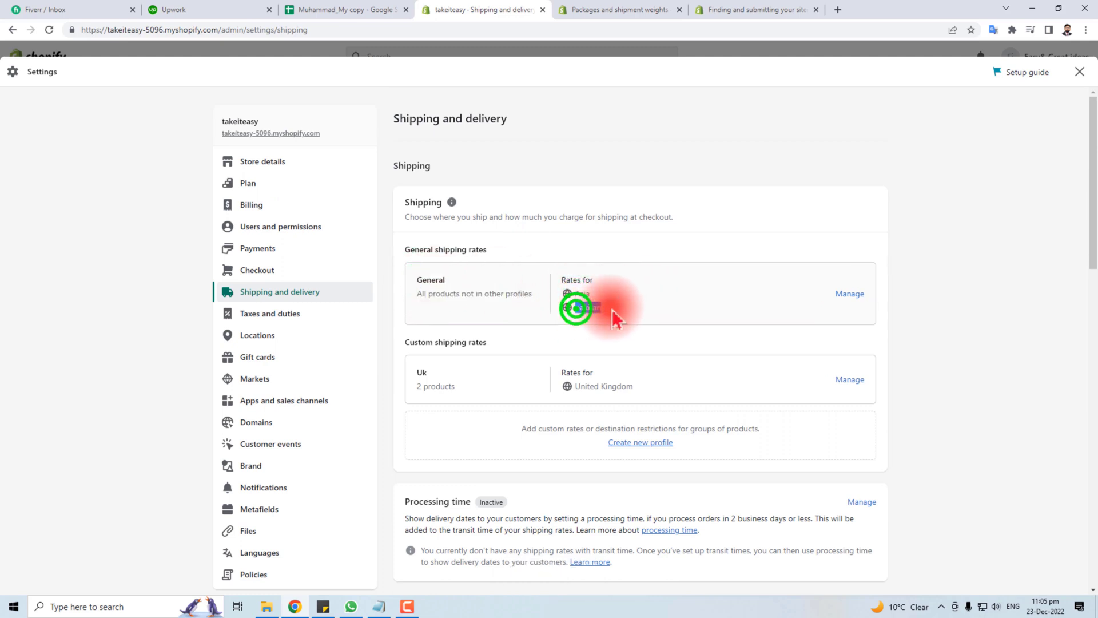
{"action": "left_click", "coordinate": [586, 308]}
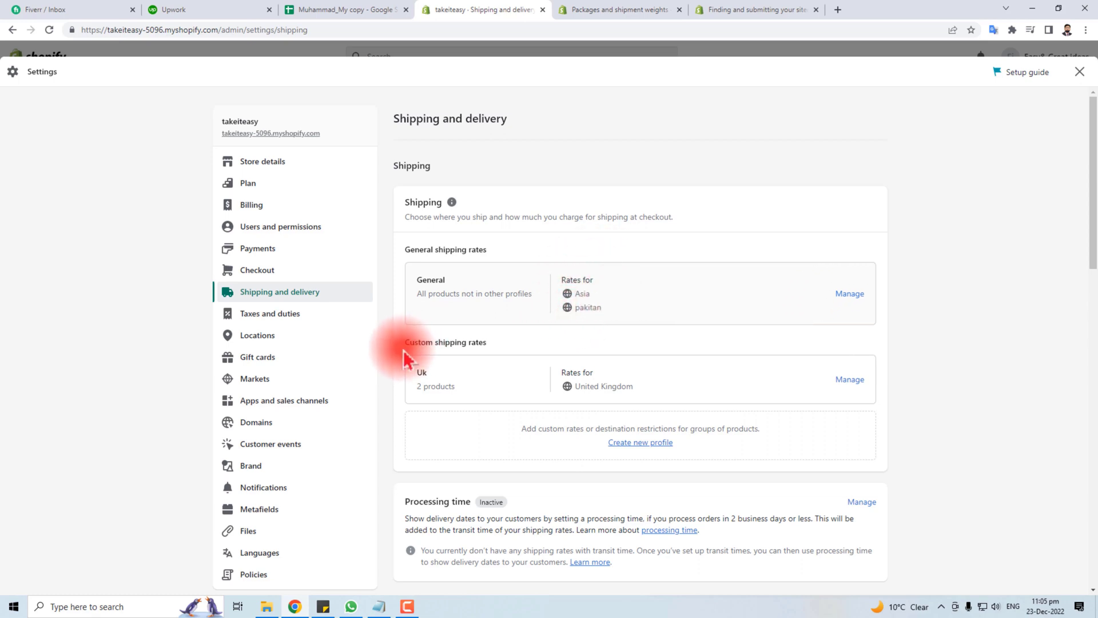
{"action": "left_click_drag", "start_coordinate": [407, 345], "coordinate": [486, 344]}
{"action": "left_click", "coordinate": [493, 415]}
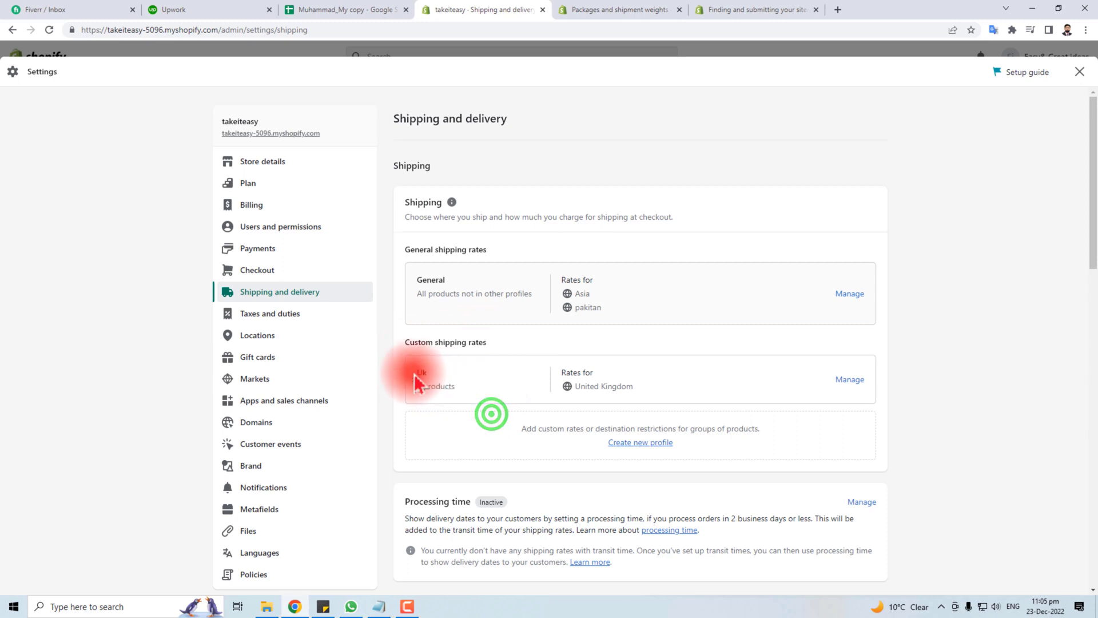
{"action": "mouse_move", "coordinate": [413, 373]}
{"action": "left_mouse_down"}
{"action": "mouse_move", "coordinate": [431, 371]}
{"action": "mouse_move", "coordinate": [411, 393]}
{"action": "left_mouse_up"}
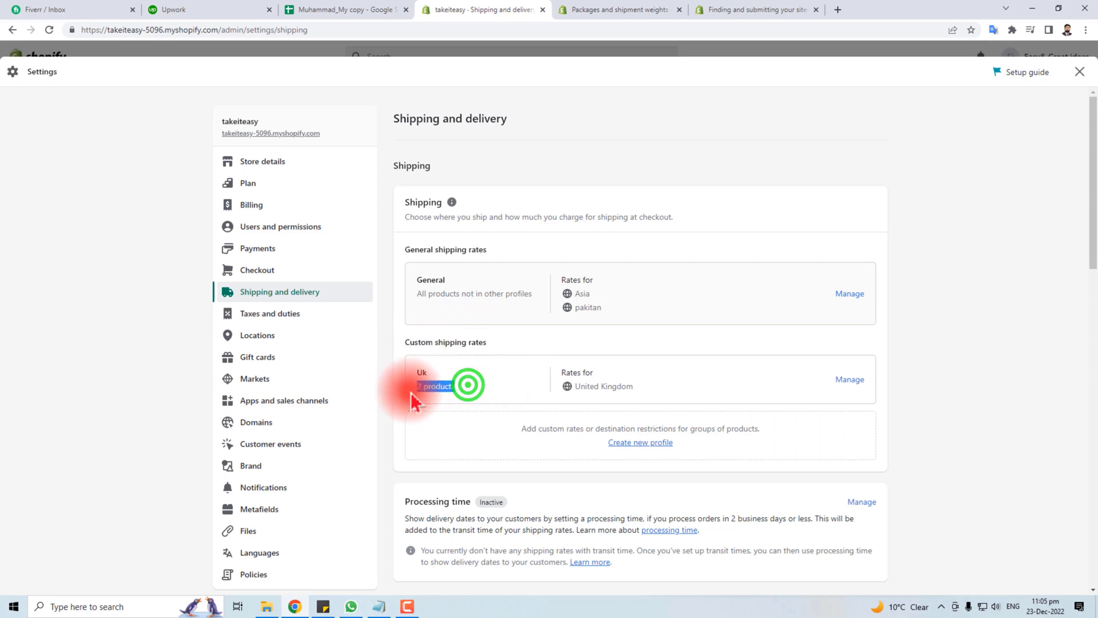
{"action": "left_click_drag", "start_coordinate": [561, 372], "coordinate": [624, 369]}
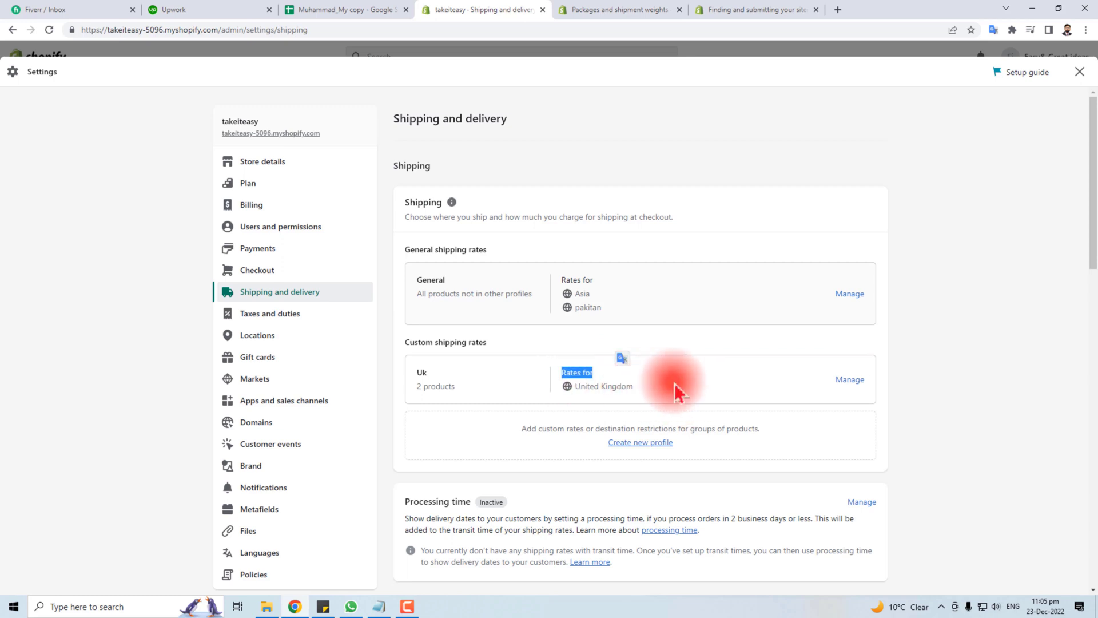
{"action": "left_click", "coordinate": [648, 385]}
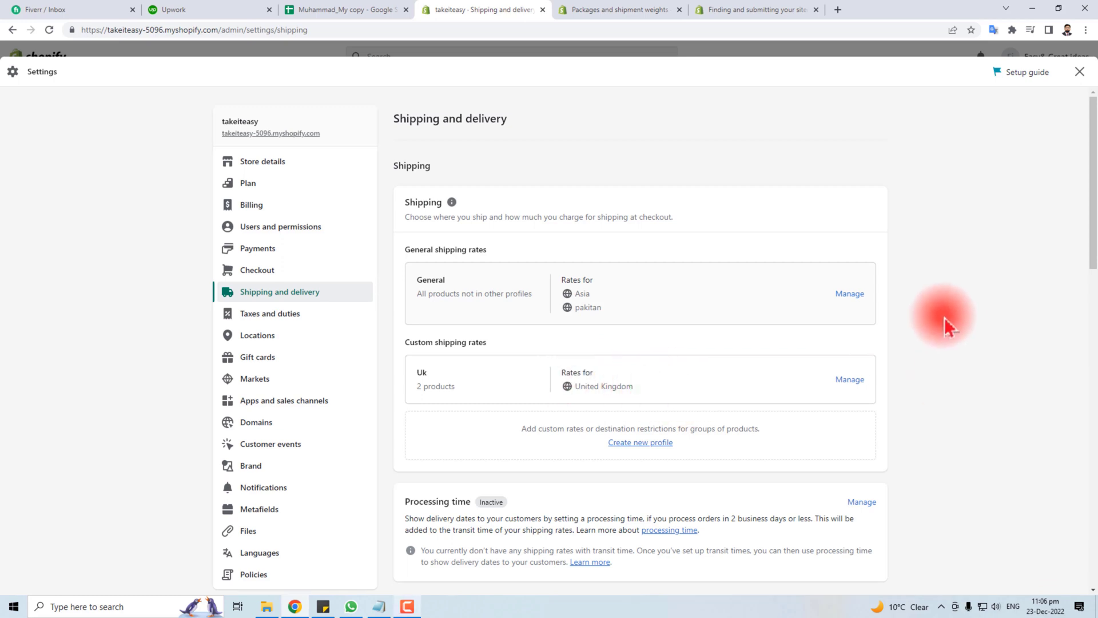
{"action": "scroll", "coordinate": [945, 317], "scroll_direction": "down", "scroll_amount": 3}
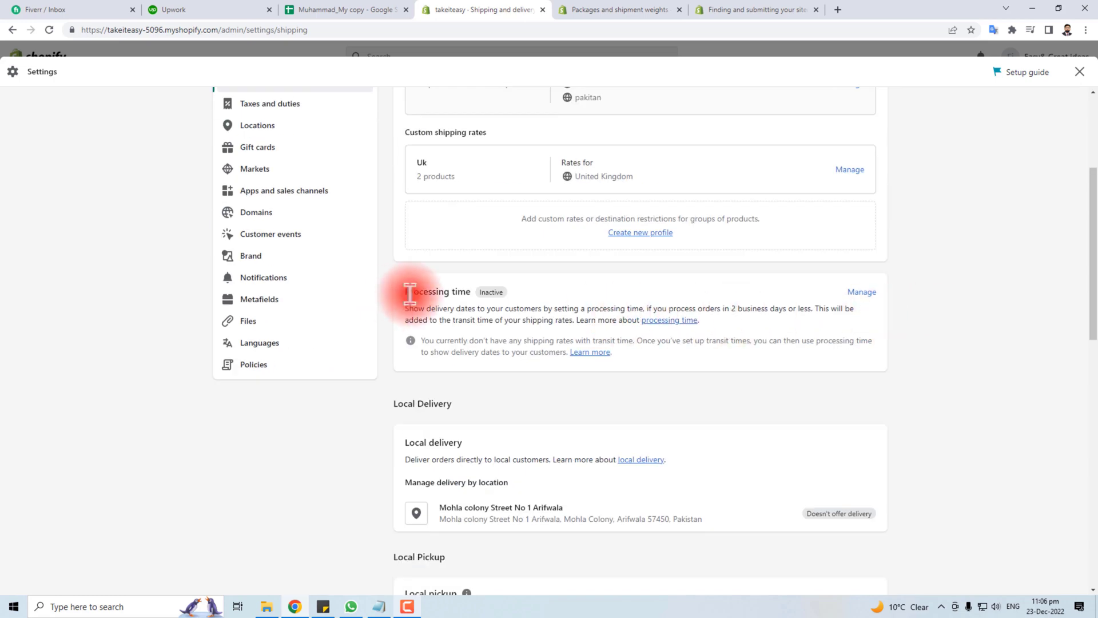
{"action": "left_click_drag", "start_coordinate": [409, 294], "coordinate": [507, 288]}
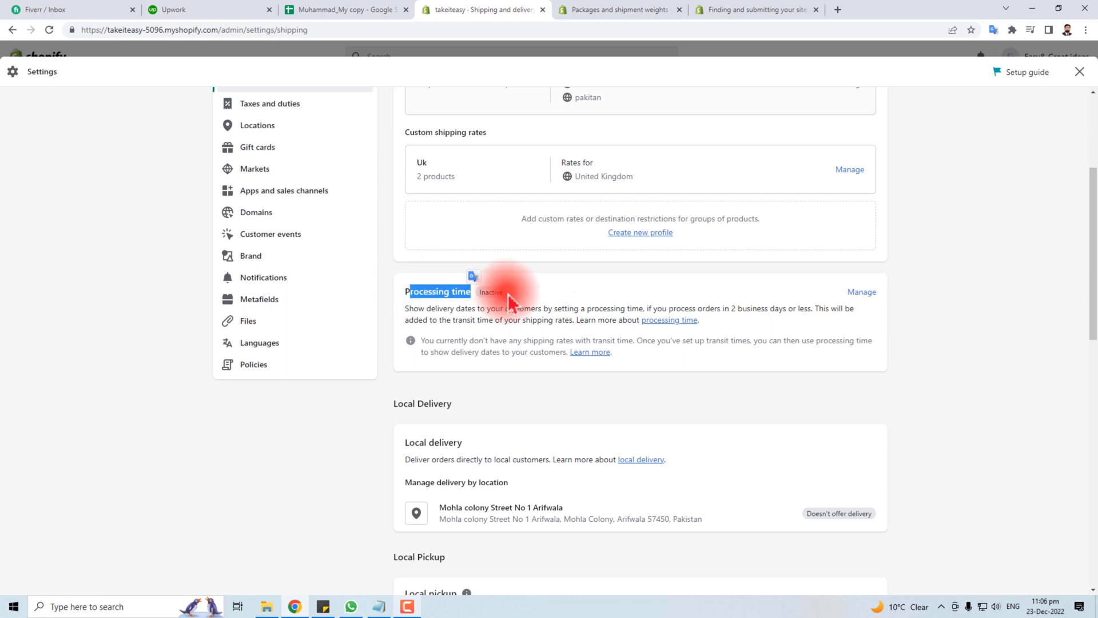
{"action": "left_click", "coordinate": [865, 293]}
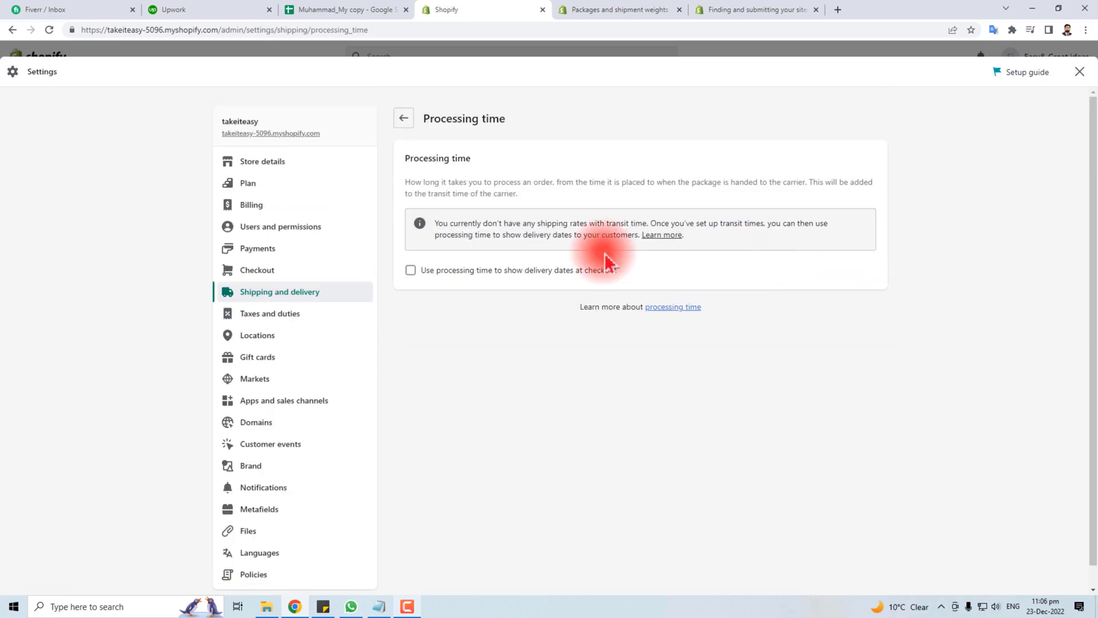
{"action": "left_click", "coordinate": [410, 272]}
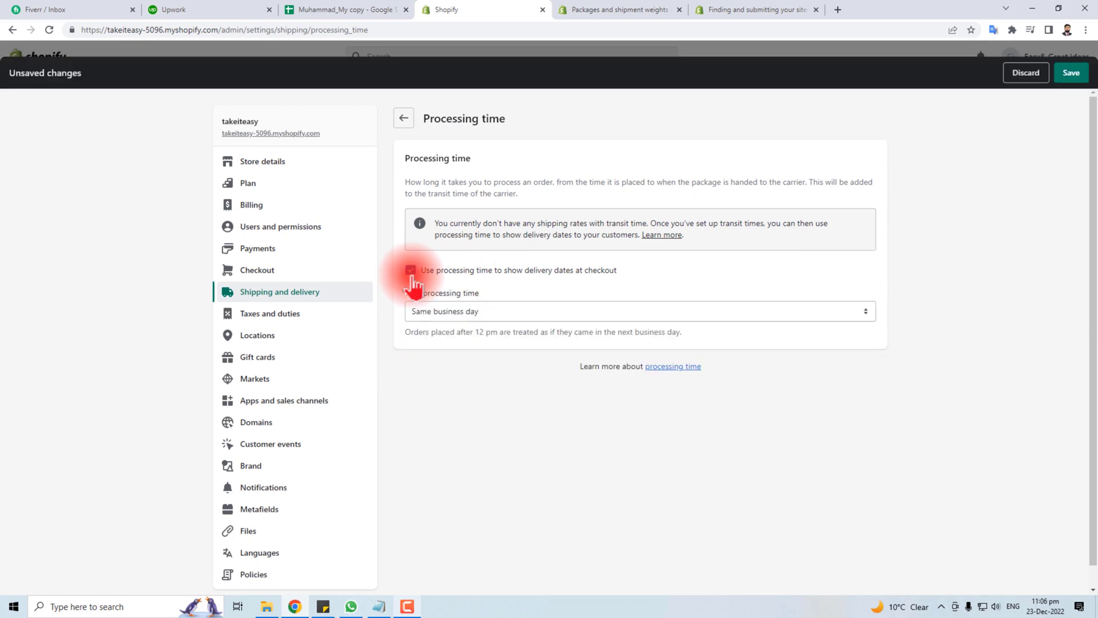
{"action": "left_click", "coordinate": [524, 311]}
{"action": "left_click", "coordinate": [481, 347]}
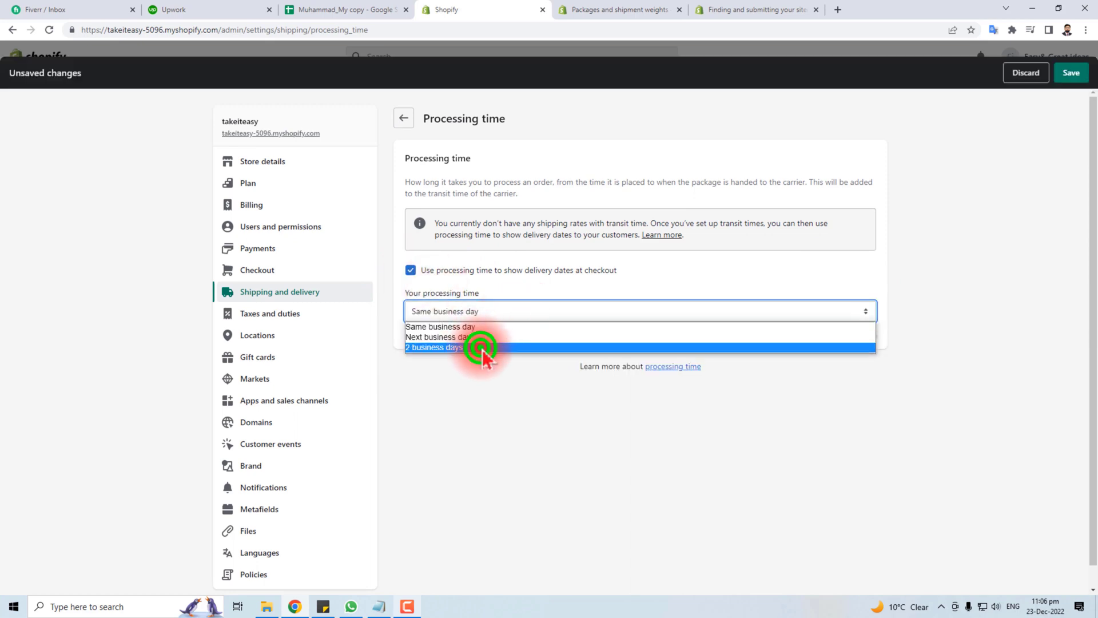
{"action": "left_click", "coordinate": [1071, 72]}
{"action": "left_click", "coordinate": [403, 118]}
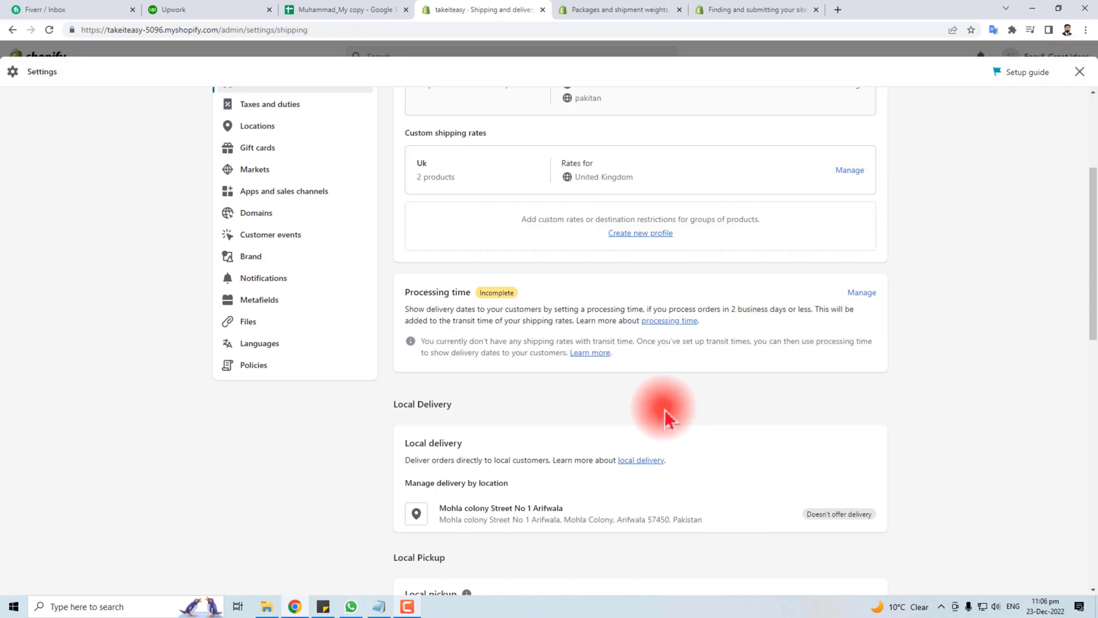
{"action": "scroll", "coordinate": [665, 409], "scroll_direction": "down", "scroll_amount": 4}
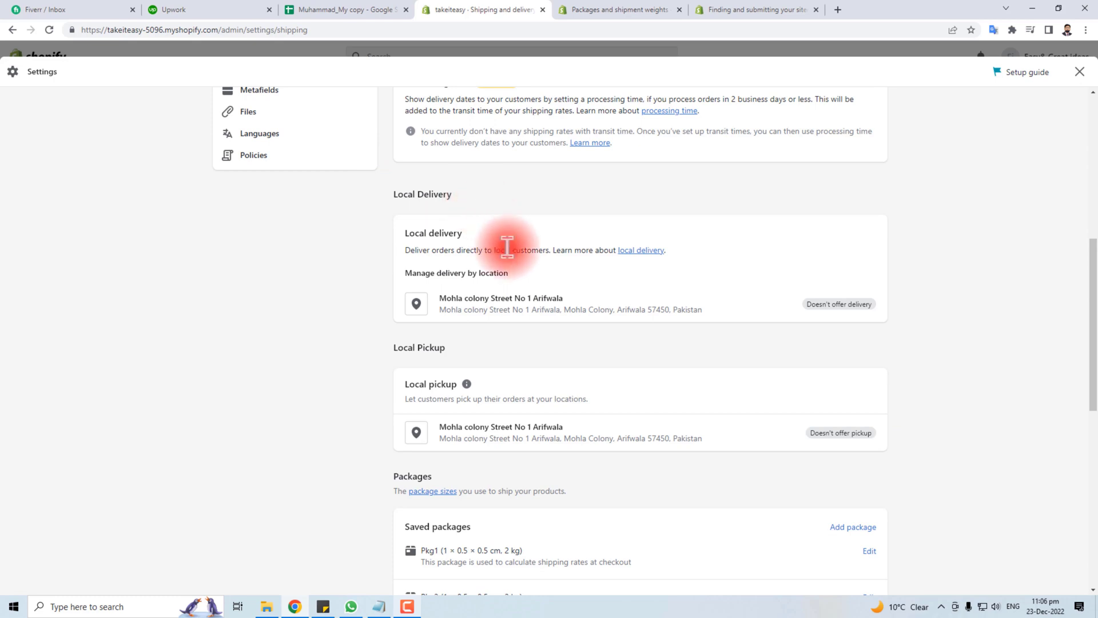
Enable local delivery for the store location and enter its delivery postal code
{"action": "left_click", "coordinate": [843, 305]}
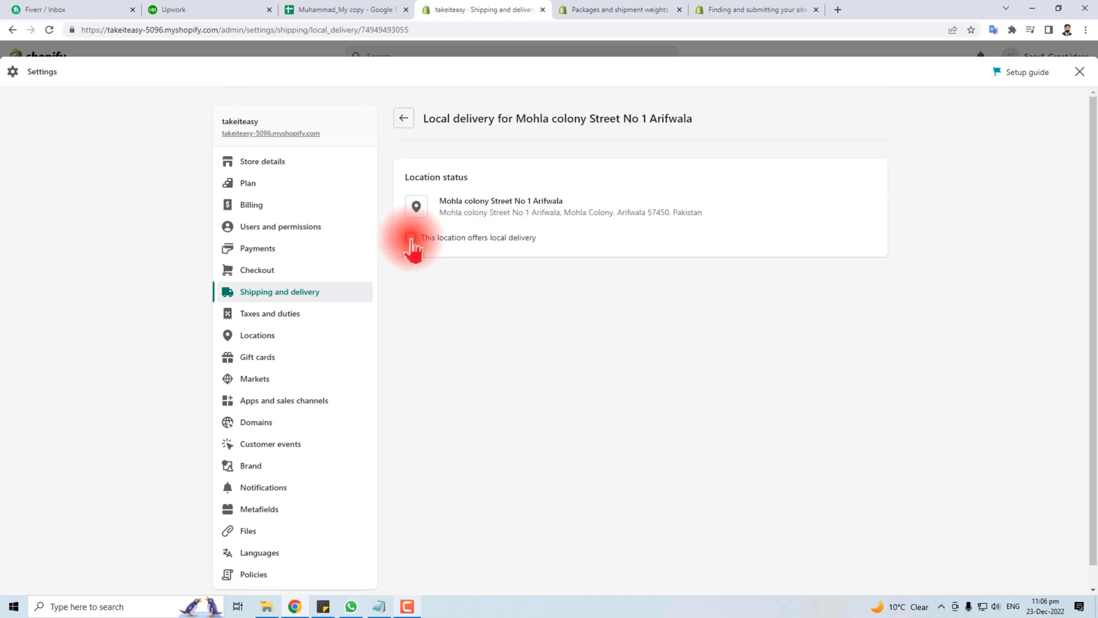
{"action": "left_click", "coordinate": [410, 238]}
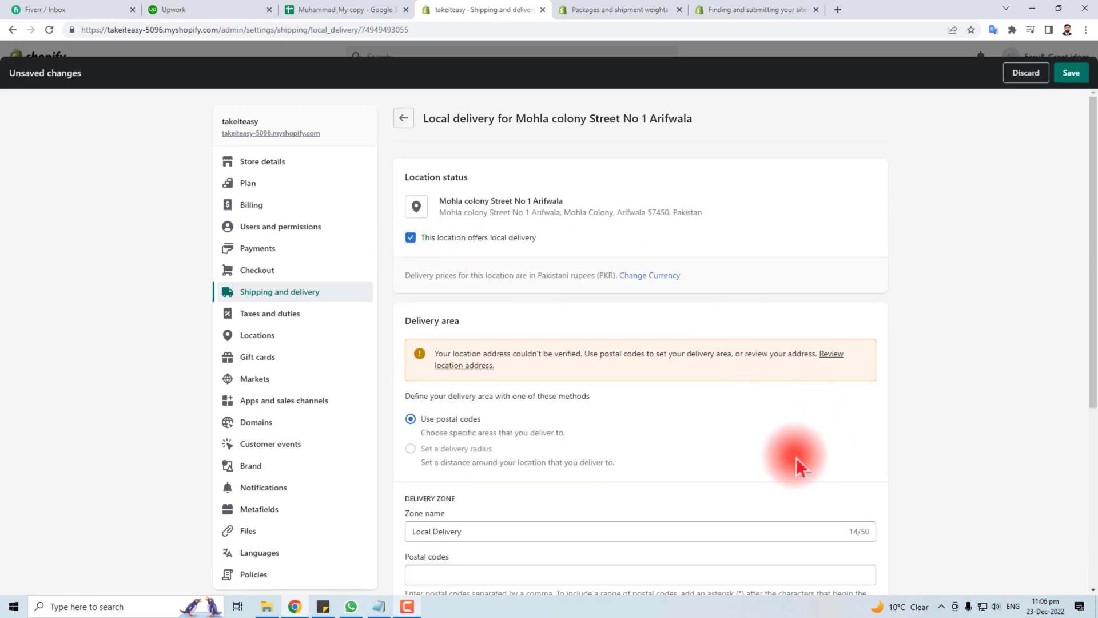
{"action": "scroll", "coordinate": [741, 445], "scroll_direction": "down", "scroll_amount": 3}
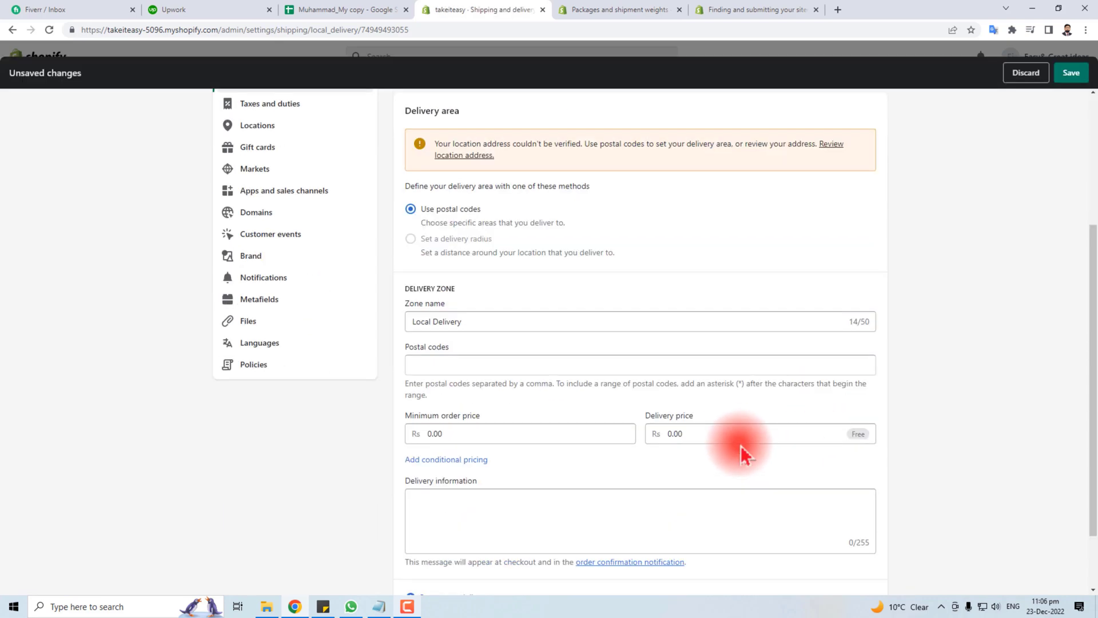
{"action": "left_click", "coordinate": [451, 365]}
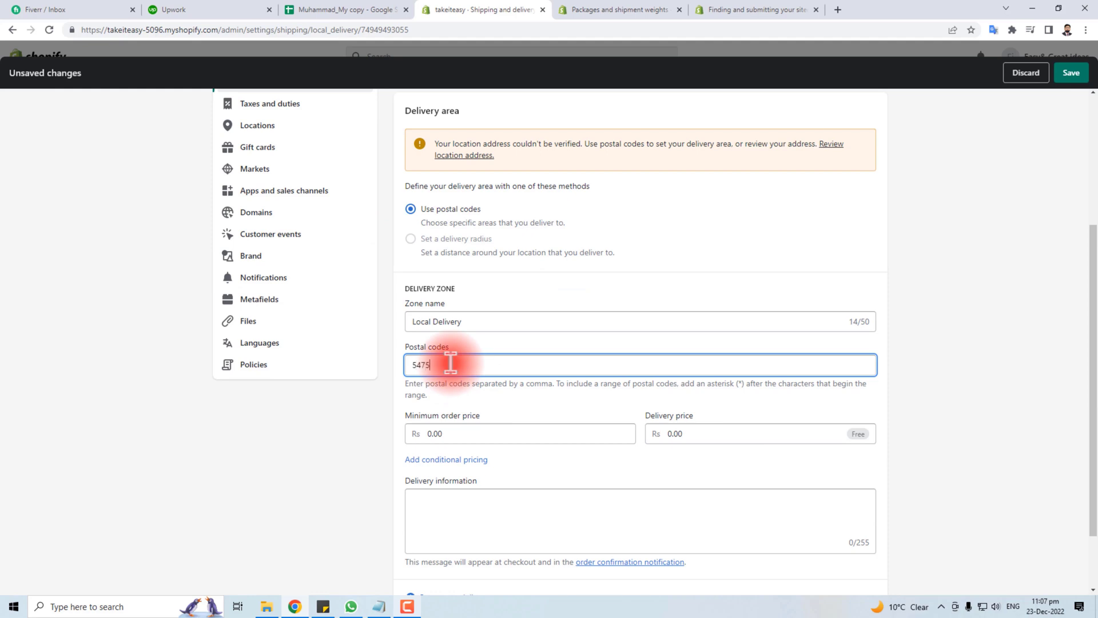
{"action": "left_click", "coordinate": [478, 433]}
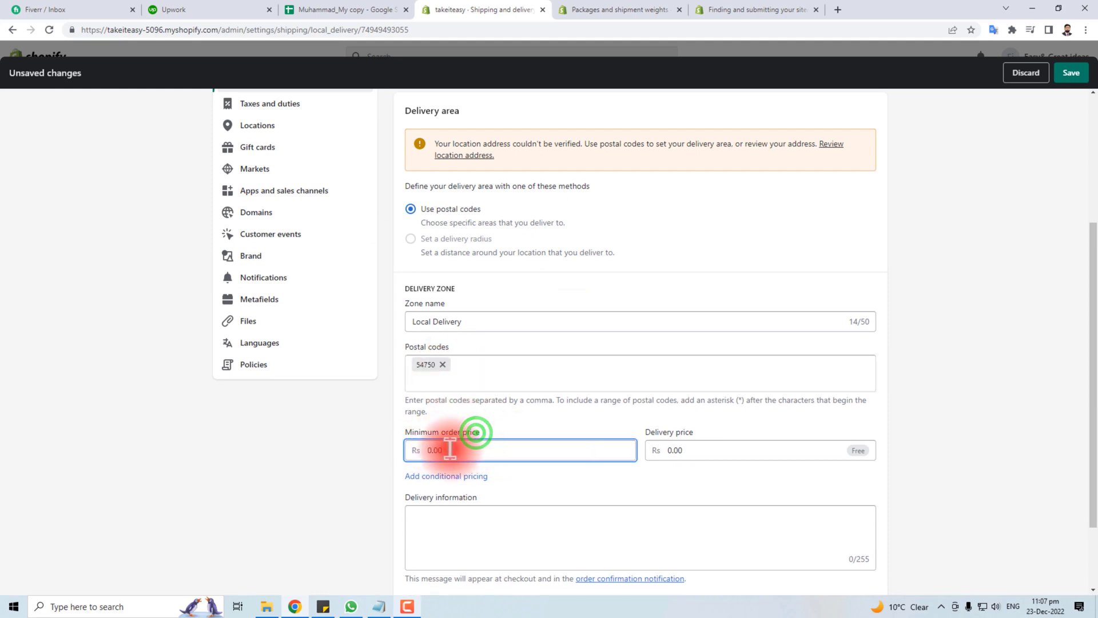
Save the local delivery settings and return to Shipping and delivery
{"action": "scroll", "coordinate": [455, 449], "scroll_direction": "down", "scroll_amount": 2}
{"action": "left_click", "coordinate": [458, 419]}
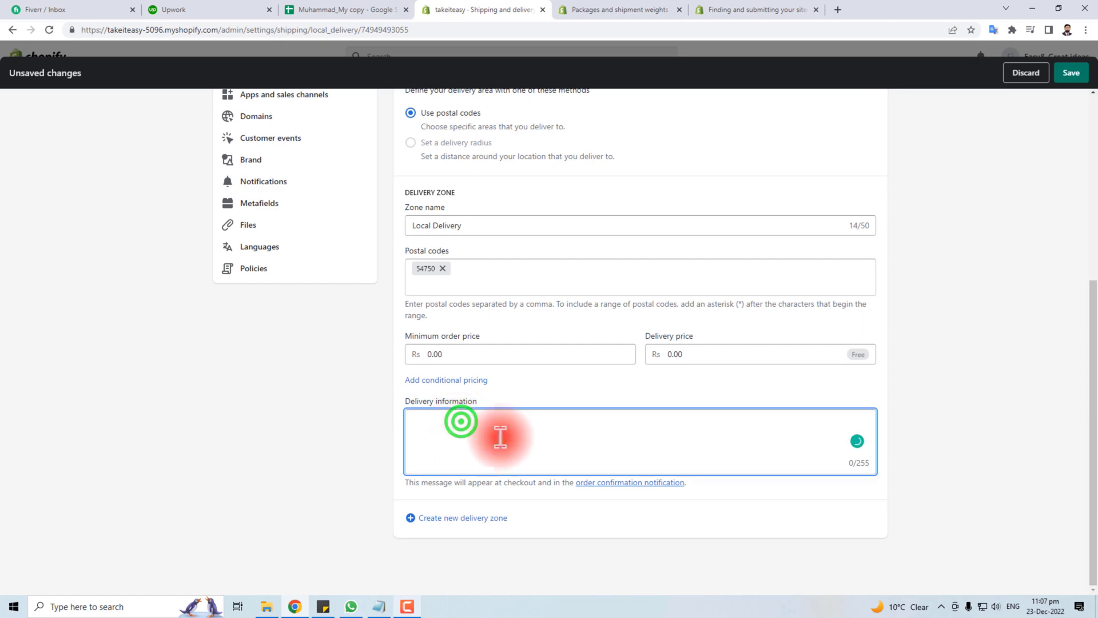
{"action": "scroll", "coordinate": [502, 437], "scroll_direction": "up", "scroll_amount": 4}
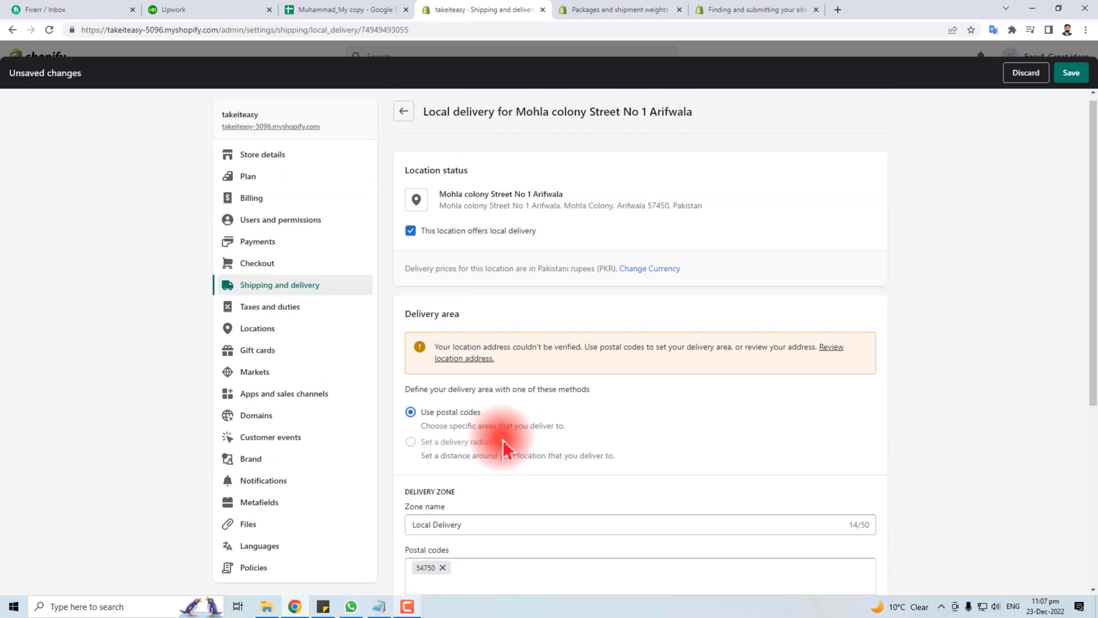
{"action": "scroll", "coordinate": [503, 438], "scroll_direction": "down", "scroll_amount": 4}
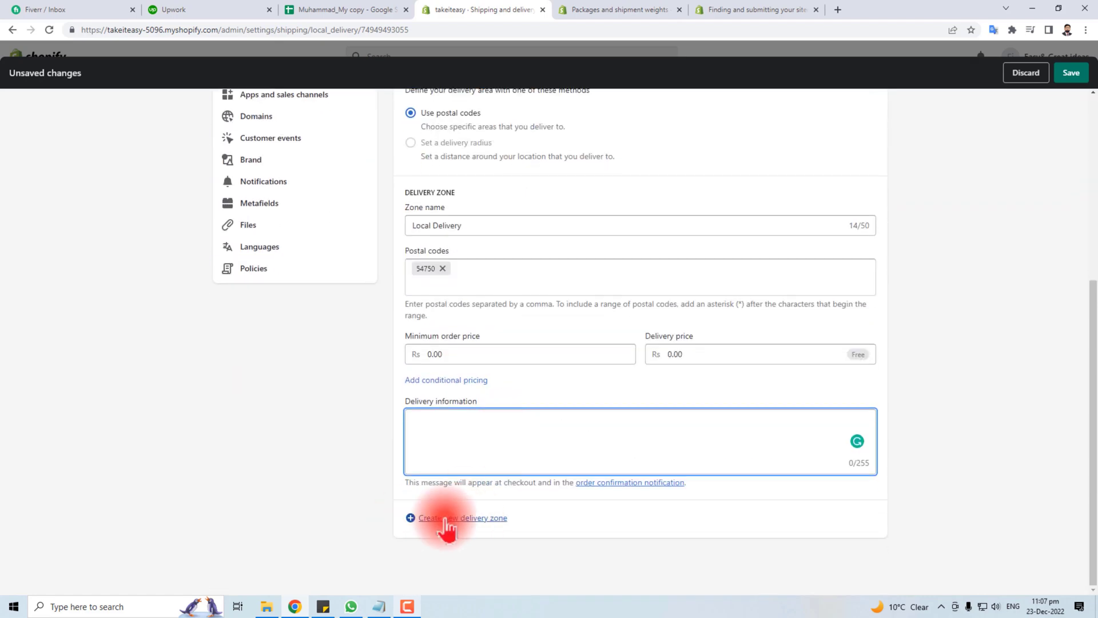
{"action": "scroll", "coordinate": [503, 515], "scroll_direction": "up", "scroll_amount": 5}
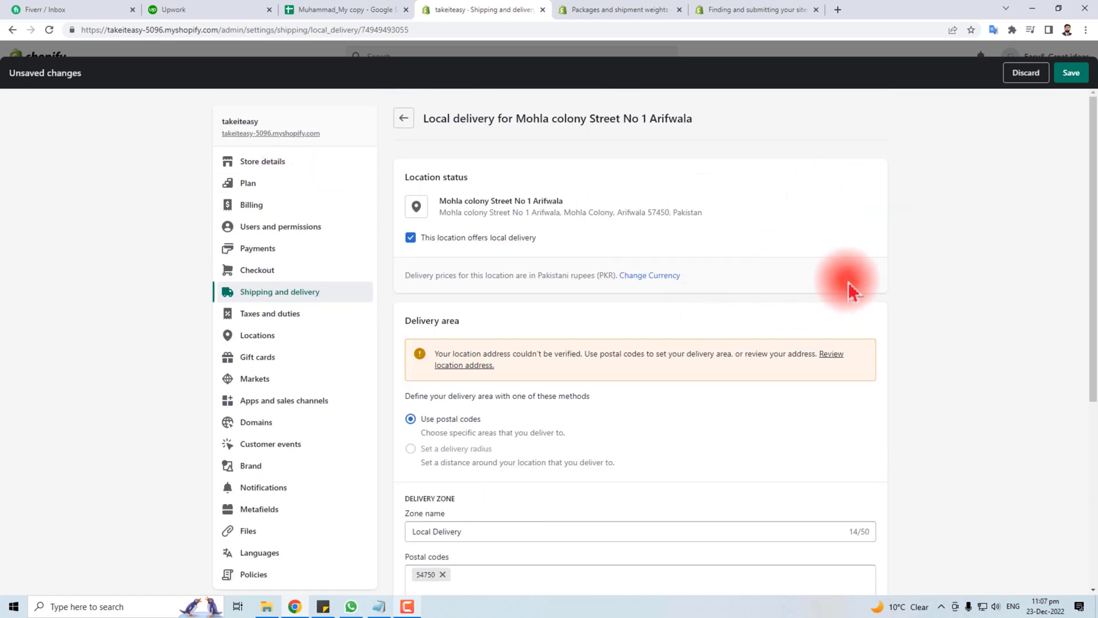
{"action": "left_click", "coordinate": [1071, 72]}
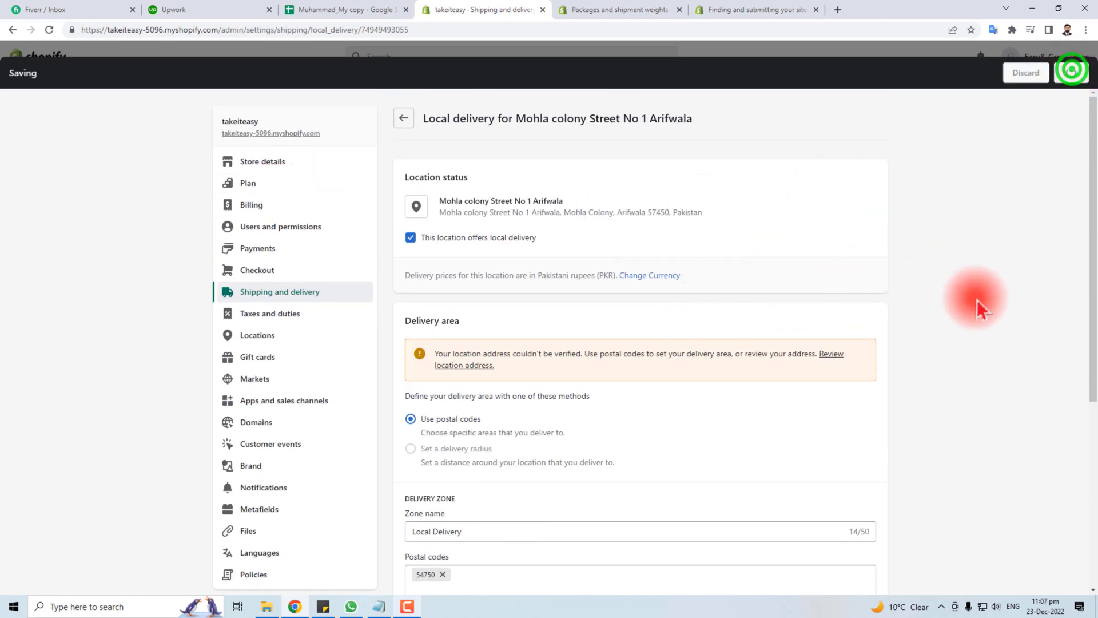
{"action": "left_click", "coordinate": [403, 118]}
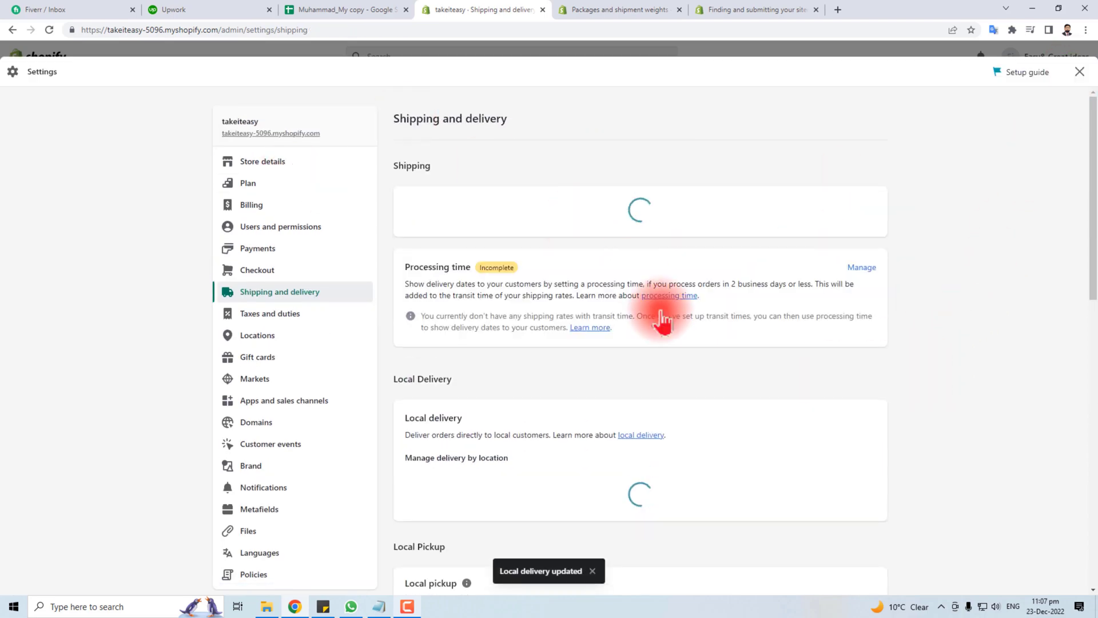
{"action": "scroll", "coordinate": [693, 452], "scroll_direction": "down", "scroll_amount": 10}
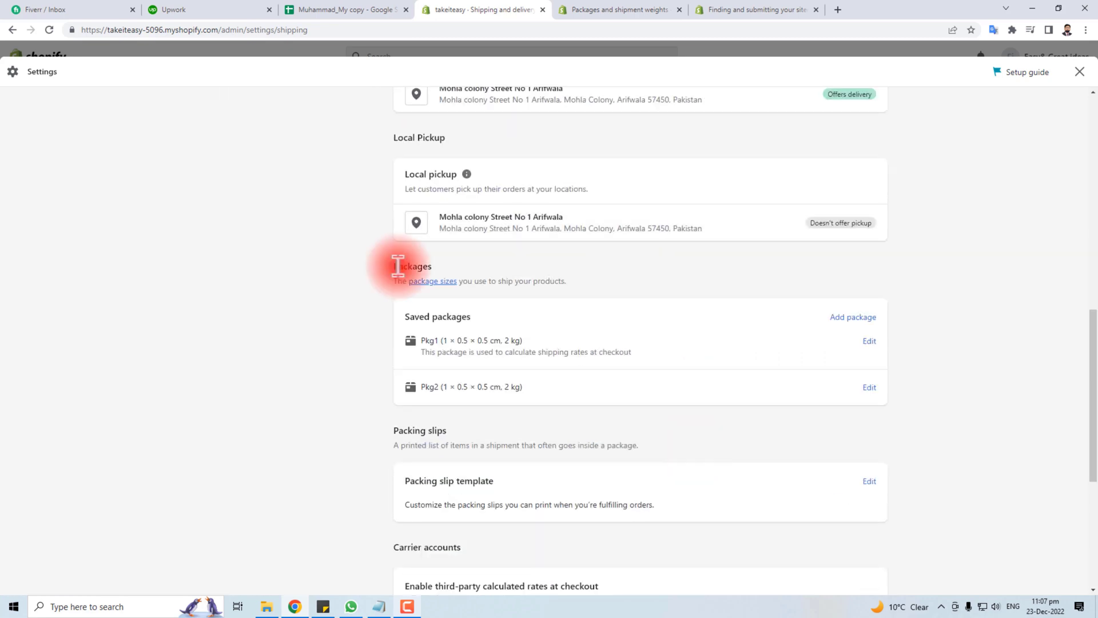
{"action": "left_click", "coordinate": [393, 267]}
{"action": "double_click", "coordinate": [394, 267]}
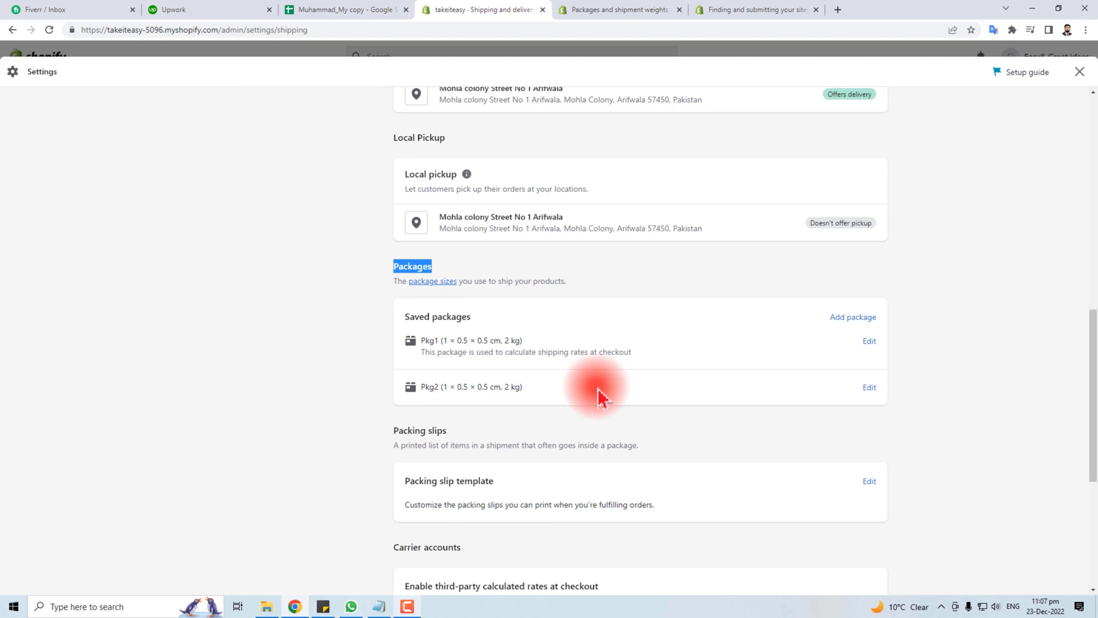
{"action": "left_click", "coordinate": [850, 318]}
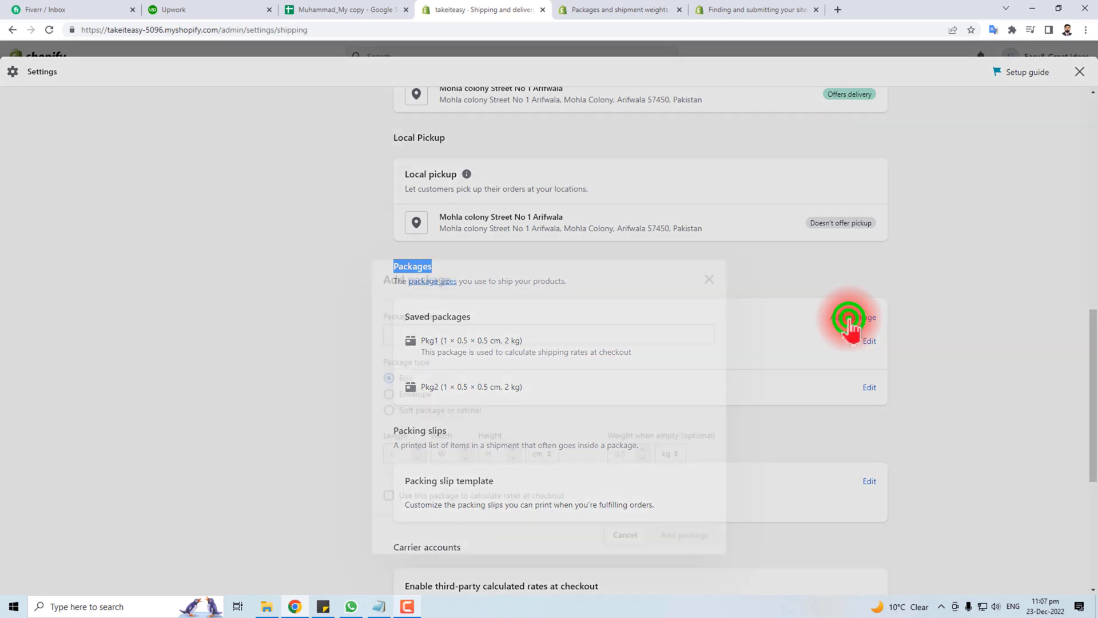
{"action": "left_click", "coordinate": [419, 246]}
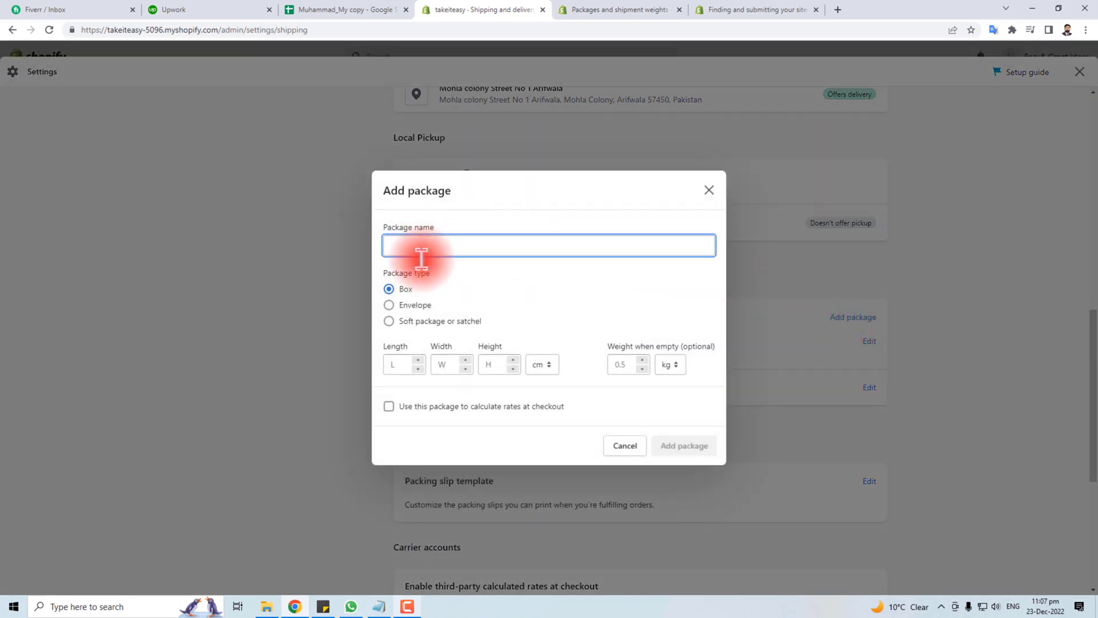
{"action": "left_click", "coordinate": [396, 306]}
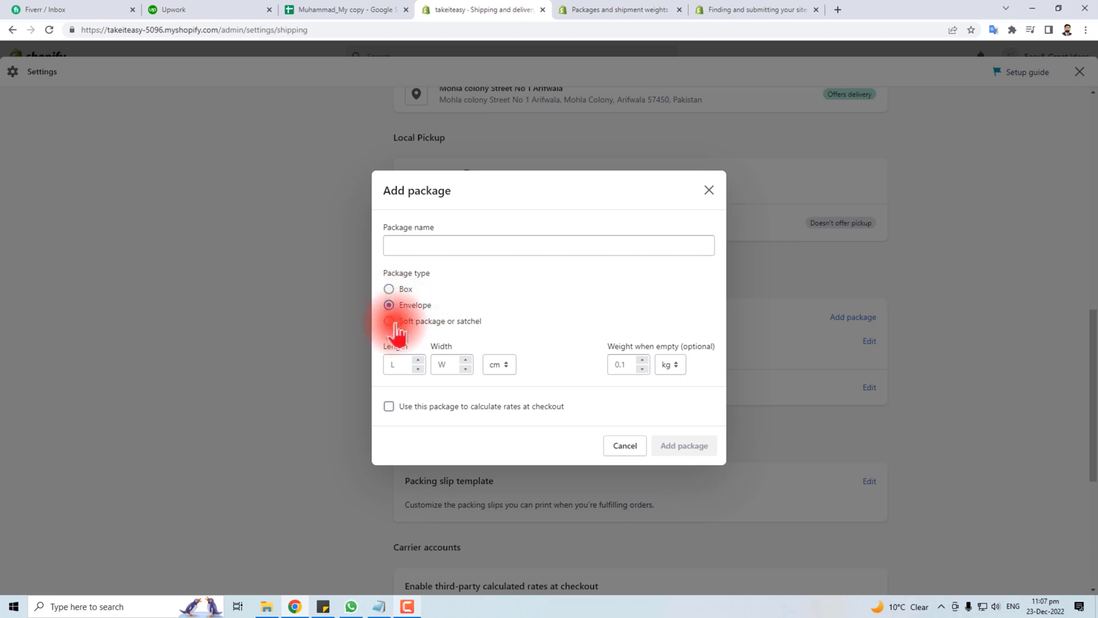
{"action": "left_click", "coordinate": [397, 366]}
{"action": "left_click", "coordinate": [450, 362]}
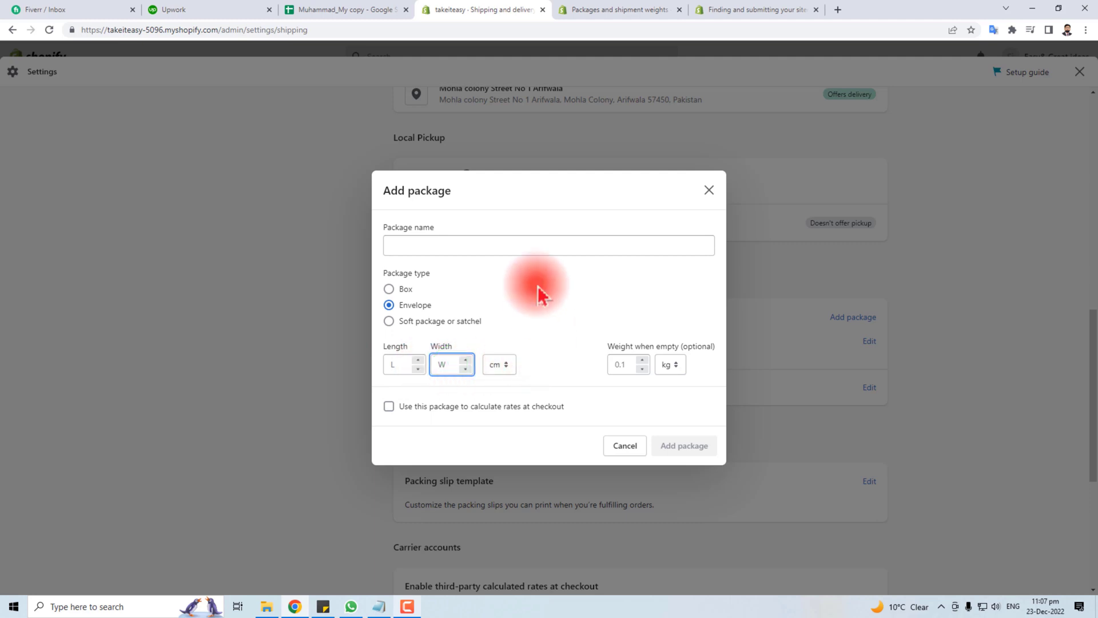
{"action": "left_click", "coordinate": [624, 445]}
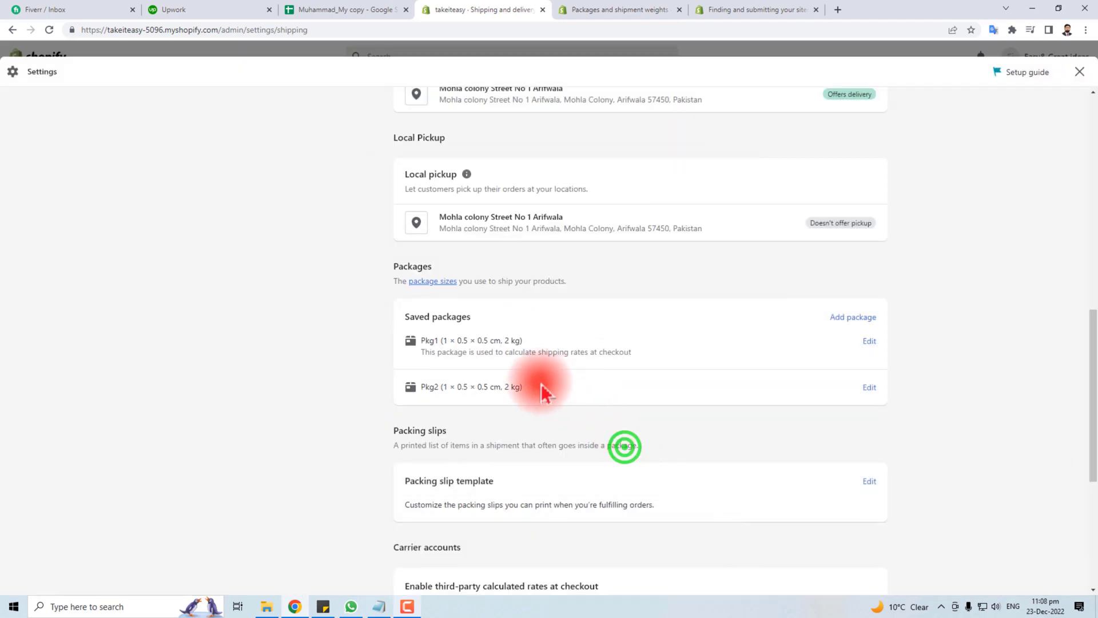
{"action": "scroll", "coordinate": [537, 396], "scroll_direction": "down", "scroll_amount": 1}
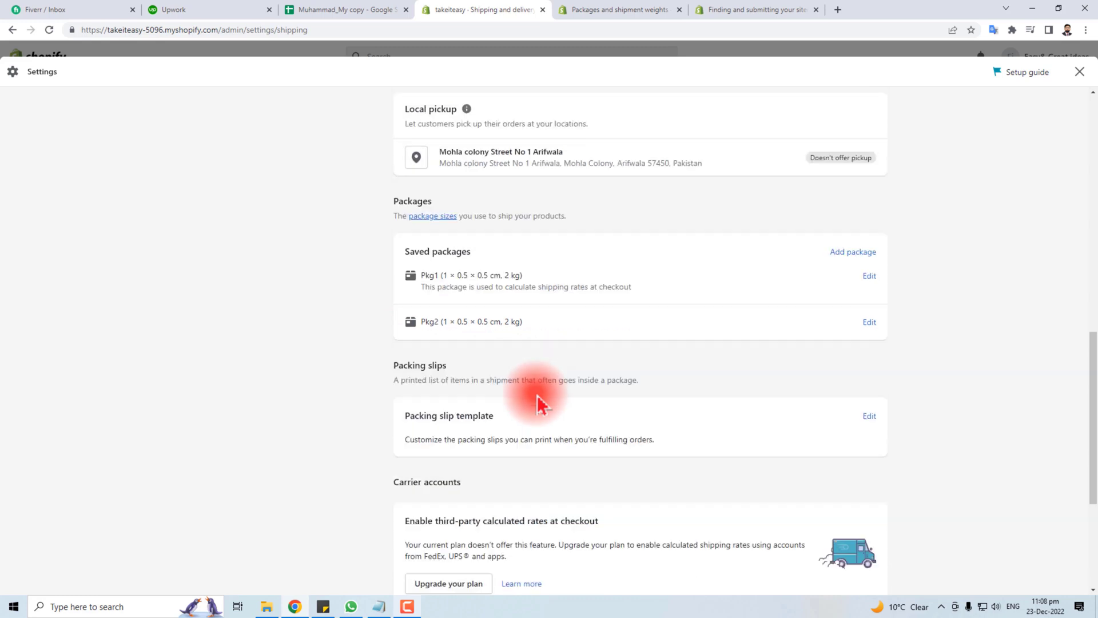
{"action": "scroll", "coordinate": [537, 396], "scroll_direction": "down", "scroll_amount": 2}
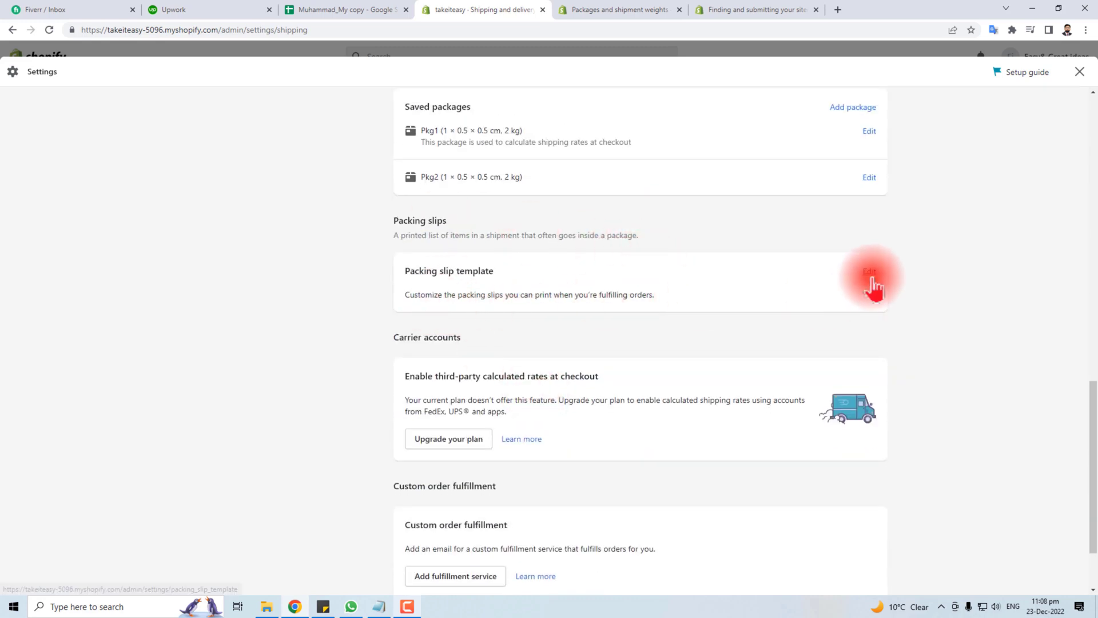
{"action": "triple_click", "coordinate": [392, 339]}
{"action": "left_click", "coordinate": [610, 441]}
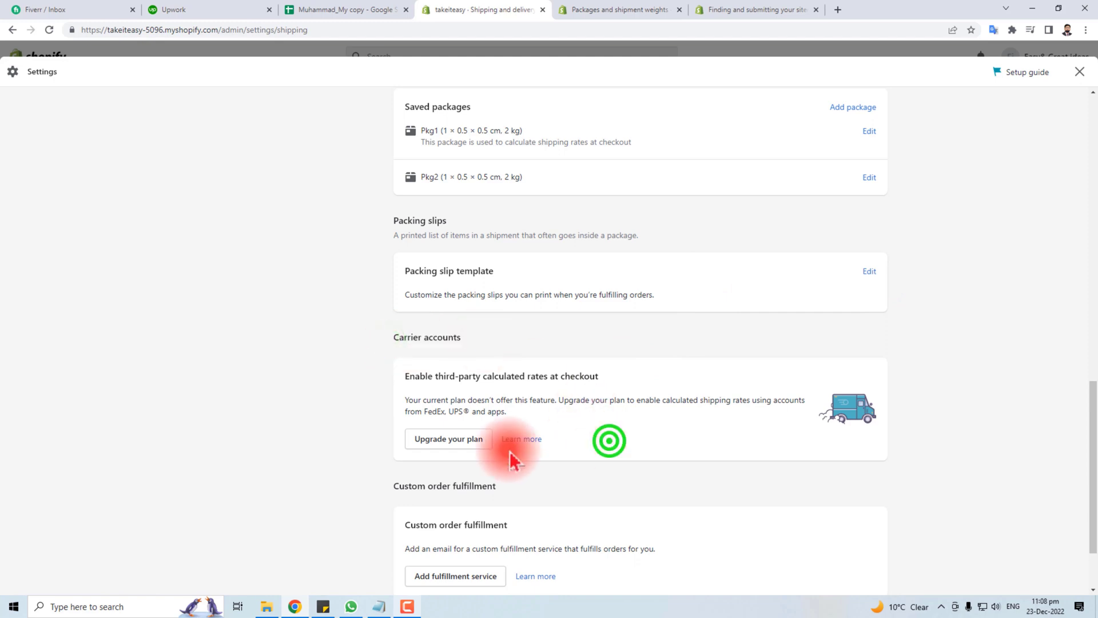
{"action": "scroll", "coordinate": [325, 424], "scroll_direction": "down", "scroll_amount": 2}
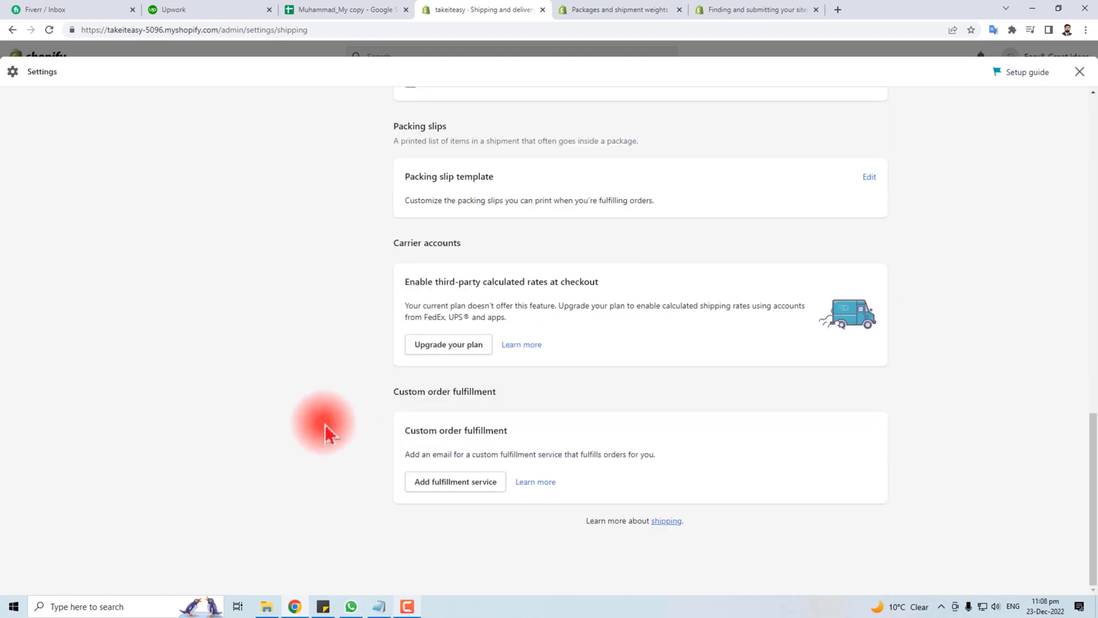
{"action": "left_click_drag", "start_coordinate": [402, 280], "coordinate": [629, 284]}
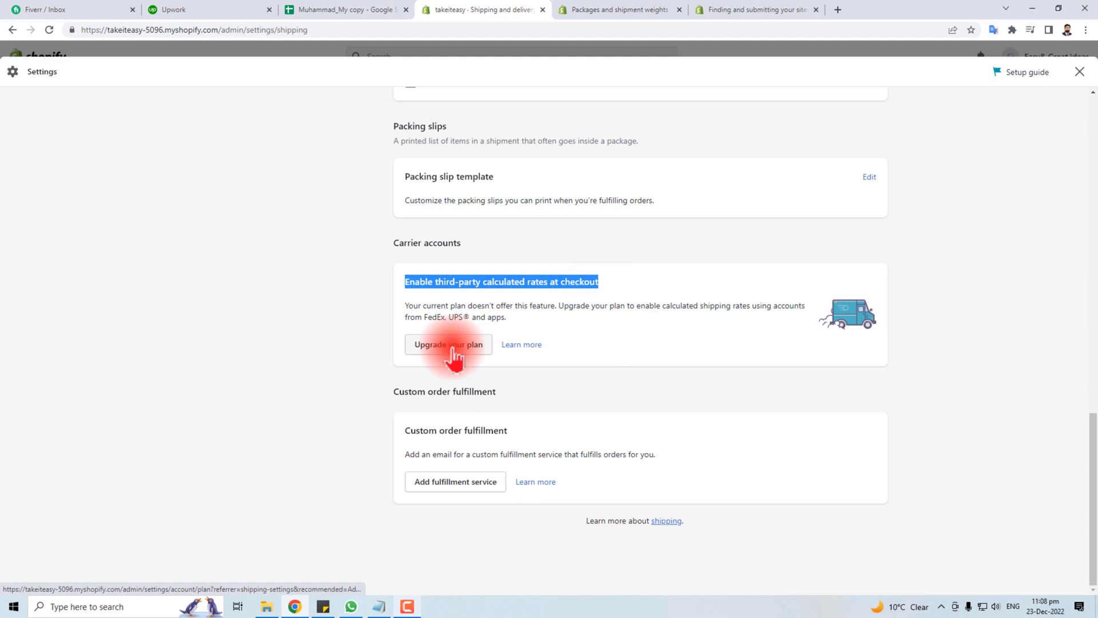
{"action": "left_click", "coordinate": [424, 318]}
{"action": "left_click_drag", "start_coordinate": [450, 318], "coordinate": [458, 318]}
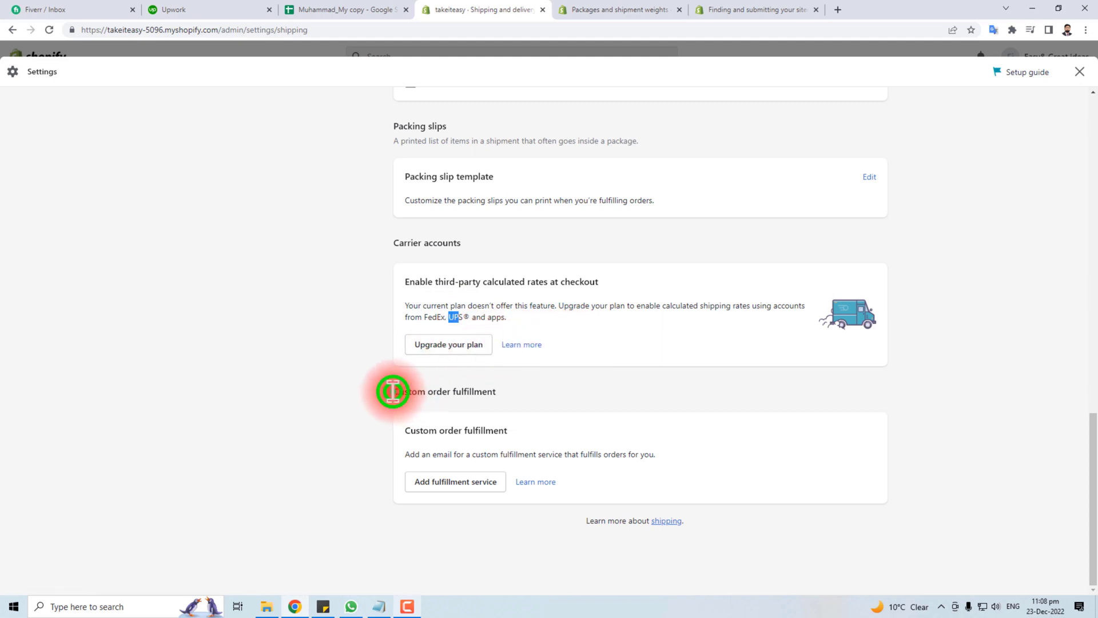
{"action": "left_click_drag", "start_coordinate": [393, 392], "coordinate": [521, 400]}
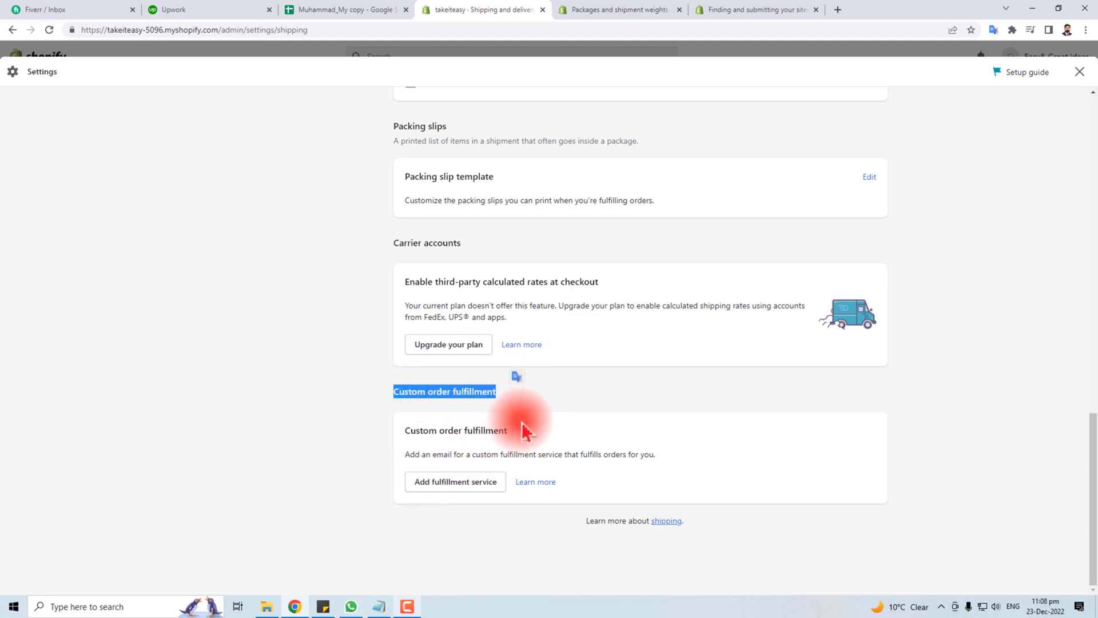
{"action": "left_click", "coordinate": [515, 403]}
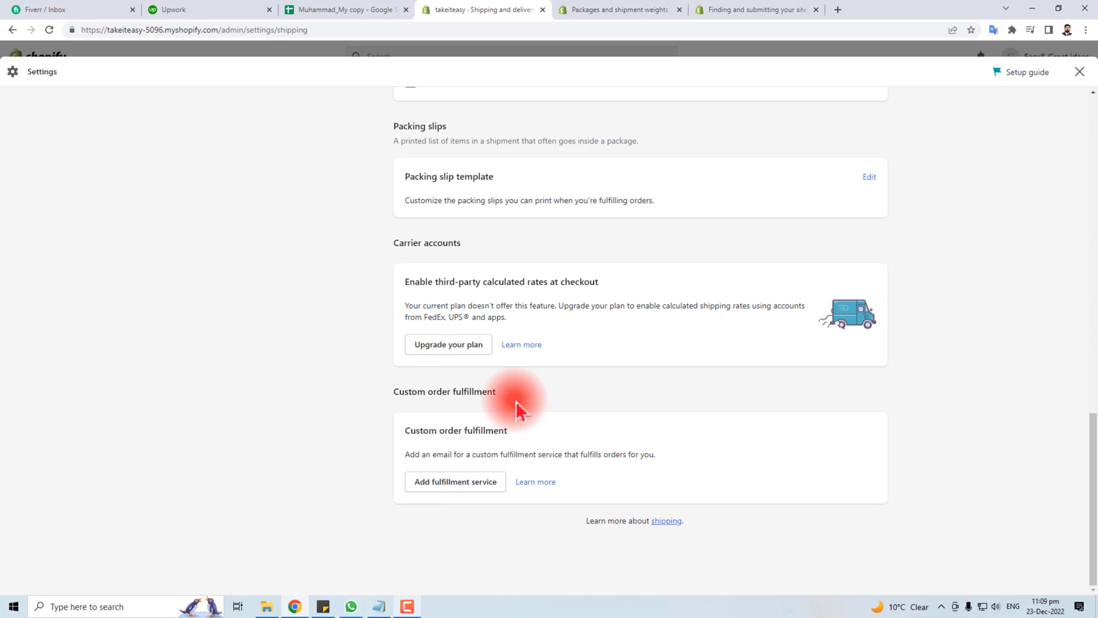
{"action": "left_click", "coordinate": [463, 481]}
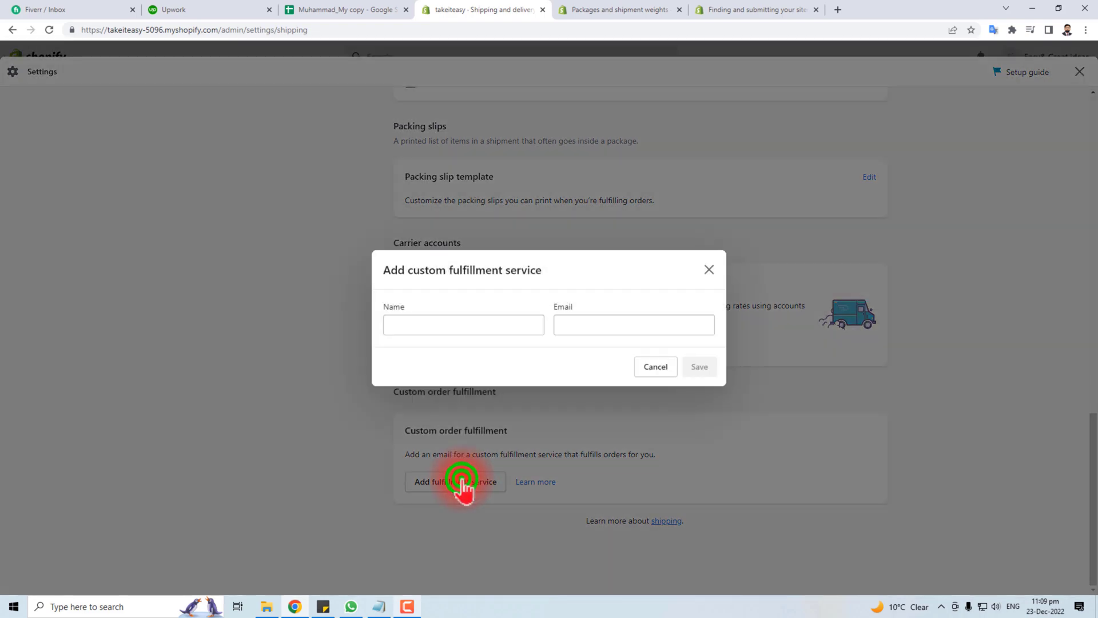
{"action": "left_click", "coordinate": [712, 271]}
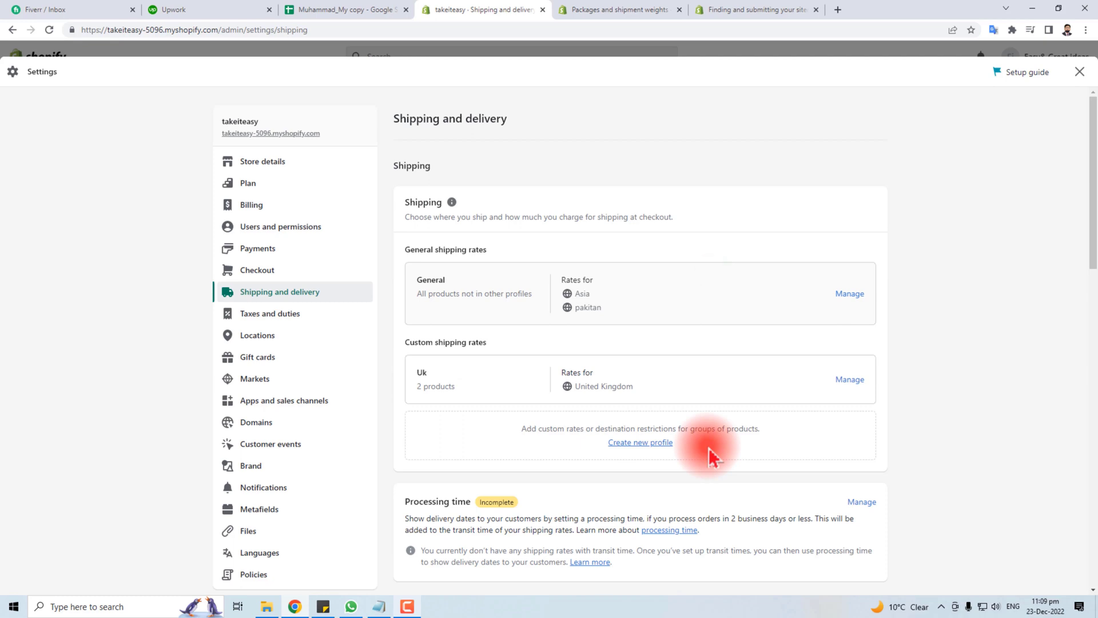